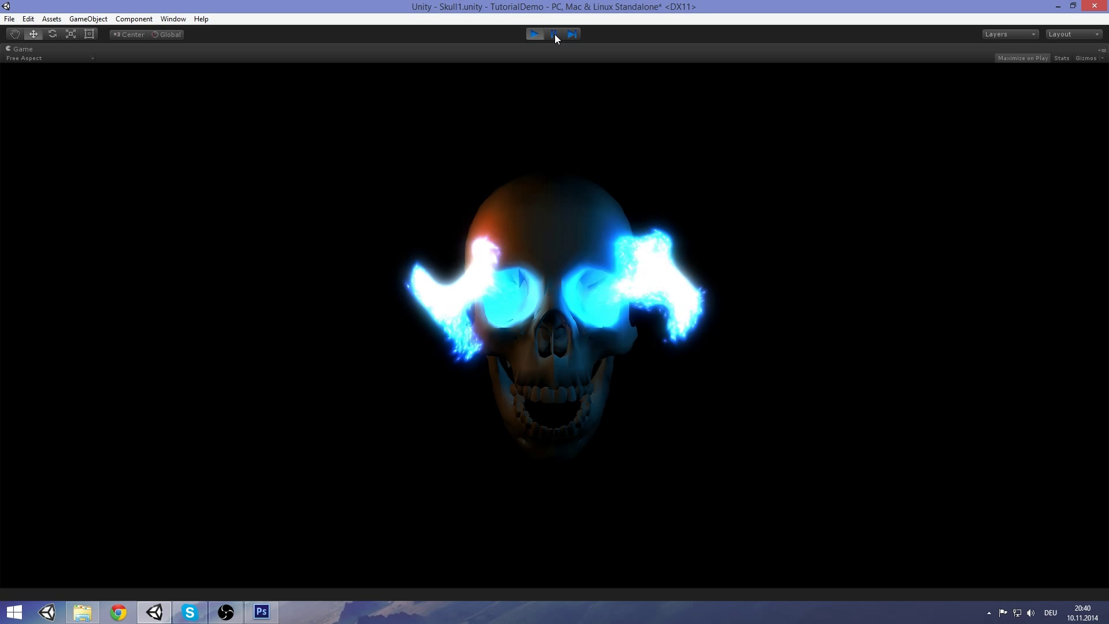
Step: Stop the finished demo and view the skull model's import settings and preview in the Tutorial folder
{"action": "left_click", "coordinate": [535, 34]}
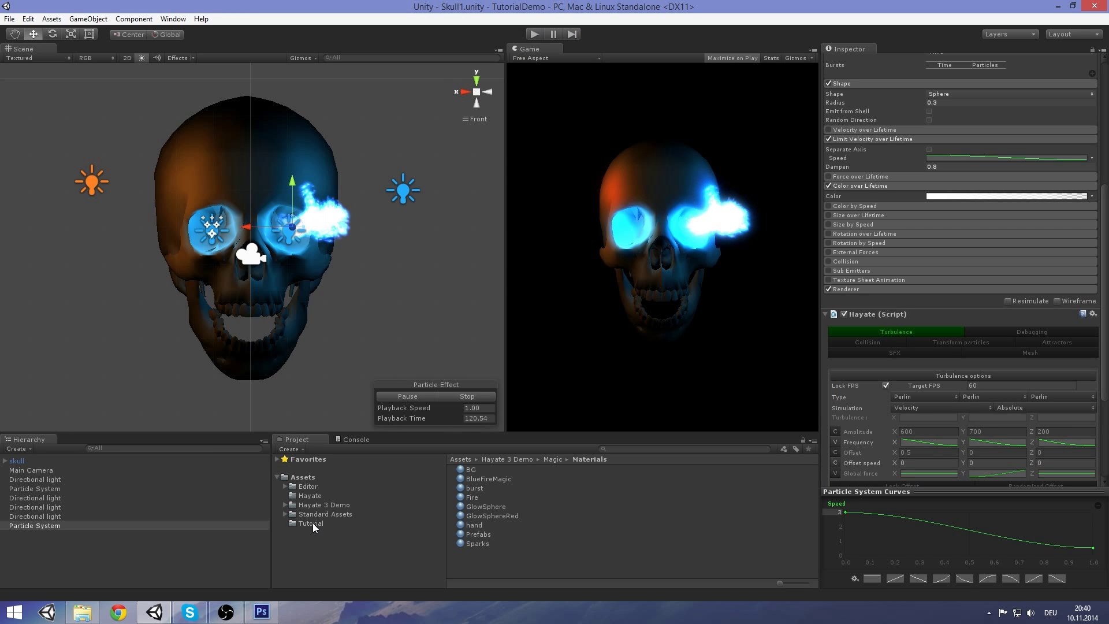
{"action": "left_click", "coordinate": [247, 169]}
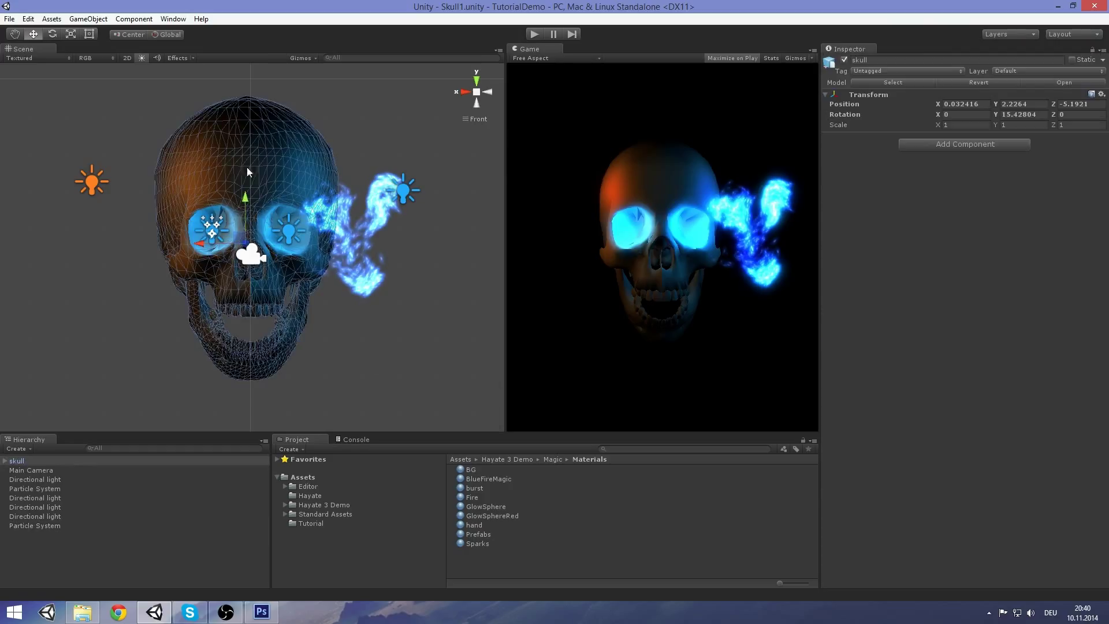
{"action": "left_click", "coordinate": [313, 522]}
{"action": "left_click", "coordinate": [464, 469]}
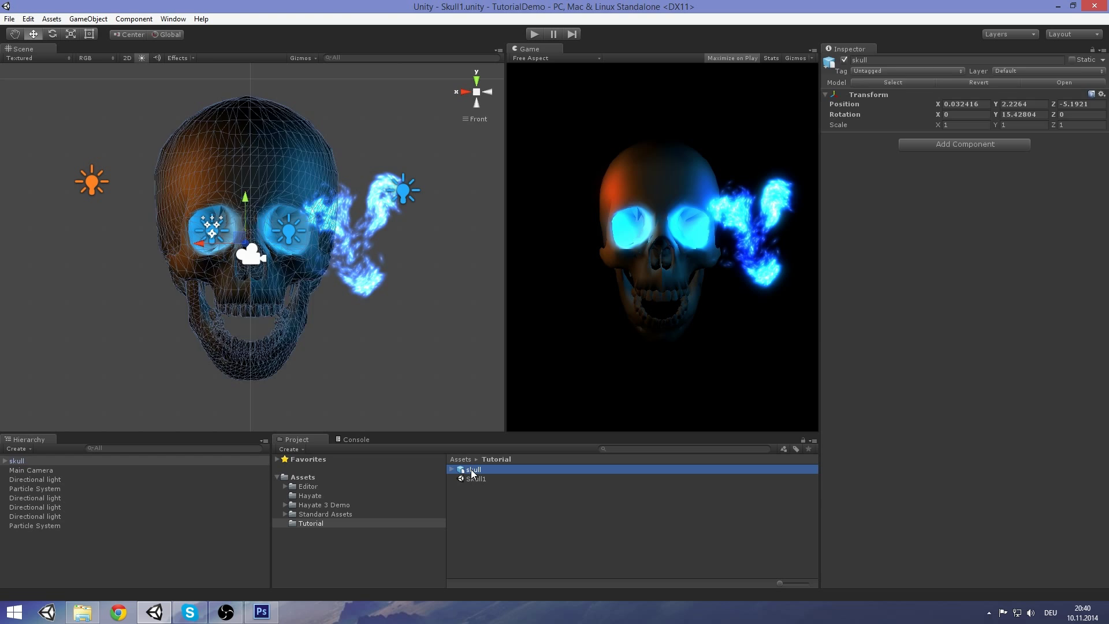
{"action": "left_click_drag", "start_coordinate": [924, 519], "coordinate": [892, 516]}
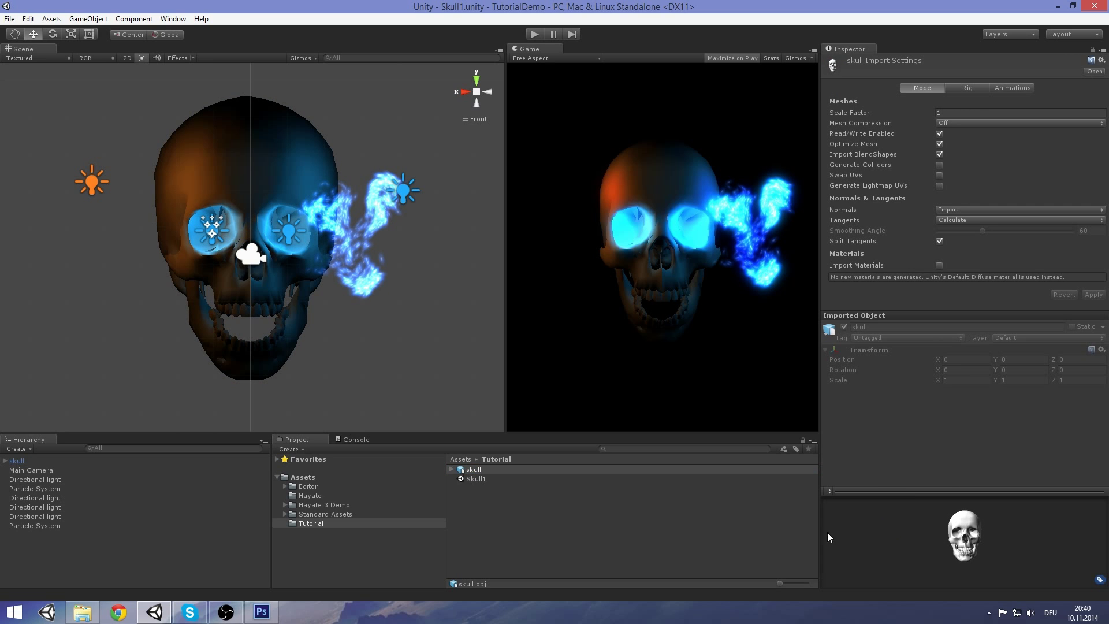
{"action": "middle_click_drag", "start_coordinate": [349, 402], "coordinate": [355, 419]}
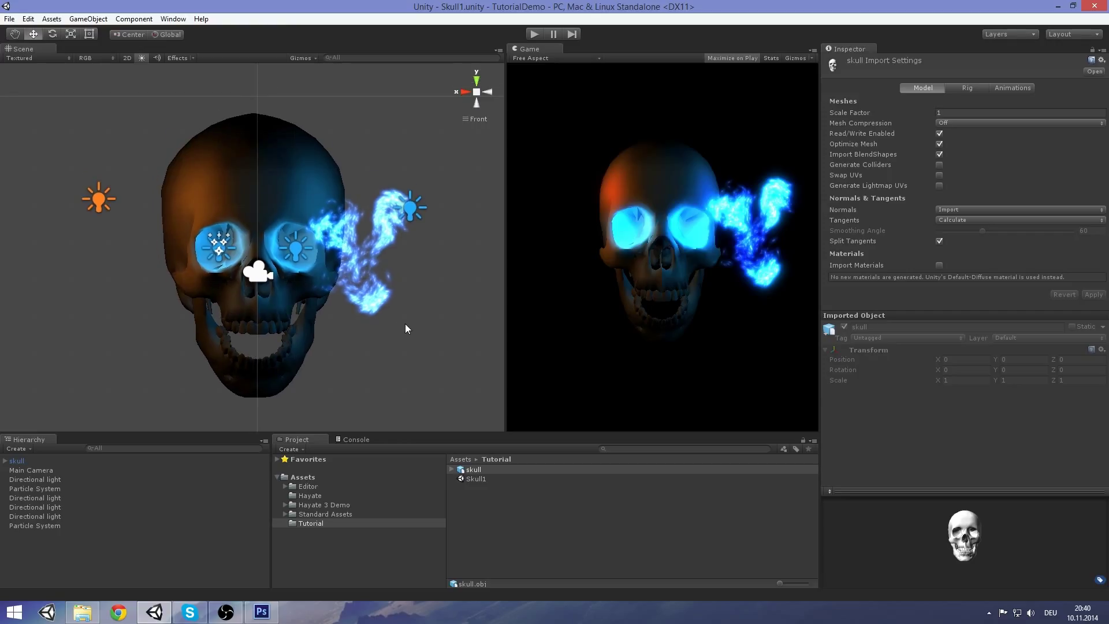
Step: Create a new scene and place the skull model from the Tutorial folder in it
{"action": "left_click", "coordinate": [9, 19]}
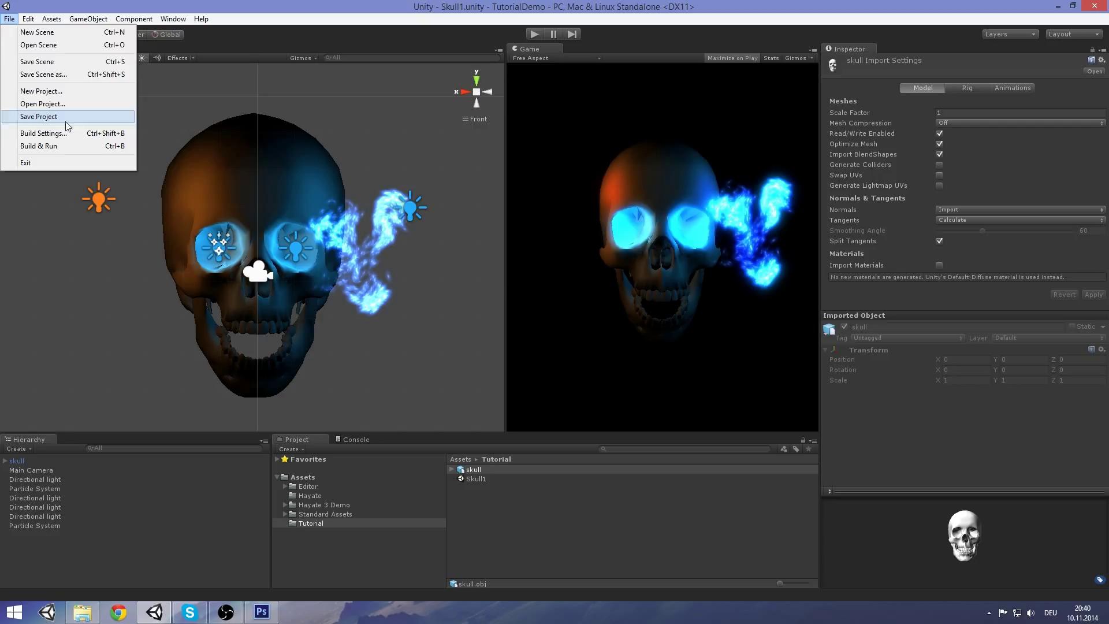
{"action": "left_click", "coordinate": [68, 33]}
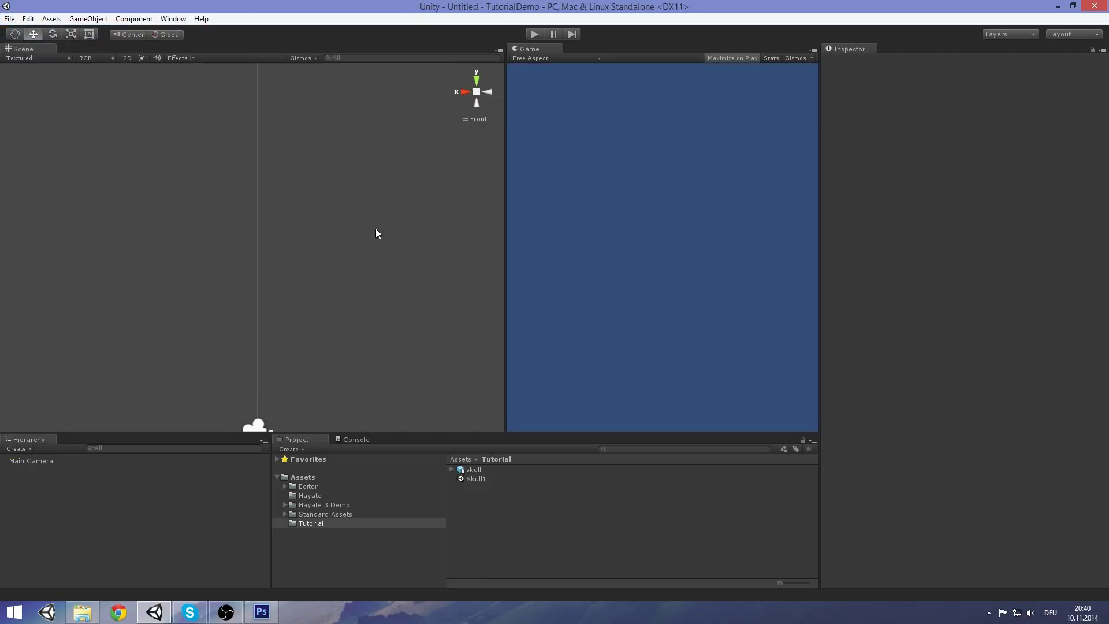
{"action": "middle_click_drag", "start_coordinate": [338, 364], "coordinate": [348, 330]}
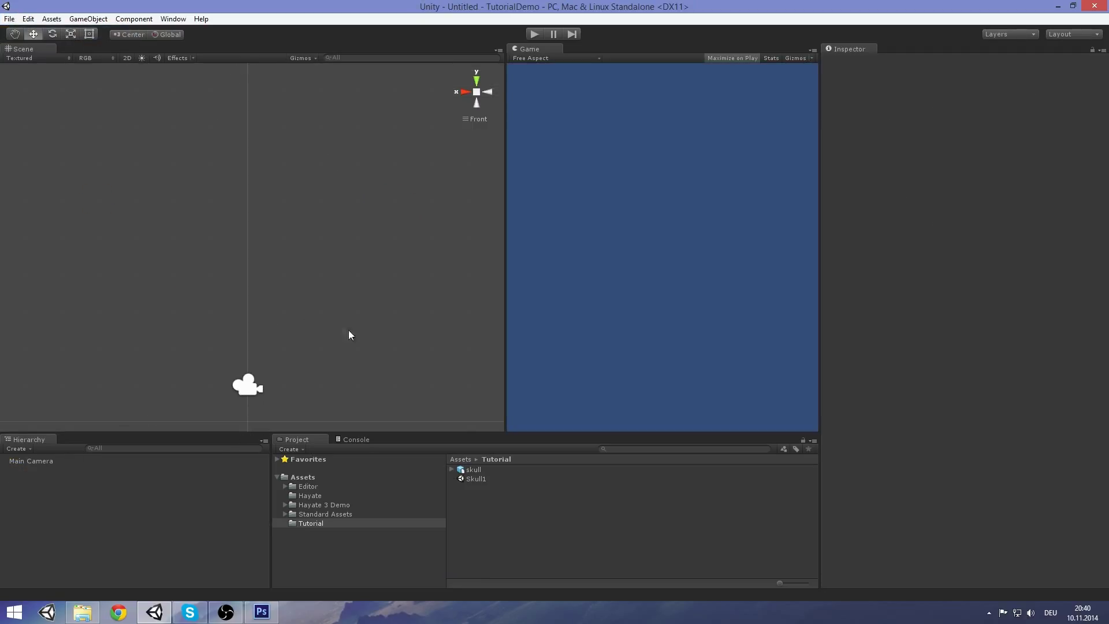
{"action": "left_click_drag", "start_coordinate": [471, 470], "coordinate": [294, 322]}
{"action": "middle_click_drag", "start_coordinate": [387, 245], "coordinate": [396, 318]}
{"action": "right_click_drag", "start_coordinate": [402, 283], "coordinate": [382, 329]}
{"action": "left_click_drag", "start_coordinate": [382, 329], "coordinate": [401, 376], "text": "alt"}
{"action": "scroll", "coordinate": [413, 298], "scroll_direction": "up", "scroll_amount": 3}
{"action": "scroll", "coordinate": [412, 300], "scroll_direction": "down", "scroll_amount": 3}
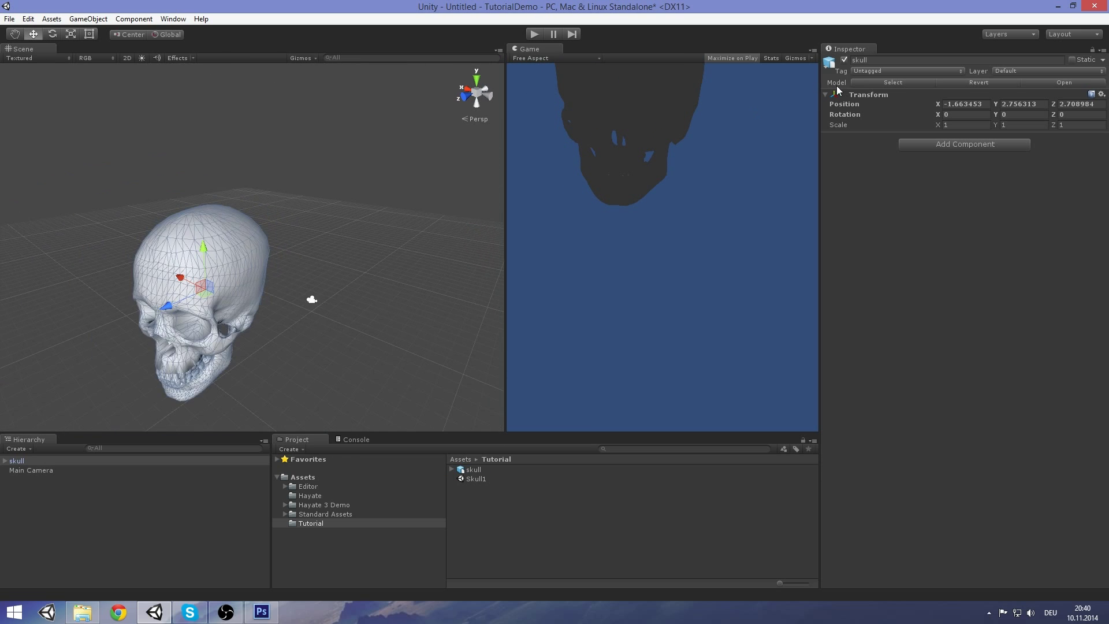
Step: Set the skull's position to X 0, Y 0, Z 0
{"action": "left_click", "coordinate": [947, 104]}
{"action": "type", "text": "0"}
{"action": "key", "text": "Tab"}
{"action": "type", "text": "0"}
{"action": "key", "text": "Tab"}
{"action": "type", "text": "0"}
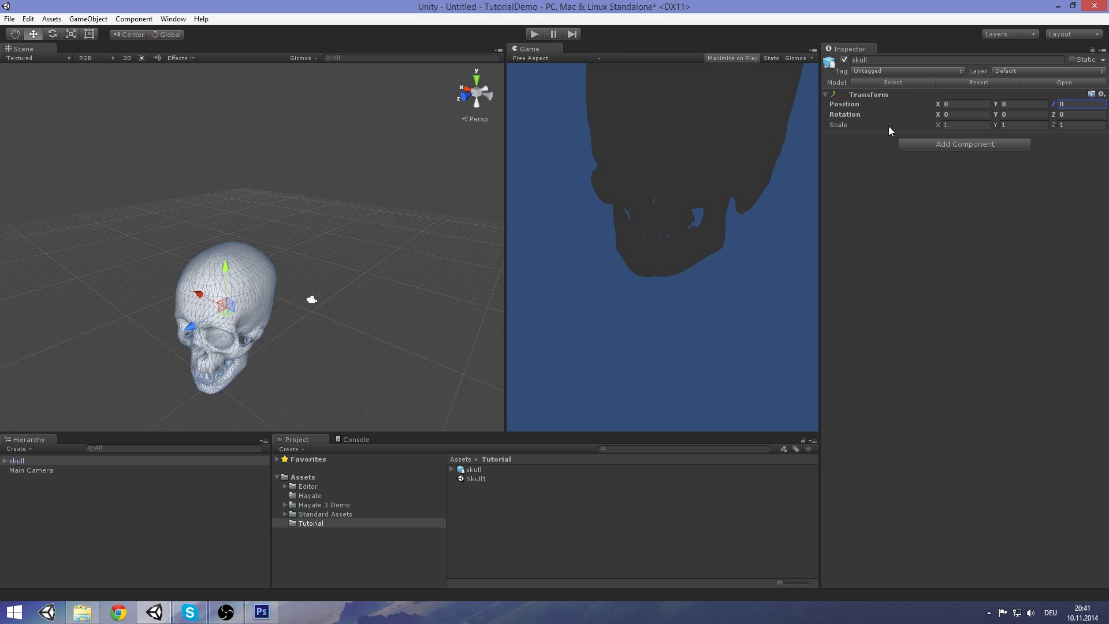
Step: Rotate the skull about 19 degrees around its Y axis in the top view so it faces straight along Z
{"action": "middle_click_drag", "start_coordinate": [200, 334], "coordinate": [324, 306]}
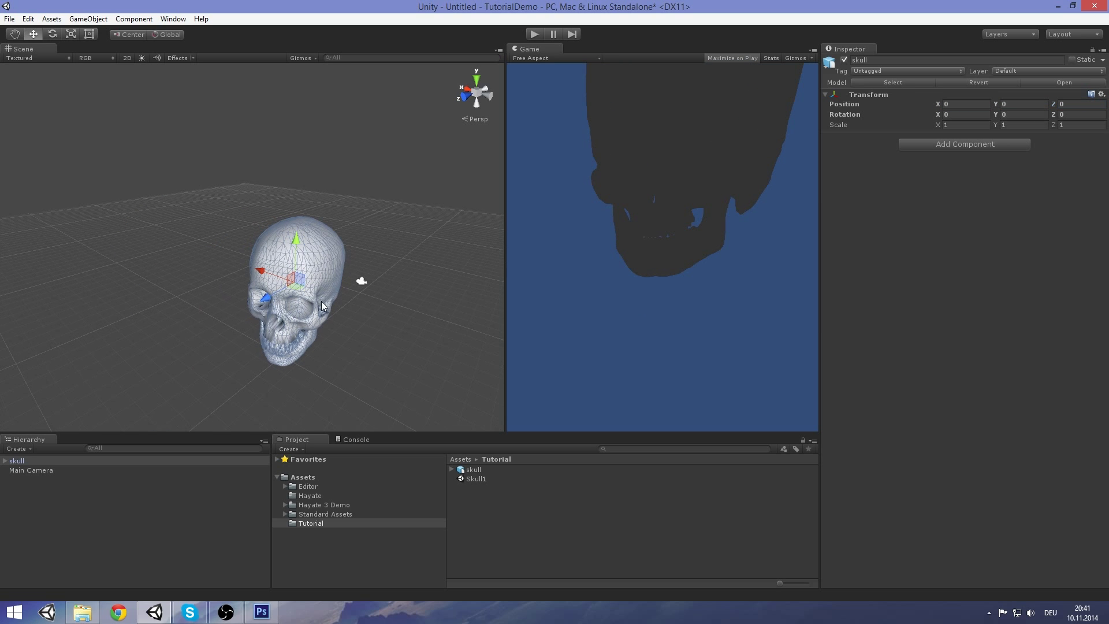
{"action": "left_click", "coordinate": [477, 71]}
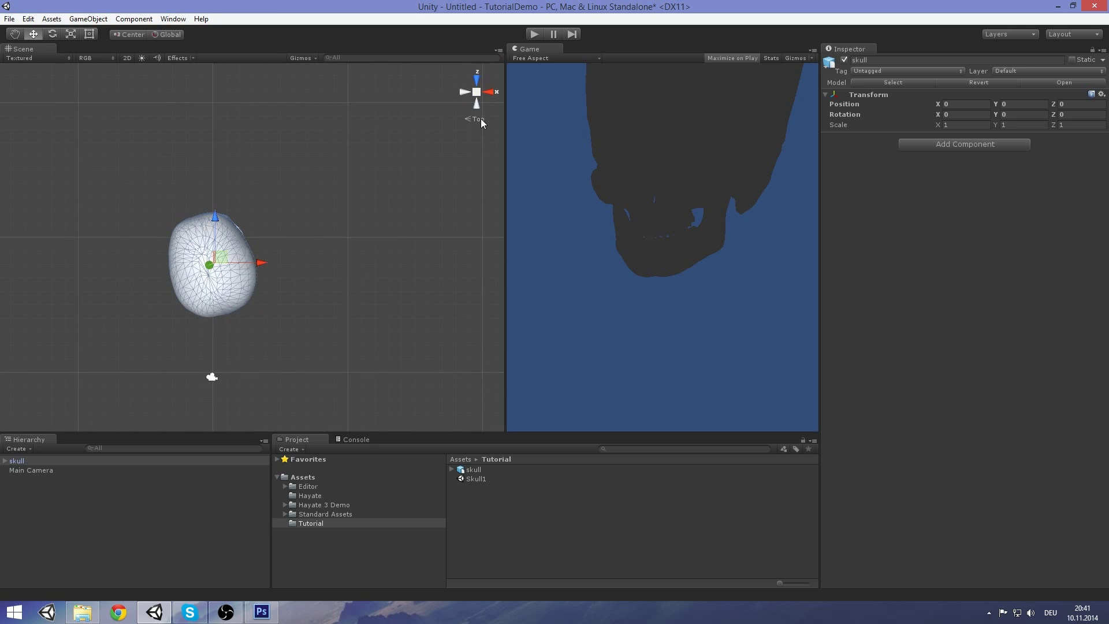
{"action": "key", "text": "e"}
{"action": "mouse_move", "coordinate": [237, 301]}
{"action": "left_mouse_down"}
{"action": "mouse_move", "coordinate": [212, 318]}
{"action": "mouse_move", "coordinate": [247, 314]}
{"action": "left_mouse_up"}
{"action": "middle_click_drag", "start_coordinate": [272, 297], "coordinate": [311, 281]}
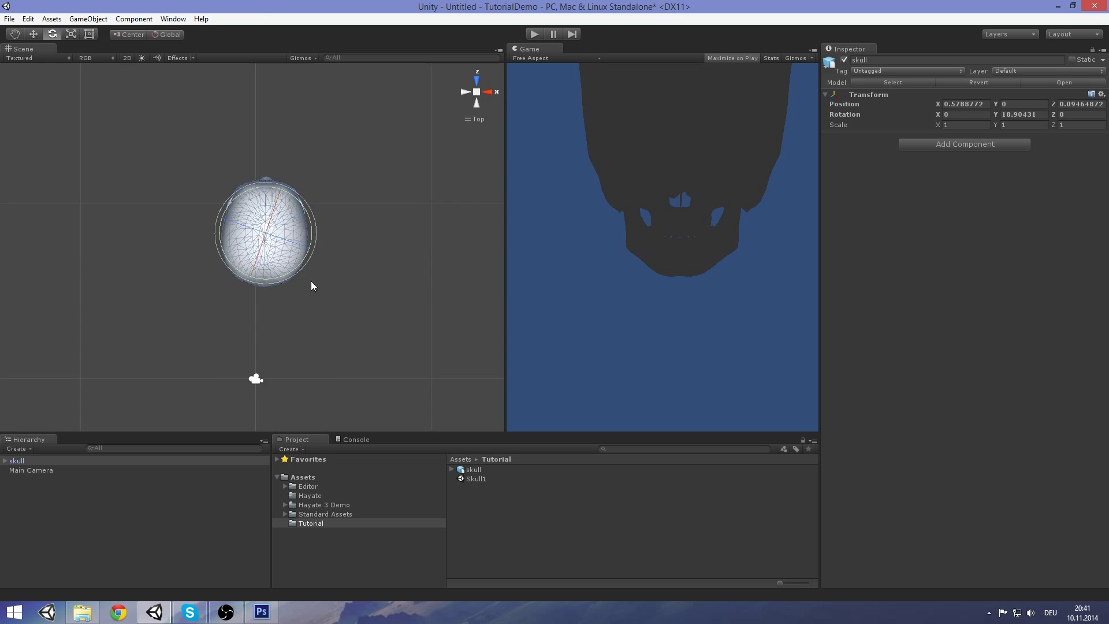
Step: Return to a perspective view and set the scene's ambient light to black in the render settings
{"action": "right_click_drag", "start_coordinate": [311, 281], "coordinate": [913, 52]}
{"action": "right_click_drag", "start_coordinate": [385, 231], "coordinate": [326, 186]}
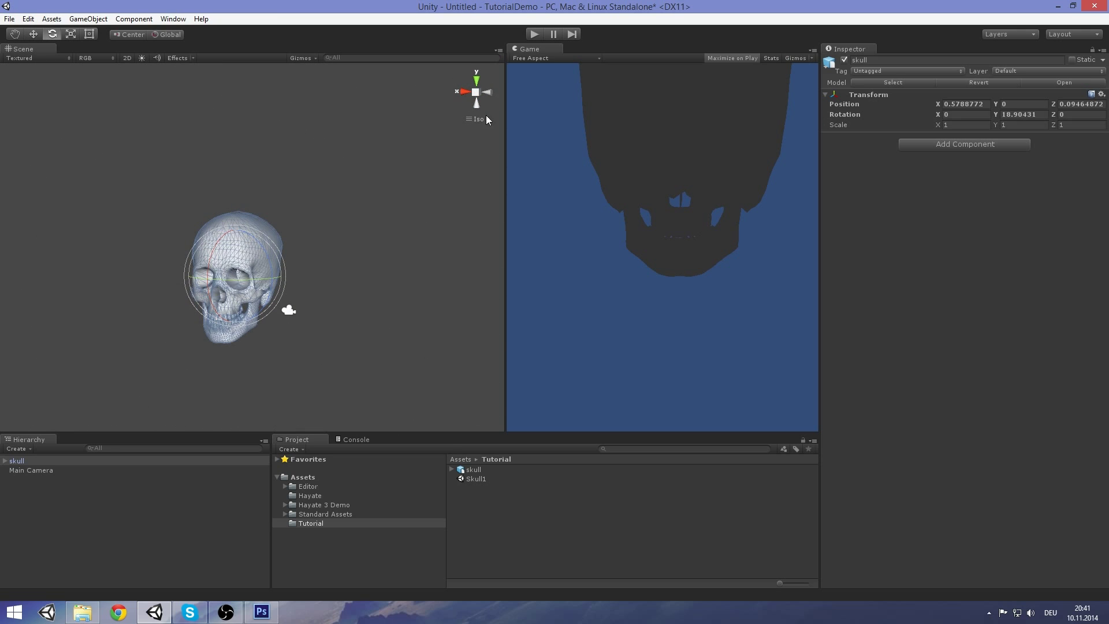
{"action": "left_click", "coordinate": [485, 118]}
{"action": "left_click", "coordinate": [27, 19]}
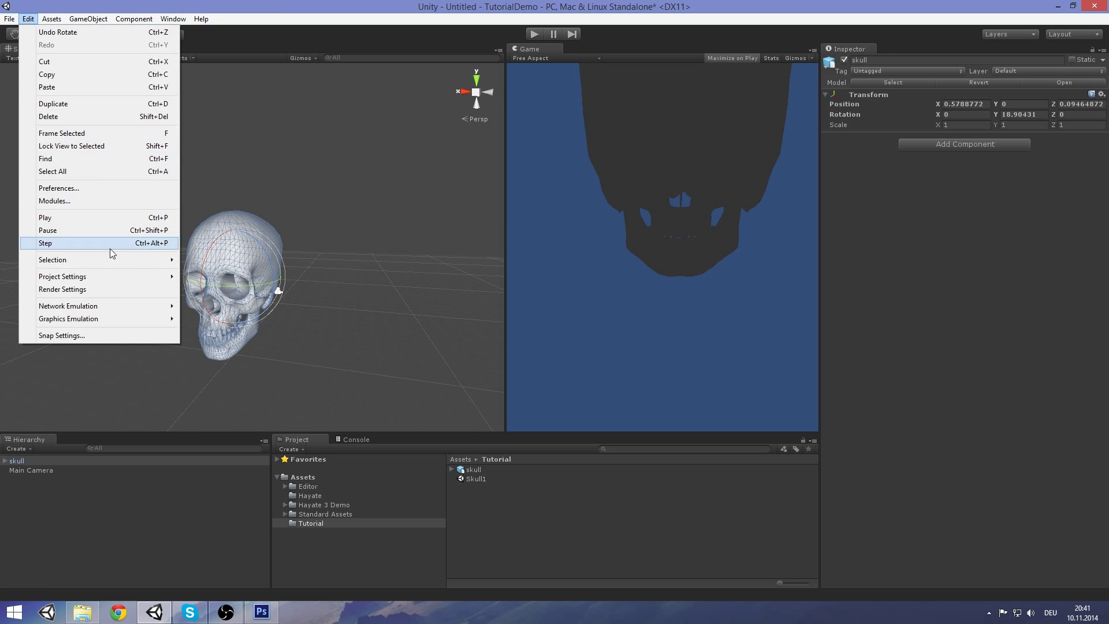
{"action": "left_click", "coordinate": [112, 289]}
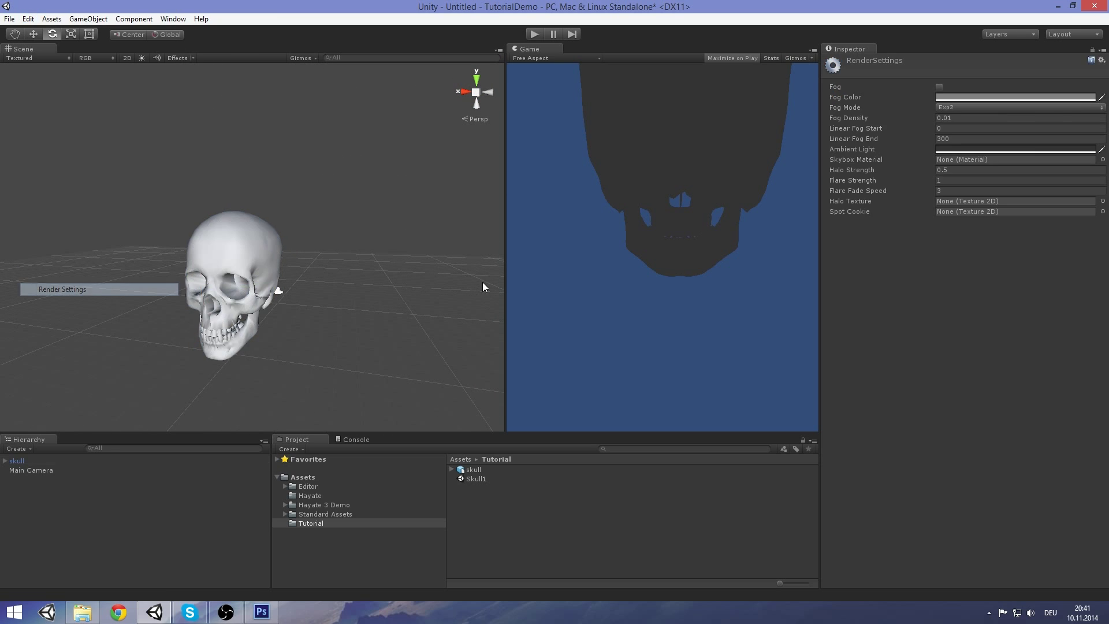
{"action": "left_click", "coordinate": [987, 150]}
{"action": "left_click_drag", "start_coordinate": [653, 217], "coordinate": [604, 255]}
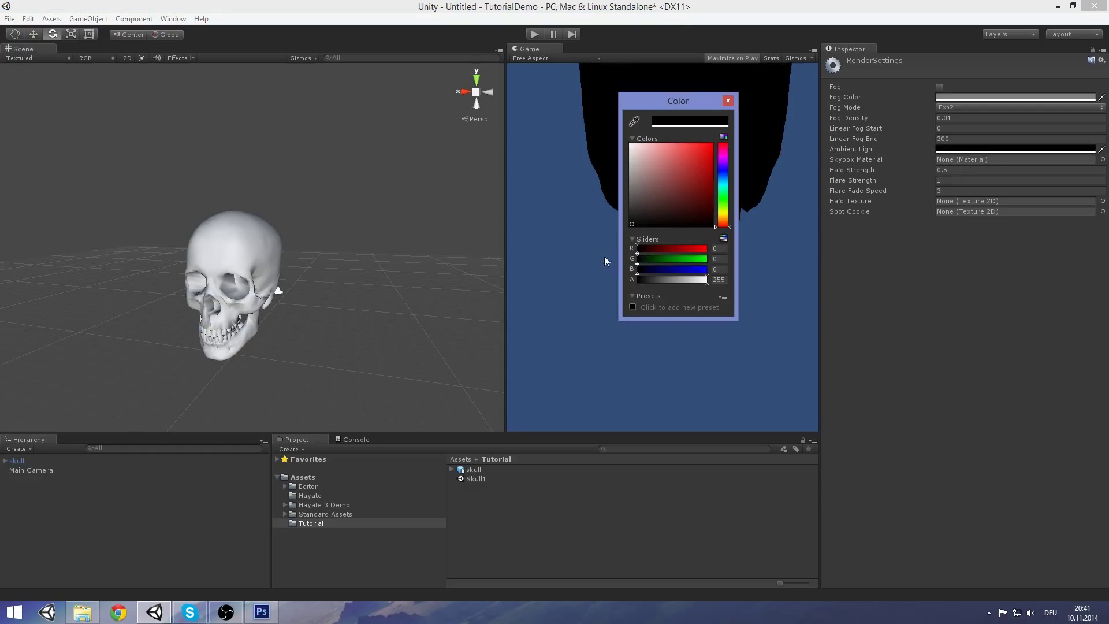
{"action": "left_click", "coordinate": [727, 101]}
Step: Move the Main Camera in front of the skull's face at about Y 3, Z 9.8, and turn it about 178 degrees around Y
{"action": "left_click", "coordinate": [281, 290]}
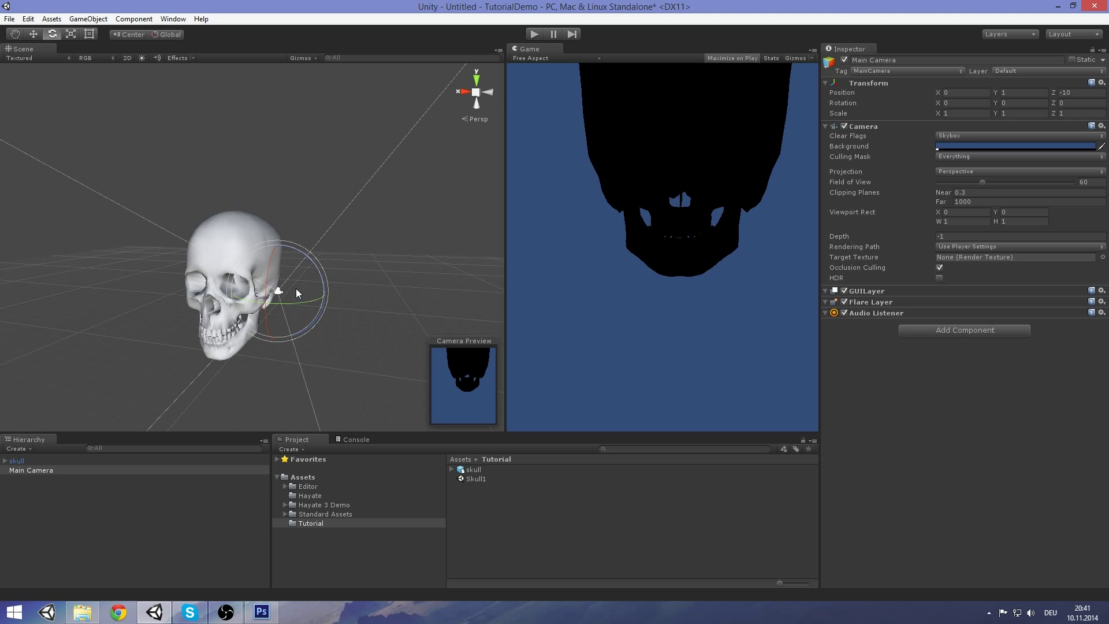
{"action": "key", "text": "w"}
{"action": "left_click_drag", "start_coordinate": [273, 297], "coordinate": [212, 337]}
{"action": "scroll", "coordinate": [212, 336], "scroll_direction": "down", "scroll_amount": 4}
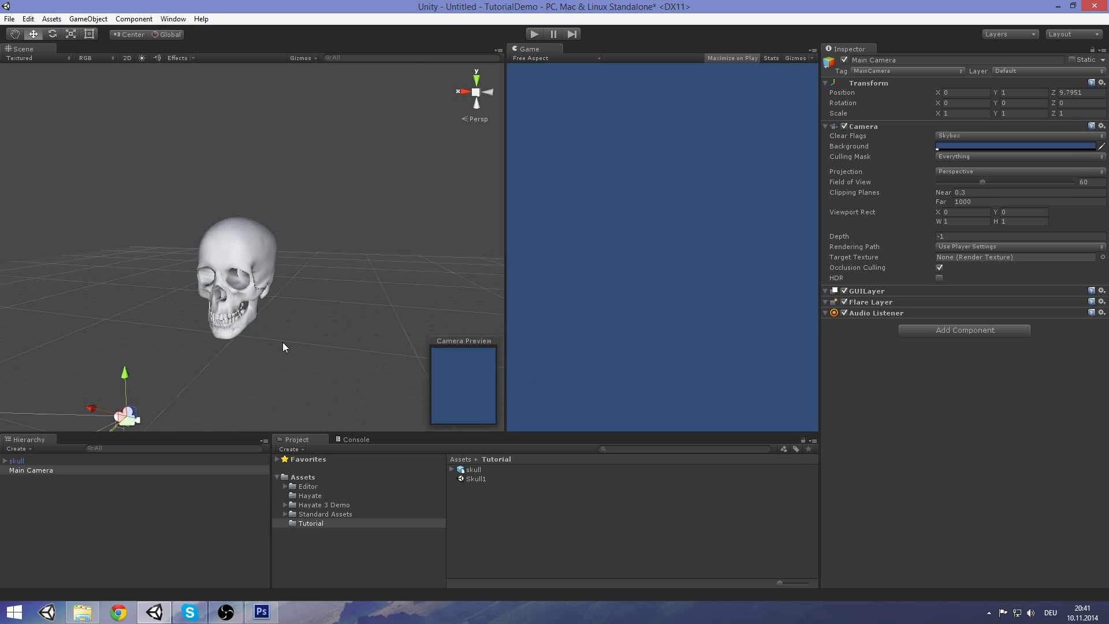
{"action": "key", "text": "e"}
{"action": "left_click_drag", "start_coordinate": [177, 379], "coordinate": [927, 384]}
{"action": "key", "text": "w"}
{"action": "left_click_drag", "start_coordinate": [167, 324], "coordinate": [164, 281]}
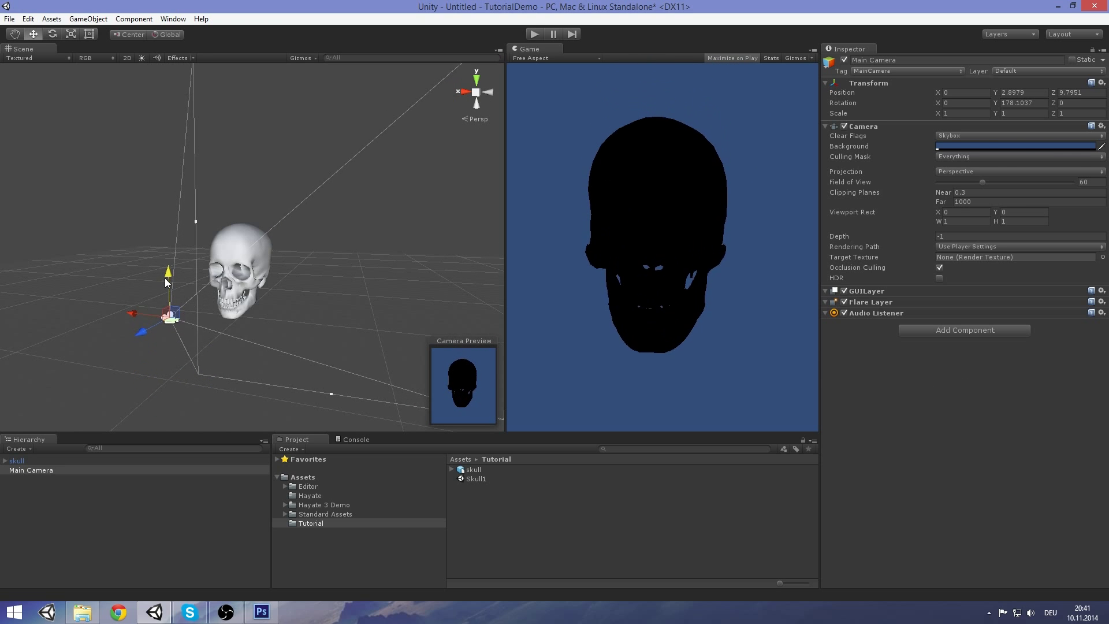
Step: Set the Main Camera's background color to black
{"action": "left_click", "coordinate": [1033, 147]}
{"action": "left_click_drag", "start_coordinate": [696, 204], "coordinate": [581, 284]}
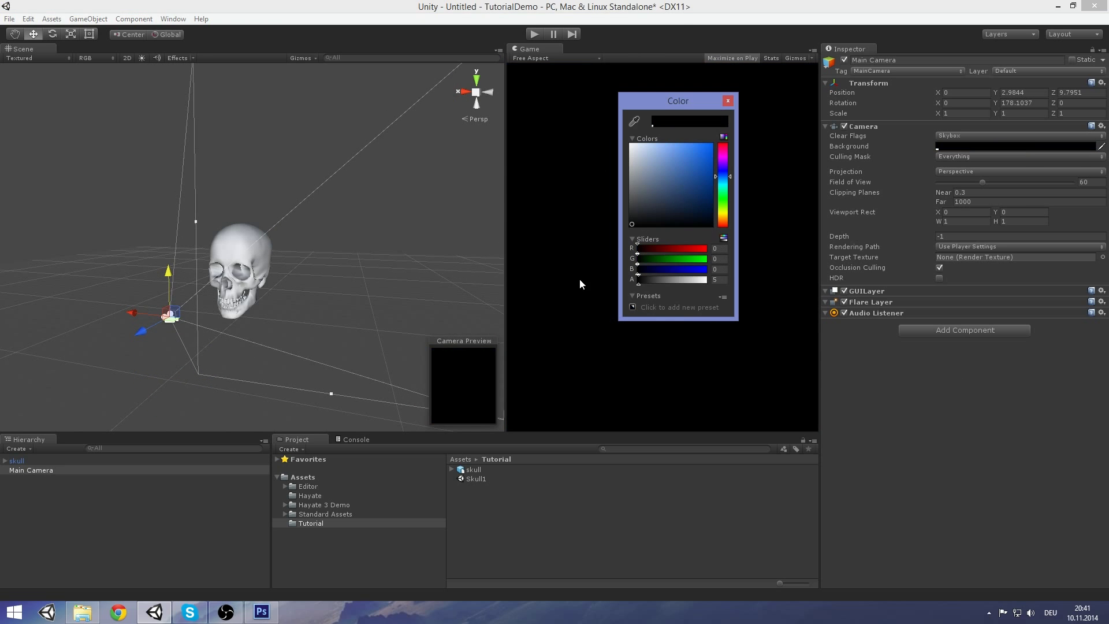
{"action": "left_click", "coordinate": [727, 101]}
Step: Add a point light and move it to one side in front of the skull, at about X 4.8, Y 5.2, Z 2.9
{"action": "left_click", "coordinate": [87, 19]}
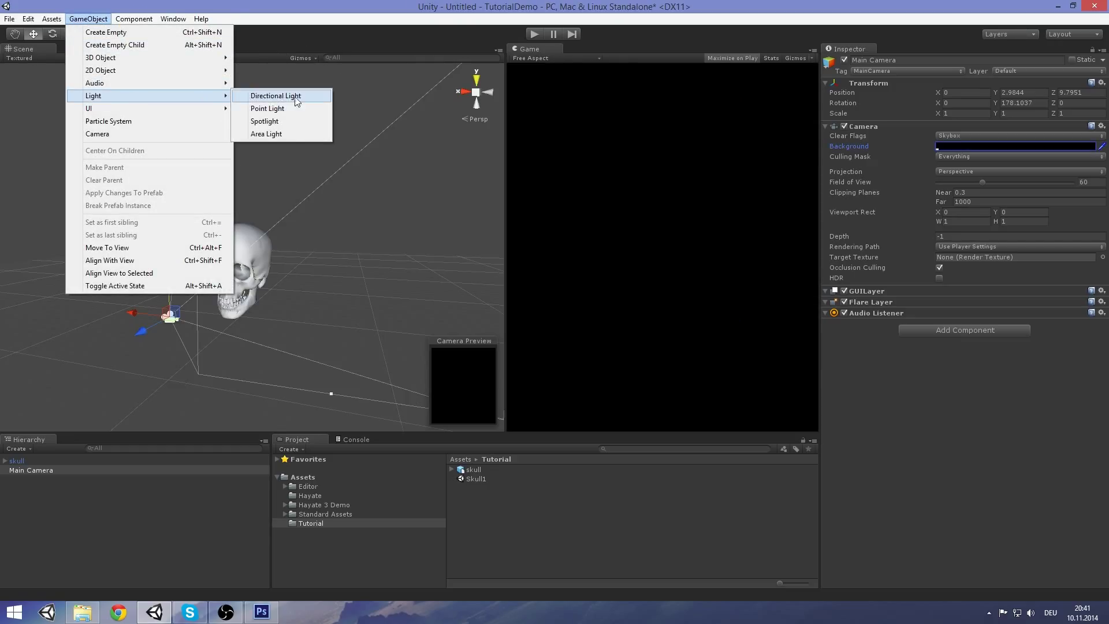
{"action": "left_click", "coordinate": [262, 108]}
{"action": "middle_click_drag", "start_coordinate": [261, 237], "coordinate": [331, 253]}
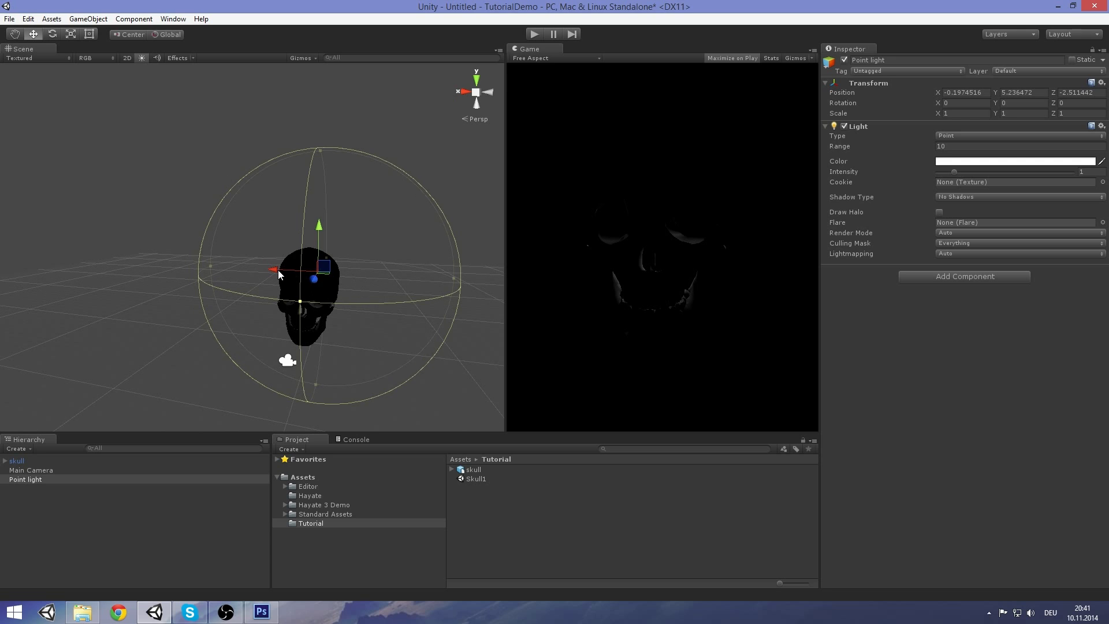
{"action": "left_click_drag", "start_coordinate": [278, 269], "coordinate": [236, 292]}
Step: Change the point light's color to a warm orange
{"action": "left_click", "coordinate": [954, 162]}
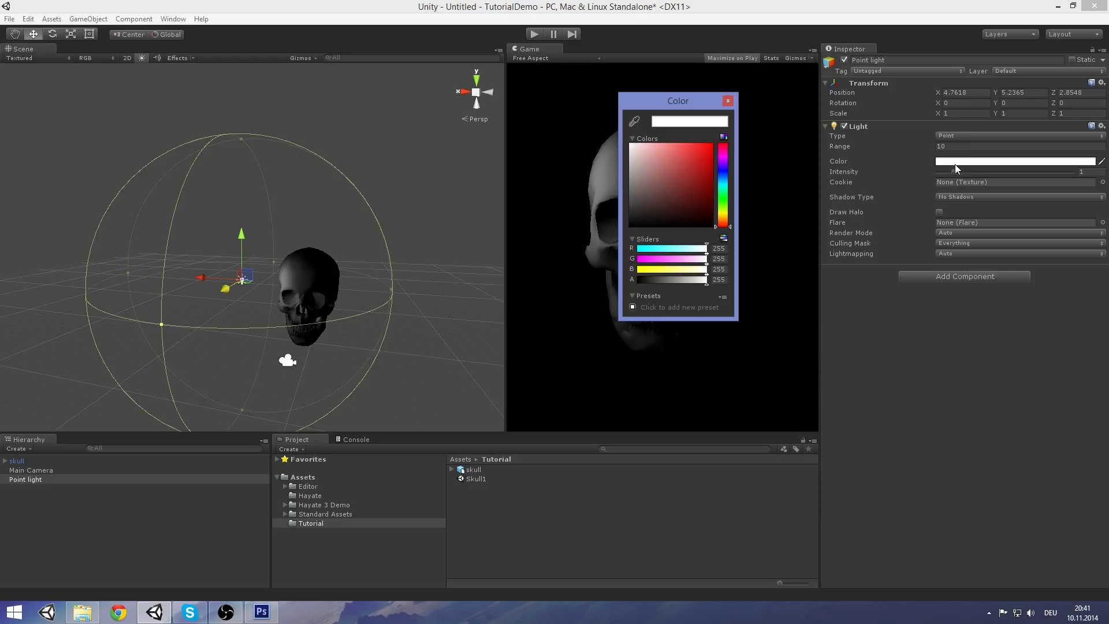
{"action": "left_click_drag", "start_coordinate": [724, 203], "coordinate": [725, 222]}
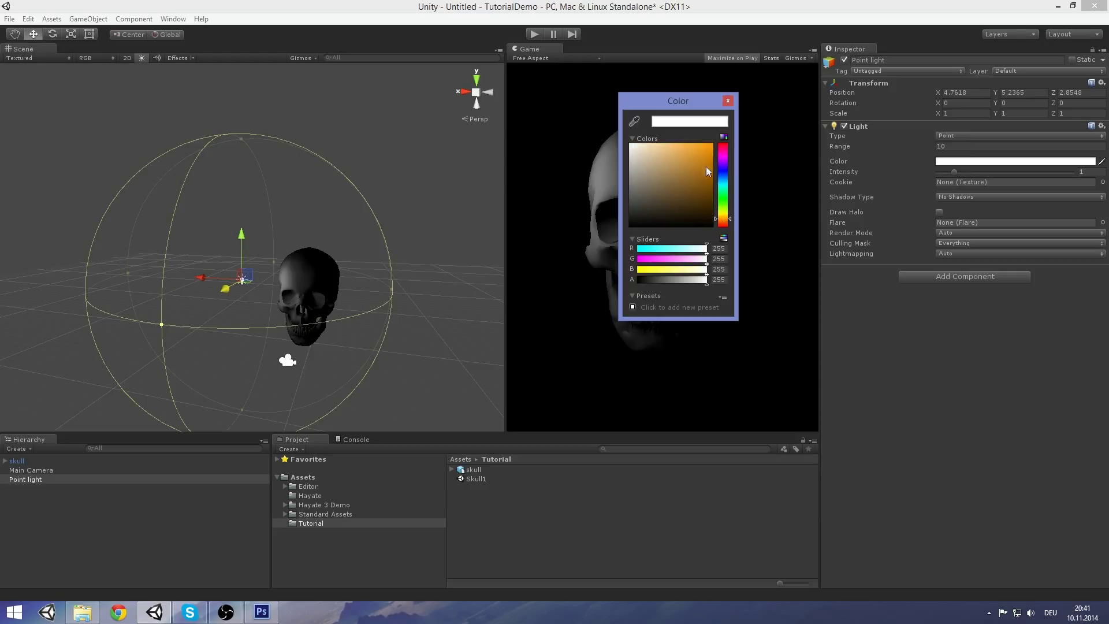
{"action": "left_click_drag", "start_coordinate": [705, 167], "coordinate": [693, 146]}
{"action": "left_click_drag", "start_coordinate": [722, 217], "coordinate": [723, 221]}
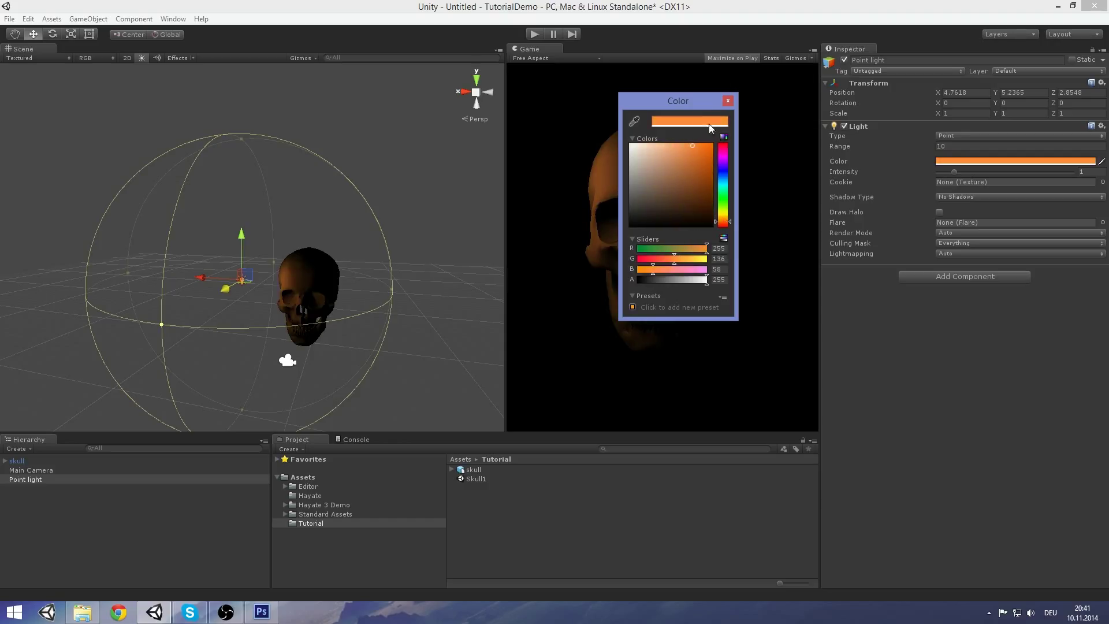
{"action": "left_click_drag", "start_coordinate": [698, 100], "coordinate": [844, 127]}
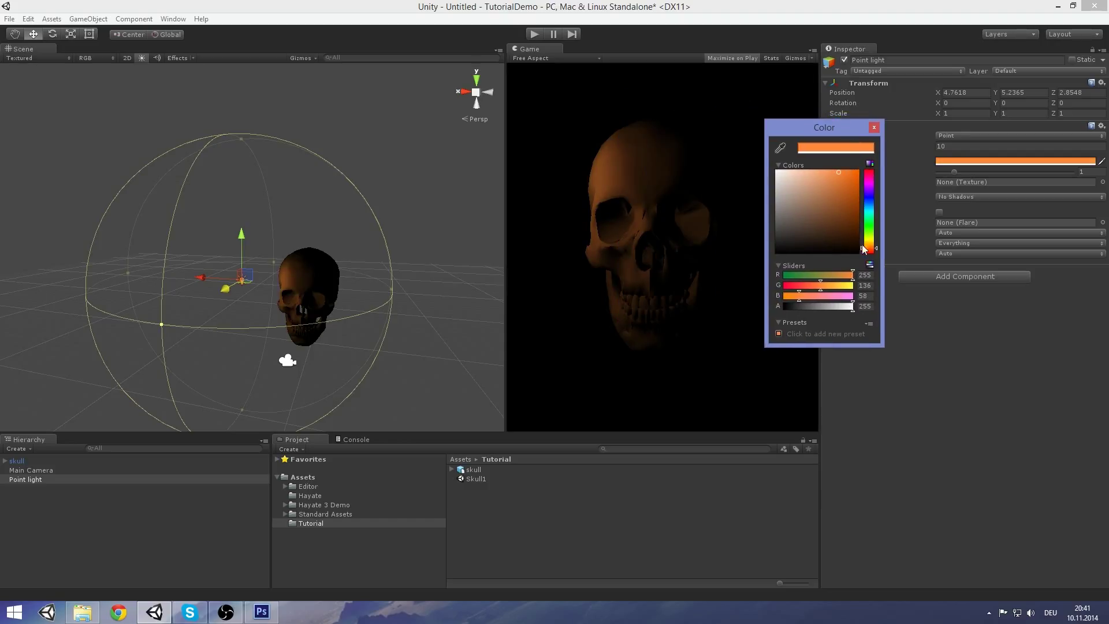
{"action": "left_click_drag", "start_coordinate": [863, 248], "coordinate": [869, 248]}
{"action": "left_click", "coordinate": [873, 127]}
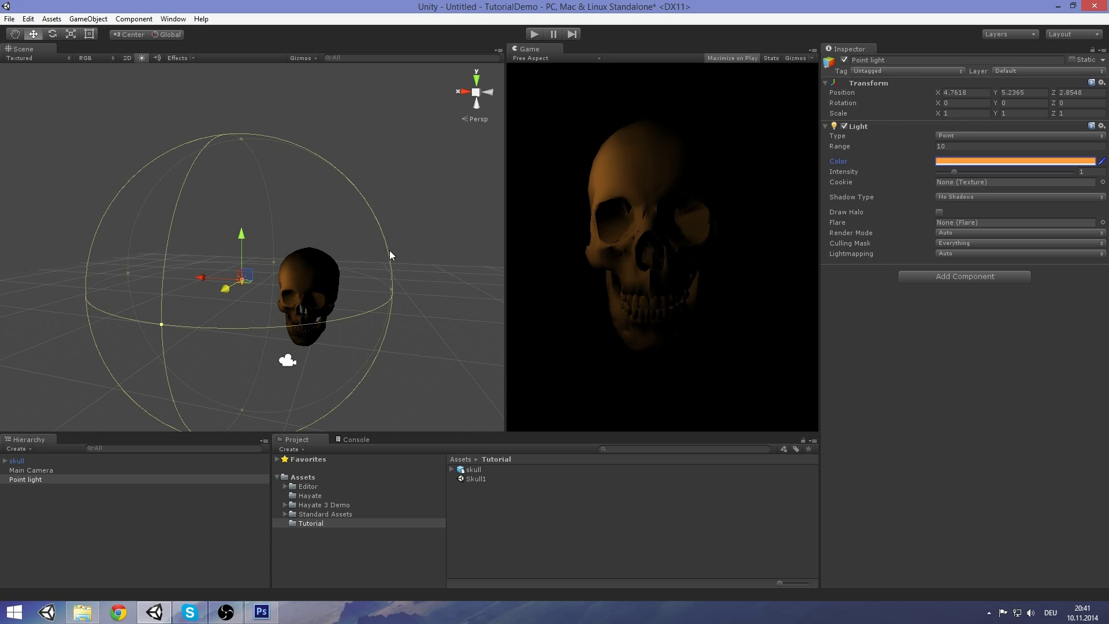
Step: Reduce the orange light's range to about 8.4 and move it closer to the skull, at about X 3.1, Z 1.4
{"action": "middle_click_drag", "start_coordinate": [389, 250], "coordinate": [368, 244]}
{"action": "left_click_drag", "start_coordinate": [362, 237], "coordinate": [320, 240]}
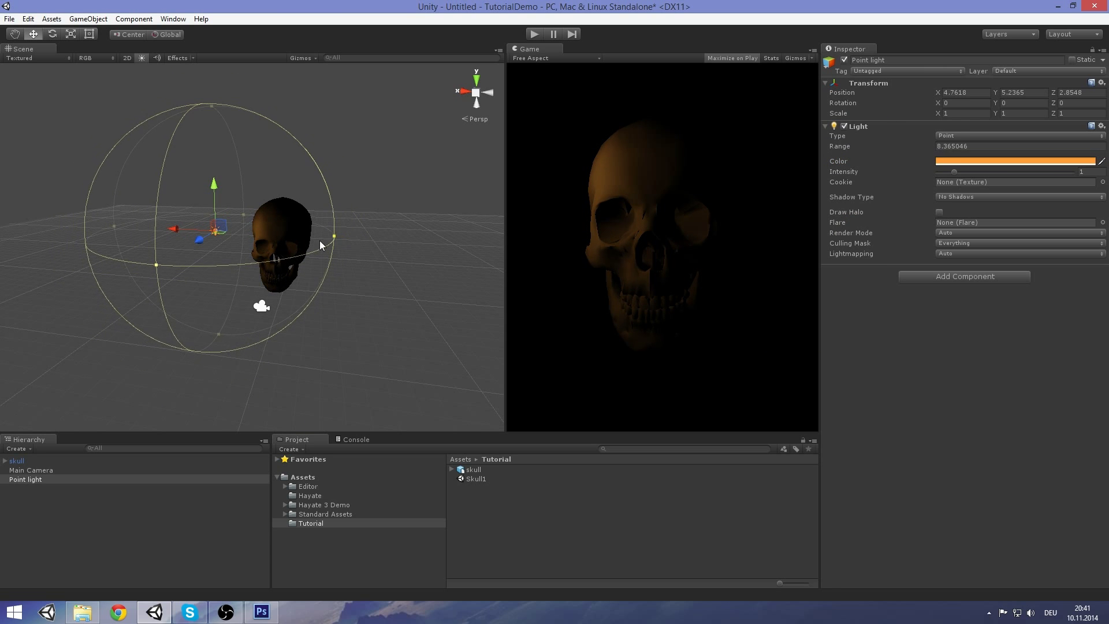
{"action": "left_click_drag", "start_coordinate": [173, 232], "coordinate": [230, 237]}
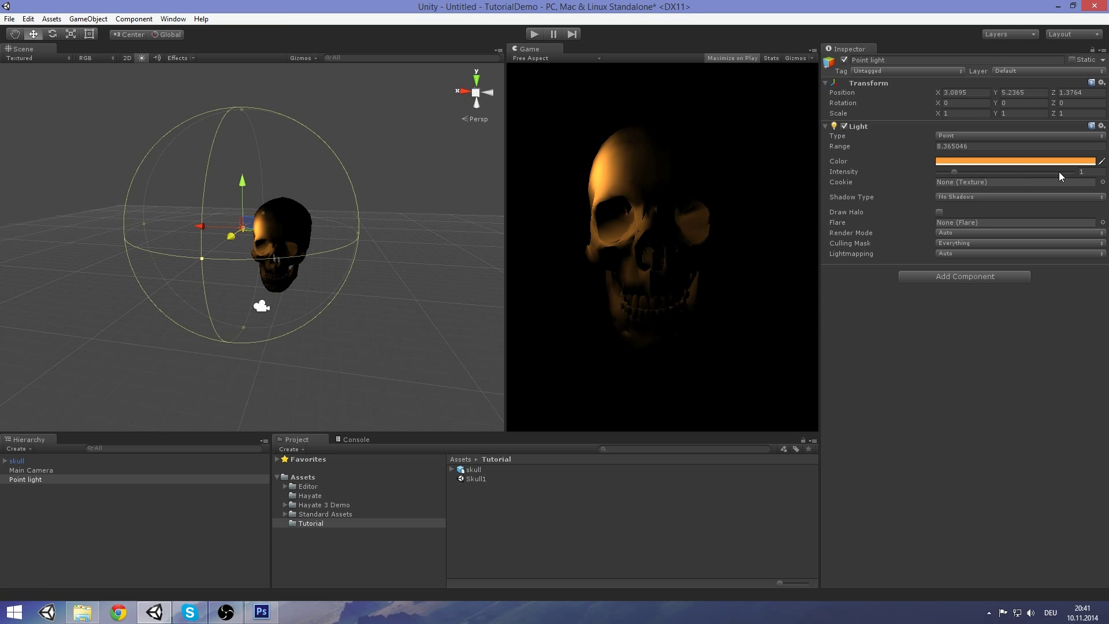
Step: Duplicate the orange point light and place the copy on the opposite side of the skull, at about X -3, Y 5.2, Z 1.4
{"action": "right_click_drag", "start_coordinate": [311, 226], "coordinate": [348, 307]}
{"action": "left_click_drag", "start_coordinate": [220, 290], "coordinate": [282, 286]}
{"action": "key", "text": "ctrl+d"}
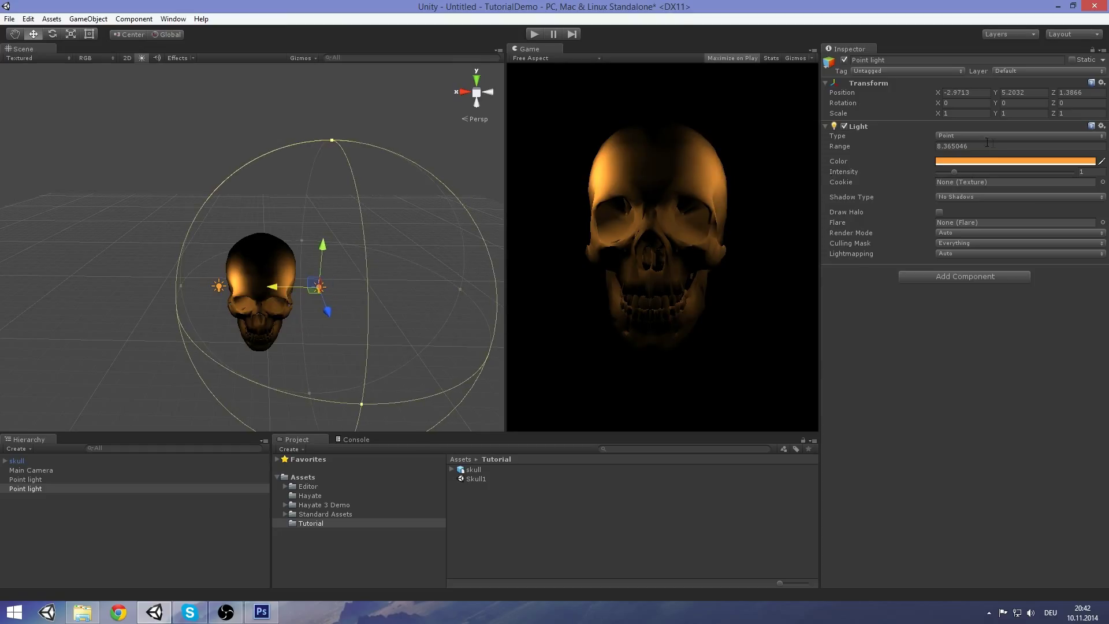
Step: Change the duplicated point light's color to blue
{"action": "left_click", "coordinate": [992, 161]}
{"action": "left_click_drag", "start_coordinate": [870, 230], "coordinate": [872, 208]}
{"action": "left_click", "coordinate": [874, 128]}
Step: Select the skull's jaw and lower teeth together, then rotate and move them to open the mouth
{"action": "middle_click_drag", "start_coordinate": [337, 274], "coordinate": [369, 254]}
{"action": "scroll", "coordinate": [368, 254], "scroll_direction": "up", "scroll_amount": 10}
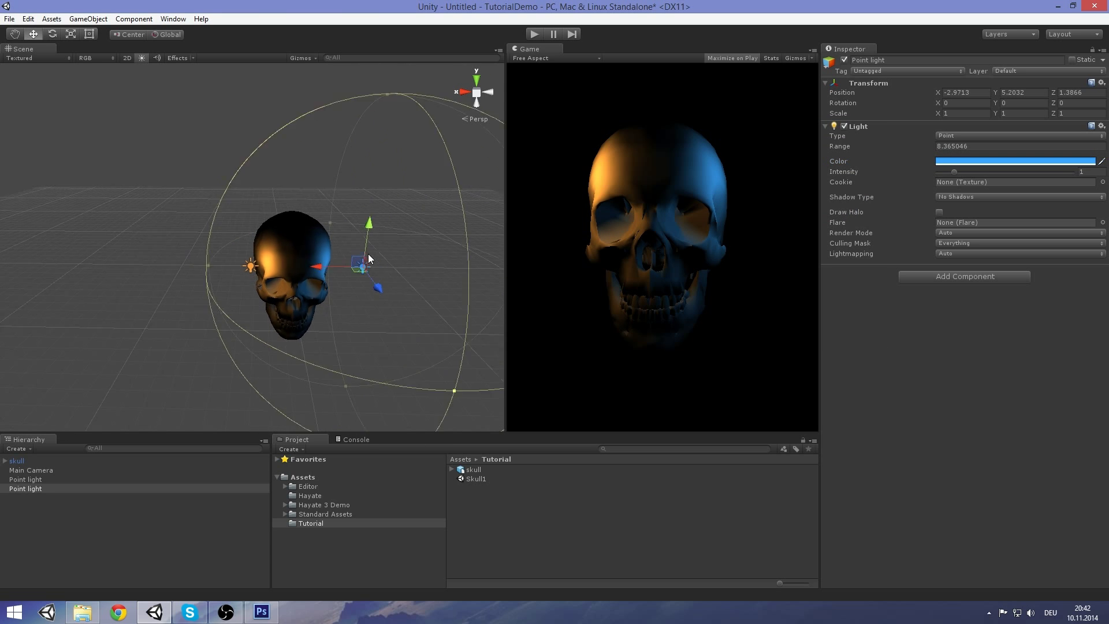
{"action": "middle_click_drag", "start_coordinate": [372, 327], "coordinate": [345, 250]}
{"action": "scroll", "coordinate": [345, 249], "scroll_direction": "up", "scroll_amount": 5}
{"action": "left_click_drag", "start_coordinate": [345, 250], "coordinate": [346, 310], "text": "alt"}
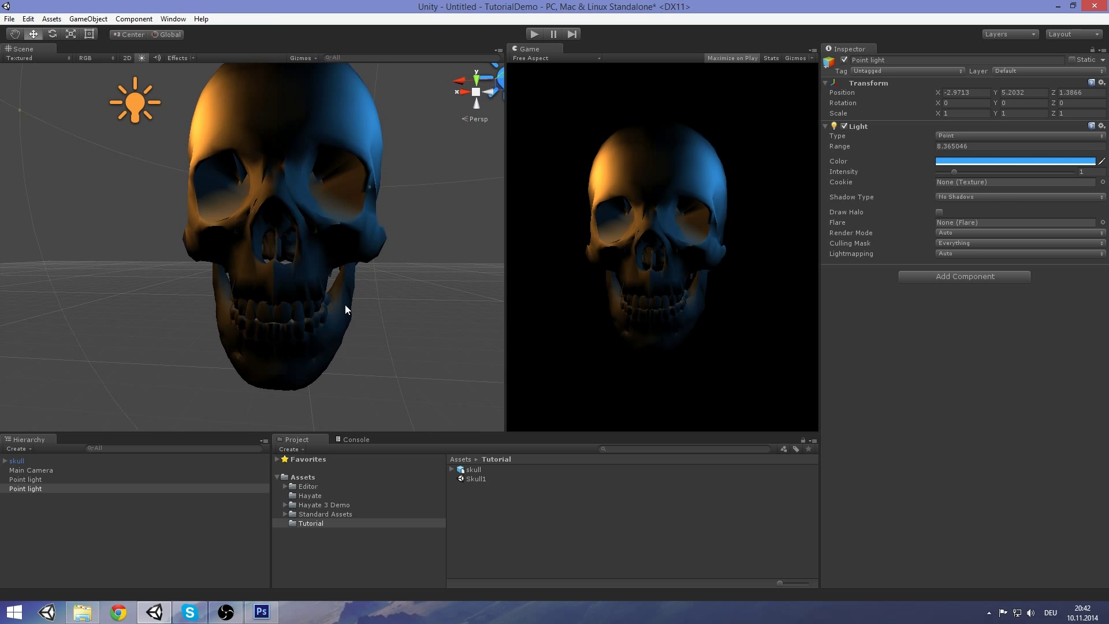
{"action": "left_click", "coordinate": [300, 340]}
{"action": "left_click", "coordinate": [301, 331]}
{"action": "left_click", "coordinate": [314, 358], "text": "shift"}
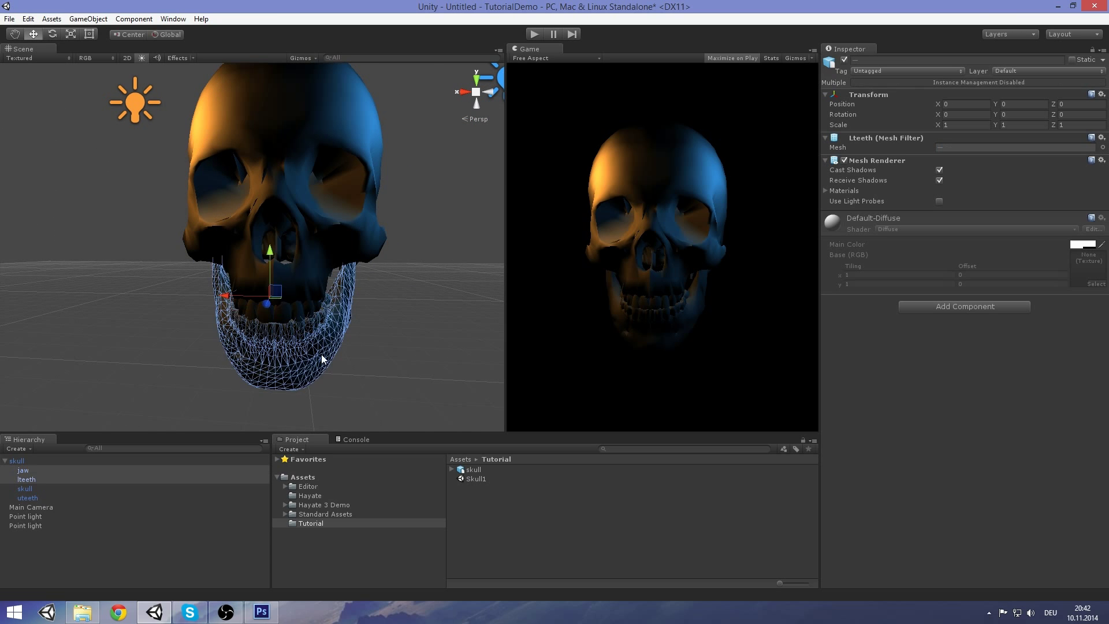
{"action": "left_click_drag", "start_coordinate": [314, 358], "coordinate": [381, 355], "text": "alt"}
{"action": "key", "text": "e"}
{"action": "middle_click_drag", "start_coordinate": [381, 356], "coordinate": [299, 291]}
{"action": "key", "text": "w"}
{"action": "left_click_drag", "start_coordinate": [245, 239], "coordinate": [477, 287]}
Step: Duplicate the blue point light and move the copy into the eye socket on its side, at about X -0.43, Y 3.77, Z 0.95
{"action": "left_click", "coordinate": [353, 204]}
{"action": "middle_click_drag", "start_coordinate": [477, 288], "coordinate": [446, 275]}
{"action": "key", "text": "w"}
{"action": "key", "text": "ctrl+d"}
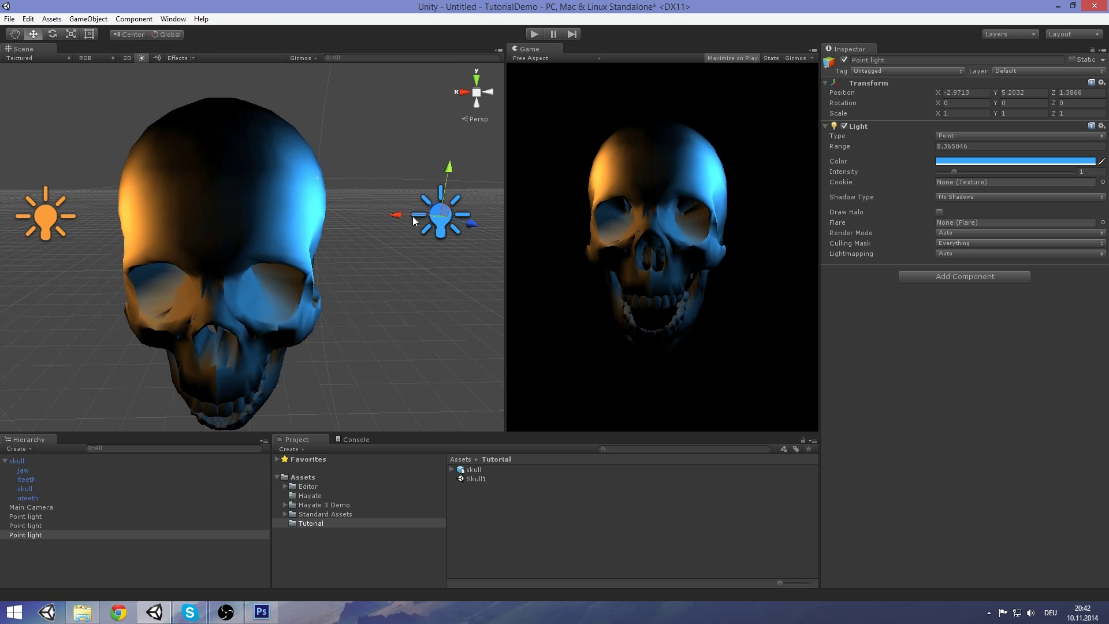
{"action": "left_click_drag", "start_coordinate": [402, 215], "coordinate": [234, 229]}
{"action": "left_click", "coordinate": [488, 91]}
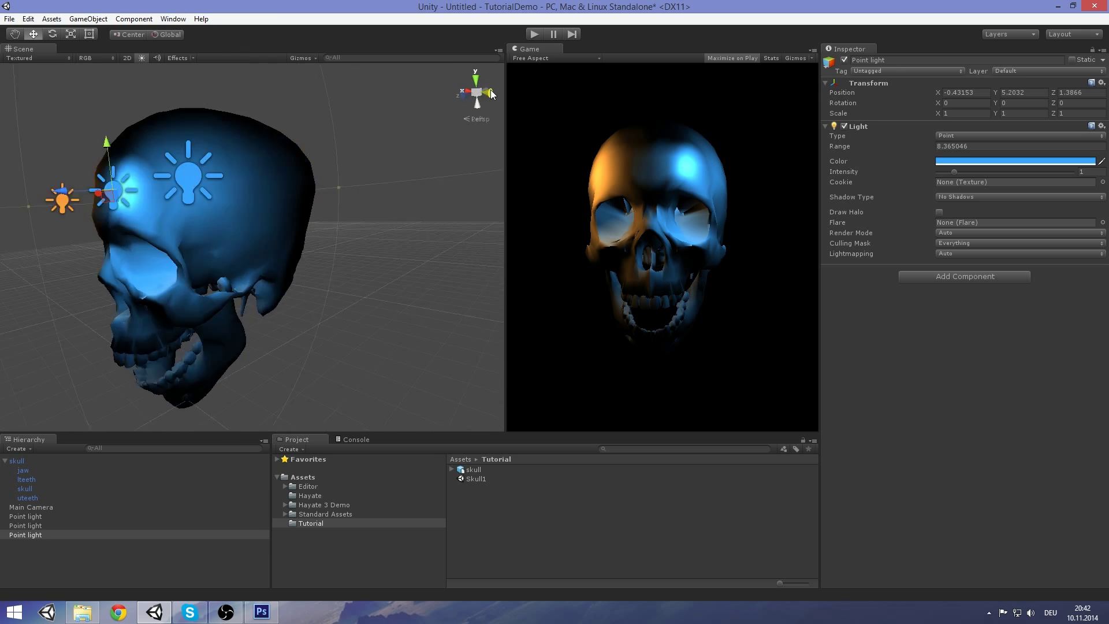
{"action": "left_click_drag", "start_coordinate": [230, 156], "coordinate": [221, 196]}
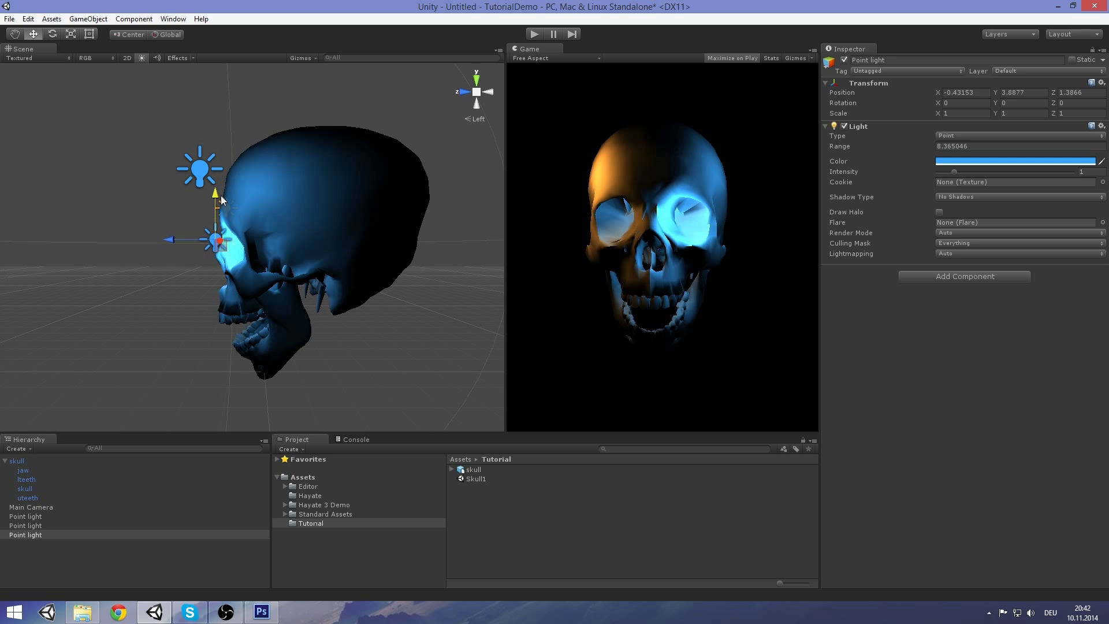
{"action": "left_click_drag", "start_coordinate": [172, 242], "coordinate": [179, 243]}
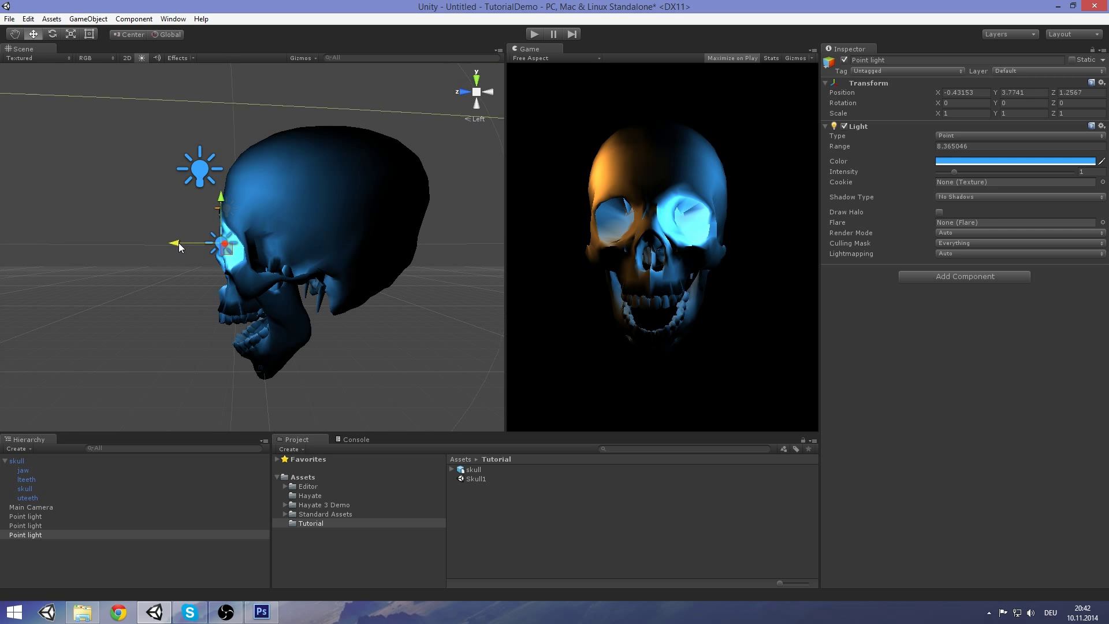
{"action": "right_click_drag", "start_coordinate": [248, 233], "coordinate": [429, 251]}
{"action": "middle_click_drag", "start_coordinate": [120, 257], "coordinate": [253, 277]}
{"action": "left_click_drag", "start_coordinate": [253, 277], "coordinate": [389, 257], "text": "alt"}
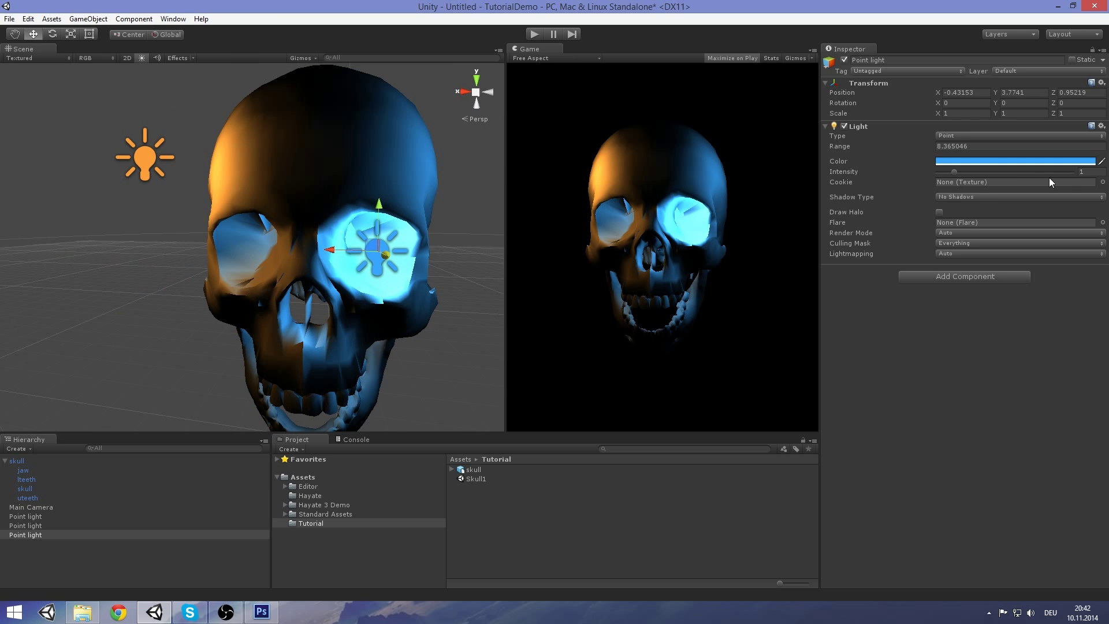
Step: Reduce the eye light's range to about 1.7 and raise its intensity to about 3.26
{"action": "left_click", "coordinate": [972, 145]}
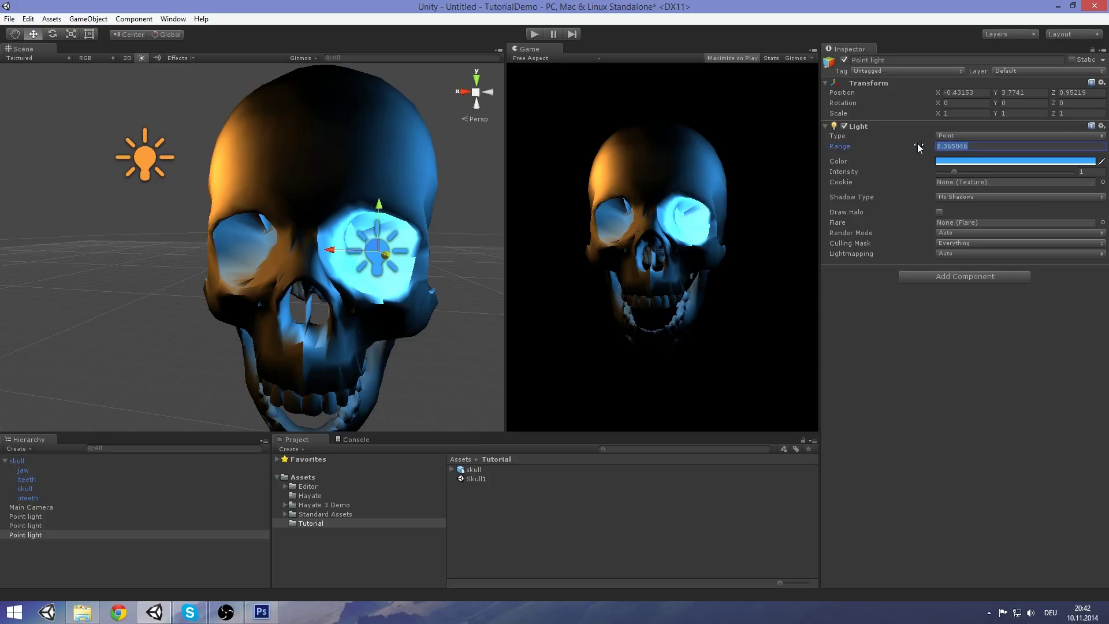
{"action": "type", "text": "2"}
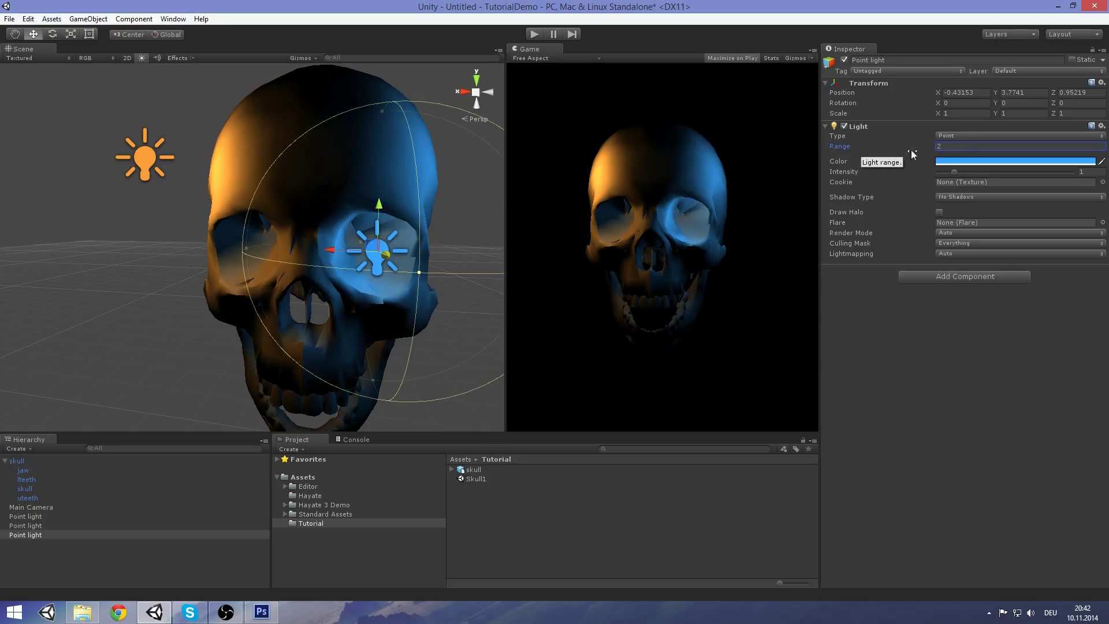
{"action": "left_click_drag", "start_coordinate": [247, 249], "coordinate": [263, 243]}
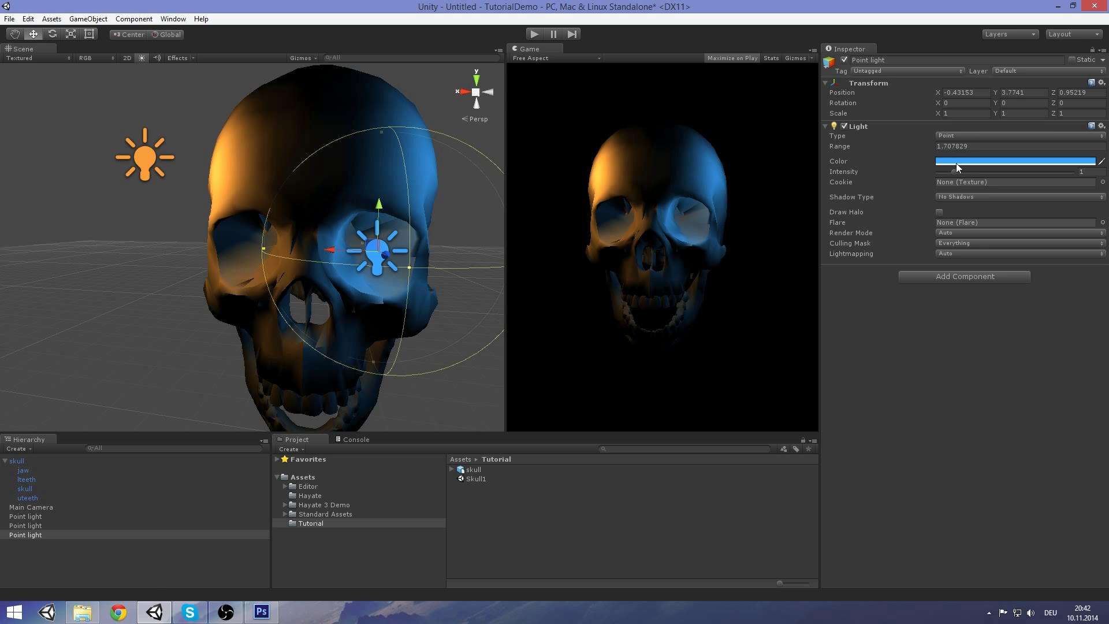
{"action": "left_click_drag", "start_coordinate": [955, 172], "coordinate": [994, 172]}
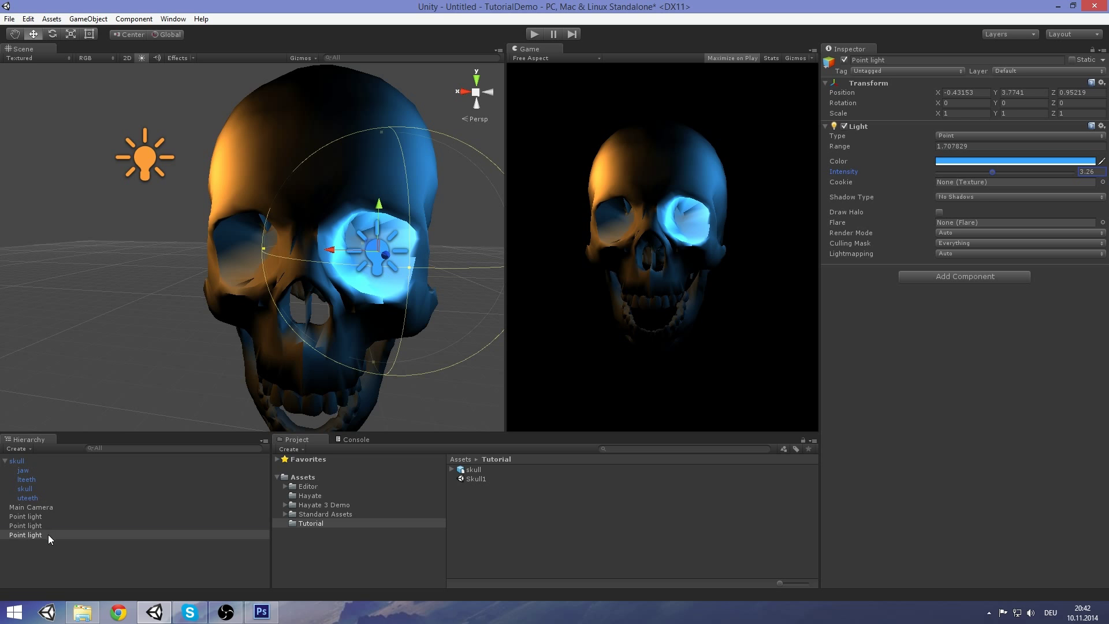
Step: Duplicate the eye light and place the copy in the skull's other eye socket, at about X 1.5
{"action": "key", "text": "ctrl+d"}
{"action": "left_click_drag", "start_coordinate": [330, 249], "coordinate": [196, 236]}
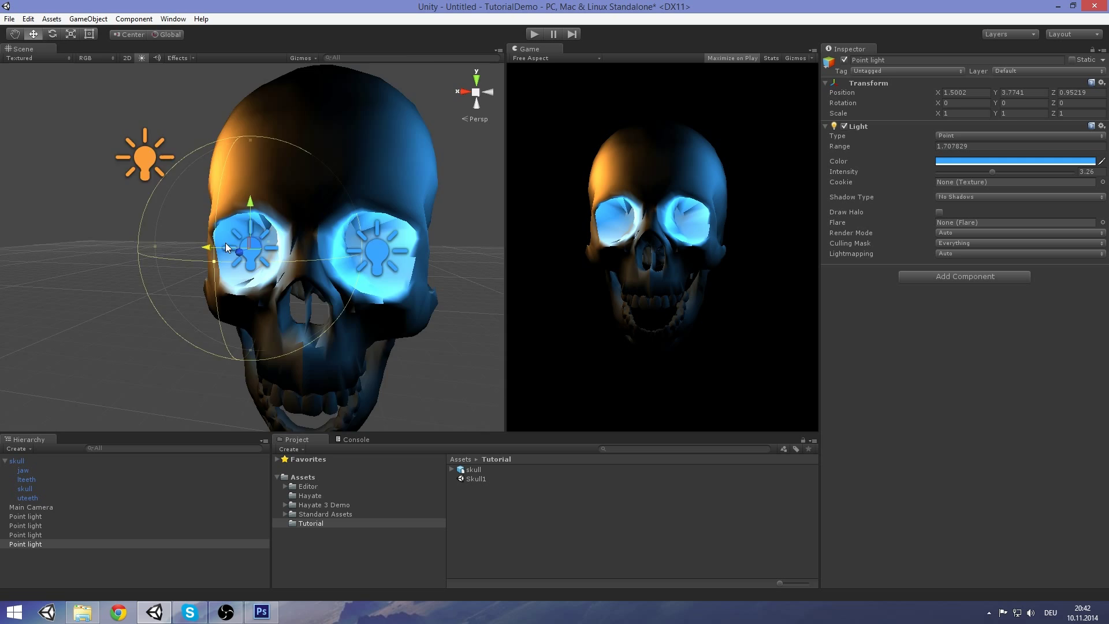
{"action": "scroll", "coordinate": [365, 339], "scroll_direction": "down", "scroll_amount": 10}
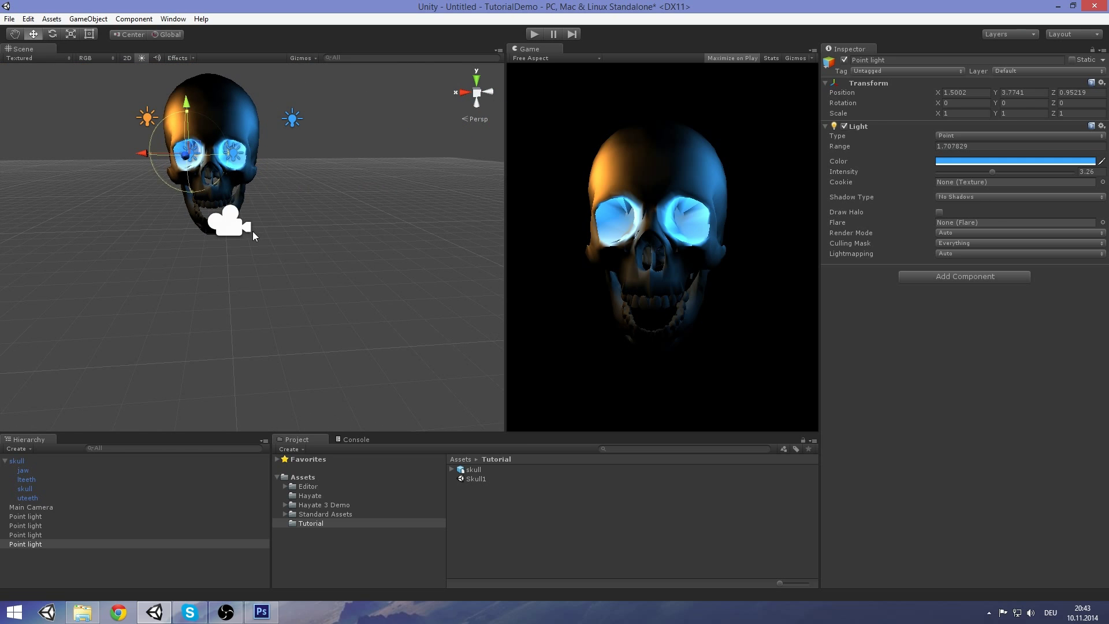
Step: Select the main camera and shift it sideways to about X 0.65
{"action": "left_click", "coordinate": [248, 229]}
{"action": "left_click_drag", "start_coordinate": [202, 224], "coordinate": [167, 222]}
{"action": "middle_click_drag", "start_coordinate": [204, 185], "coordinate": [236, 217]}
Step: Add the BloomAndFlares (3.5, Deprecated) effect to the main camera, with intensity 0.89 and threshold about 0.26
{"action": "left_click", "coordinate": [959, 331]}
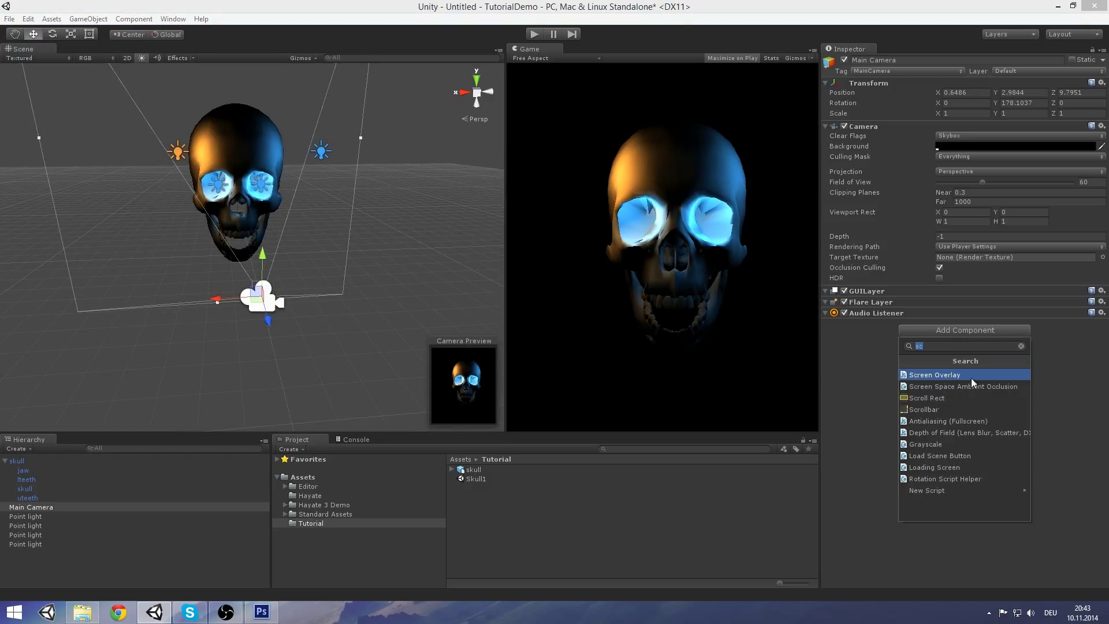
{"action": "key", "text": "BackSpace"}
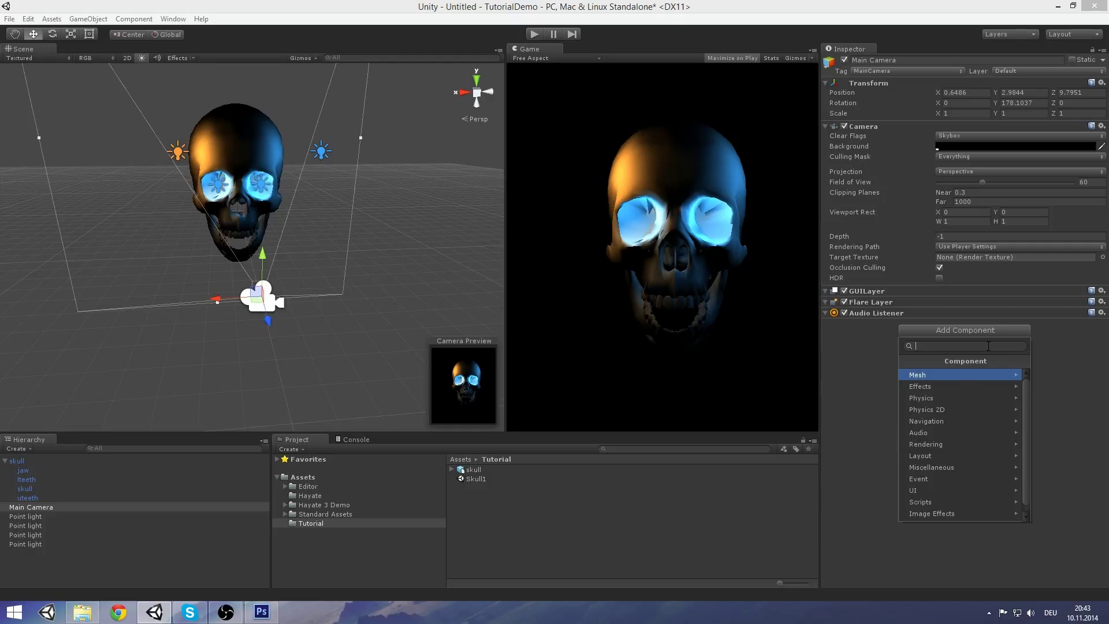
{"action": "type", "text": "bloo"}
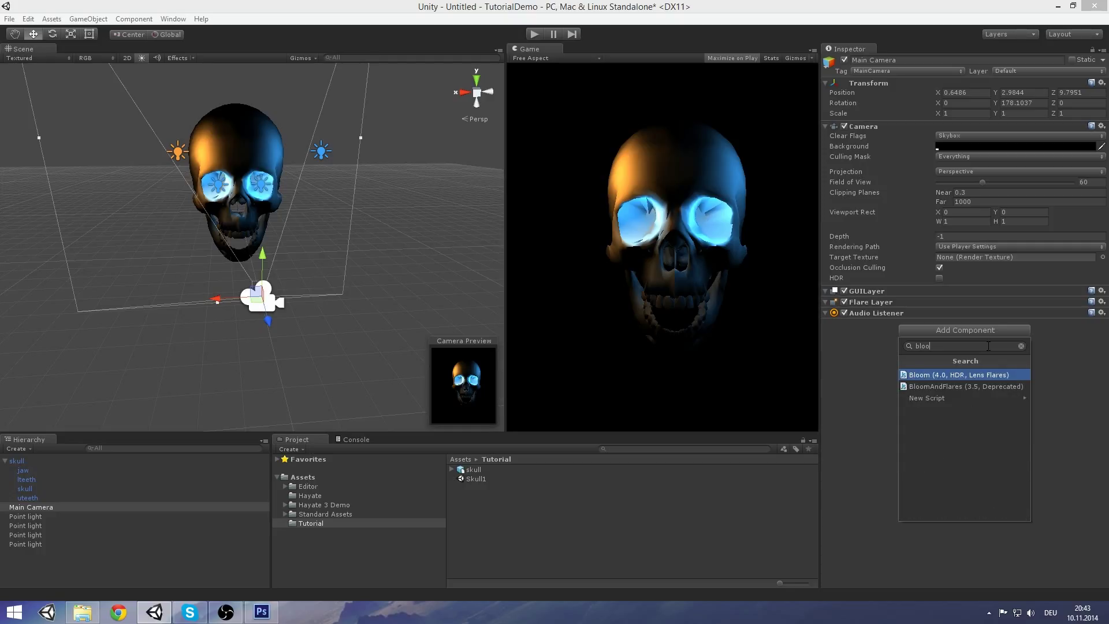
{"action": "left_click", "coordinate": [947, 386]}
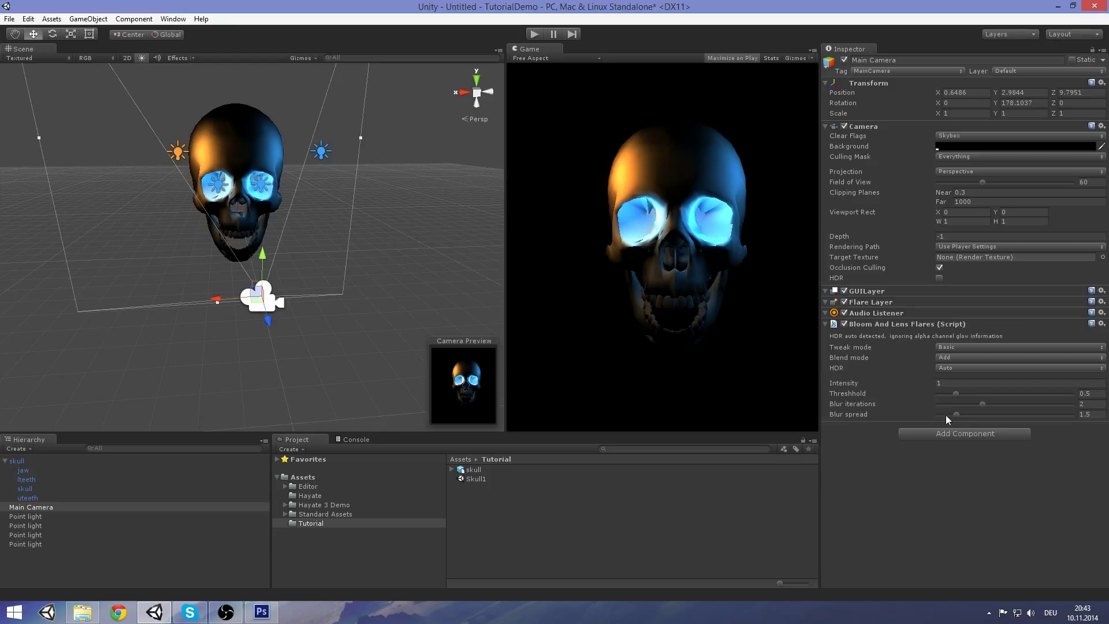
{"action": "left_click_drag", "start_coordinate": [840, 382], "coordinate": [844, 384]}
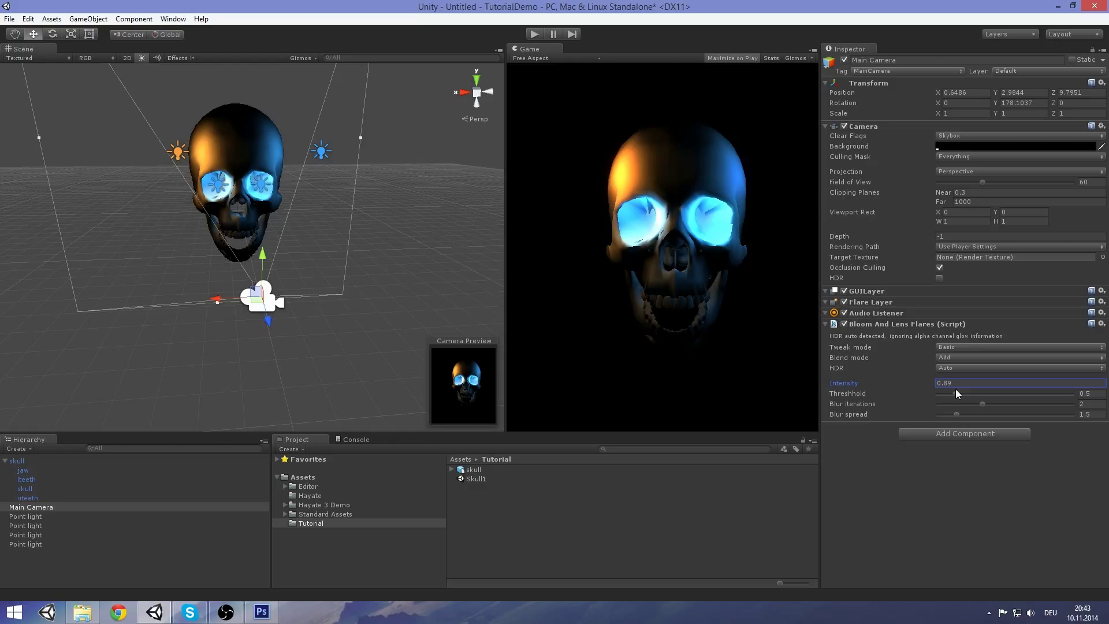
{"action": "left_click_drag", "start_coordinate": [955, 393], "coordinate": [947, 393]}
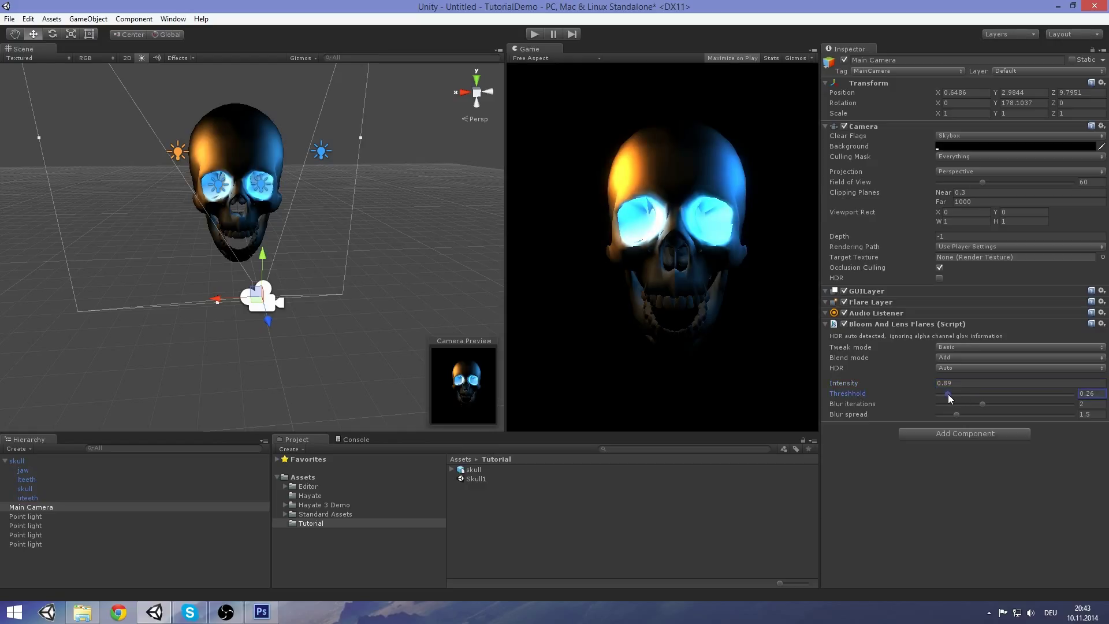
Step: Move the orange point light farther out from the skull, to about X 3.6
{"action": "left_click", "coordinate": [177, 146]}
{"action": "middle_click_drag", "start_coordinate": [258, 152], "coordinate": [248, 174]}
{"action": "left_click_drag", "start_coordinate": [134, 174], "coordinate": [123, 172]}
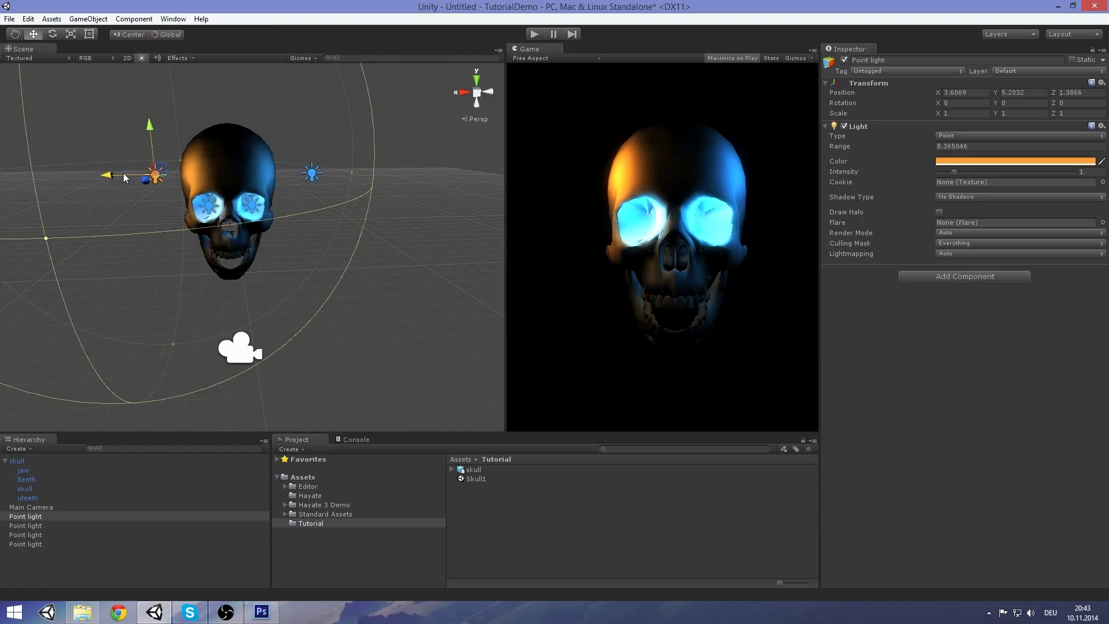
Step: Select the orange and blue side lights together and move them down and forward, to about Y 4.73, Z 1.72
{"action": "left_click", "coordinate": [318, 175], "text": "shift"}
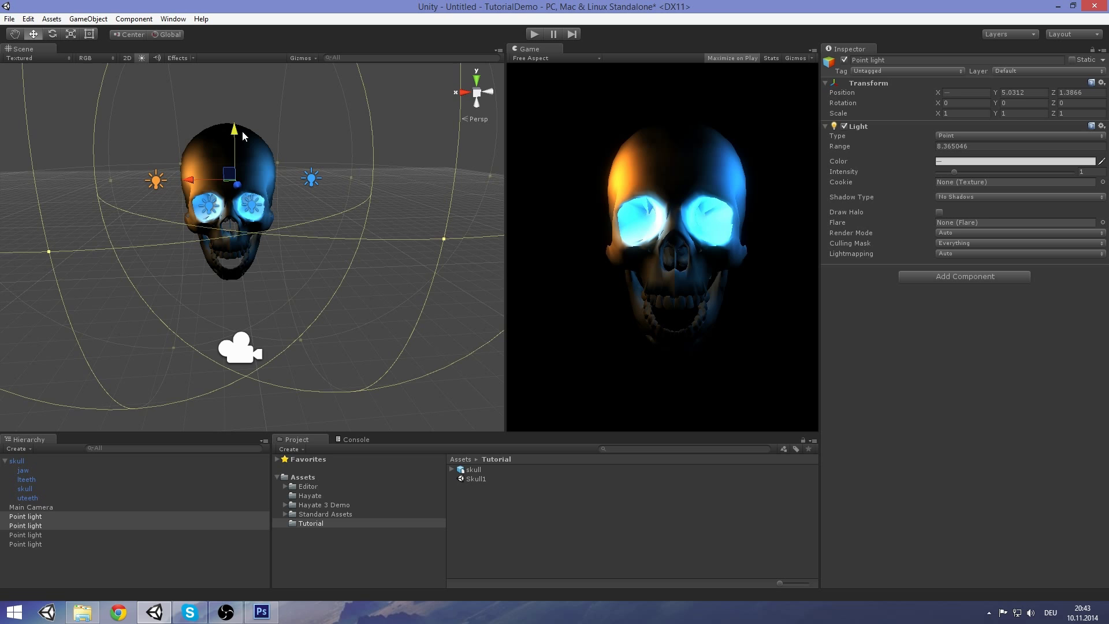
{"action": "mouse_move", "coordinate": [245, 137]}
{"action": "left_mouse_down"}
{"action": "mouse_move", "coordinate": [254, 172]}
{"action": "mouse_move", "coordinate": [258, 137]}
{"action": "left_mouse_up"}
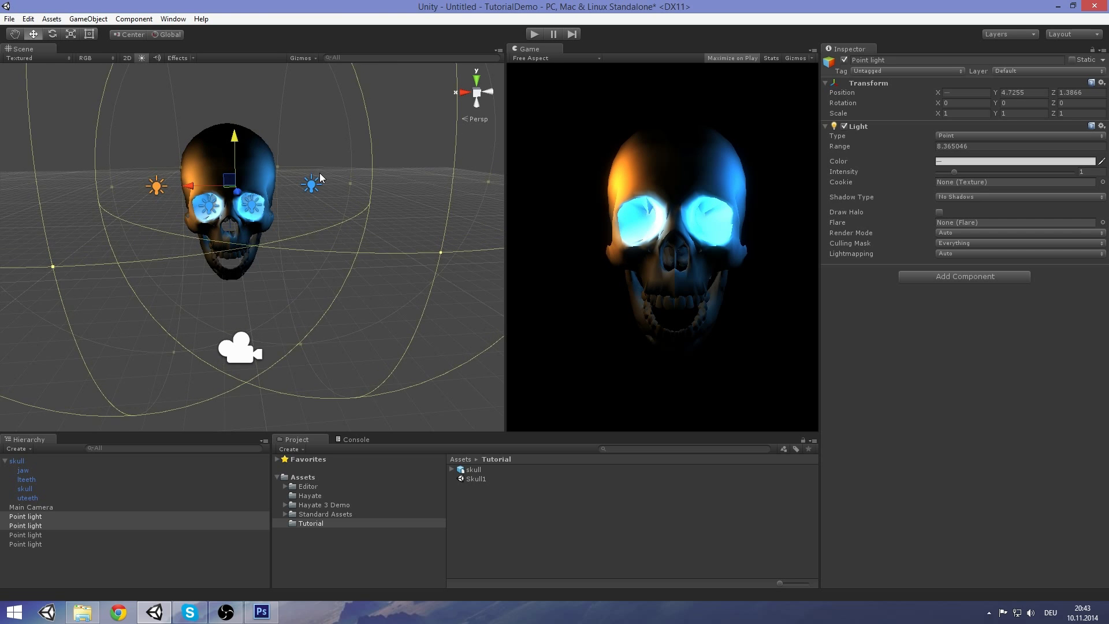
{"action": "middle_click_drag", "start_coordinate": [320, 172], "coordinate": [300, 257]}
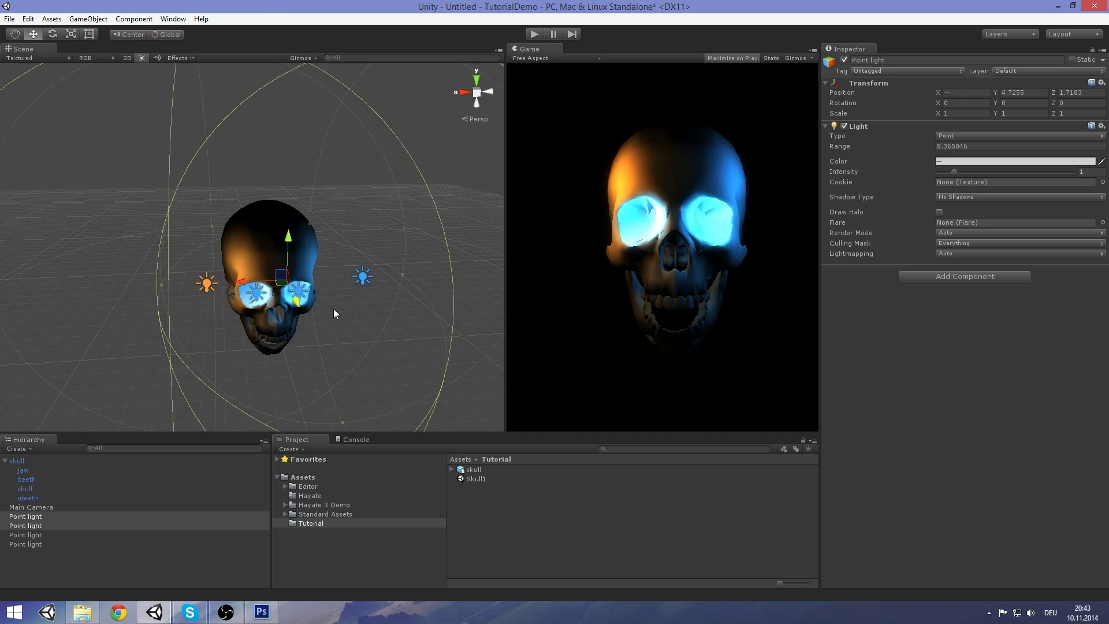
{"action": "scroll", "coordinate": [371, 291], "scroll_direction": "up", "scroll_amount": 4}
{"action": "middle_click_drag", "start_coordinate": [334, 308], "coordinate": [392, 252]}
{"action": "left_click", "coordinate": [393, 302]}
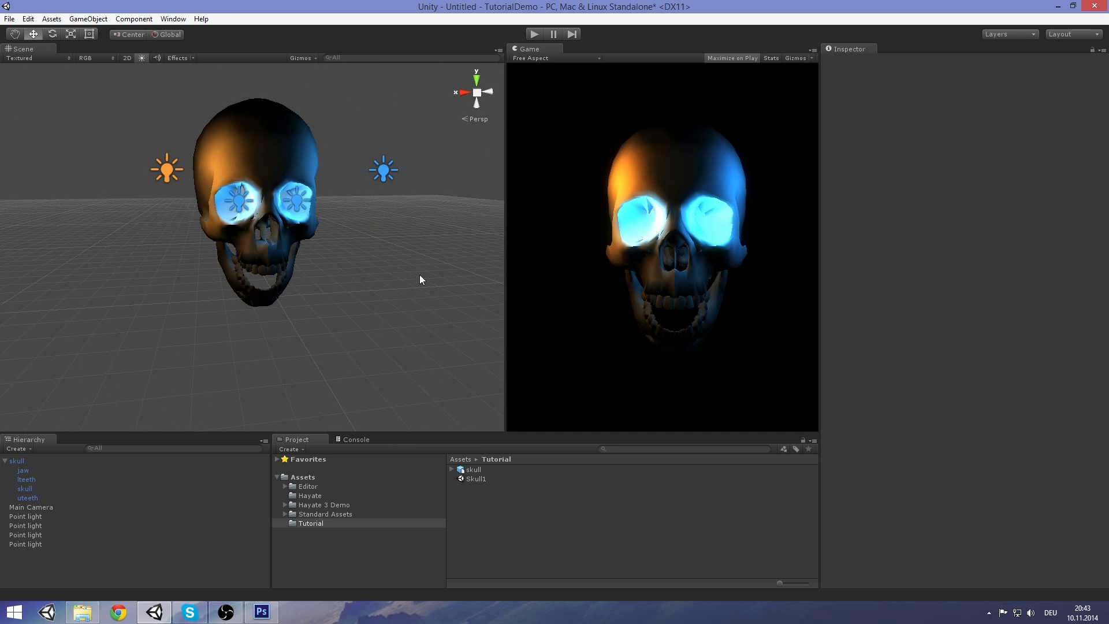
Step: Create a particle system and move it low in front of the skull
{"action": "left_click", "coordinate": [88, 19]}
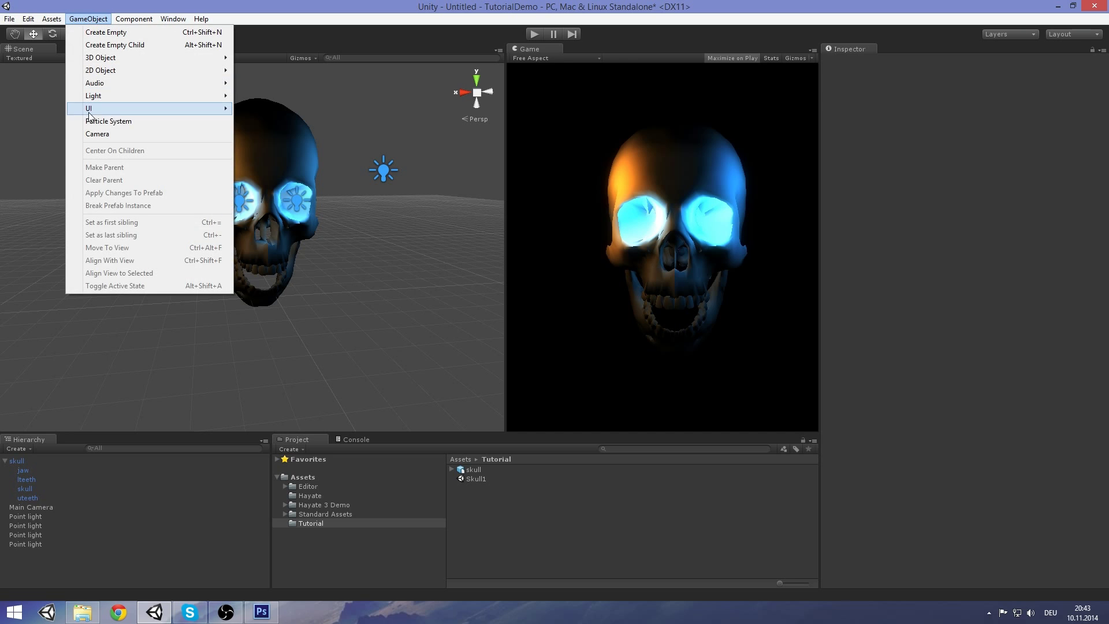
{"action": "left_click", "coordinate": [126, 123]}
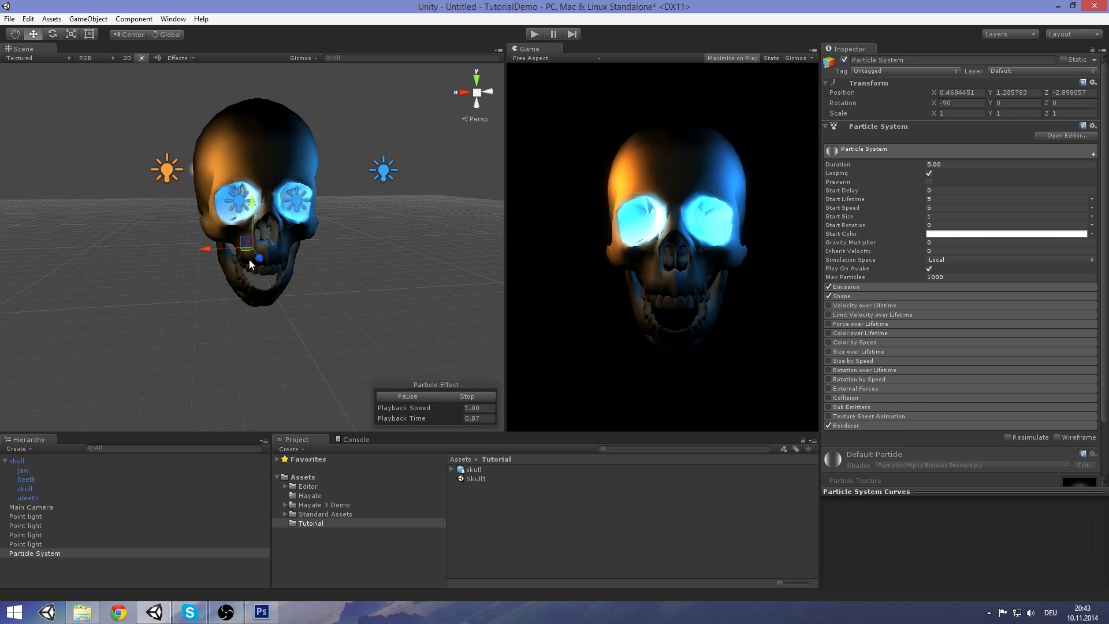
{"action": "scroll", "coordinate": [891, 392], "scroll_direction": "down", "scroll_amount": 3}
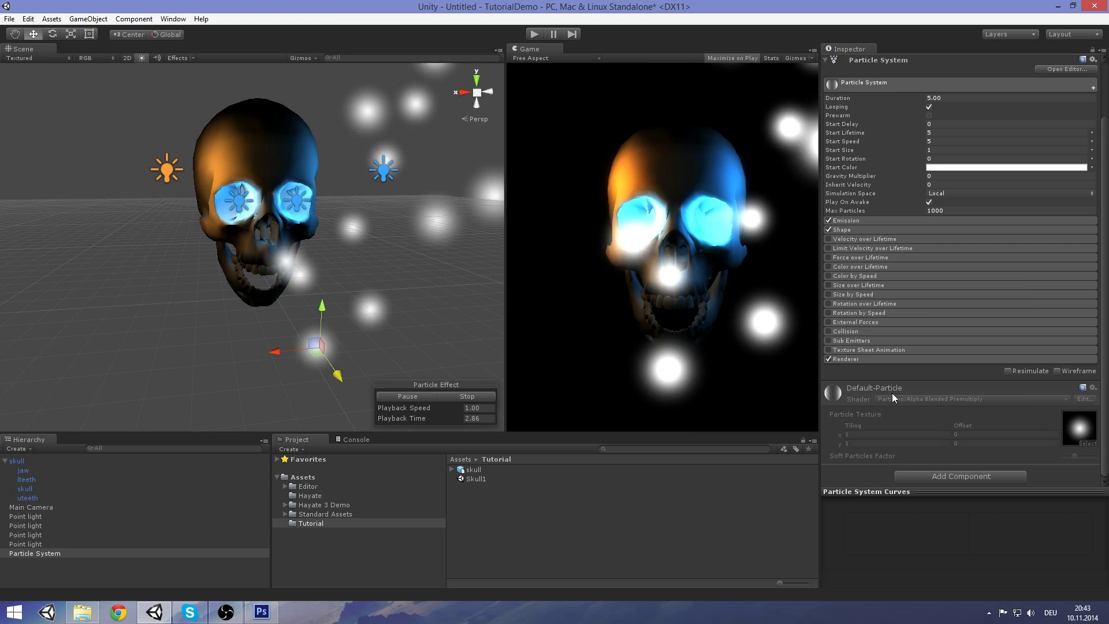
Step: Add the Hayate script component to the particle system
{"action": "left_click", "coordinate": [976, 476]}
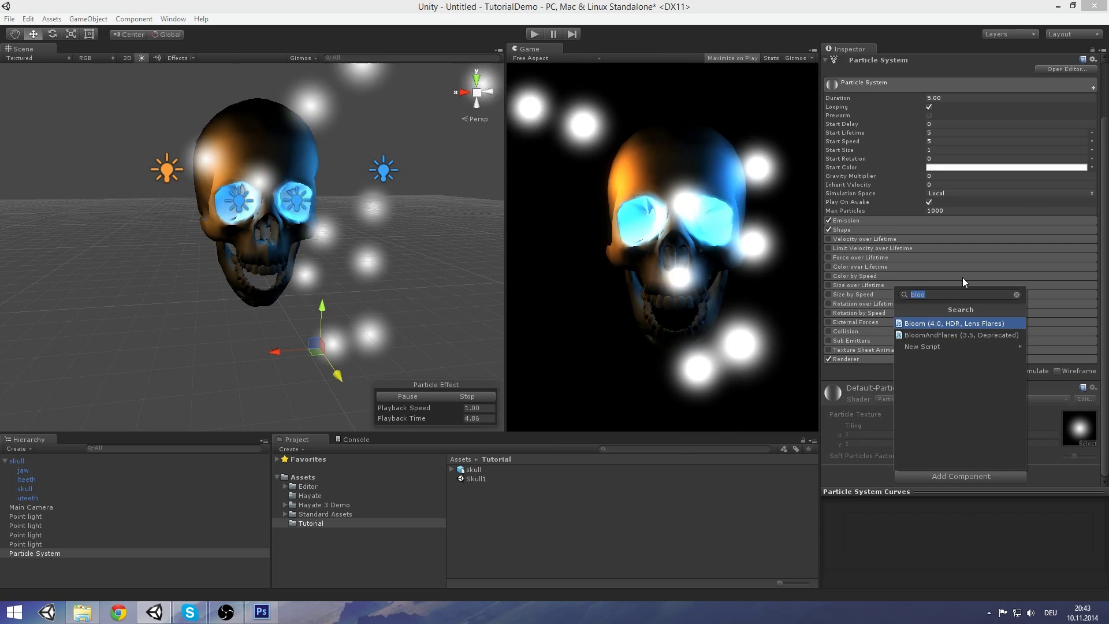
{"action": "type", "text": "hay"}
{"action": "key", "text": "Return"}
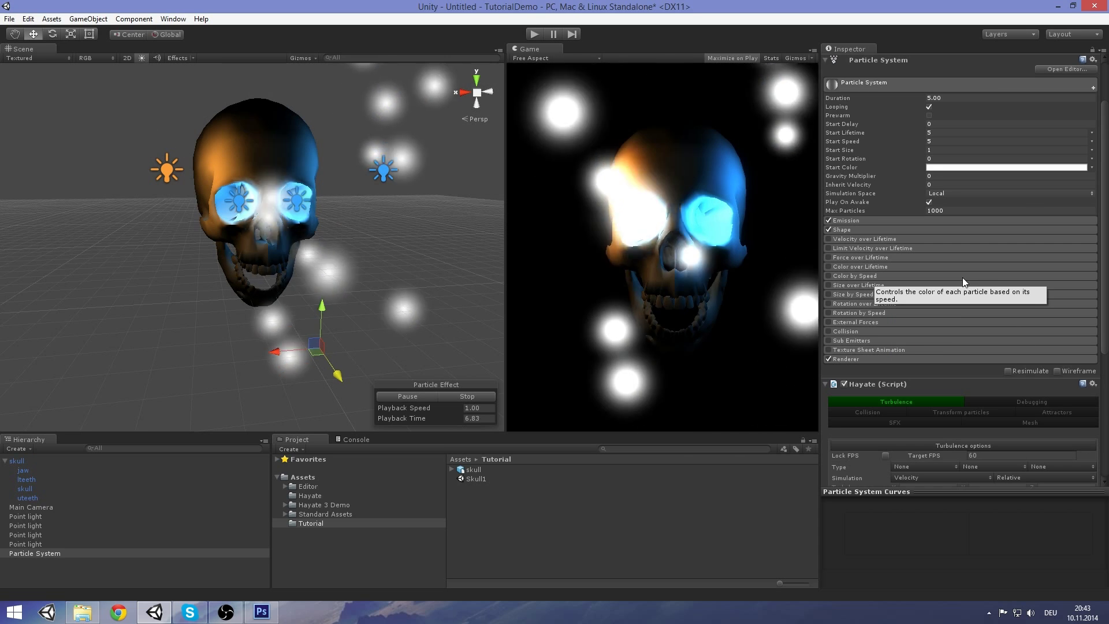
Step: In Hayate's turbulence options, lock the FPS, set all three axis types to Perlin and switch the simulation from relative to Absolute
{"action": "scroll", "coordinate": [943, 367], "scroll_direction": "down", "scroll_amount": 4}
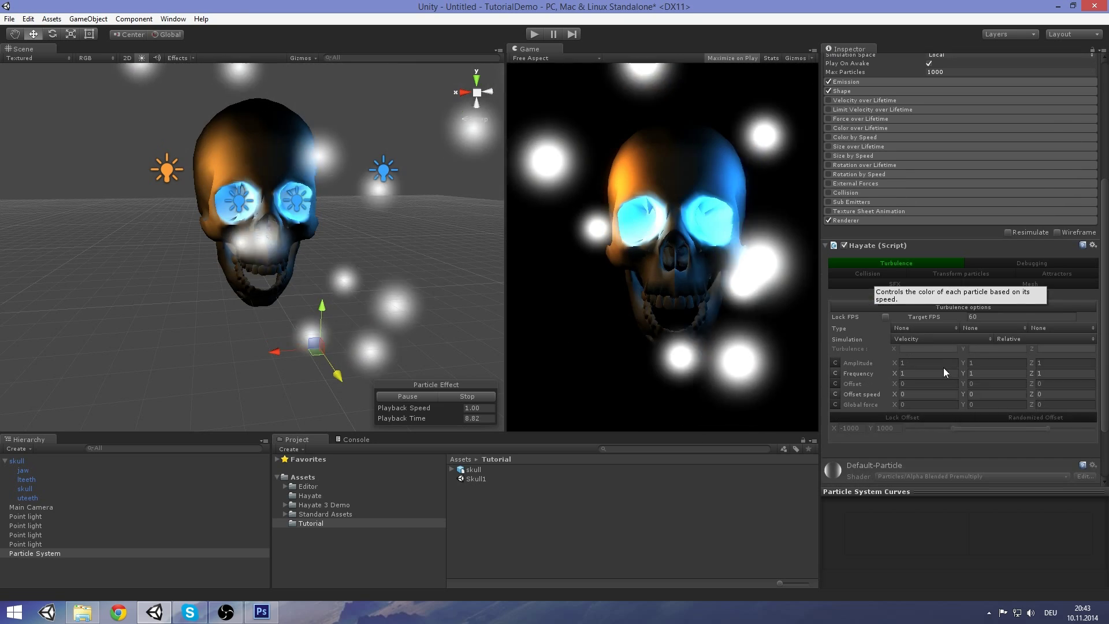
{"action": "mouse_move", "coordinate": [335, 213]}
{"action": "left_mouse_down", "text": "alt"}
{"action": "mouse_move", "coordinate": [317, 210]}
{"action": "mouse_move", "coordinate": [352, 219]}
{"action": "left_mouse_up", "text": "alt"}
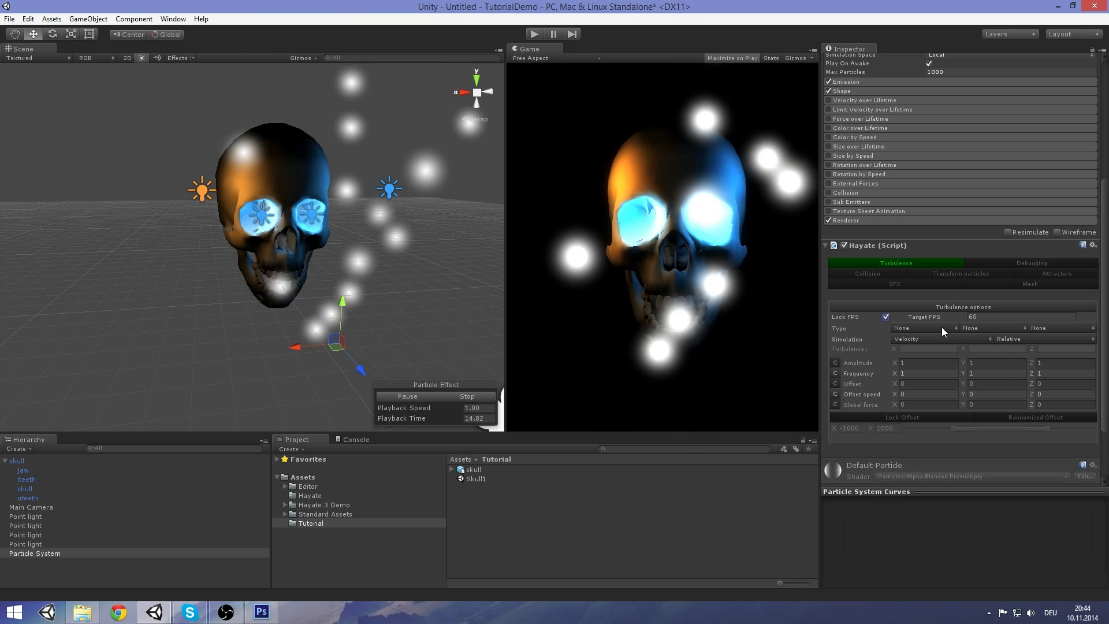
{"action": "left_click", "coordinate": [887, 317]}
{"action": "left_click", "coordinate": [894, 328]}
{"action": "left_click", "coordinate": [924, 390]}
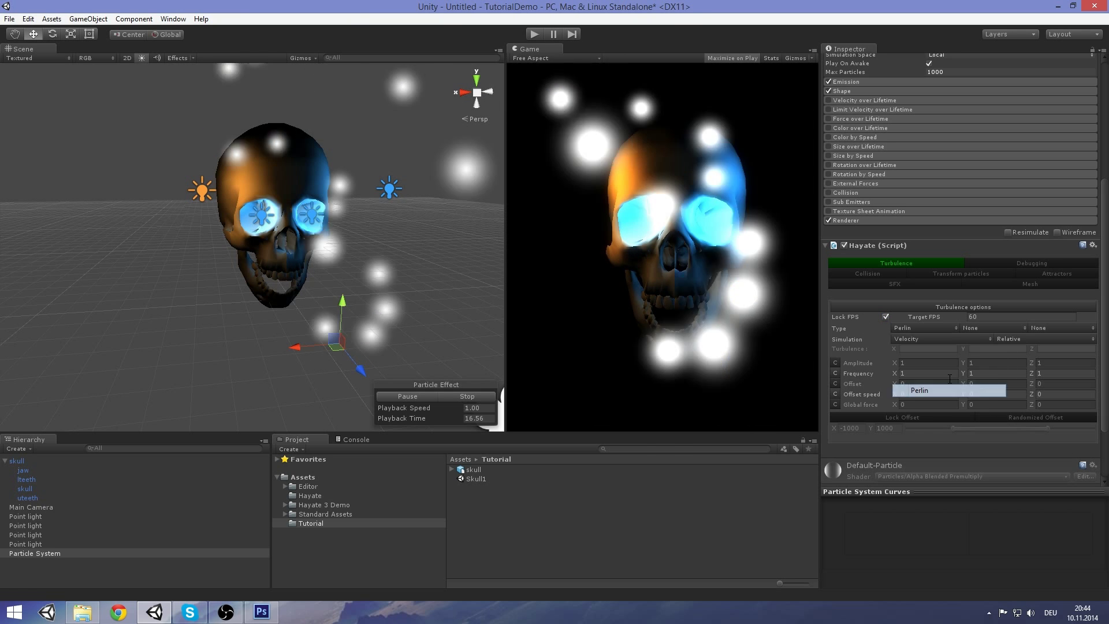
{"action": "left_click", "coordinate": [979, 327]}
{"action": "left_click", "coordinate": [993, 390]}
{"action": "left_click", "coordinate": [1061, 327]}
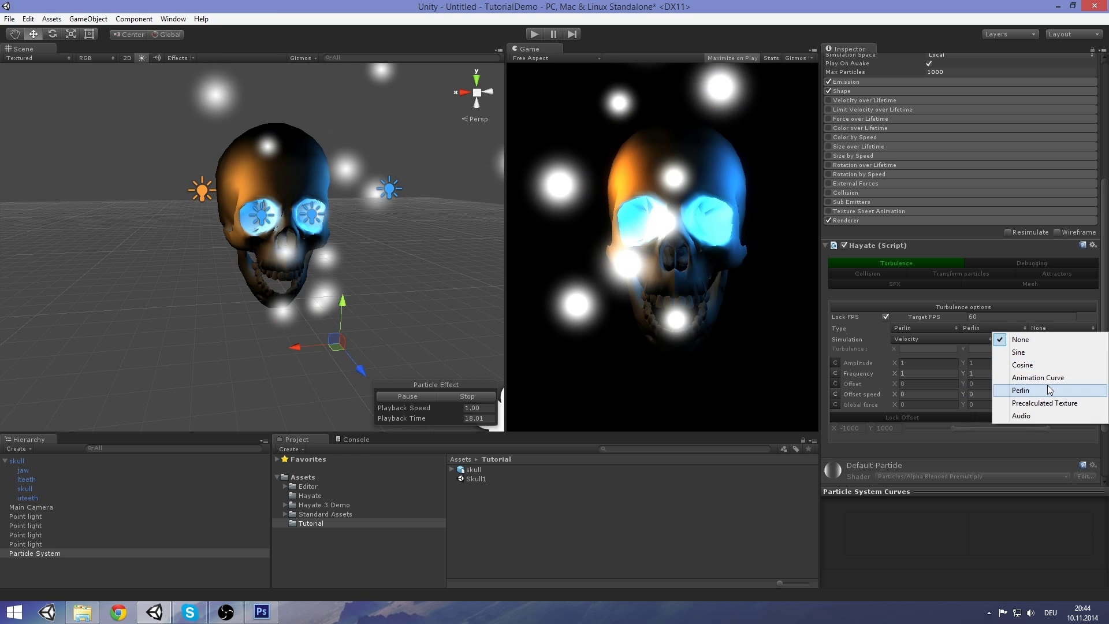
{"action": "left_click", "coordinate": [1050, 391]}
{"action": "left_click", "coordinate": [1019, 339]}
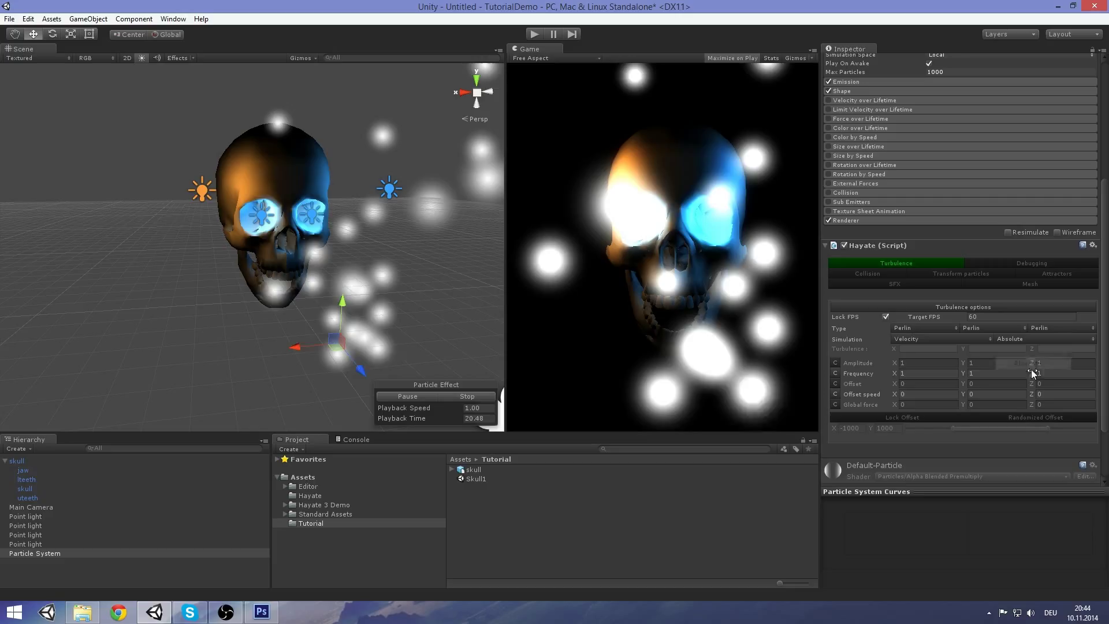
{"action": "left_click", "coordinate": [1044, 364]}
Step: Set the Hayate turbulence amplitude to X 600, Y 600 and Z 200
{"action": "left_click", "coordinate": [874, 361]}
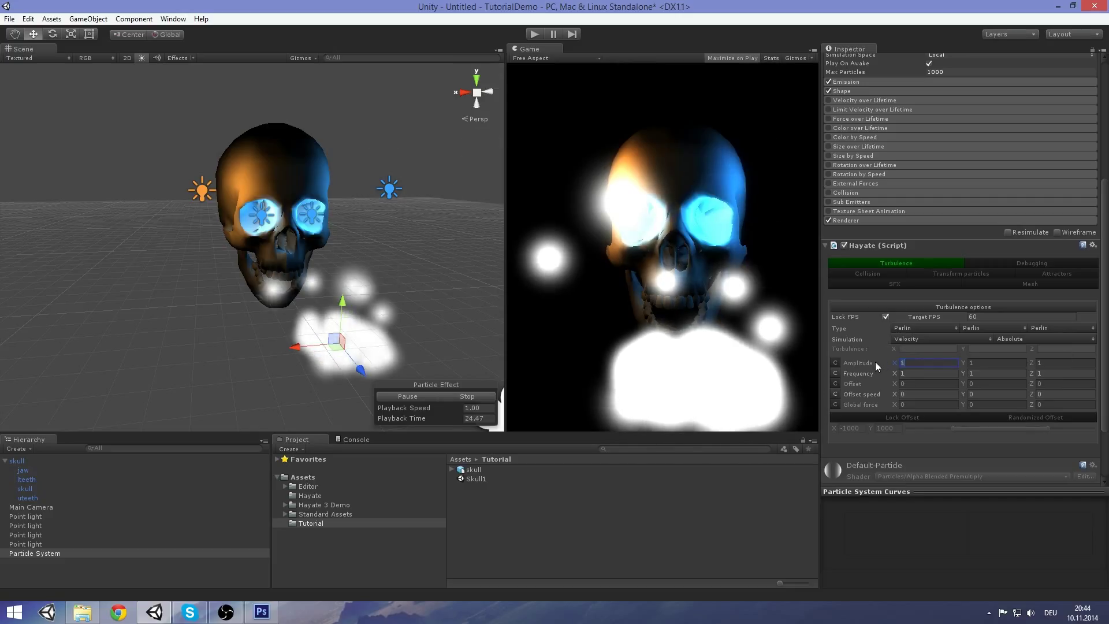
{"action": "type", "text": "600"}
{"action": "key", "text": "Tab"}
{"action": "type", "text": "600"}
{"action": "key", "text": "Tab"}
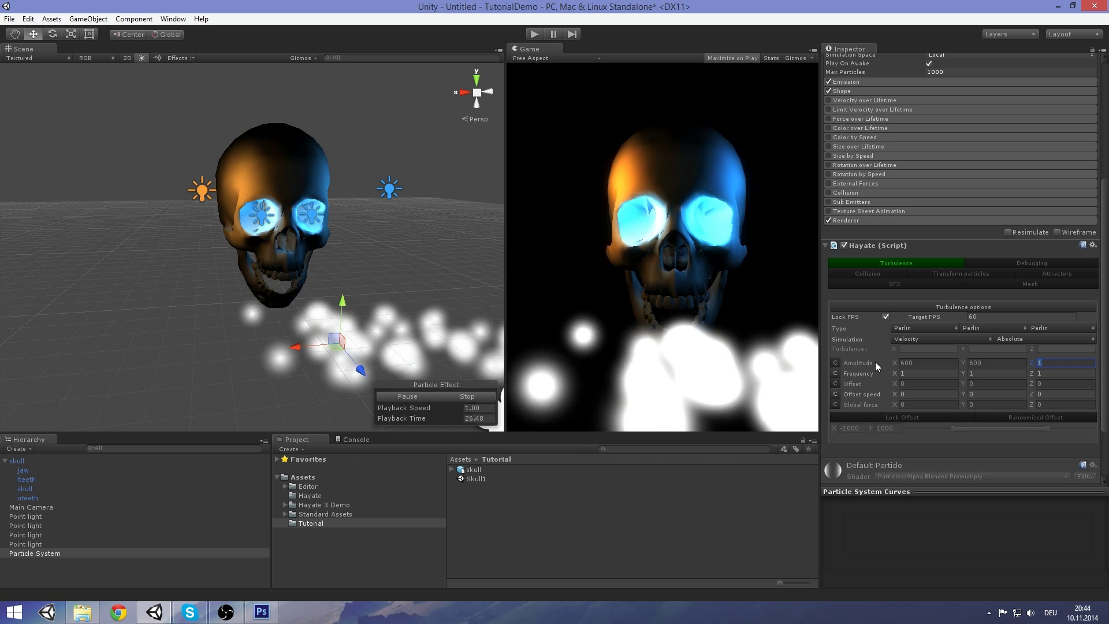
{"action": "type", "text": "200"}
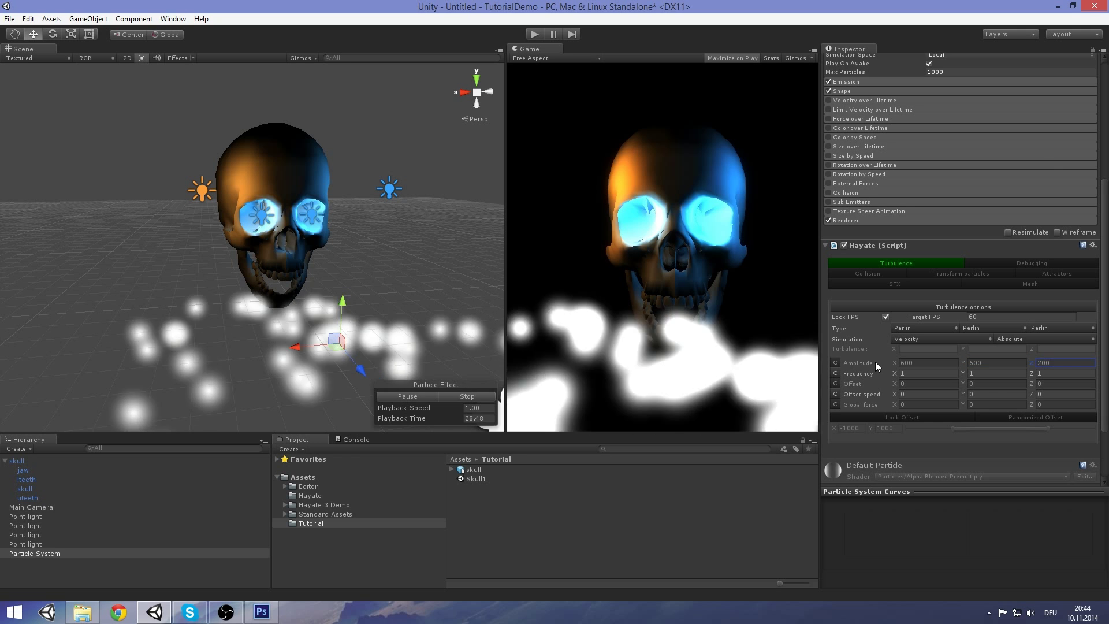
Step: Move the particle system back towards the skull's mouth along the Z axis, to about Z 2.49
{"action": "middle_click_drag", "start_coordinate": [347, 266], "coordinate": [416, 322]}
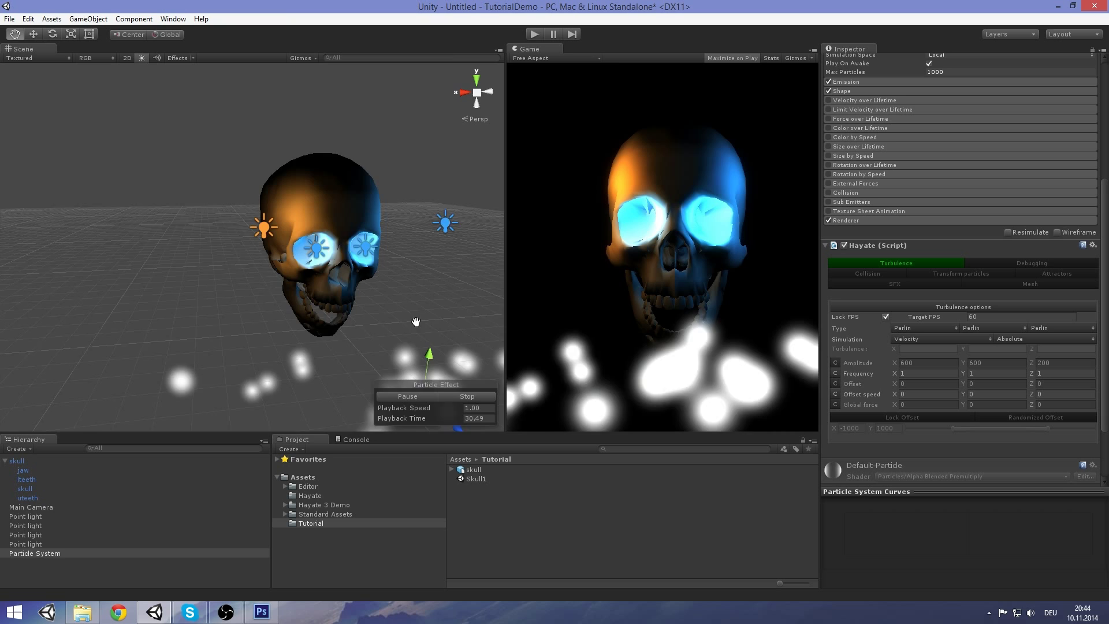
{"action": "right_click_drag", "start_coordinate": [403, 248], "coordinate": [425, 308]}
{"action": "middle_click_drag", "start_coordinate": [344, 205], "coordinate": [309, 256]}
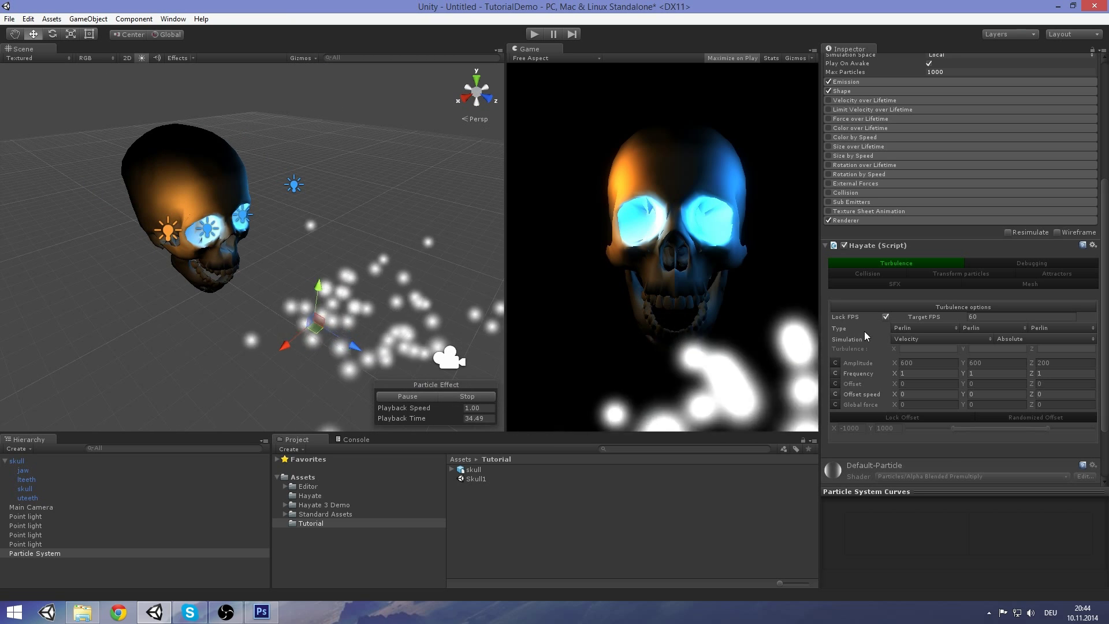
{"action": "left_click_drag", "start_coordinate": [353, 353], "coordinate": [236, 285]}
{"action": "middle_click_drag", "start_coordinate": [236, 285], "coordinate": [378, 334]}
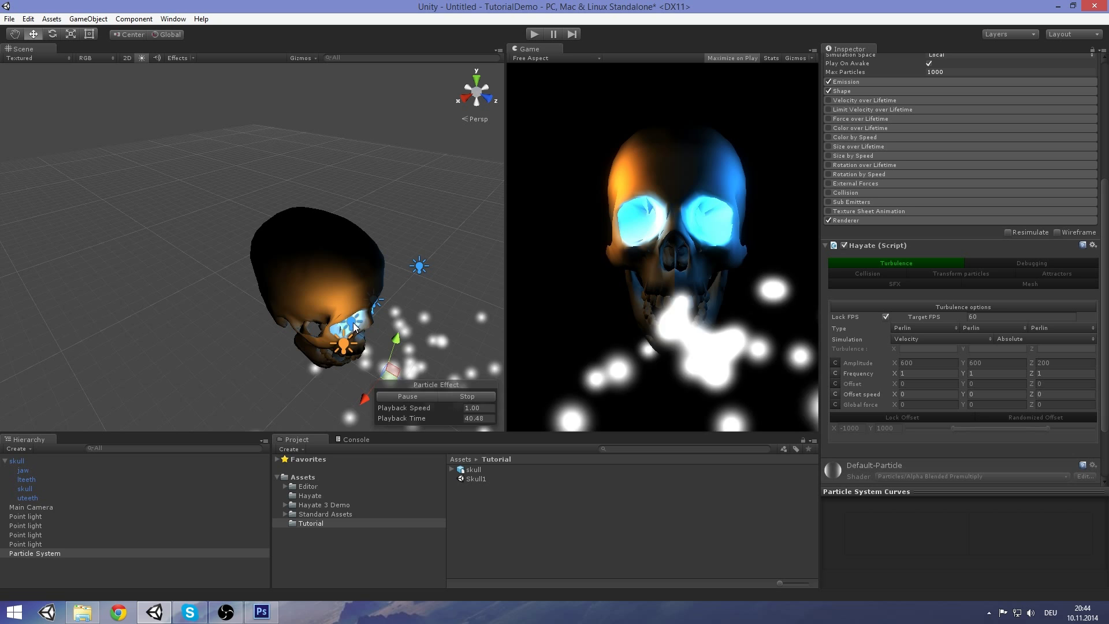
{"action": "middle_click_drag", "start_coordinate": [329, 302], "coordinate": [306, 273]}
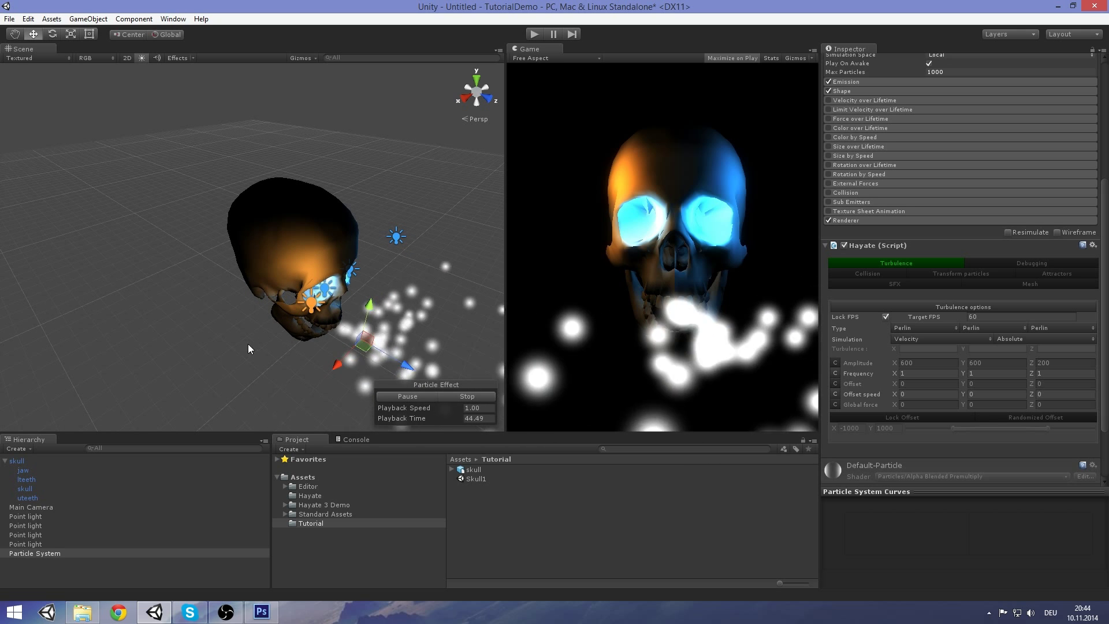
{"action": "middle_click_drag", "start_coordinate": [388, 320], "coordinate": [325, 296]}
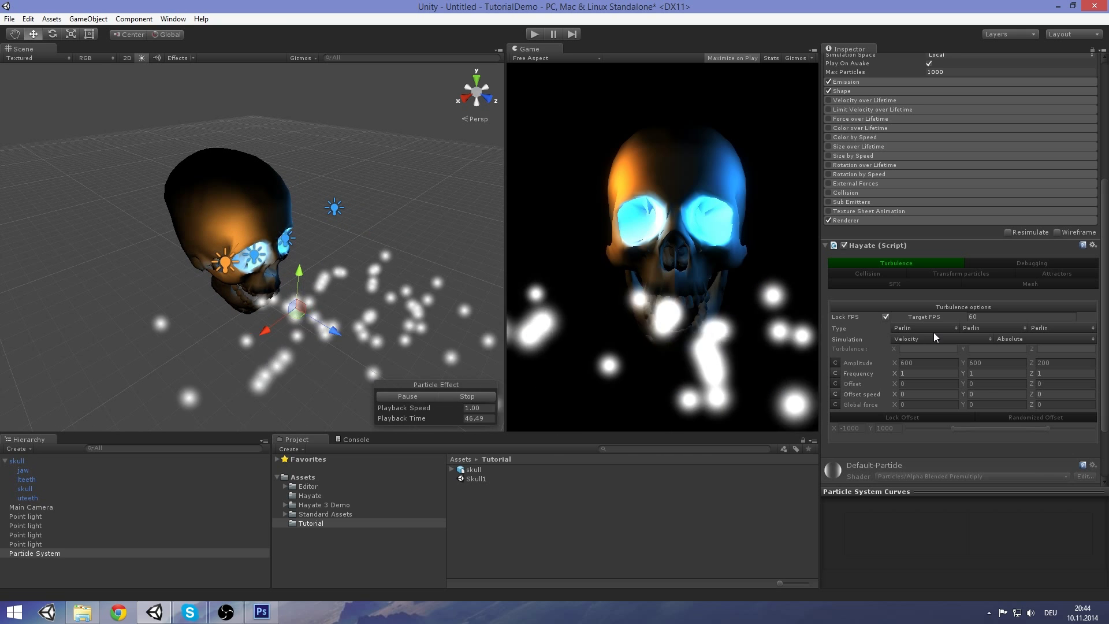
Step: Set the particle system's maximum particle count to 5000
{"action": "scroll", "coordinate": [944, 329], "scroll_direction": "up", "scroll_amount": 5}
{"action": "scroll", "coordinate": [944, 327], "scroll_direction": "up", "scroll_amount": 3}
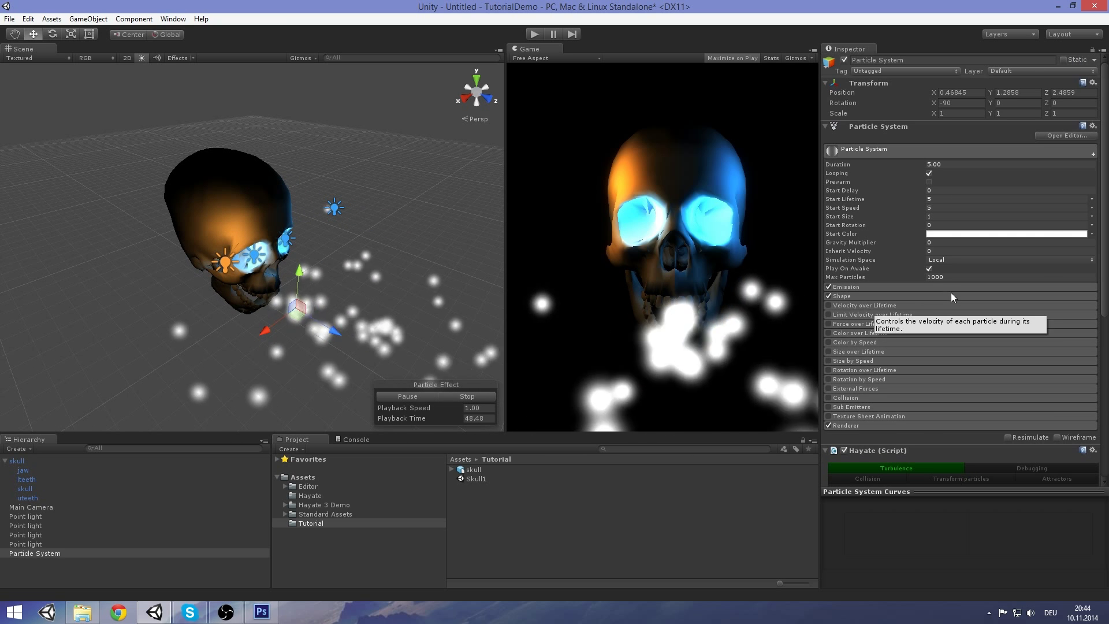
{"action": "left_click", "coordinate": [933, 277]}
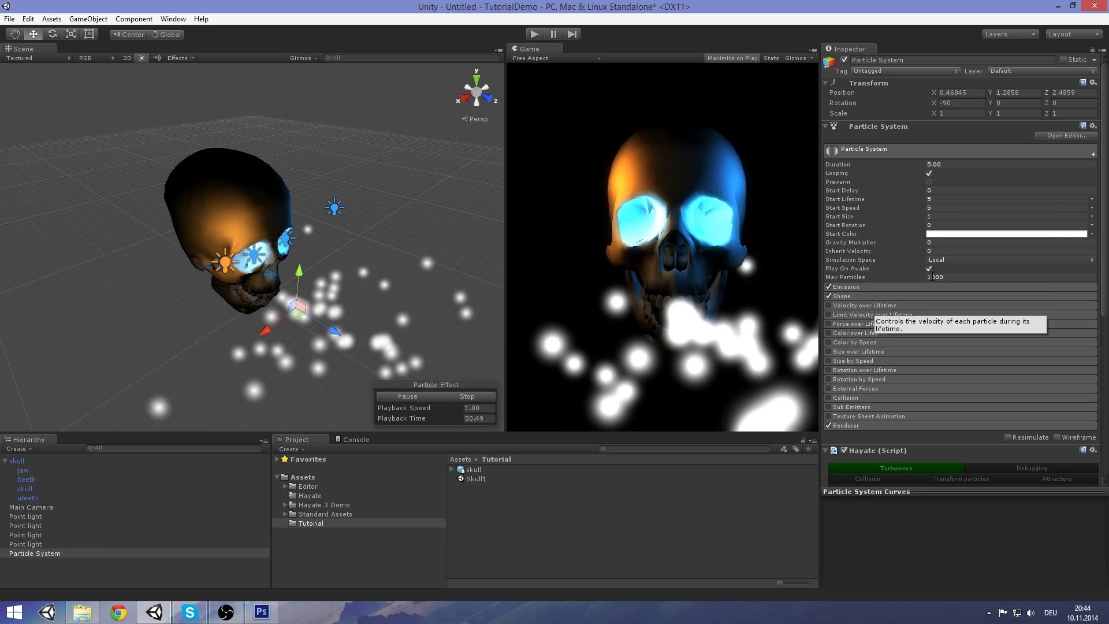
{"action": "type", "text": "5000"}
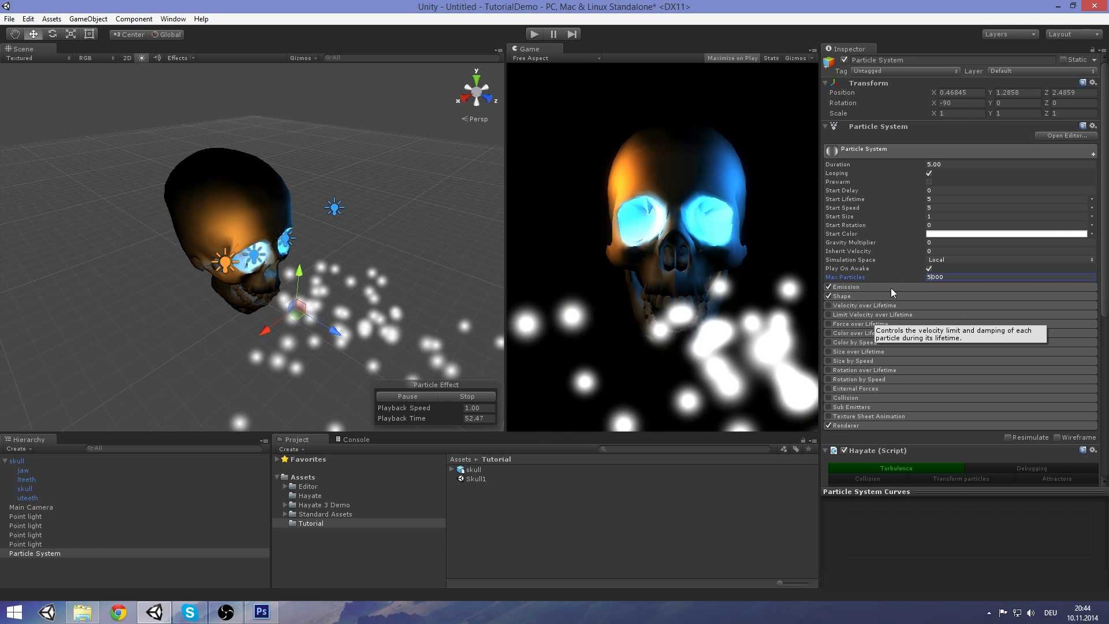
Step: Turn the emission rate into a curve that starts at 2500 and falls to 0 at about 0.16 of the duration
{"action": "left_click", "coordinate": [891, 287]}
{"action": "left_click", "coordinate": [933, 296]}
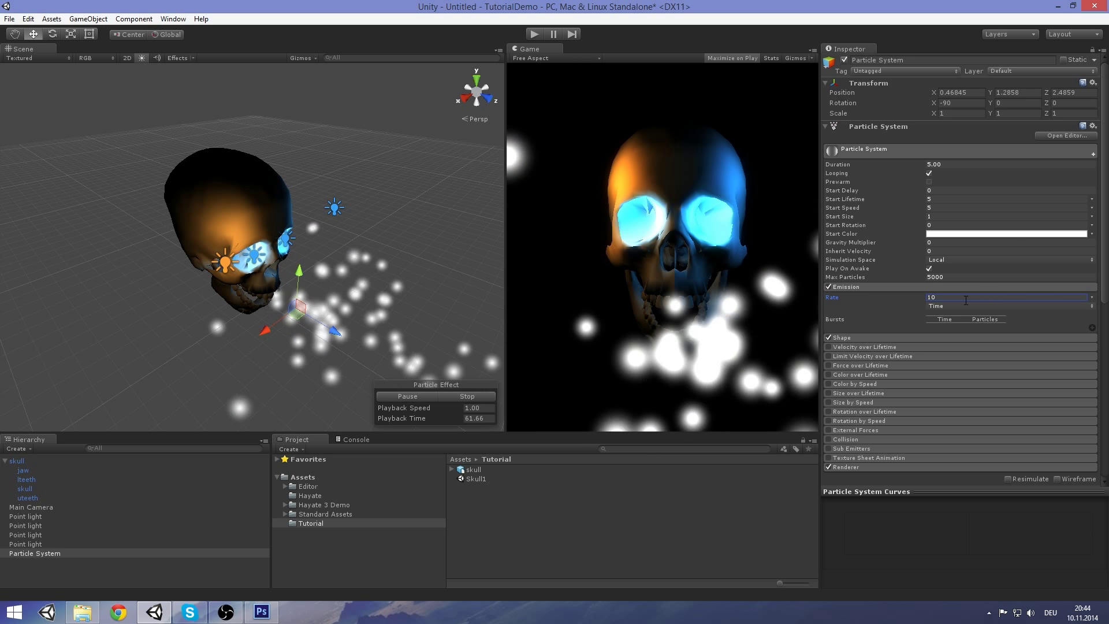
{"action": "left_click", "coordinate": [1068, 319]}
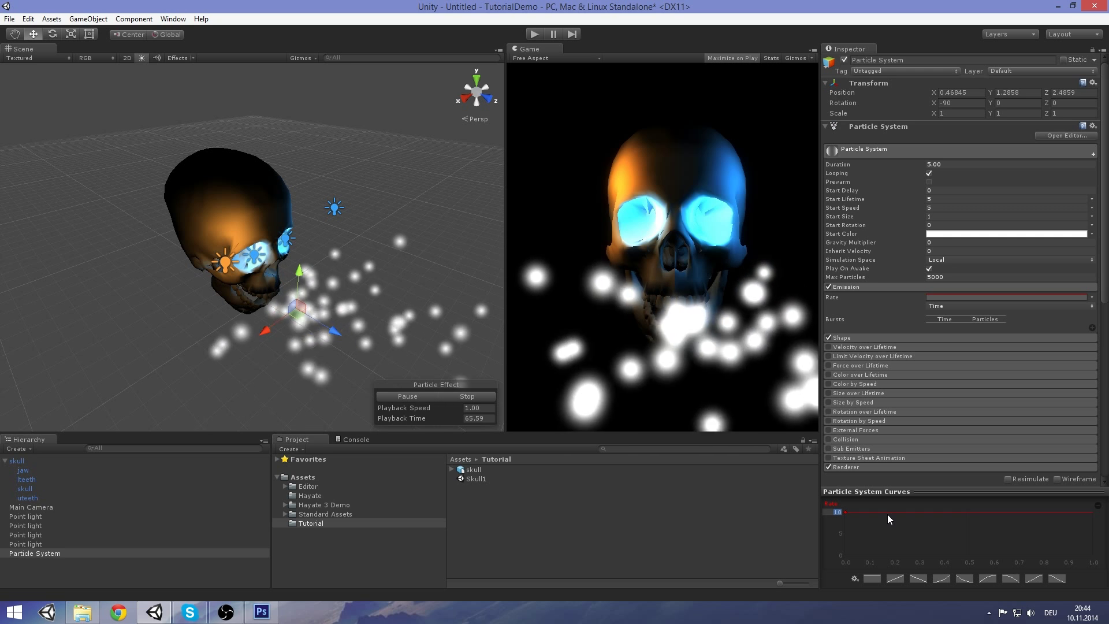
{"action": "type", "text": "2500"}
{"action": "key", "text": "Return"}
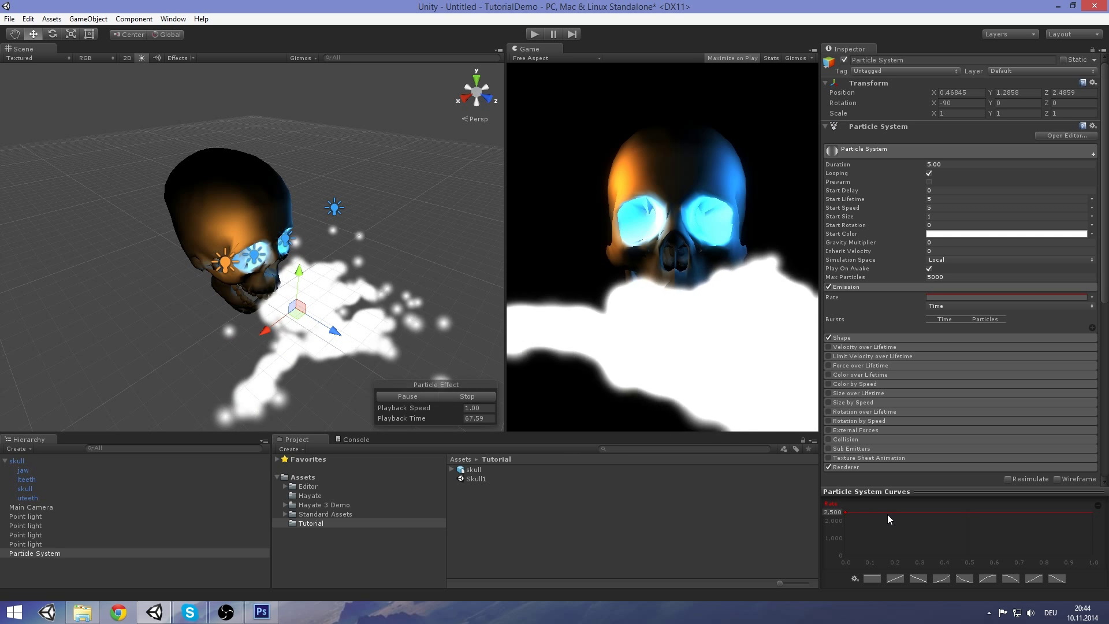
{"action": "double_click", "coordinate": [887, 514]}
{"action": "left_click_drag", "start_coordinate": [887, 514], "coordinate": [885, 562]}
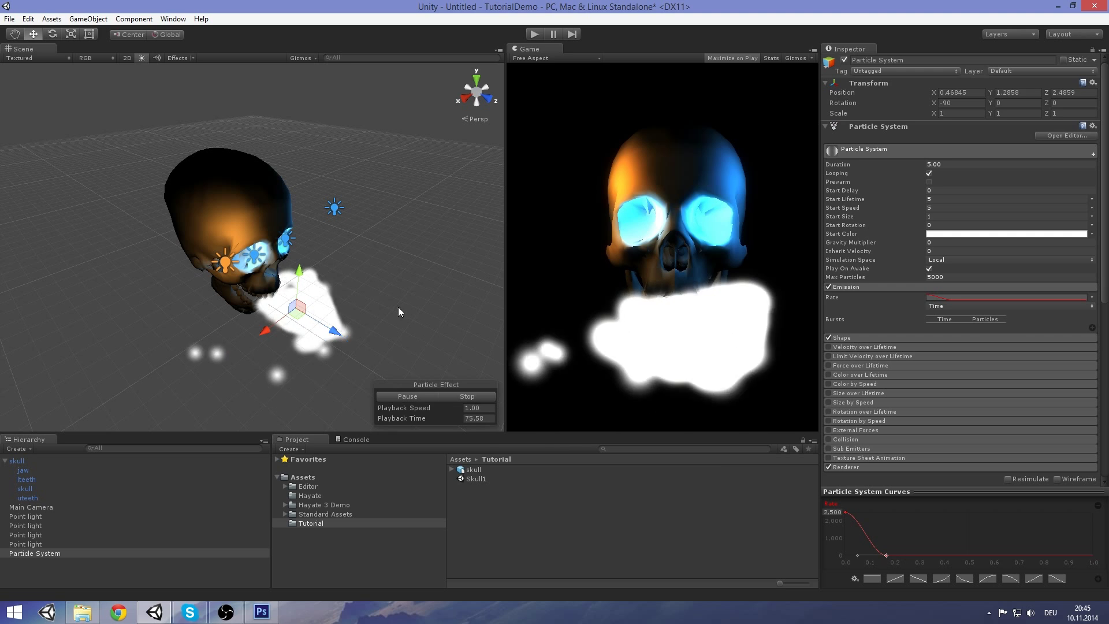
Step: Change the emitter shape to a sphere with a radius of 0.3
{"action": "middle_click_drag", "start_coordinate": [369, 298], "coordinate": [382, 257]}
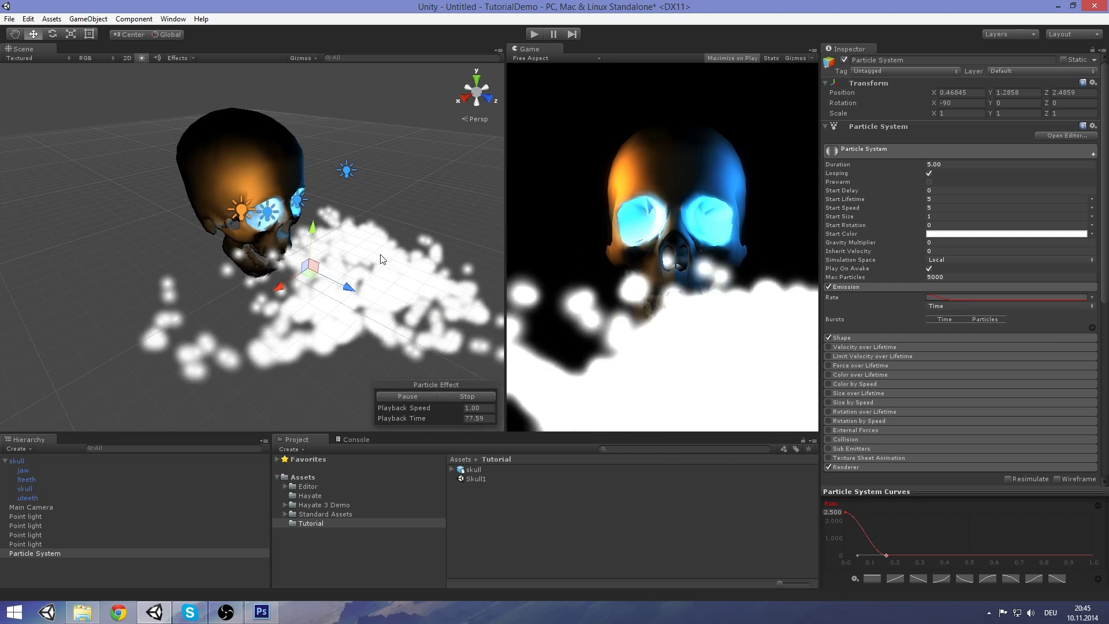
{"action": "left_click", "coordinate": [881, 337]}
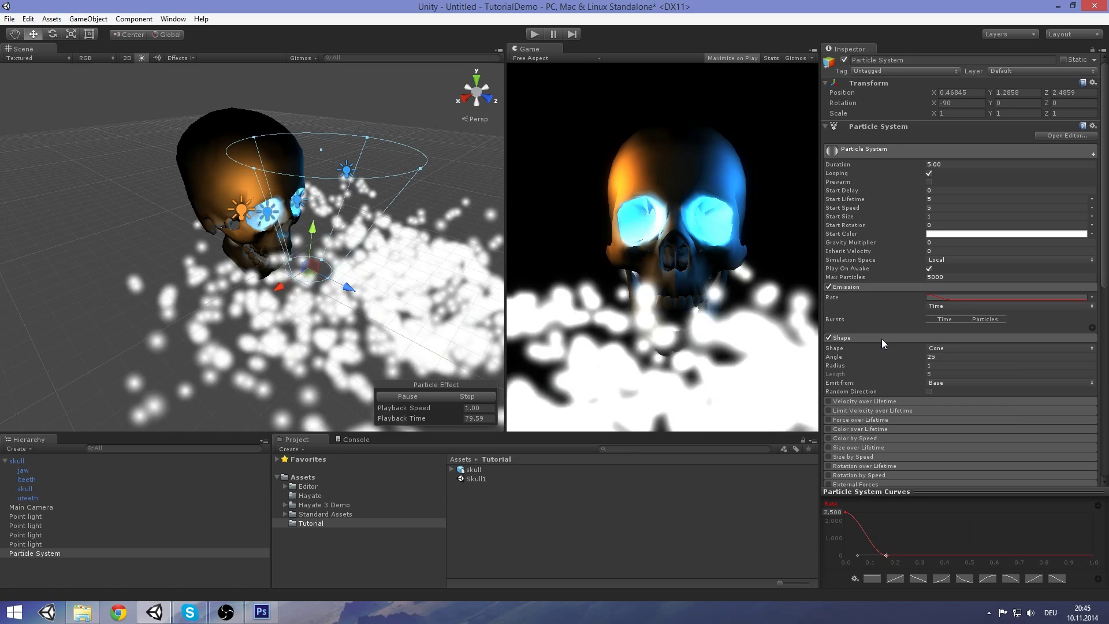
{"action": "left_click", "coordinate": [976, 348]}
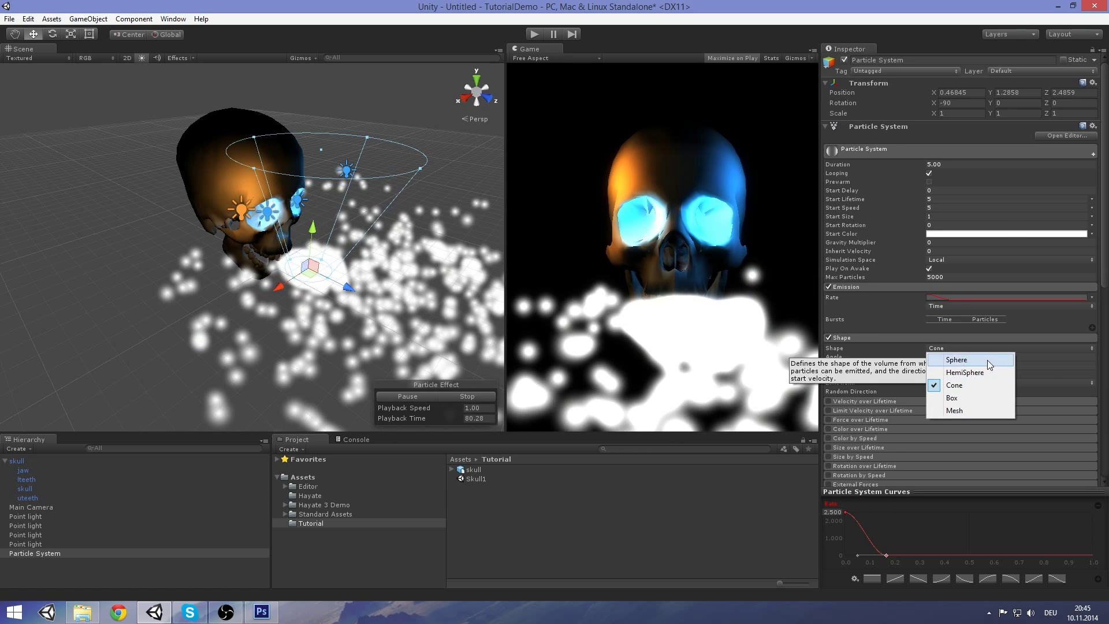
{"action": "left_click", "coordinate": [986, 359]}
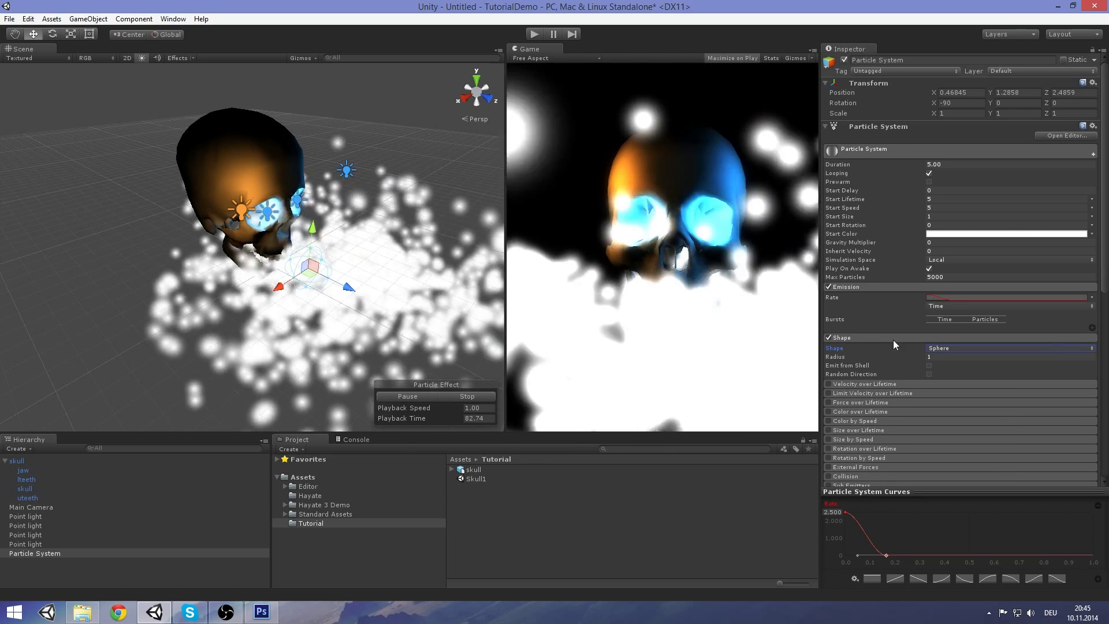
{"action": "left_click", "coordinate": [898, 357]}
{"action": "type", "text": "0.3"}
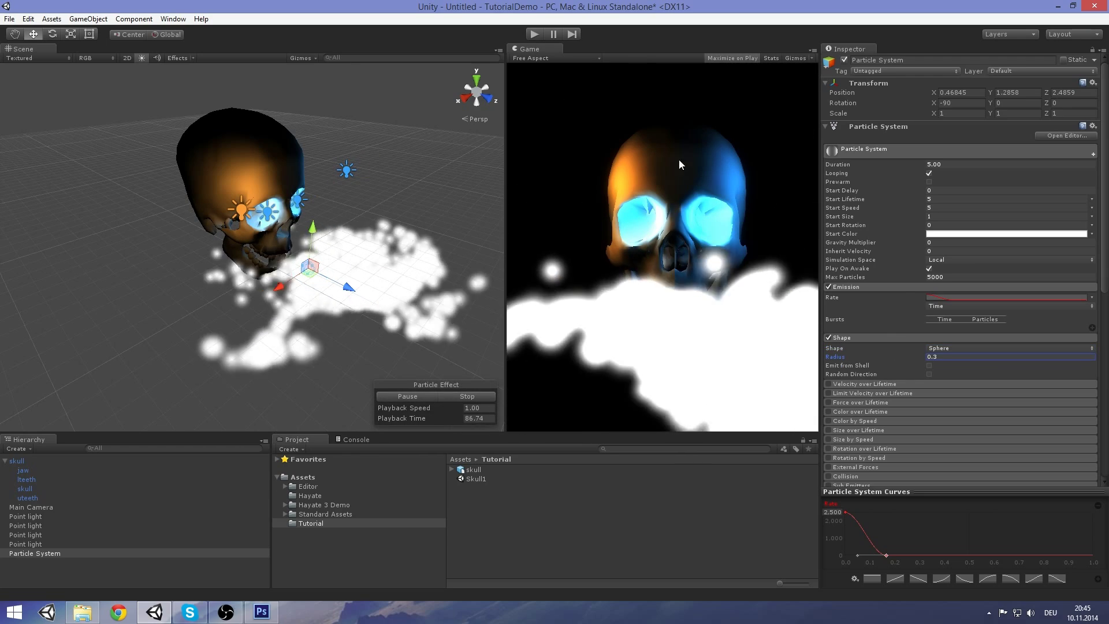
Step: Move the particle system into the eye socket on the orange-lit side, at about X 1.57, Y 3.79, Z 1.00
{"action": "left_click", "coordinate": [488, 99]}
{"action": "mouse_move", "coordinate": [376, 221]}
{"action": "middle_mouse_down"}
{"action": "mouse_move", "coordinate": [371, 229]}
{"action": "mouse_move", "coordinate": [413, 276]}
{"action": "mouse_move", "coordinate": [370, 214]}
{"action": "middle_mouse_up"}
{"action": "scroll", "coordinate": [413, 276], "scroll_direction": "up", "scroll_amount": 6}
{"action": "left_click", "coordinate": [472, 120]}
{"action": "left_click", "coordinate": [472, 119]}
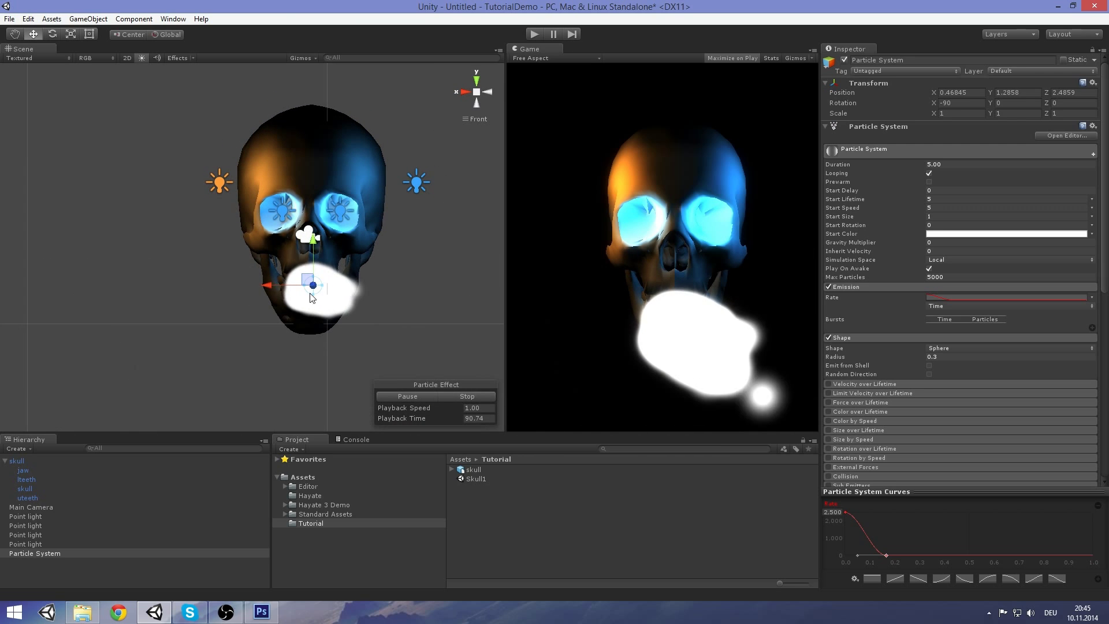
{"action": "left_click_drag", "start_coordinate": [306, 273], "coordinate": [273, 199]}
{"action": "left_click", "coordinate": [463, 93]}
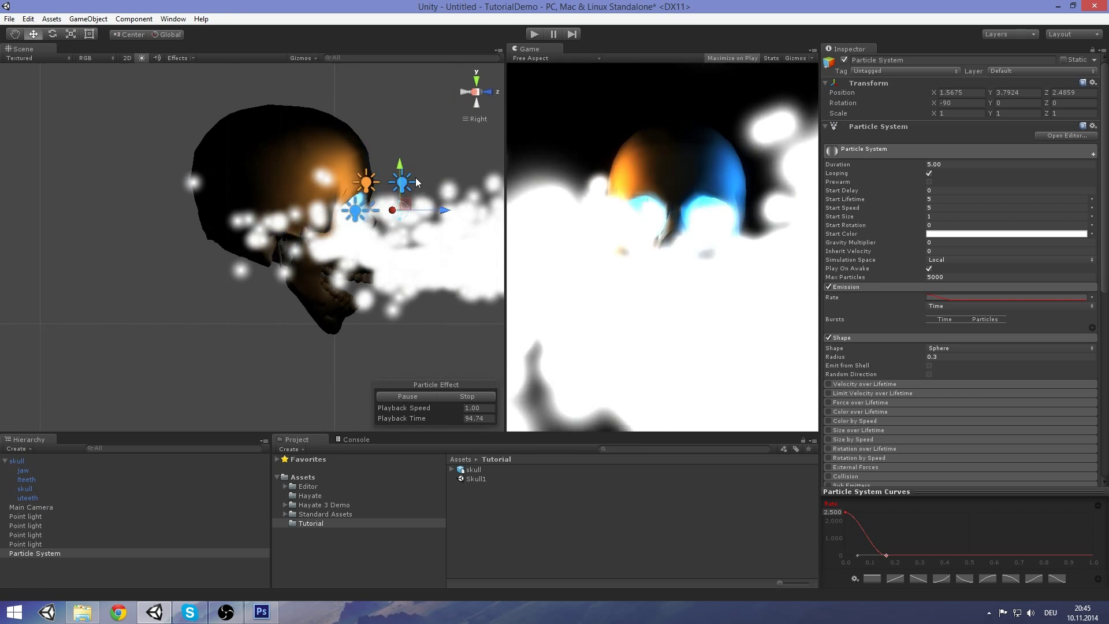
{"action": "left_click_drag", "start_coordinate": [459, 213], "coordinate": [403, 213]}
{"action": "right_click_drag", "start_coordinate": [404, 211], "coordinate": [274, 274]}
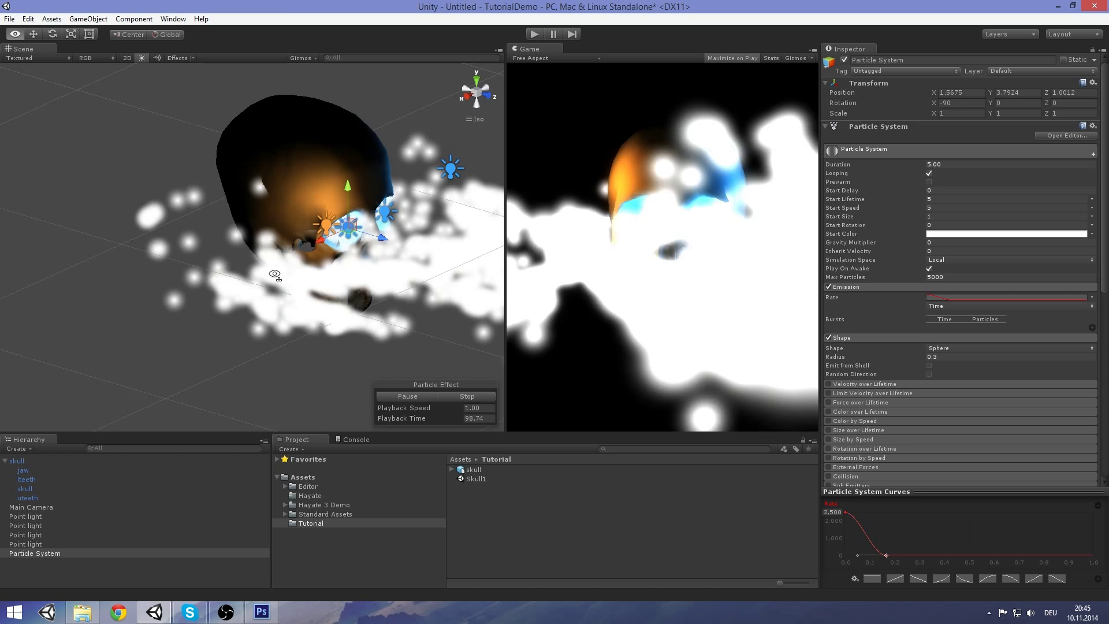
{"action": "scroll", "coordinate": [258, 252], "scroll_direction": "up", "scroll_amount": 5}
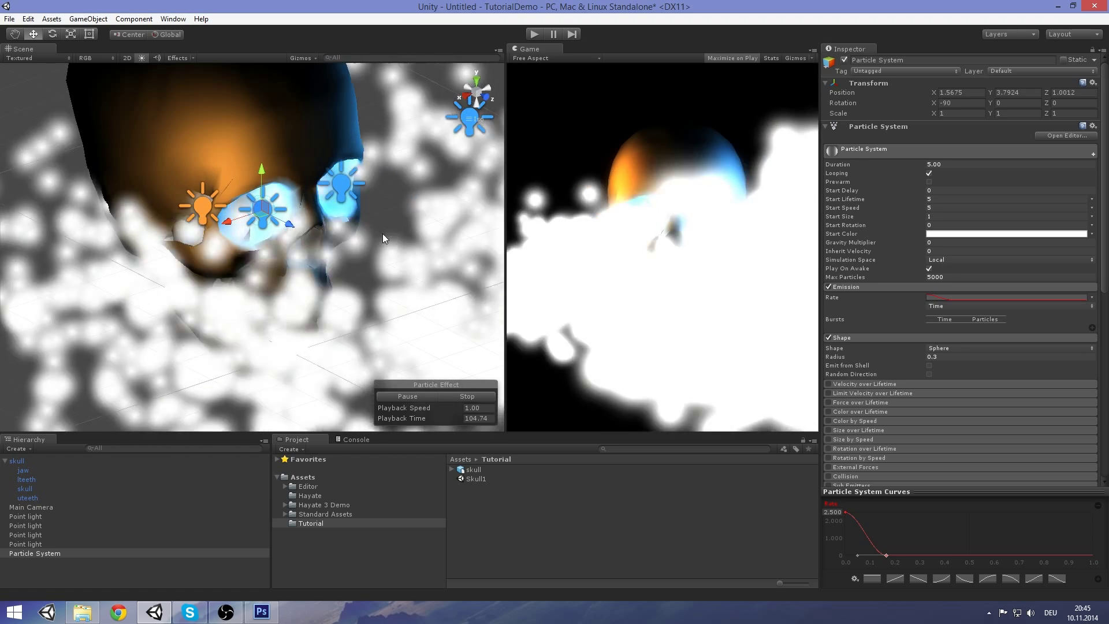
{"action": "middle_click_drag", "start_coordinate": [378, 217], "coordinate": [388, 202]}
Step: Randomize the particles' start lifetime between two constants, 1 and 2
{"action": "scroll", "coordinate": [388, 202], "scroll_direction": "down", "scroll_amount": 5}
{"action": "scroll", "coordinate": [971, 405], "scroll_direction": "down", "scroll_amount": 5}
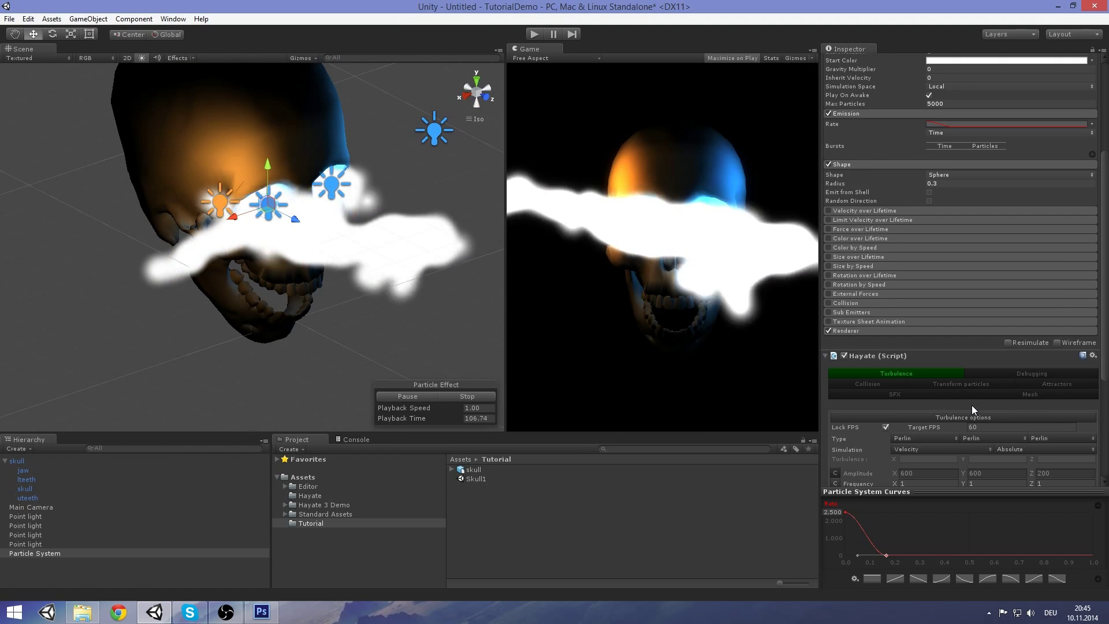
{"action": "scroll", "coordinate": [971, 404], "scroll_direction": "up", "scroll_amount": 6}
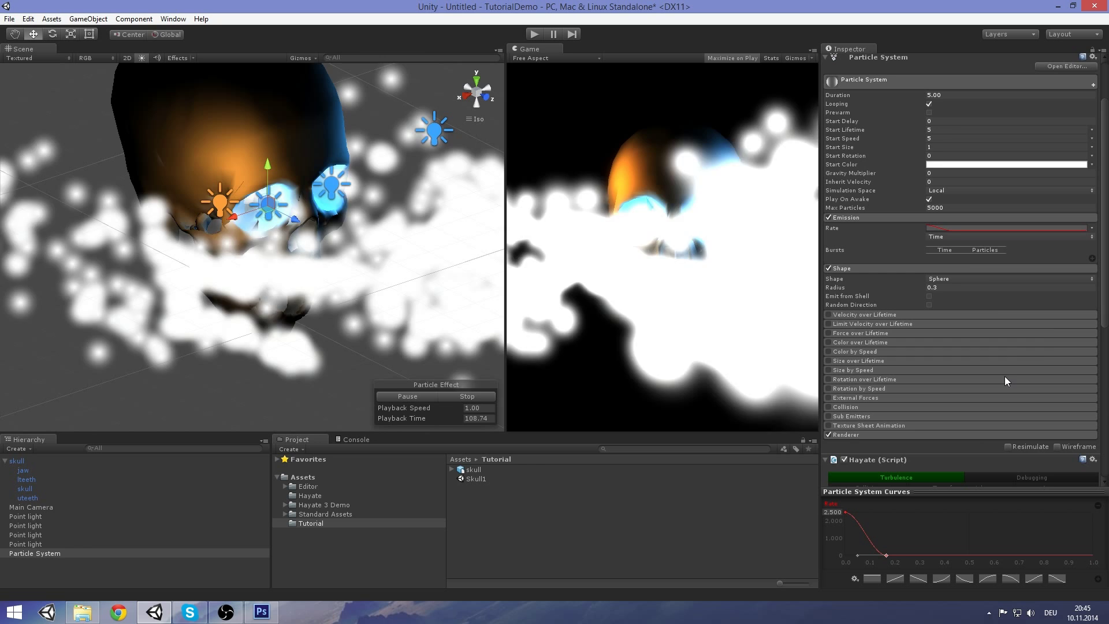
{"action": "left_click", "coordinate": [1092, 130]}
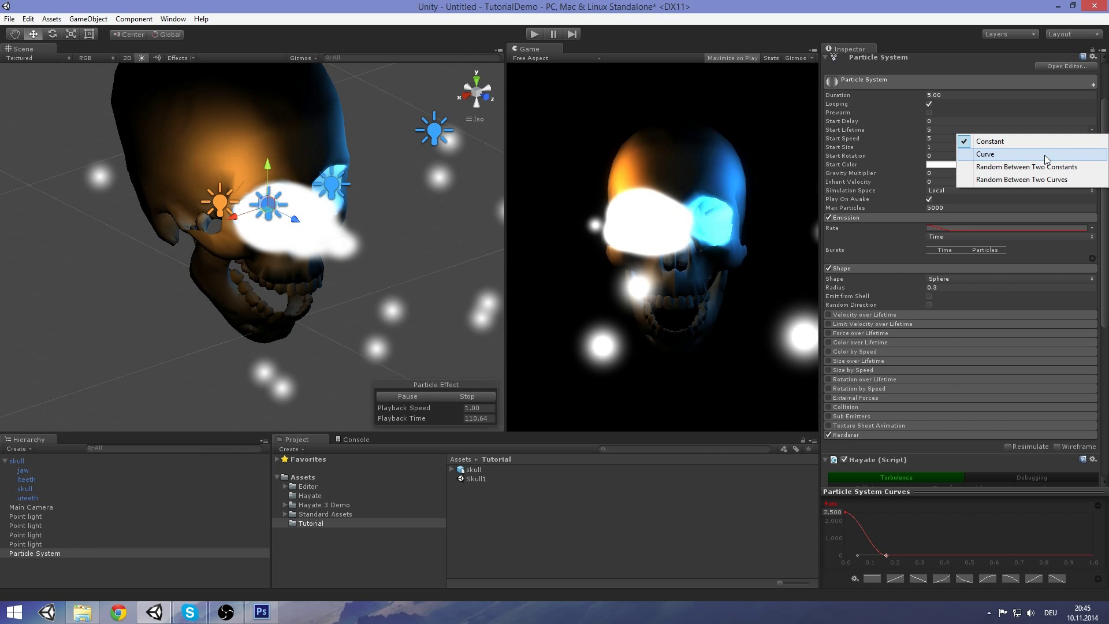
{"action": "left_click", "coordinate": [1032, 165]}
{"action": "left_click", "coordinate": [965, 130]}
{"action": "type", "text": "1"}
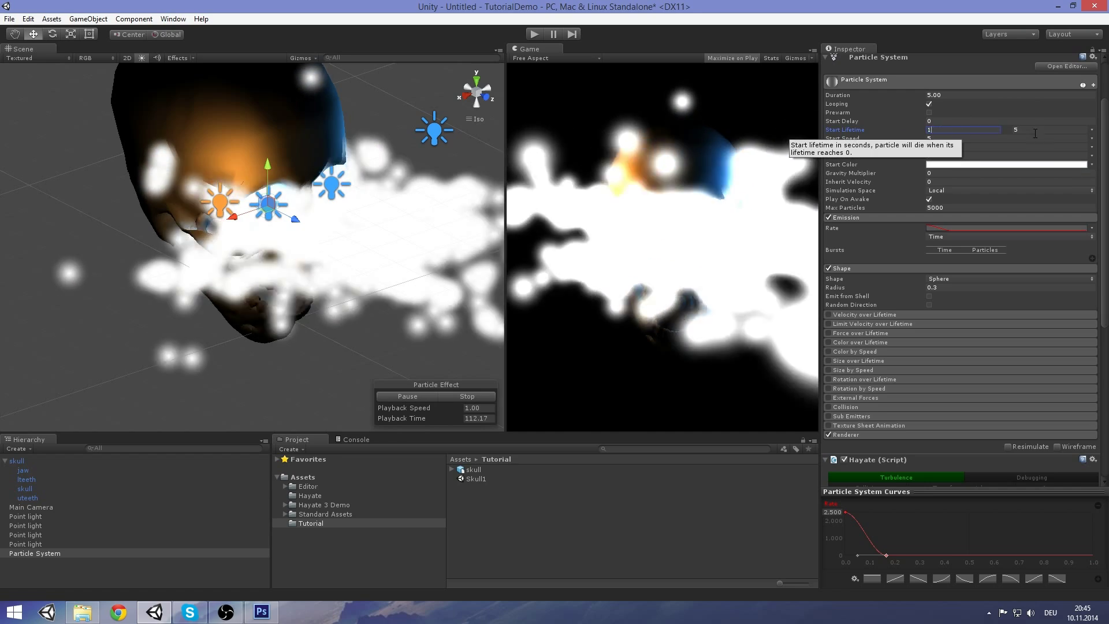
{"action": "left_click", "coordinate": [1035, 130]}
{"action": "type", "text": "2"}
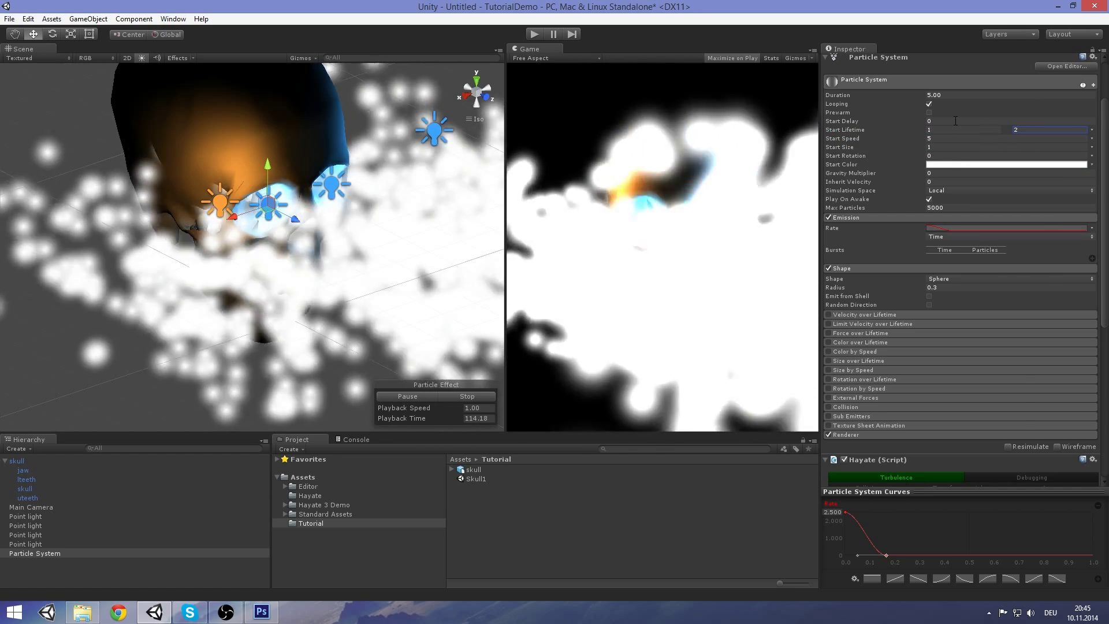
Step: Randomize the particles' start size between two constants, 0.1 and 0.3, and pause the particle simulation
{"action": "left_click", "coordinate": [1091, 148]}
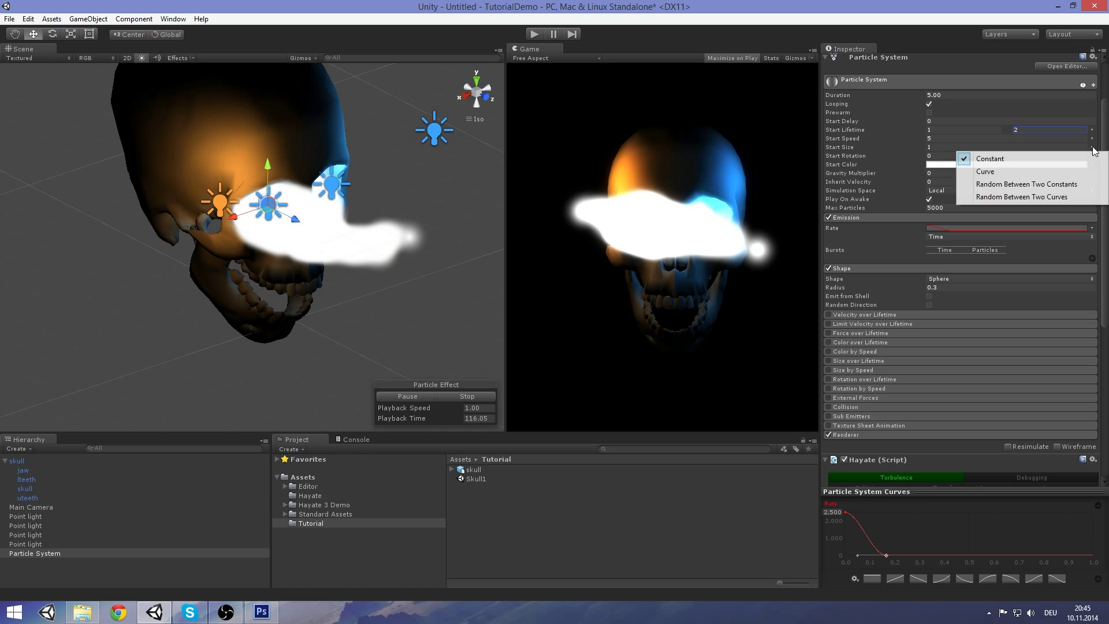
{"action": "left_click", "coordinate": [1044, 185]}
{"action": "left_click", "coordinate": [915, 147]}
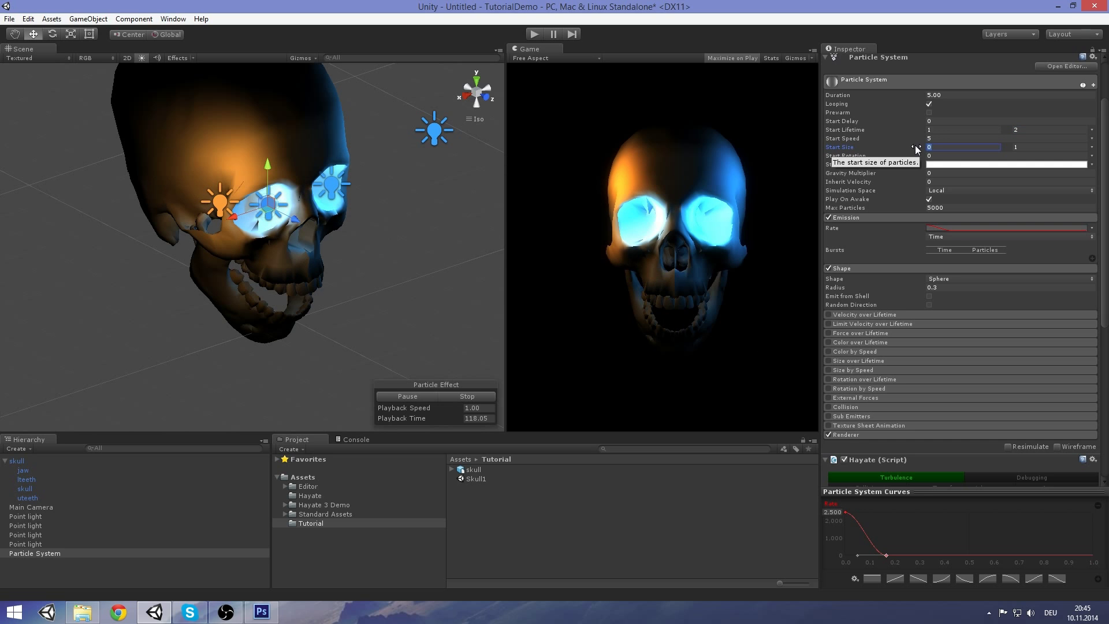
{"action": "type", "text": "0.1"}
{"action": "key", "text": "Tab"}
{"action": "type", "text": "0.3"}
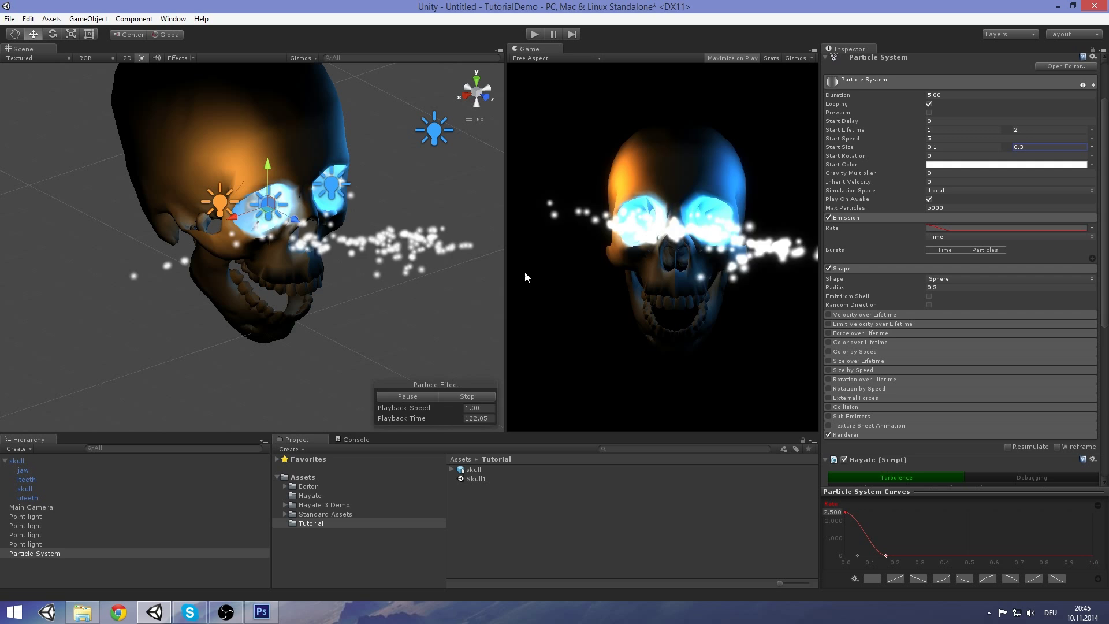
{"action": "left_click", "coordinate": [416, 398]}
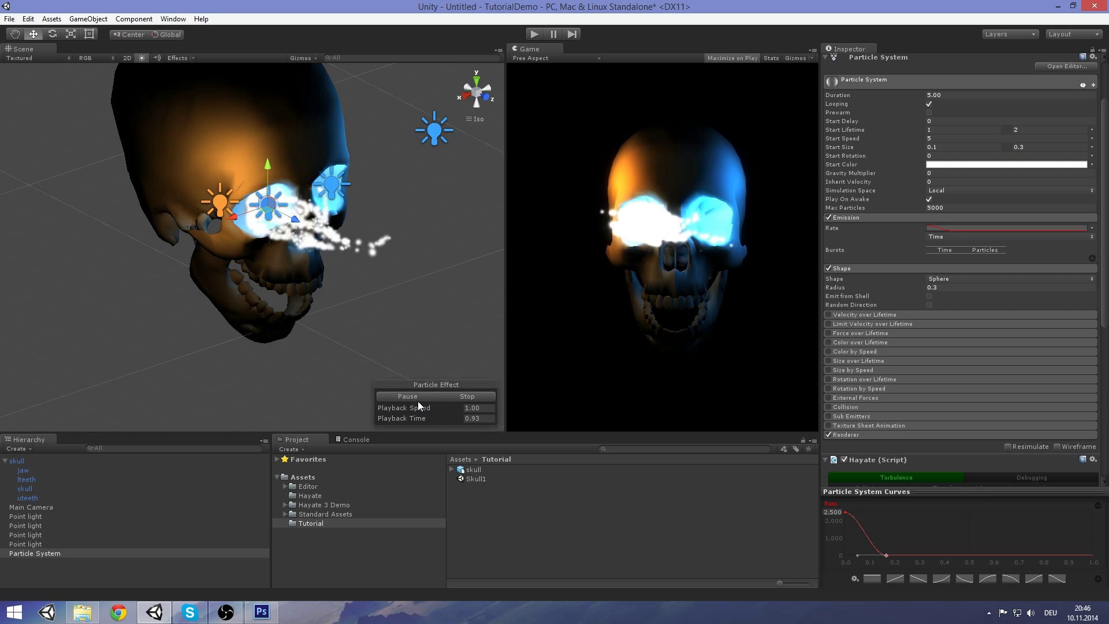
{"action": "left_click", "coordinate": [419, 401]}
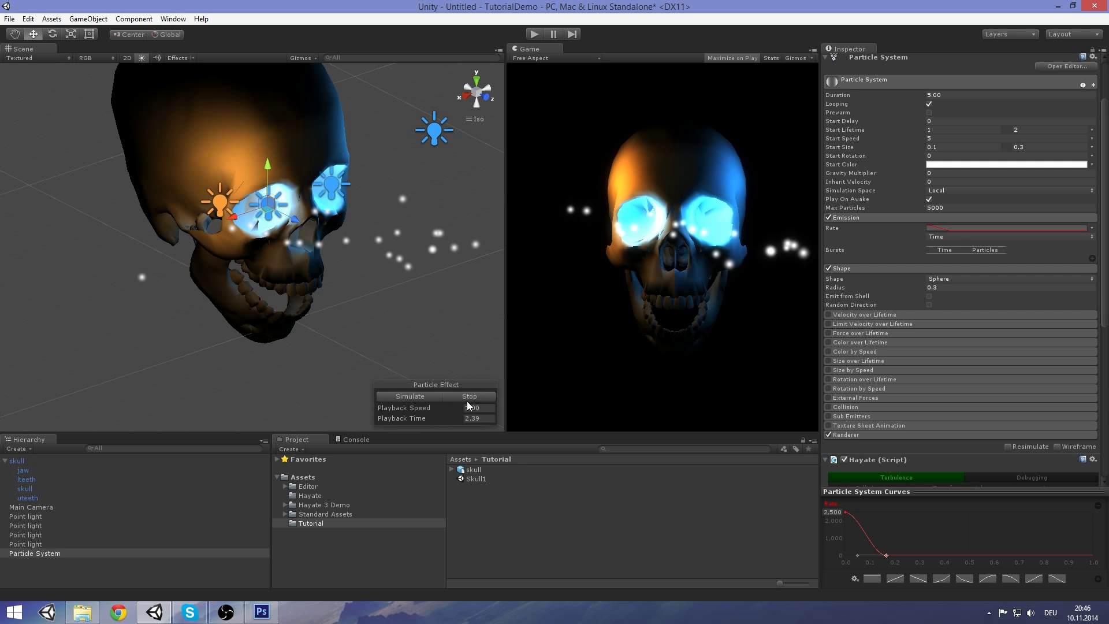
Step: Open the Materials folder of the Magic example in the Hayate 3 Demo assets
{"action": "scroll", "coordinate": [923, 379], "scroll_direction": "down", "scroll_amount": 10}
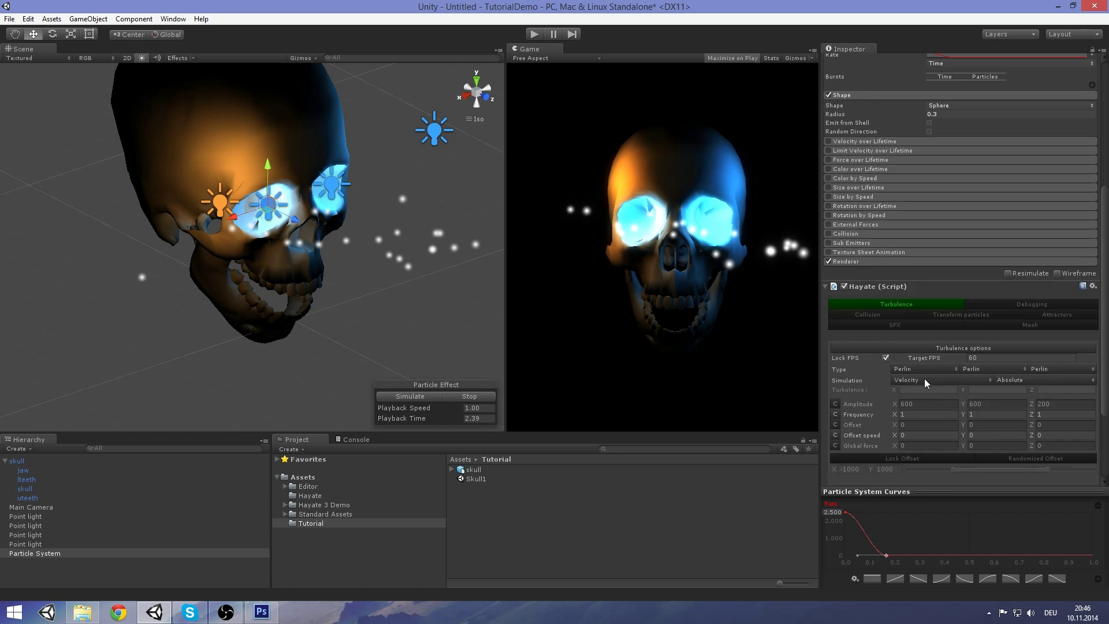
{"action": "left_click", "coordinate": [314, 496]}
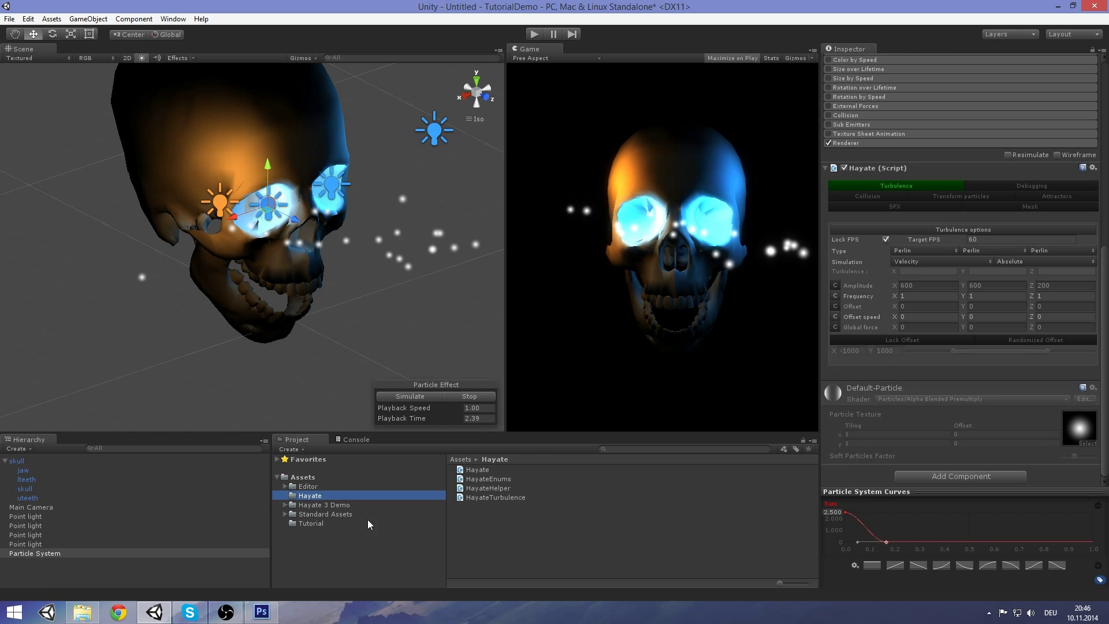
{"action": "left_click", "coordinate": [318, 506]}
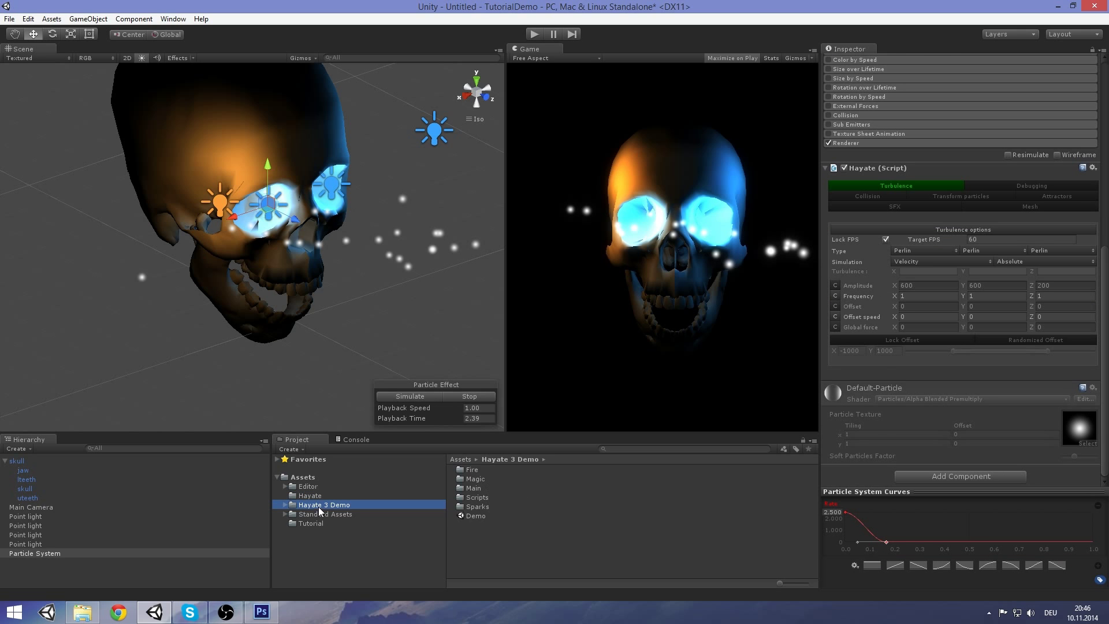
{"action": "double_click", "coordinate": [479, 477]}
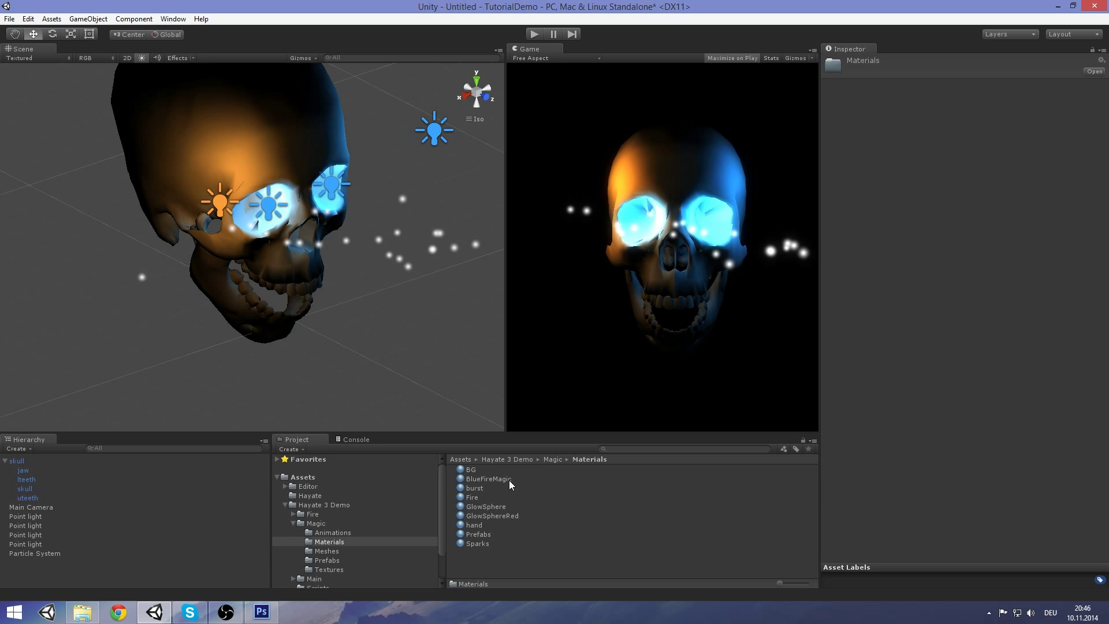
Step: Assign the GlowSphere material to the particle system and preview the effect in the scene
{"action": "left_click", "coordinate": [48, 554]}
{"action": "scroll", "coordinate": [971, 433], "scroll_direction": "down", "scroll_amount": 10}
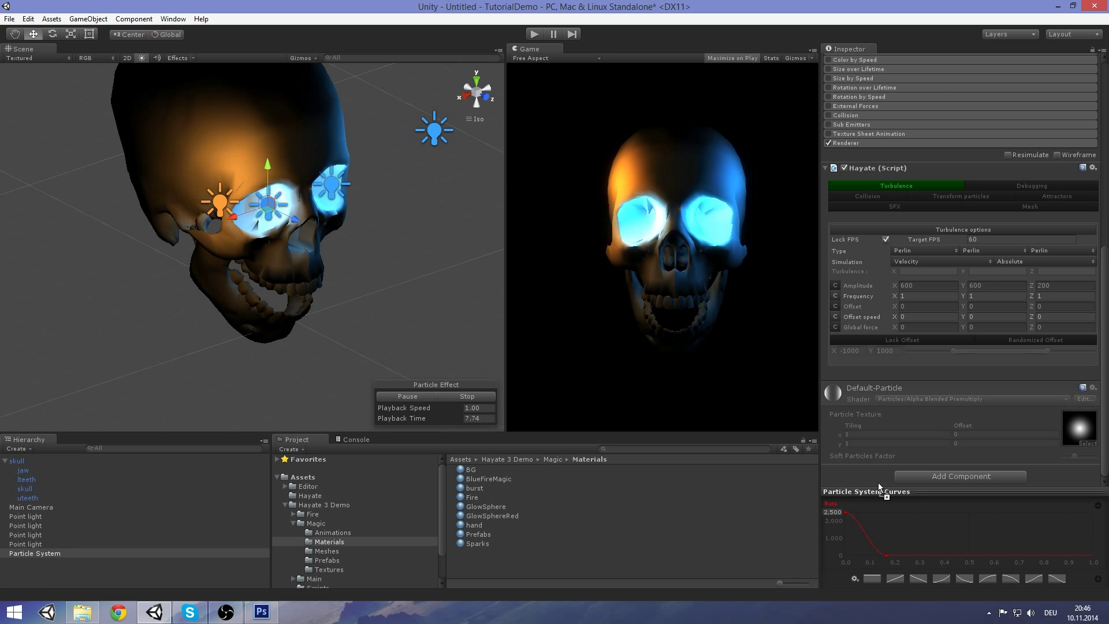
{"action": "scroll", "coordinate": [877, 483], "scroll_direction": "up", "scroll_amount": 5}
{"action": "left_click", "coordinate": [418, 396]}
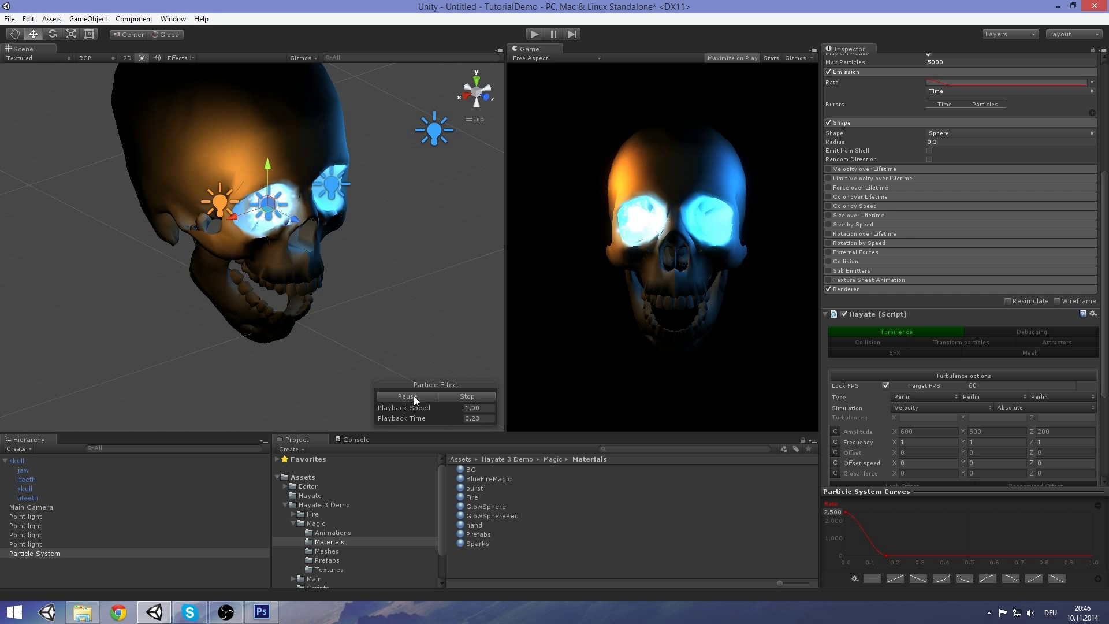
{"action": "scroll", "coordinate": [430, 284], "scroll_direction": "up", "scroll_amount": 6}
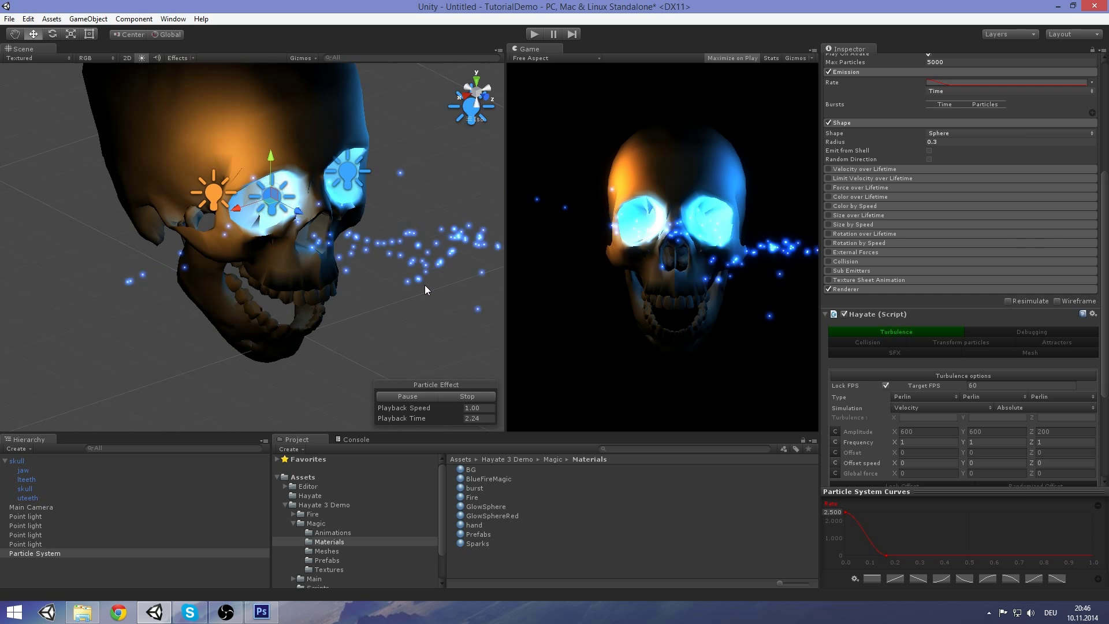
Step: Switch the scene view to perspective, restart the particle simulation and pause it with the particles streaming out
{"action": "left_click", "coordinate": [477, 119]}
{"action": "middle_click_drag", "start_coordinate": [417, 261], "coordinate": [454, 351]}
{"action": "scroll", "coordinate": [450, 353], "scroll_direction": "down", "scroll_amount": 2}
{"action": "left_click", "coordinate": [460, 397]}
{"action": "left_click", "coordinate": [408, 395]}
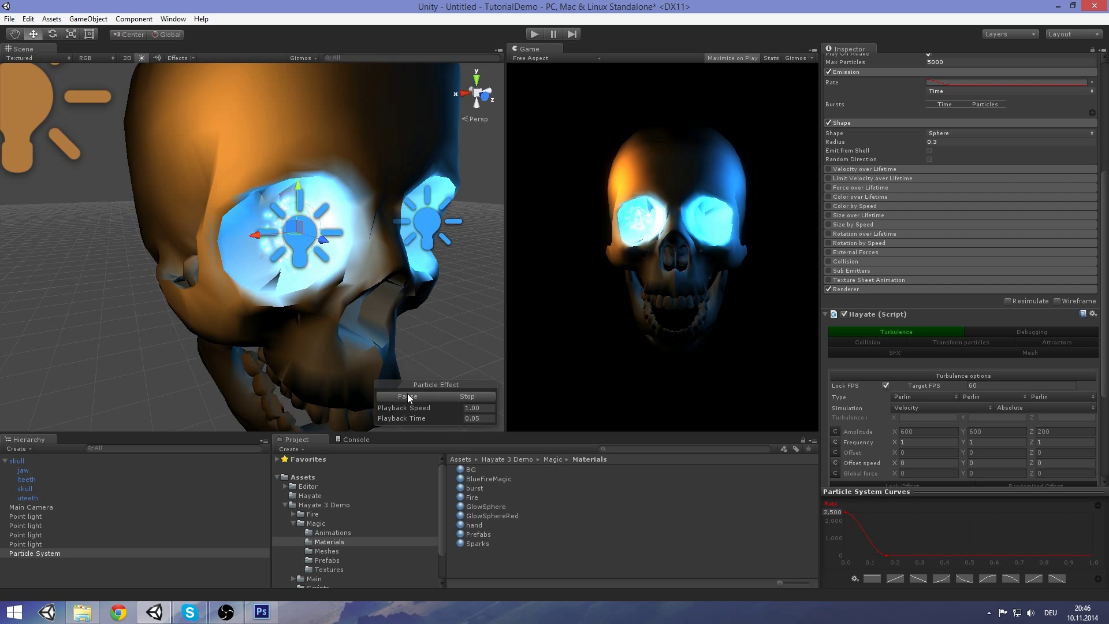
{"action": "left_click", "coordinate": [411, 394]}
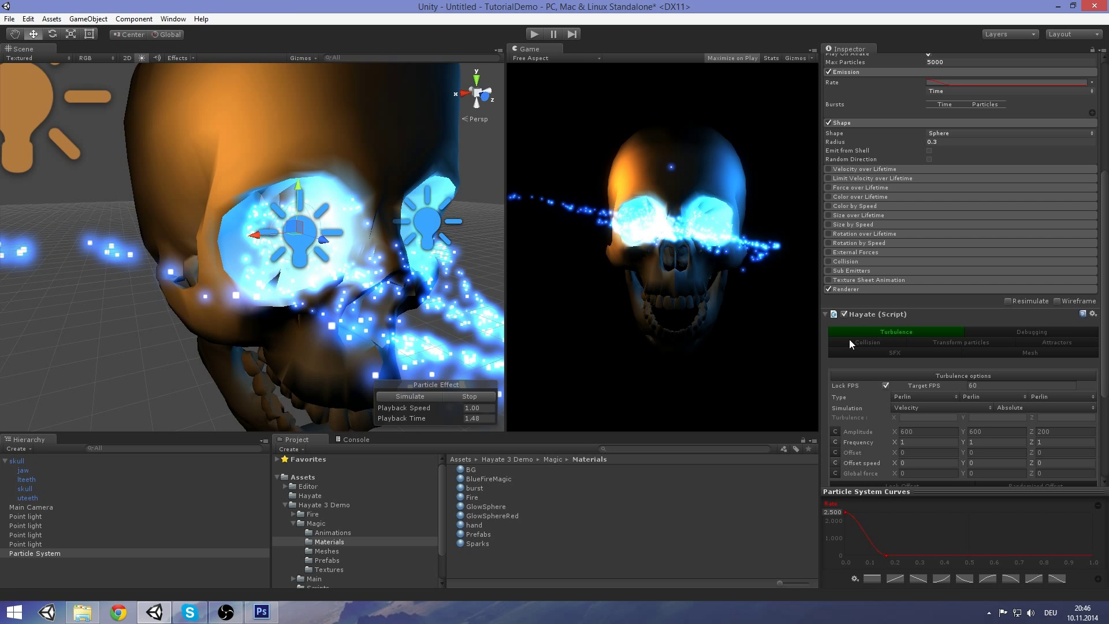
{"action": "scroll", "coordinate": [456, 283], "scroll_direction": "down", "scroll_amount": 5}
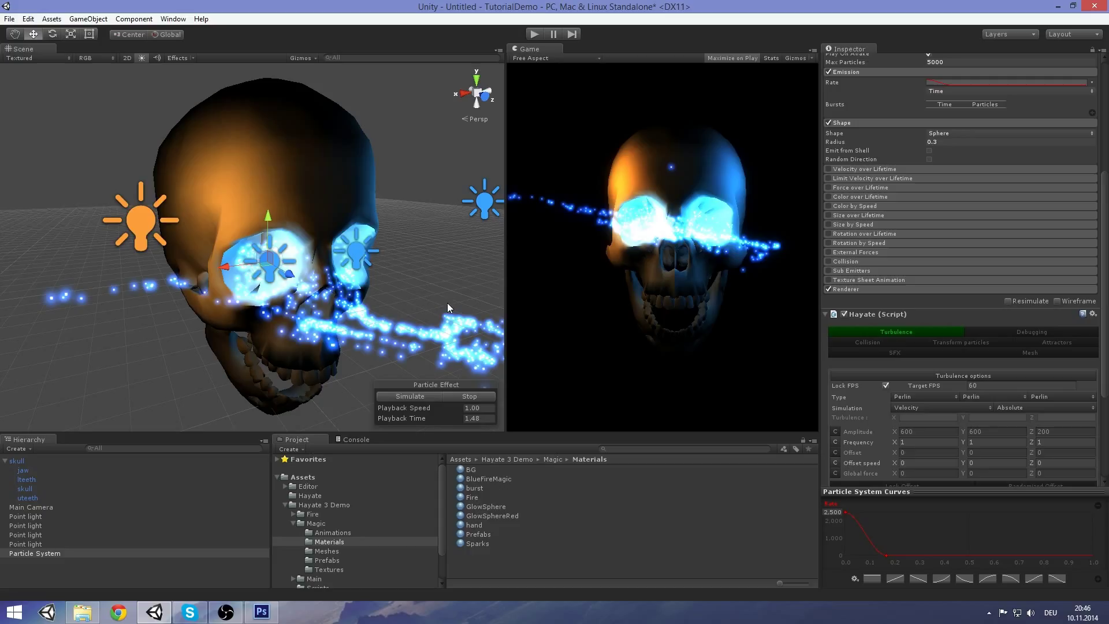
Step: Set the particle renderer's render mode to Stretched Billboard, replay the simulation and stop it
{"action": "left_click", "coordinate": [907, 290]}
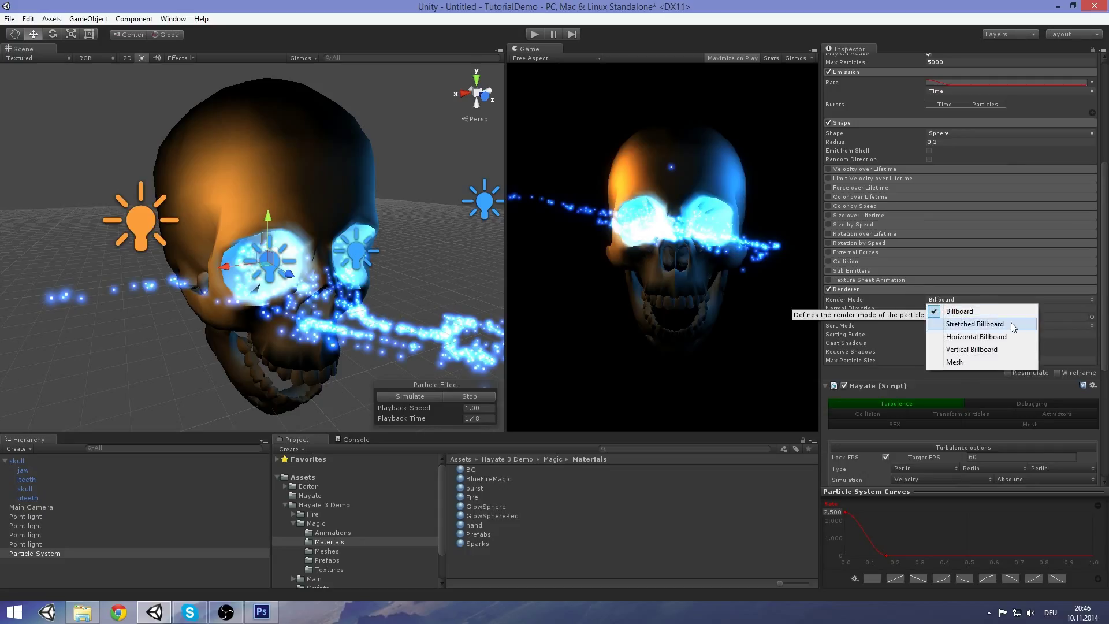
{"action": "left_click", "coordinate": [1013, 327]}
{"action": "left_click", "coordinate": [464, 395]}
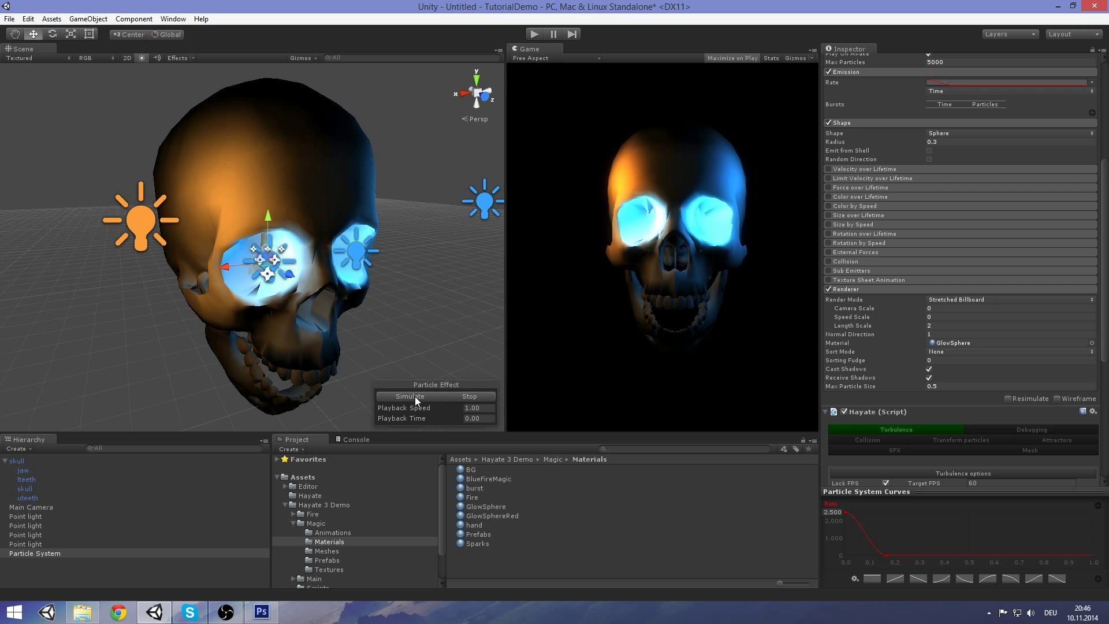
{"action": "left_click", "coordinate": [414, 396]}
{"action": "left_click_drag", "start_coordinate": [384, 220], "coordinate": [290, 225], "text": "alt"}
{"action": "middle_click_drag", "start_coordinate": [290, 226], "coordinate": [309, 257]}
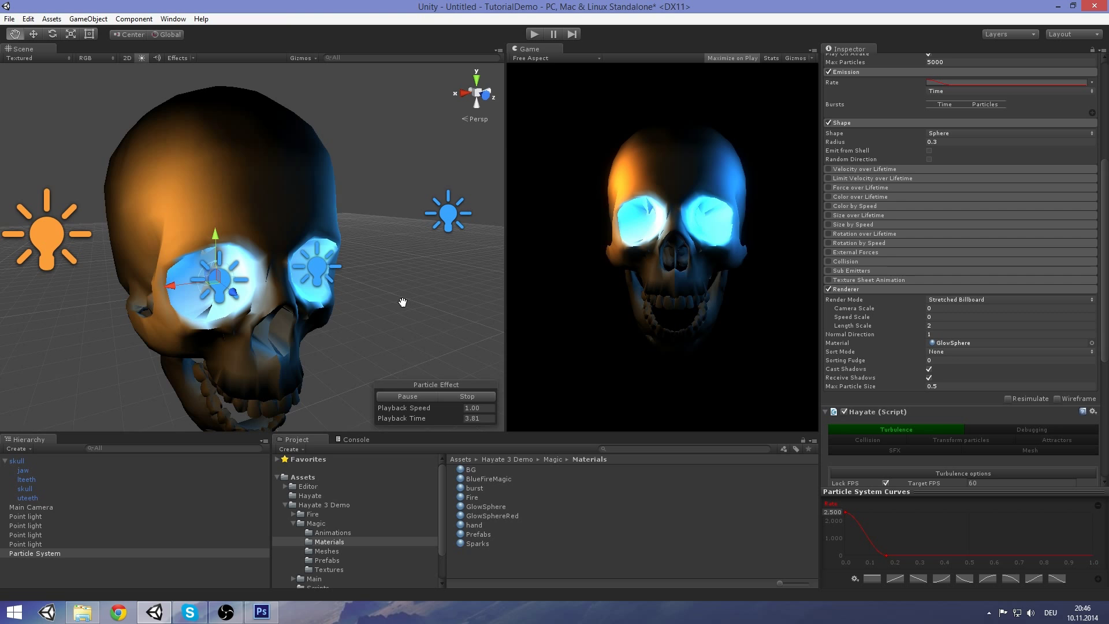
{"action": "middle_click_drag", "start_coordinate": [402, 302], "coordinate": [405, 302]}
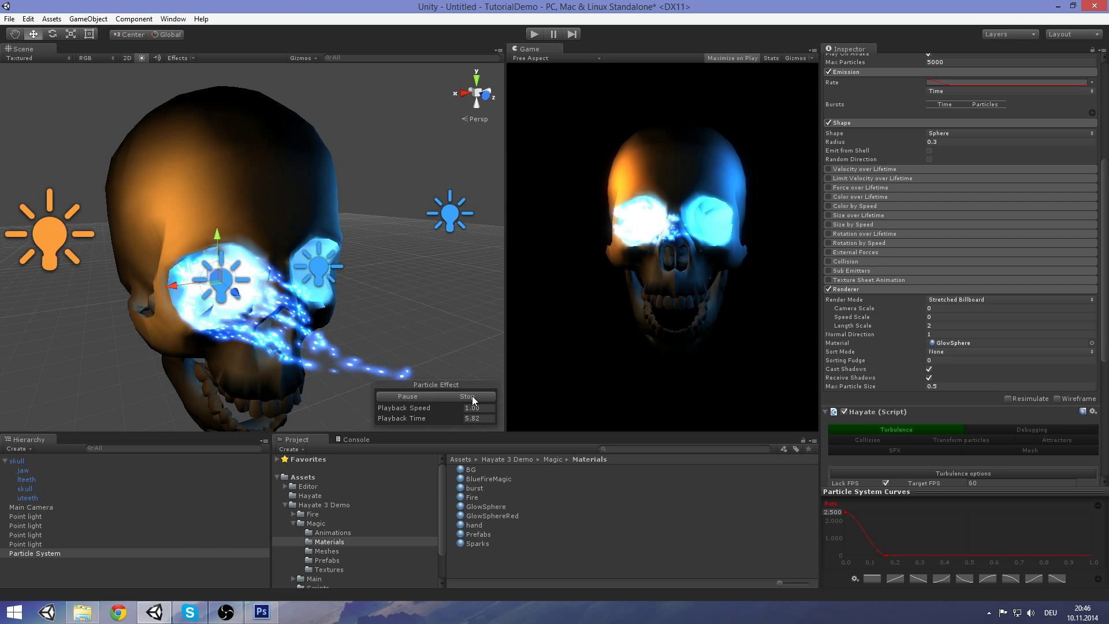
{"action": "left_click", "coordinate": [469, 396]}
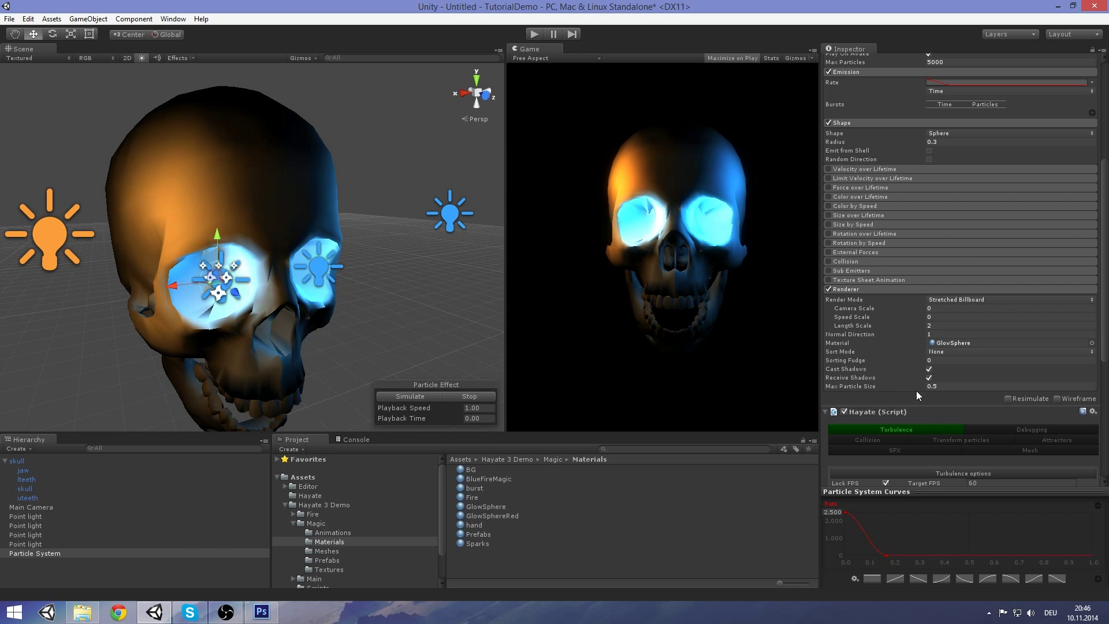
Step: Switch Hayate's global force from constants to curves and apply the flat curve preset to its X axis
{"action": "scroll", "coordinate": [1015, 366], "scroll_direction": "down", "scroll_amount": 6}
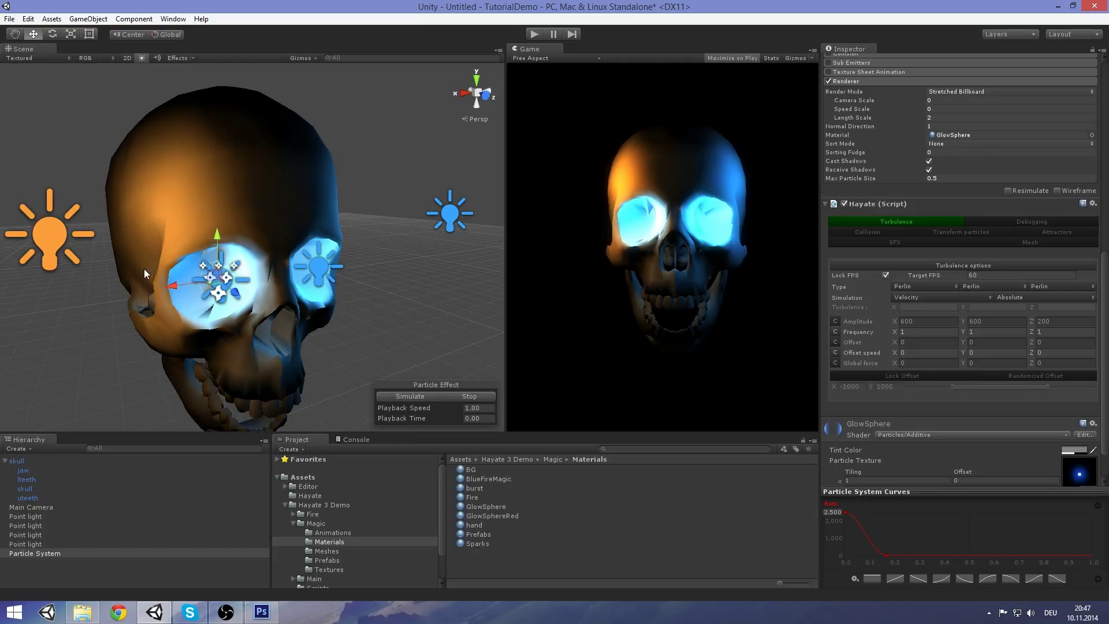
{"action": "middle_click_drag", "start_coordinate": [178, 277], "coordinate": [242, 268]}
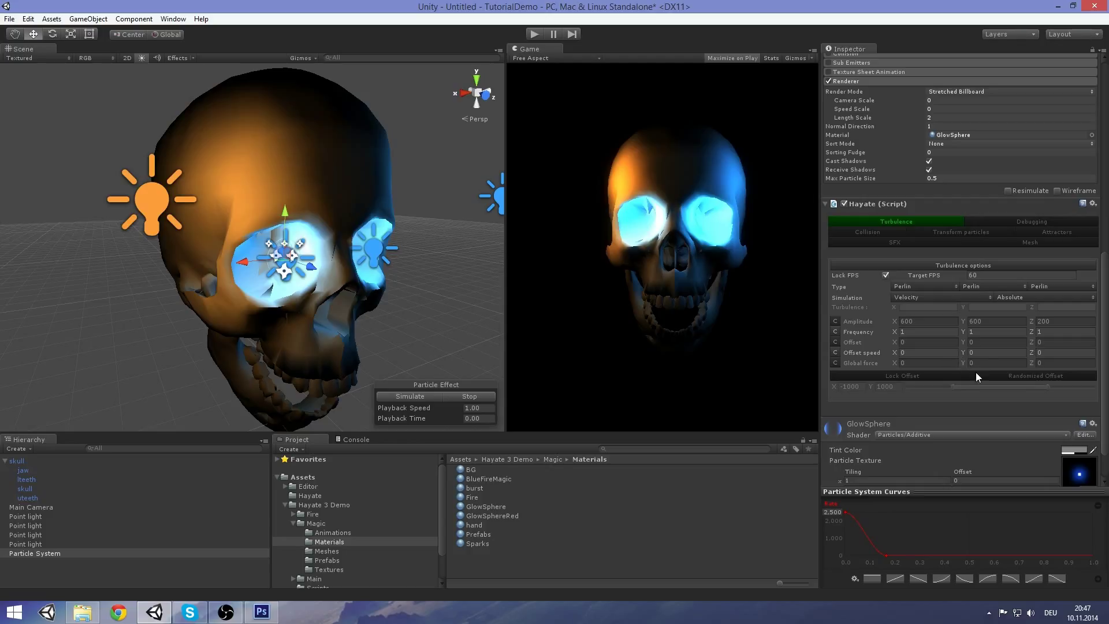
{"action": "left_click", "coordinate": [835, 363]}
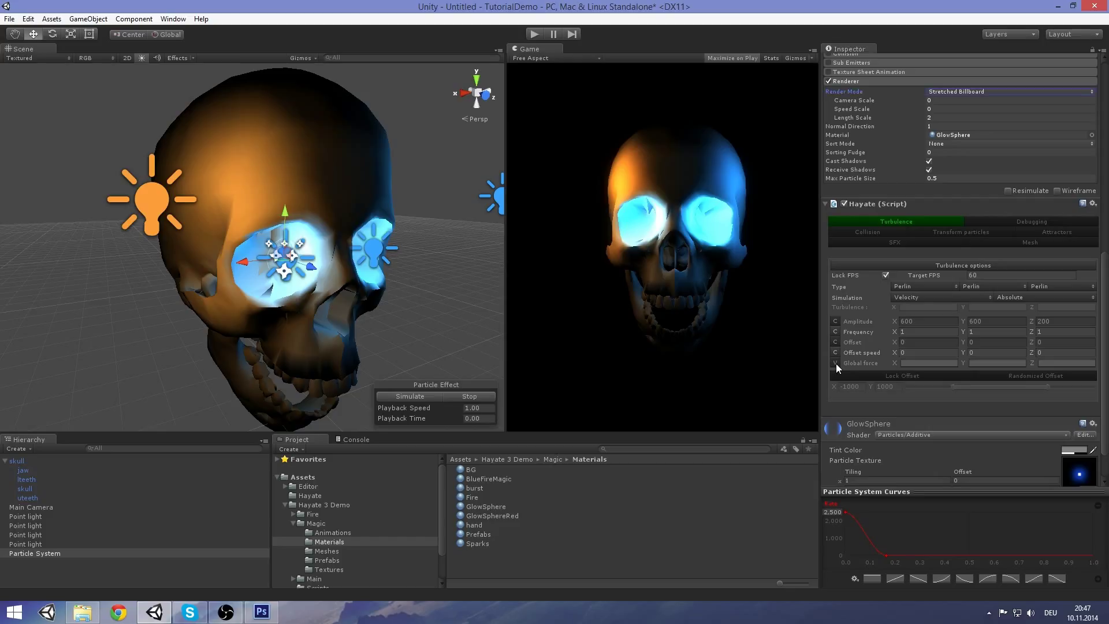
{"action": "left_click", "coordinate": [919, 364]}
{"action": "left_click_drag", "start_coordinate": [873, 374], "coordinate": [925, 333]}
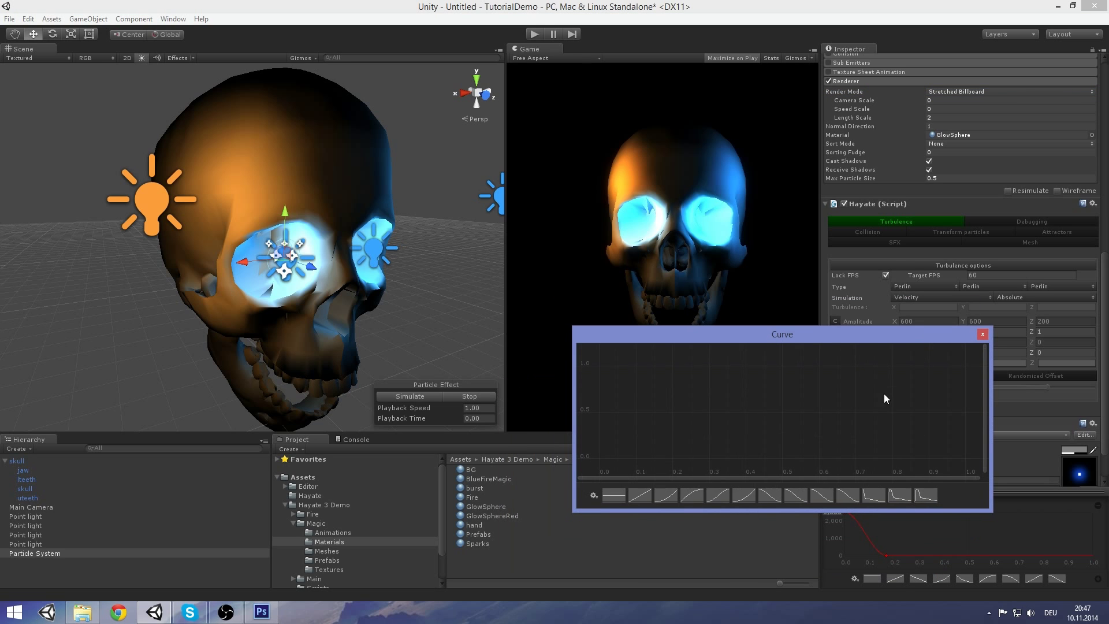
{"action": "left_click", "coordinate": [614, 495]}
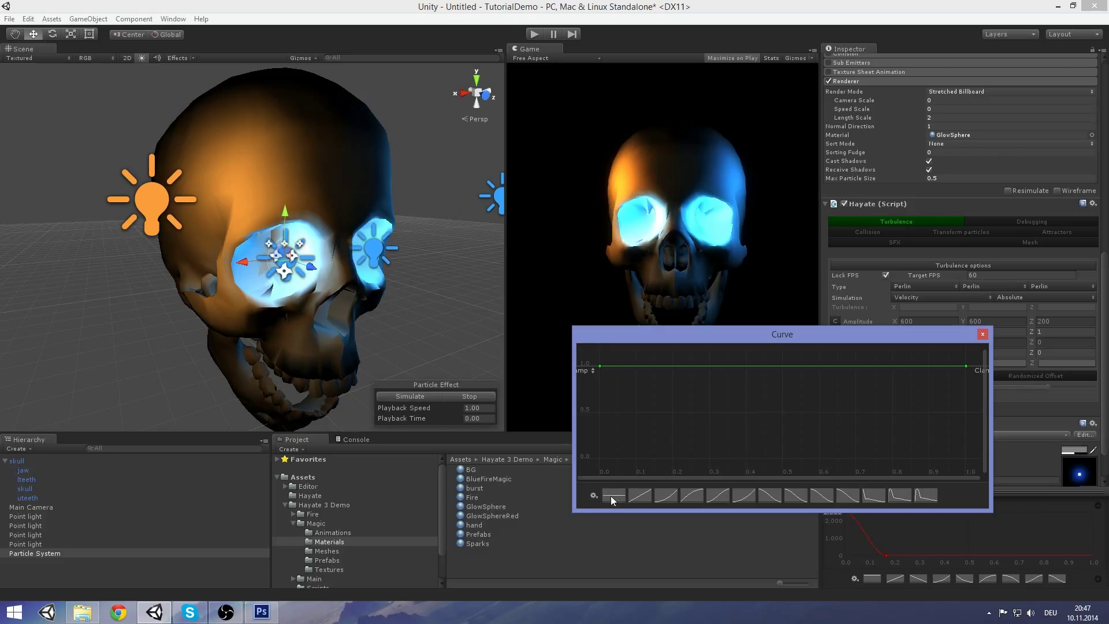
Step: Extend the X global force curve by moving its end key to about time 5 at value 1, and close the curve editor
{"action": "scroll", "coordinate": [786, 407], "scroll_direction": "down", "scroll_amount": 10}
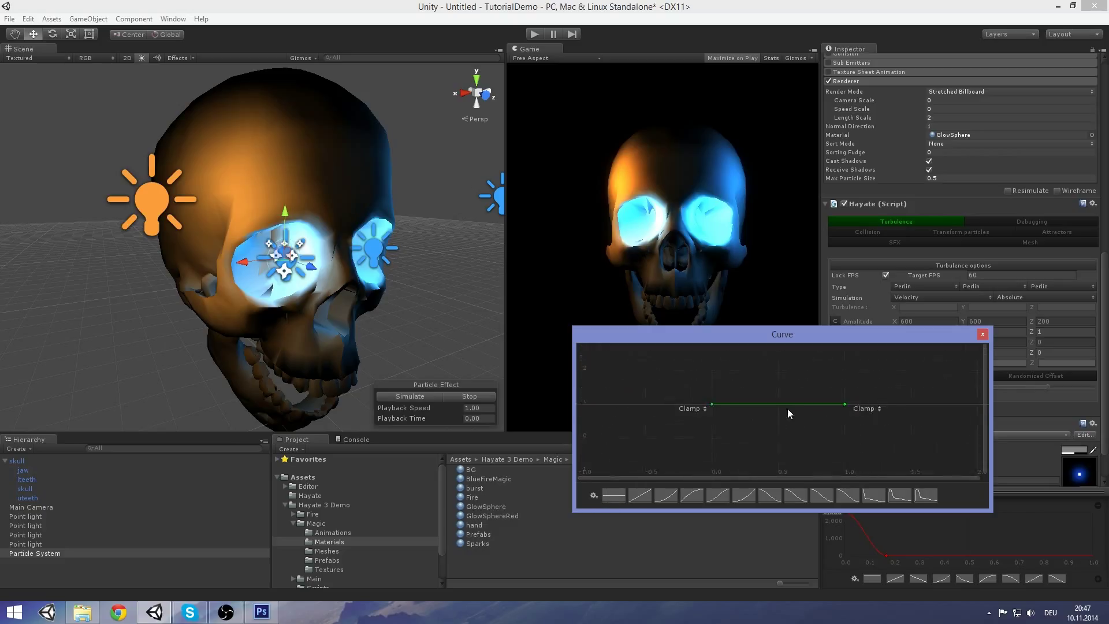
{"action": "scroll", "coordinate": [788, 408], "scroll_direction": "down", "scroll_amount": 8}
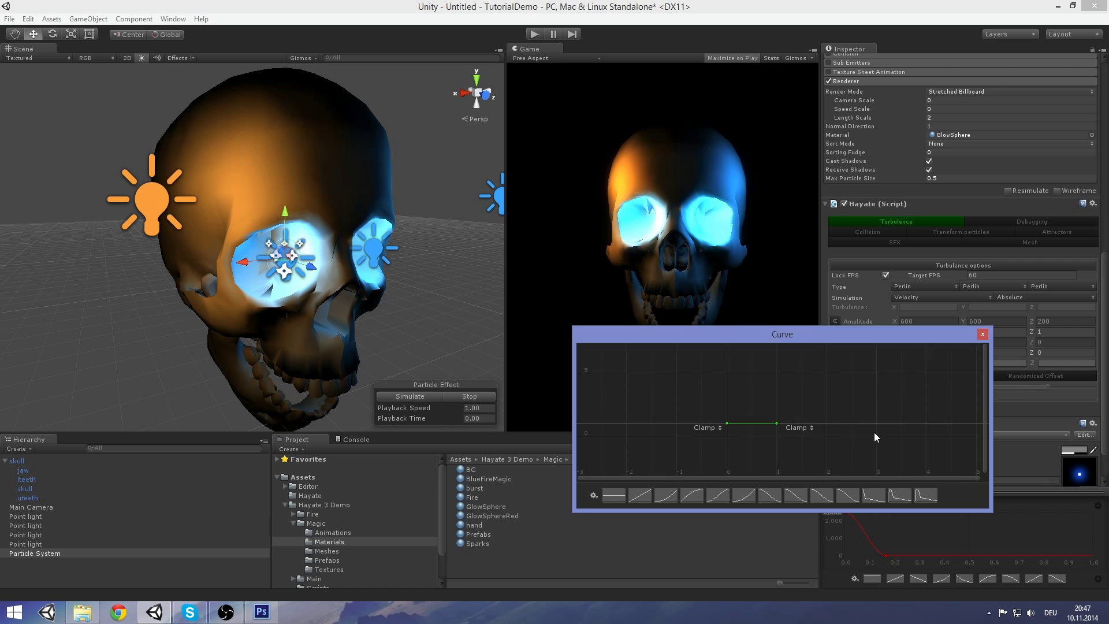
{"action": "middle_click_drag", "start_coordinate": [874, 432], "coordinate": [807, 430]}
{"action": "left_click_drag", "start_coordinate": [708, 422], "coordinate": [924, 425]}
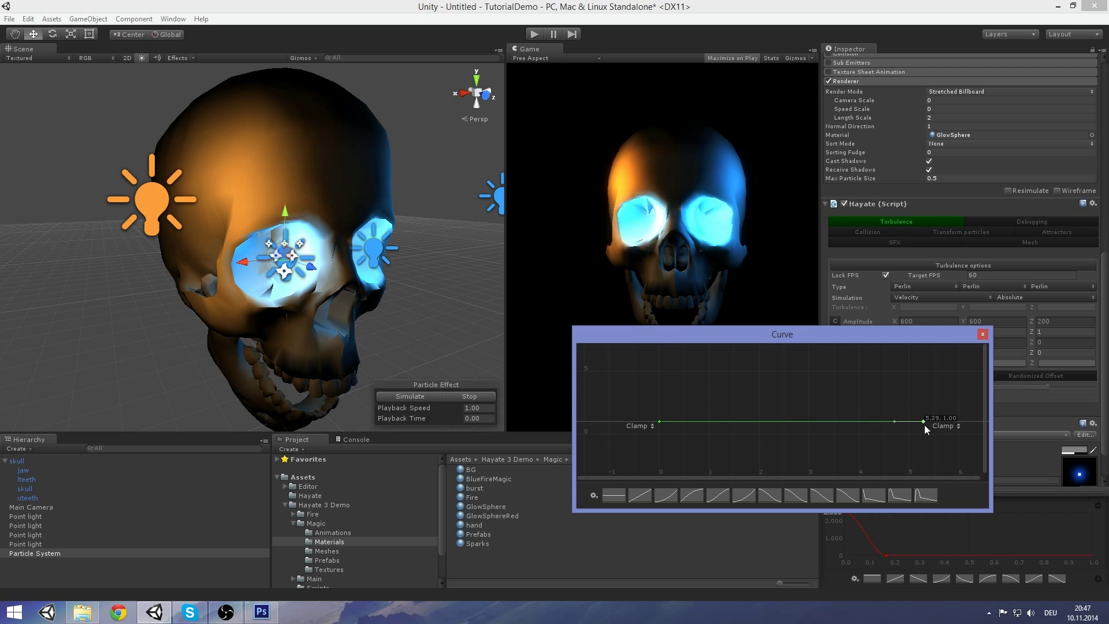
{"action": "left_click", "coordinate": [982, 334]}
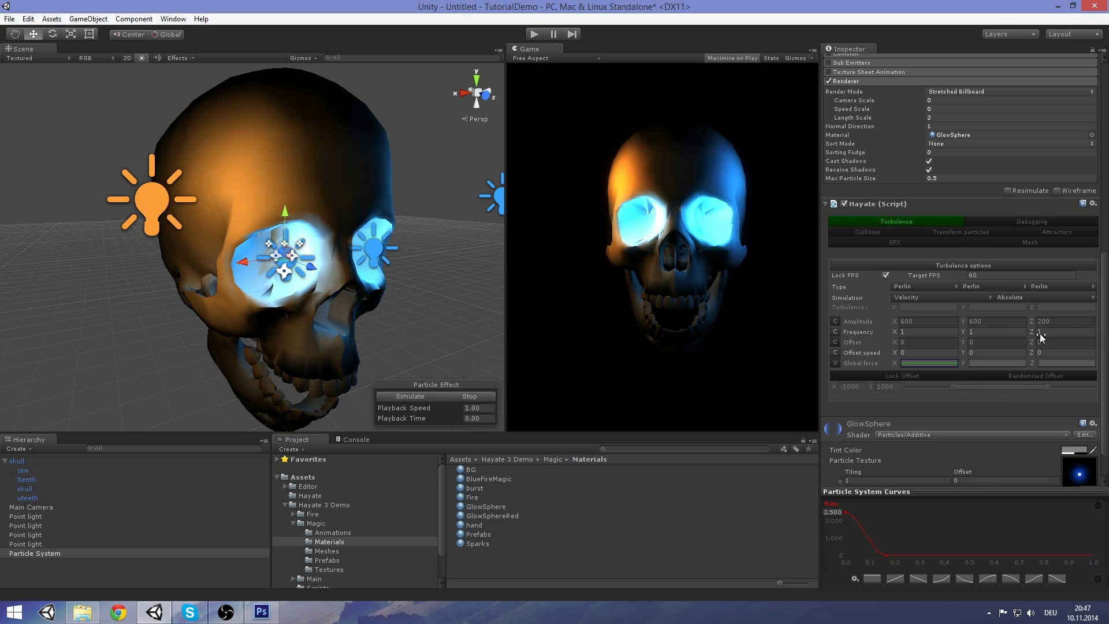
Step: Reopen the X global force curve and lower its start key to about 0.8 at time 0
{"action": "left_click_drag", "start_coordinate": [1104, 325], "coordinate": [1107, 371]}
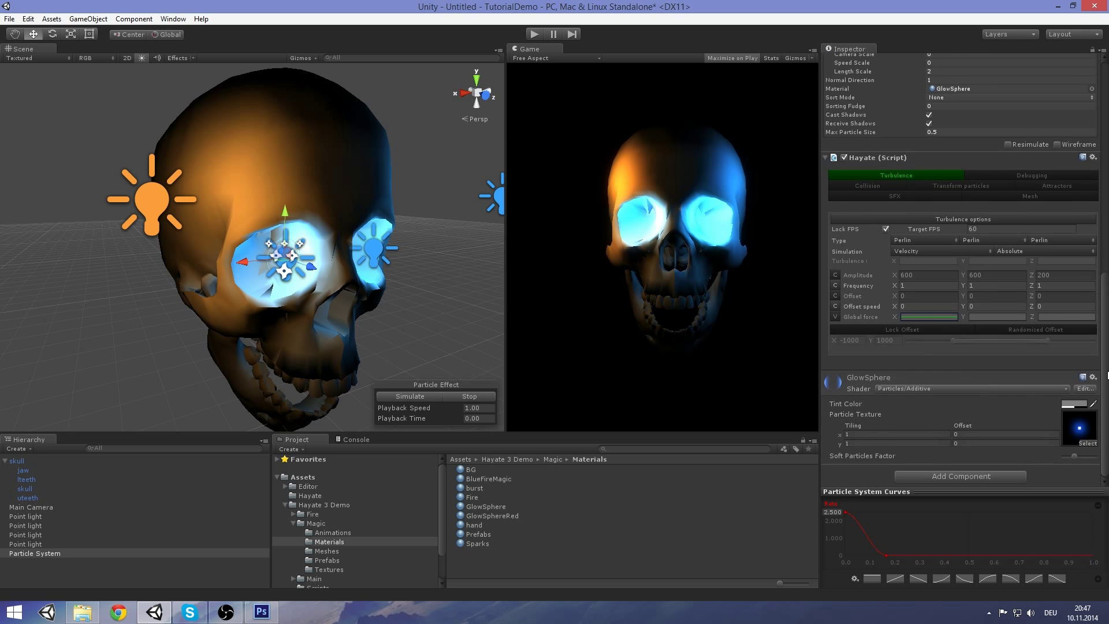
{"action": "left_click", "coordinate": [926, 317]}
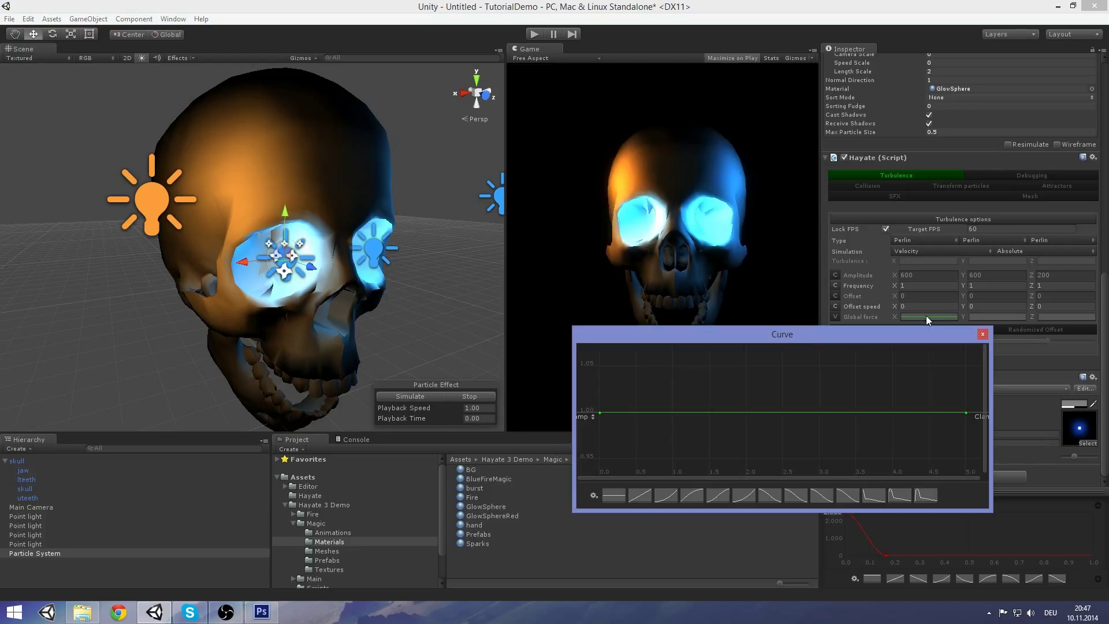
{"action": "left_click_drag", "start_coordinate": [966, 333], "coordinate": [939, 378]}
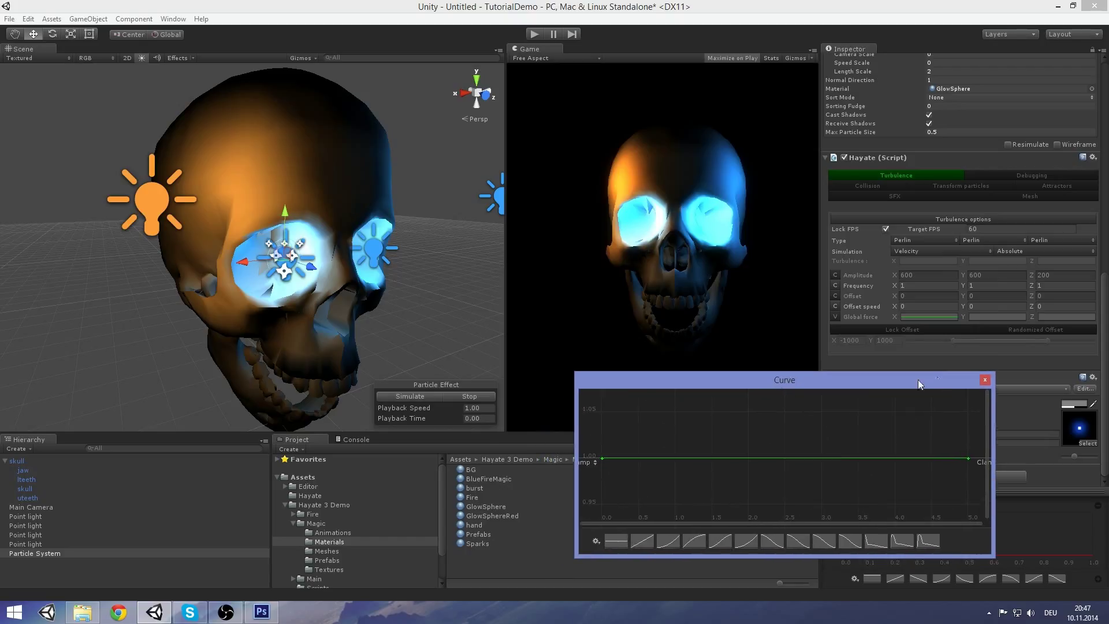
{"action": "left_click_drag", "start_coordinate": [602, 459], "coordinate": [601, 400]}
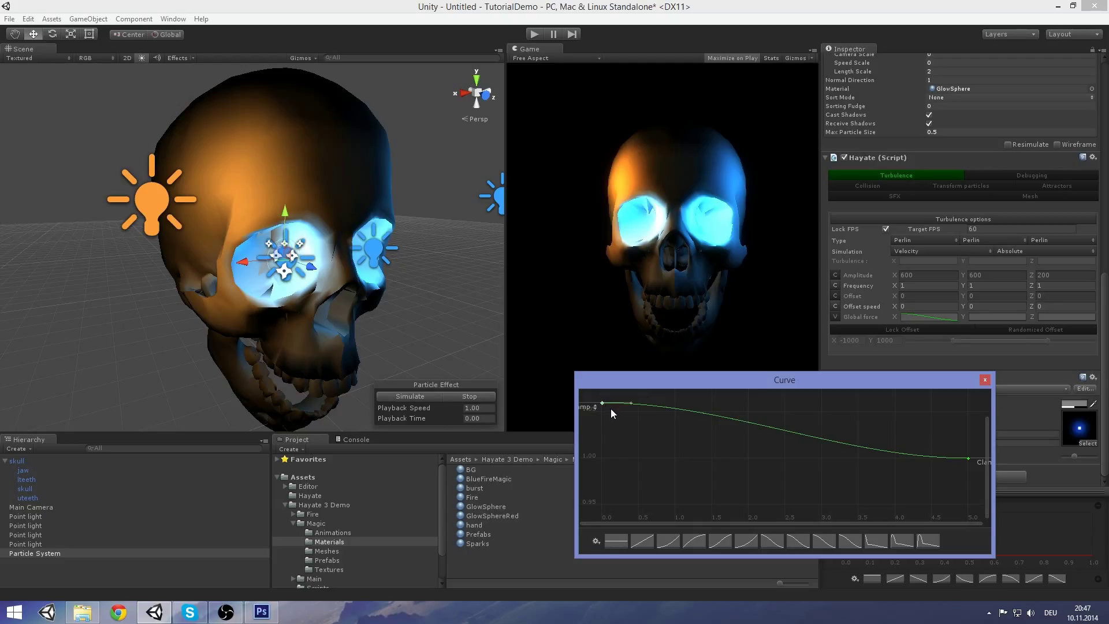
{"action": "scroll", "coordinate": [663, 446], "scroll_direction": "down", "scroll_amount": 10}
{"action": "middle_click_drag", "start_coordinate": [708, 473], "coordinate": [715, 411]}
{"action": "scroll", "coordinate": [713, 433], "scroll_direction": "down", "scroll_amount": 3}
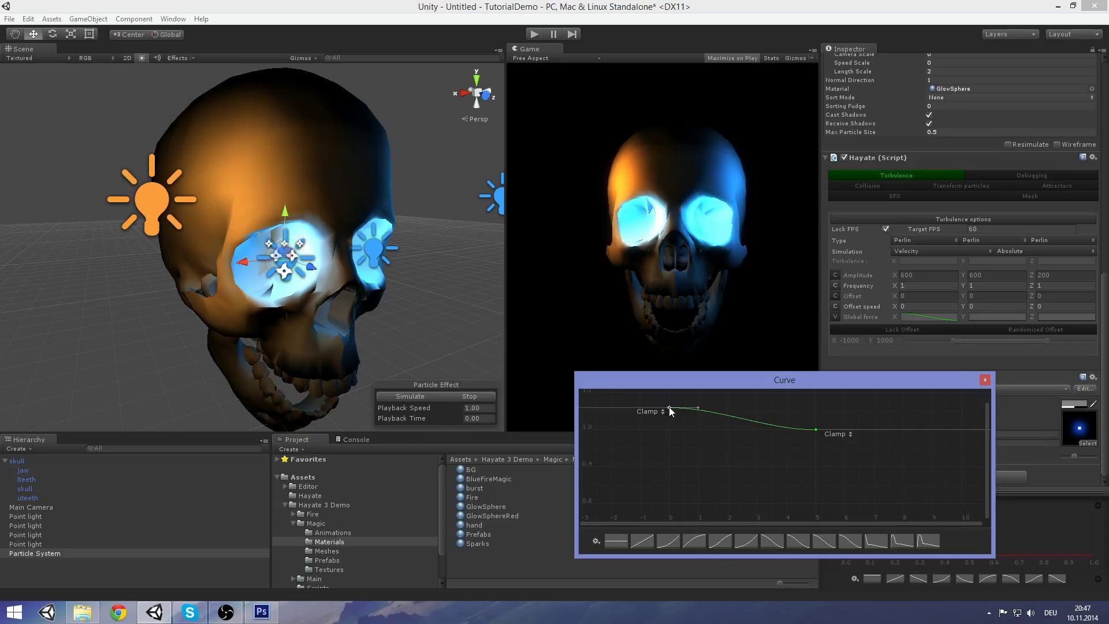
{"action": "left_click_drag", "start_coordinate": [669, 408], "coordinate": [670, 507]}
{"action": "scroll", "coordinate": [707, 490], "scroll_direction": "down", "scroll_amount": 4}
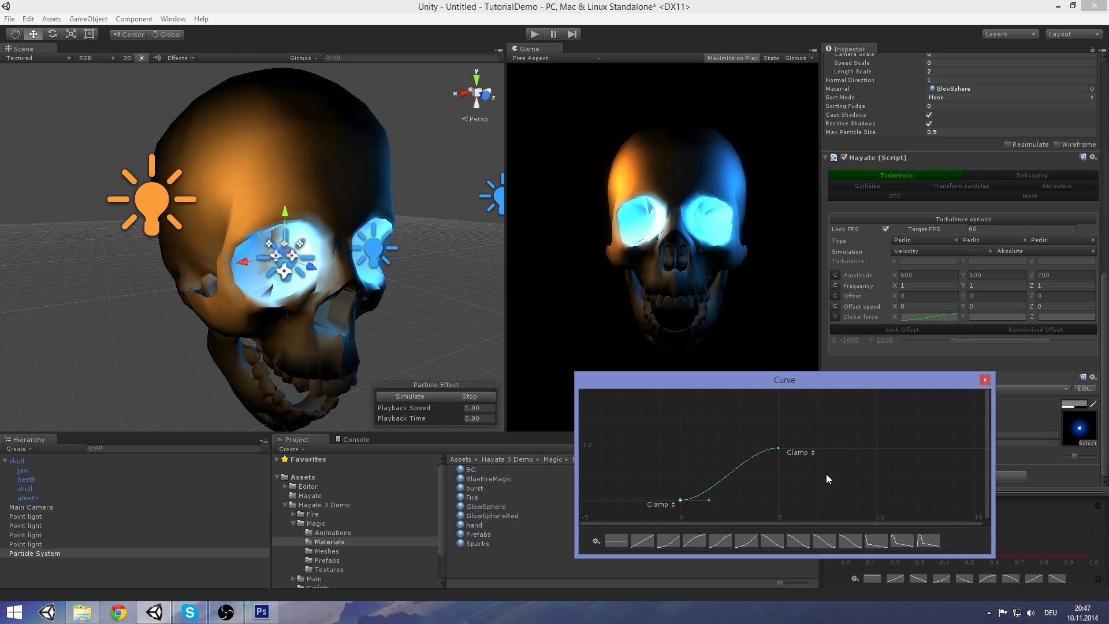
Step: Lower the start key of the X global force curve further, to about 0.5
{"action": "middle_click_drag", "start_coordinate": [712, 492], "coordinate": [720, 439]}
{"action": "scroll", "coordinate": [694, 486], "scroll_direction": "down", "scroll_amount": 2}
{"action": "scroll", "coordinate": [728, 486], "scroll_direction": "up", "scroll_amount": 8}
{"action": "scroll", "coordinate": [722, 486], "scroll_direction": "up", "scroll_amount": 1}
{"action": "left_click_drag", "start_coordinate": [701, 435], "coordinate": [702, 495]}
{"action": "middle_click_drag", "start_coordinate": [761, 492], "coordinate": [762, 478]}
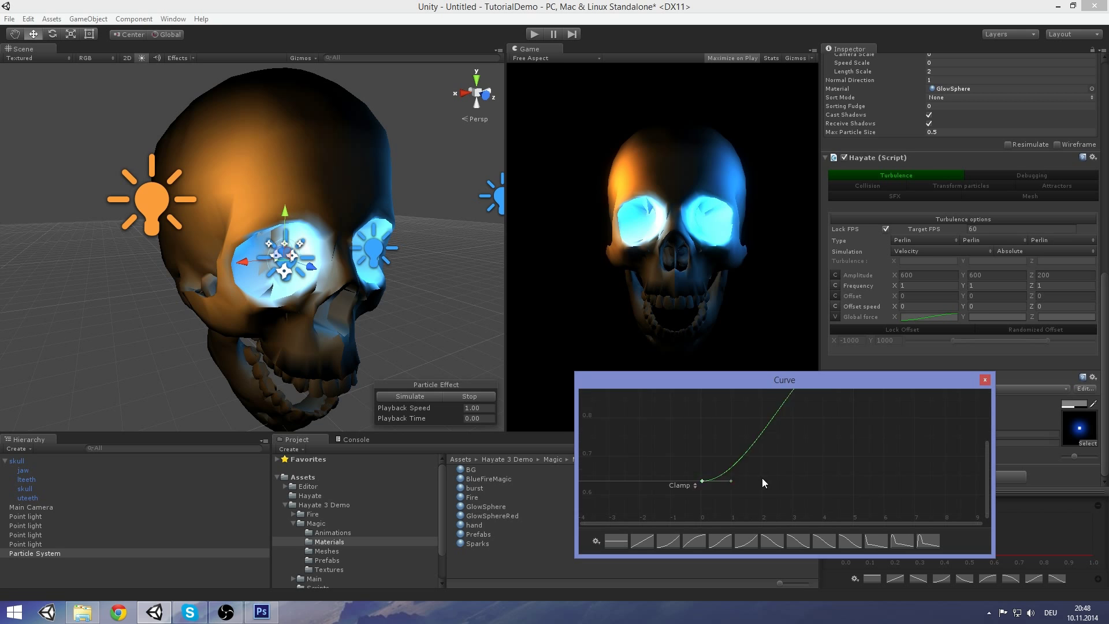
{"action": "left_click_drag", "start_coordinate": [762, 483], "coordinate": [733, 491]}
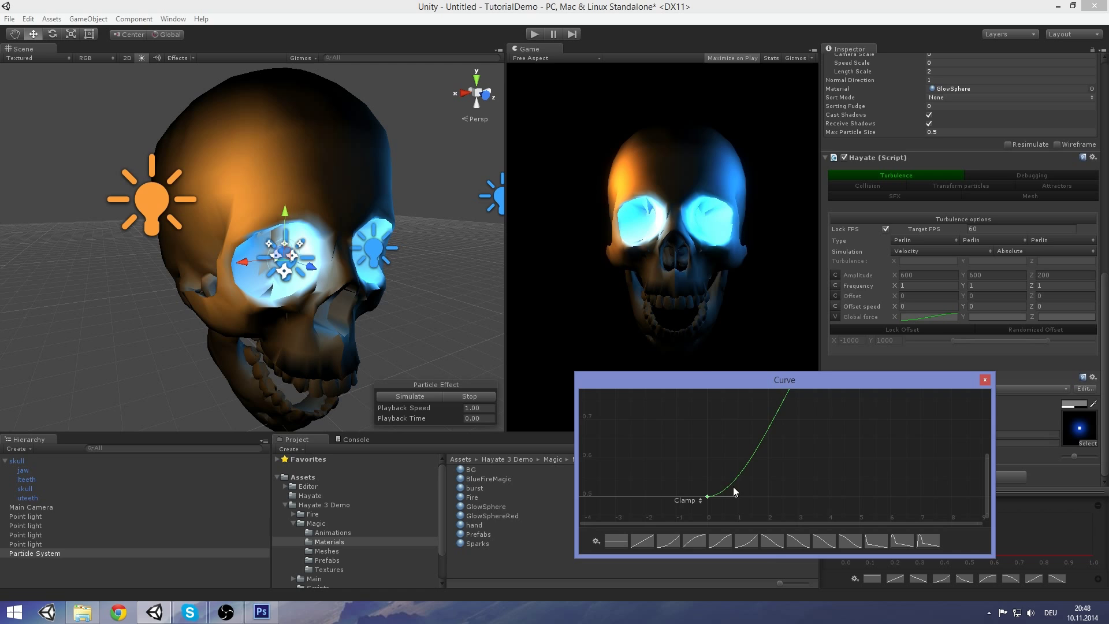
{"action": "middle_click_drag", "start_coordinate": [733, 487], "coordinate": [728, 502]}
{"action": "scroll", "coordinate": [773, 466], "scroll_direction": "down", "scroll_amount": 8}
Step: Raise the end key of the X global force curve to about 11 at time 5 and frame the whole curve
{"action": "left_click", "coordinate": [787, 436]}
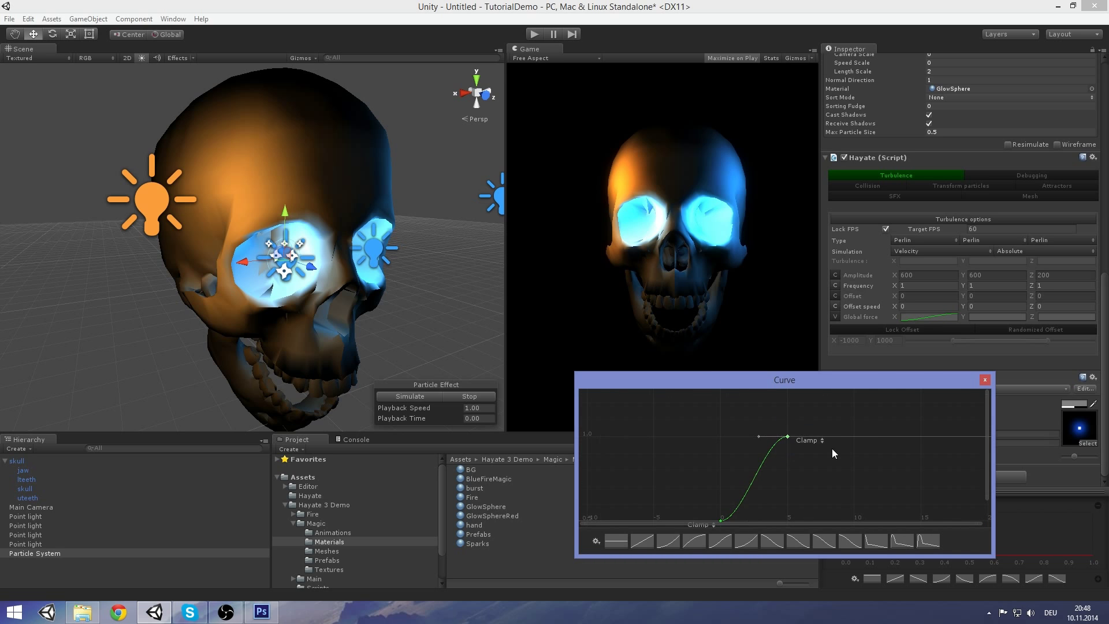
{"action": "middle_click_drag", "start_coordinate": [832, 448], "coordinate": [823, 474]}
{"action": "scroll", "coordinate": [830, 458], "scroll_direction": "down", "scroll_amount": 5}
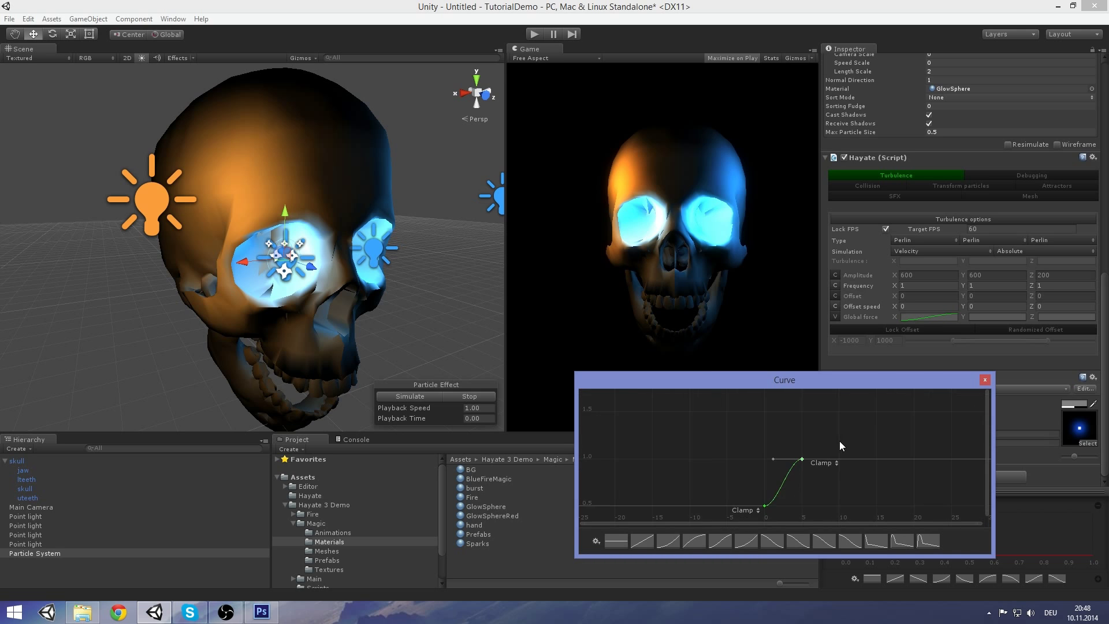
{"action": "scroll", "coordinate": [813, 443], "scroll_direction": "down", "scroll_amount": 8}
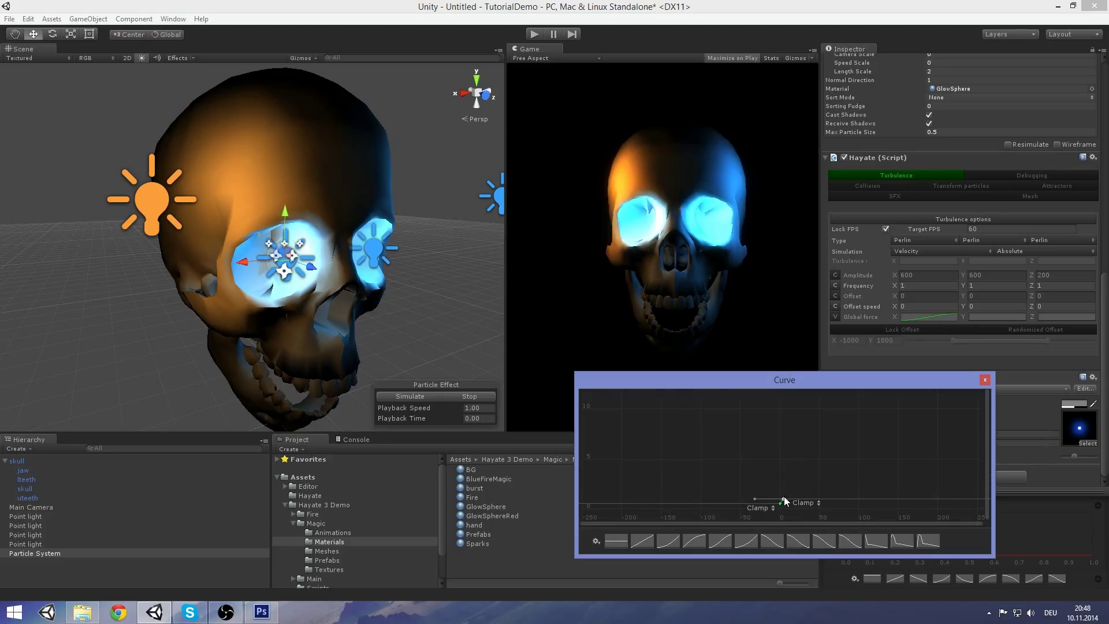
{"action": "left_click_drag", "start_coordinate": [783, 497], "coordinate": [787, 397]}
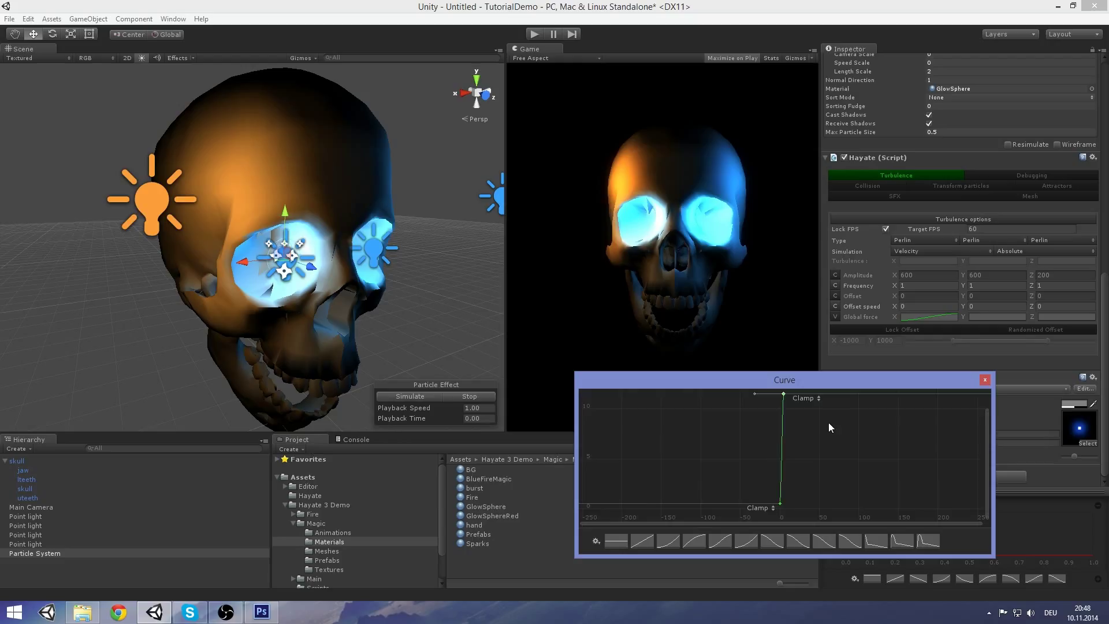
{"action": "key", "text": "f"}
Step: Raise the end key of the X global force curve to about 100 at time 5 and close the curve editor
{"action": "scroll", "coordinate": [845, 437], "scroll_direction": "down", "scroll_amount": 5}
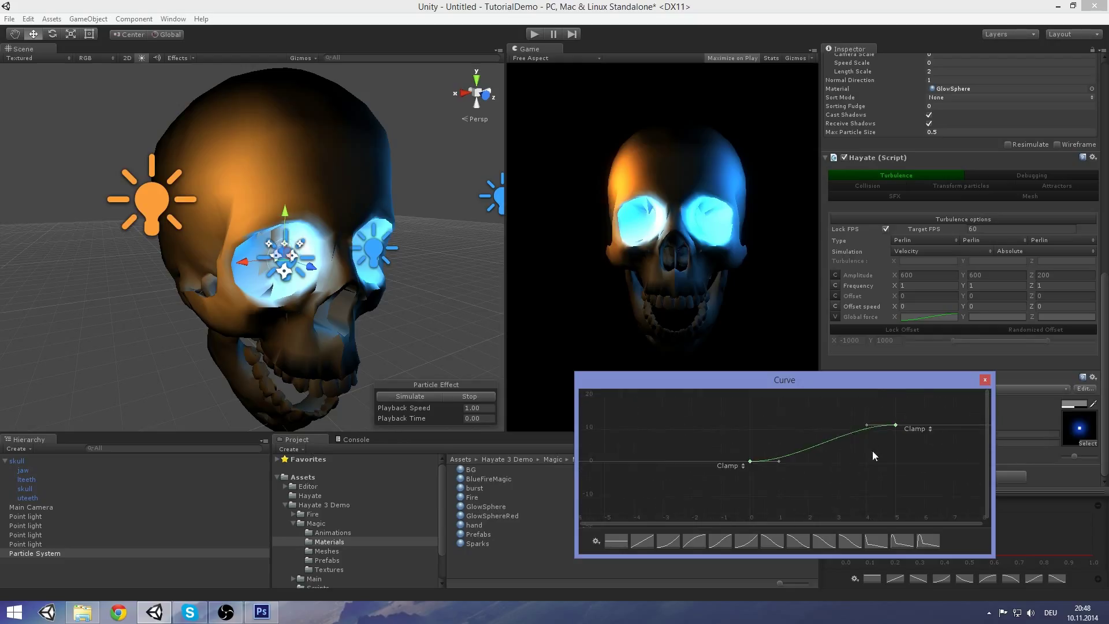
{"action": "scroll", "coordinate": [863, 453], "scroll_direction": "down", "scroll_amount": 8}
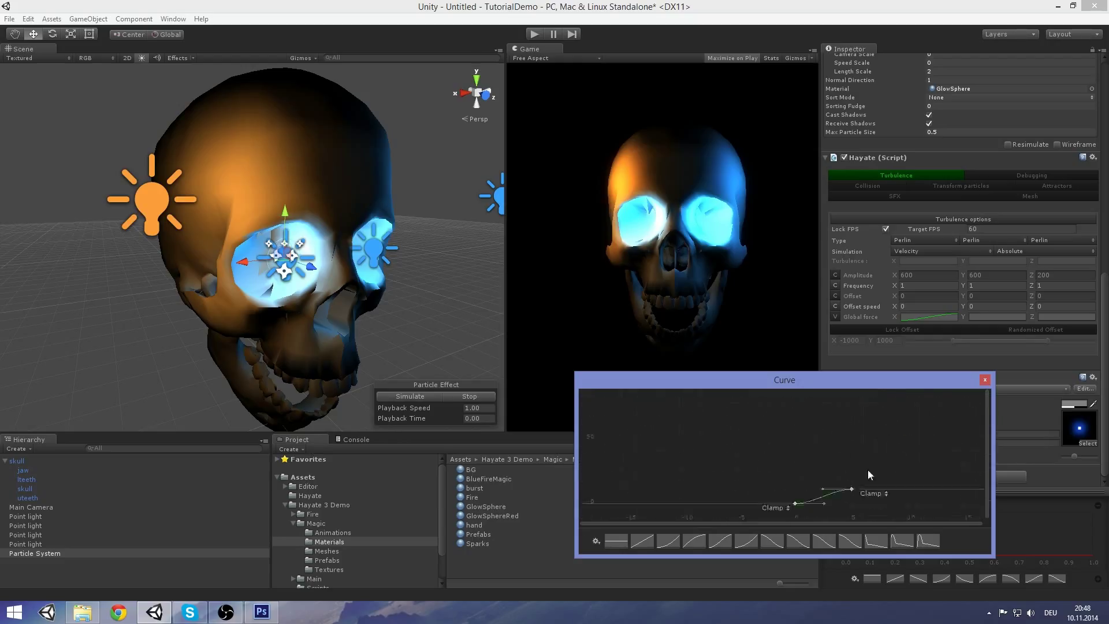
{"action": "left_click", "coordinate": [869, 463]}
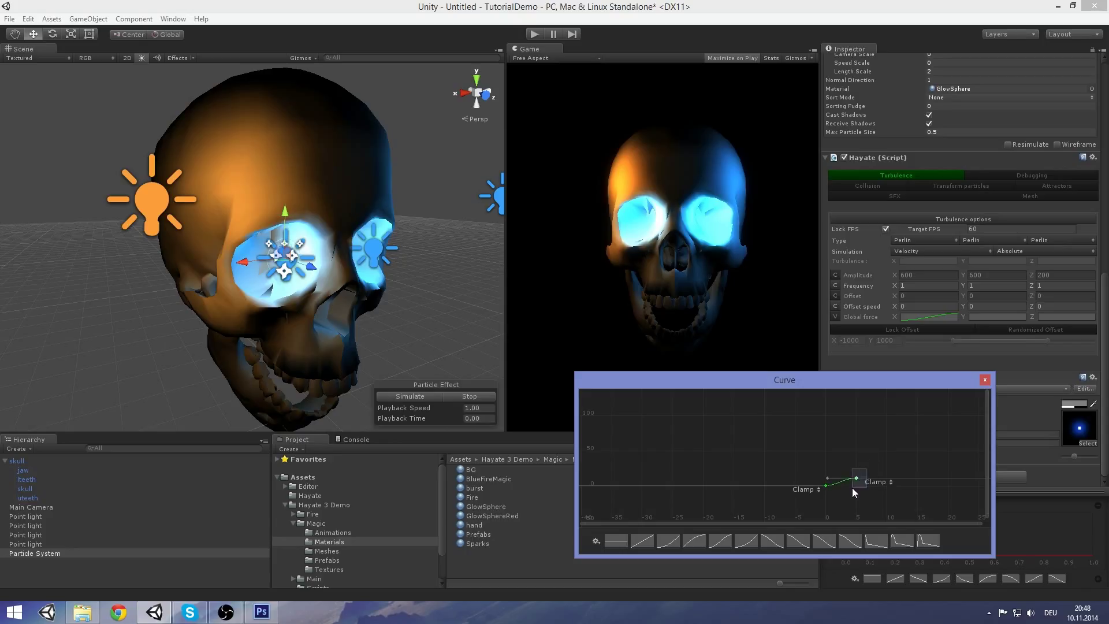
{"action": "left_click_drag", "start_coordinate": [857, 479], "coordinate": [857, 416]}
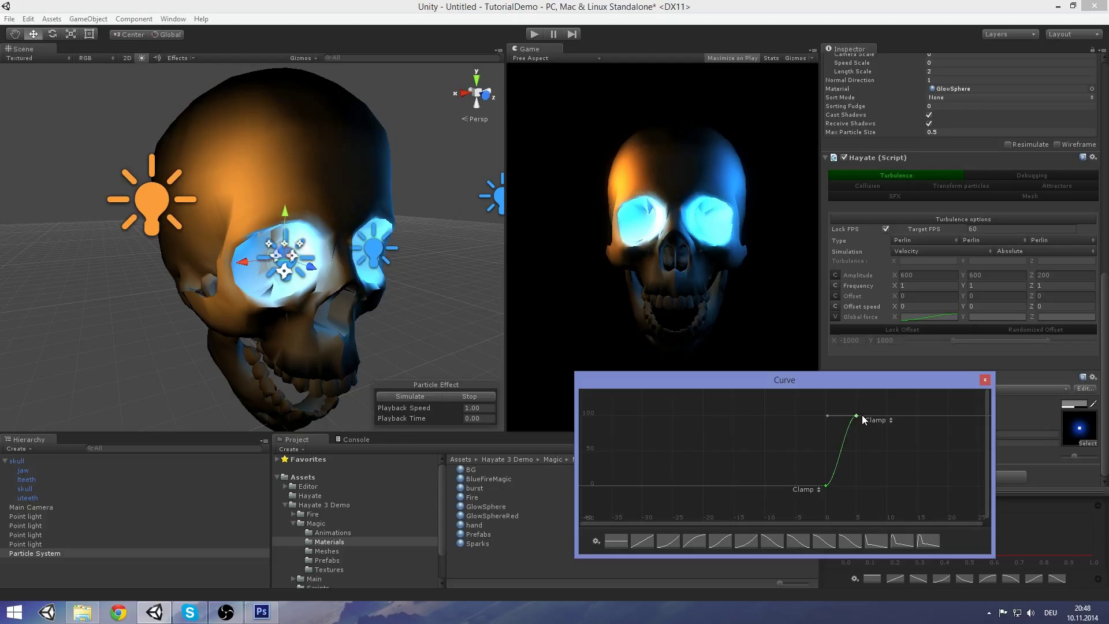
{"action": "left_click", "coordinate": [987, 381]}
Step: Give the Y and Z global force curves the flat constant preset at value 1 and close the curve editor
{"action": "left_click", "coordinate": [1006, 318]}
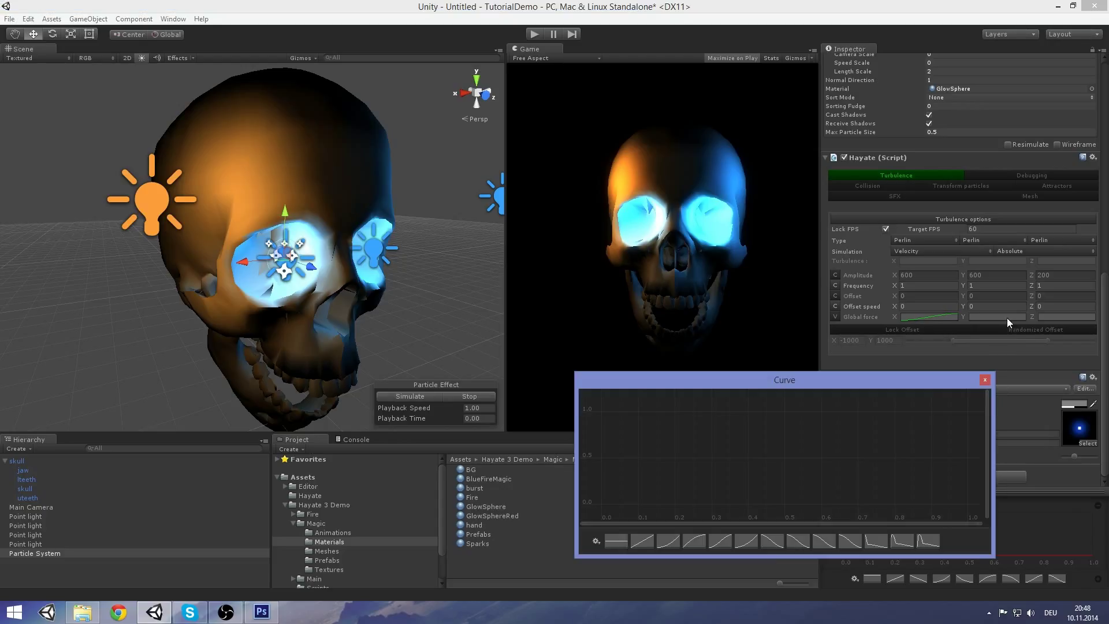
{"action": "left_click", "coordinate": [616, 541]}
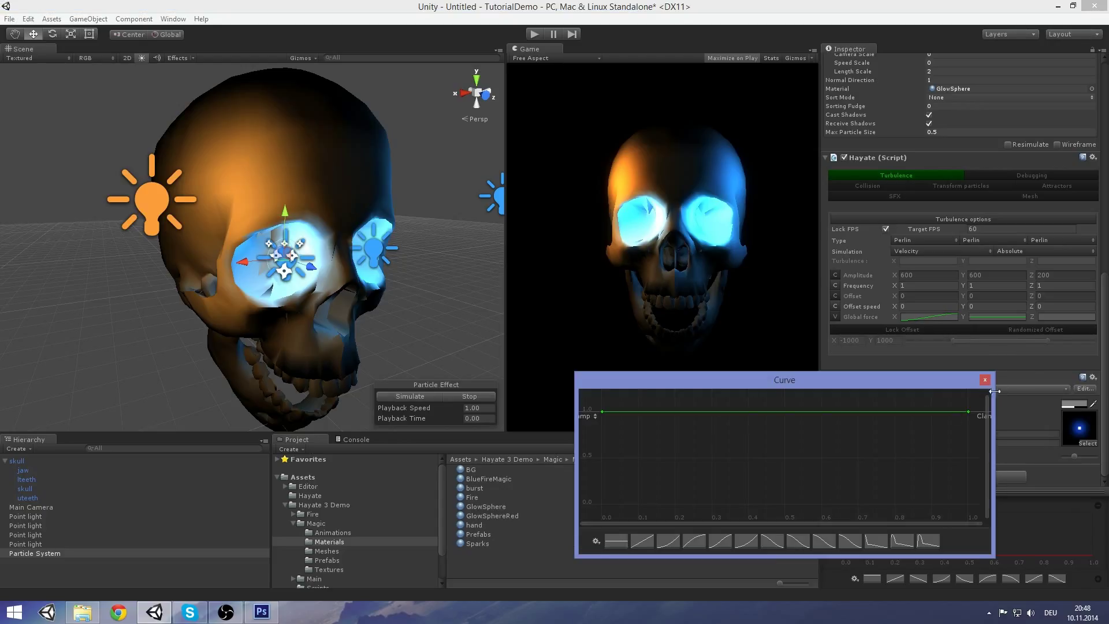
{"action": "left_click", "coordinate": [608, 541]}
{"action": "middle_click_drag", "start_coordinate": [914, 451], "coordinate": [806, 445]}
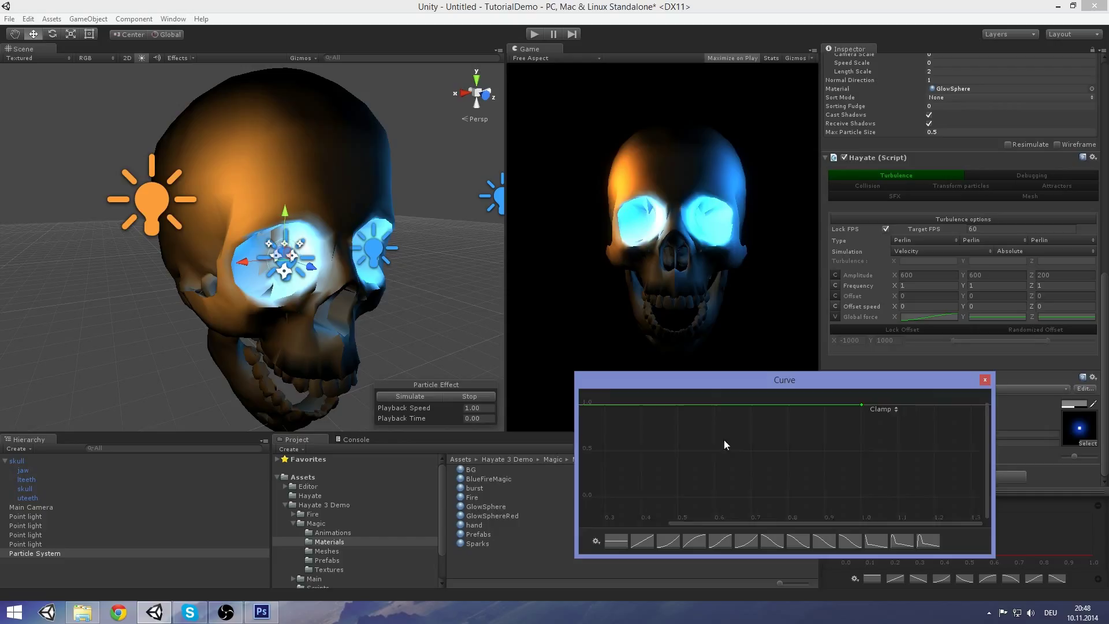
{"action": "middle_click_drag", "start_coordinate": [723, 440], "coordinate": [862, 445]}
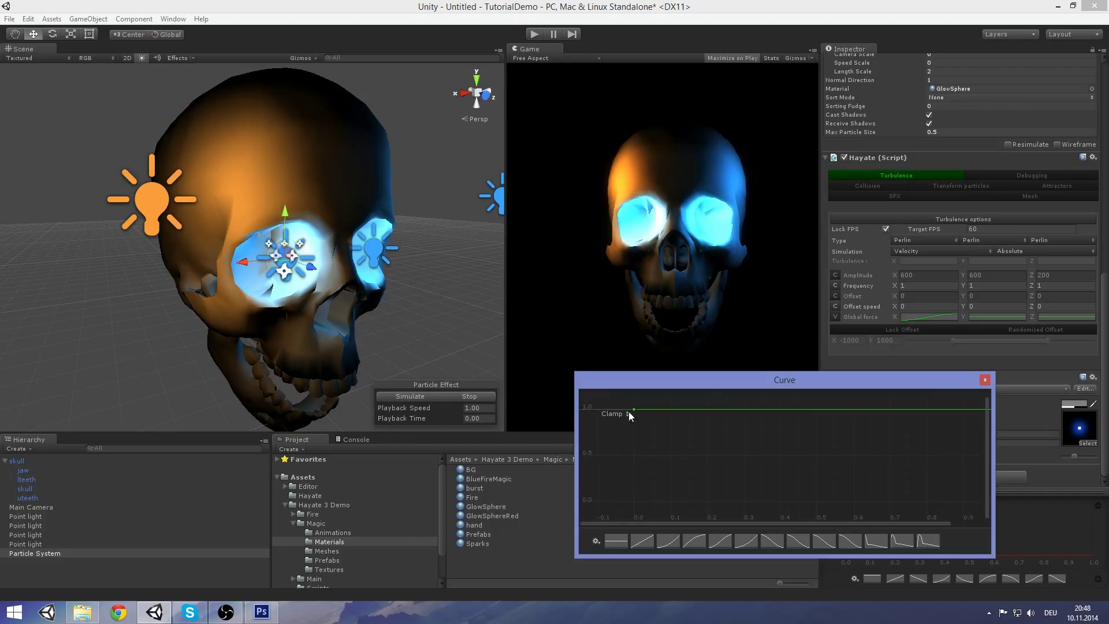
{"action": "left_click", "coordinate": [985, 380]}
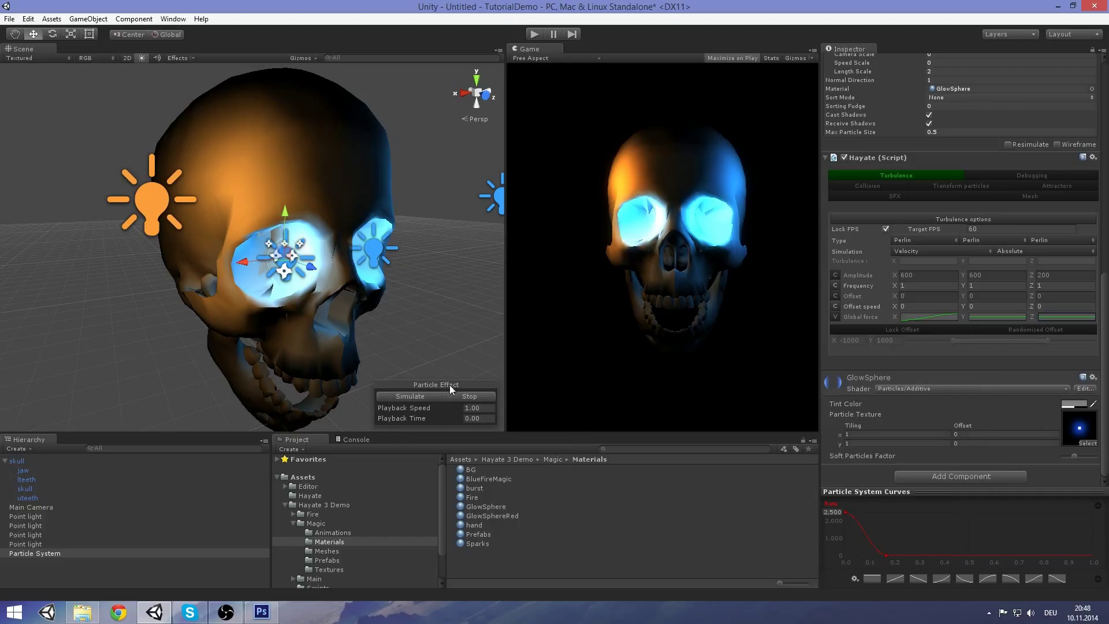
Step: Restart the particle simulation and examine how the glow particles stream from the skull's eye
{"action": "left_click", "coordinate": [428, 396]}
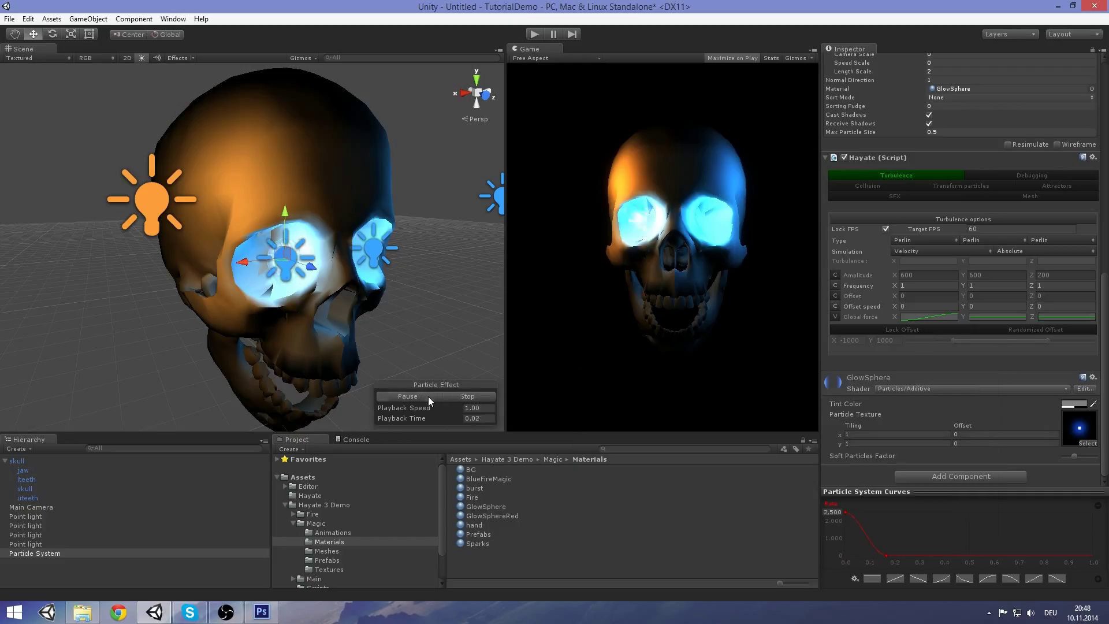
{"action": "left_click", "coordinate": [467, 396]}
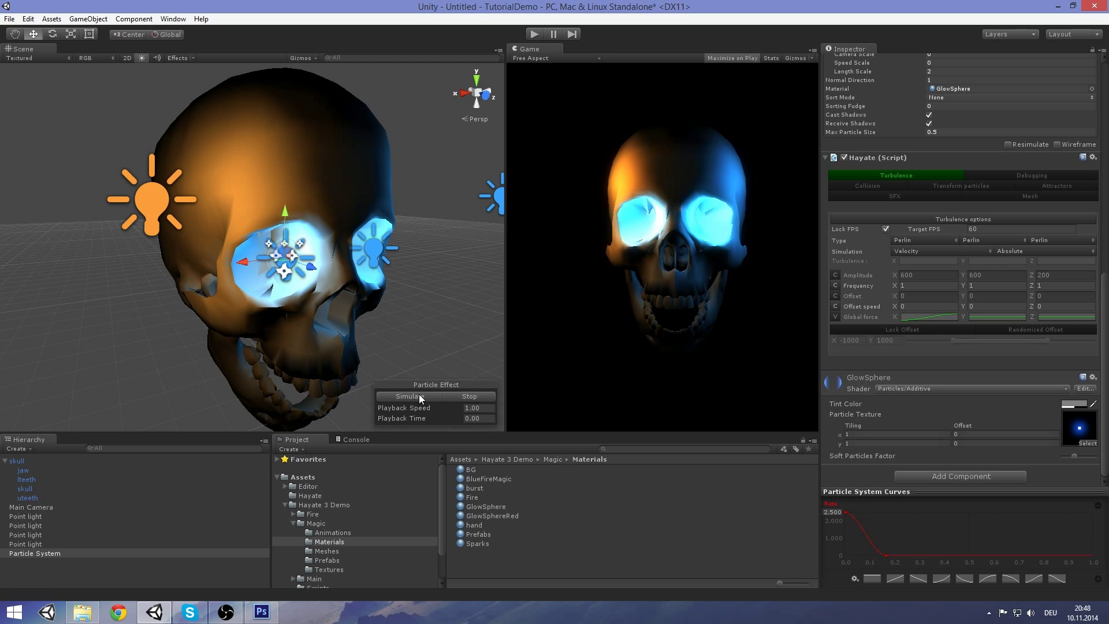
{"action": "left_click", "coordinate": [419, 396]}
{"action": "middle_click_drag", "start_coordinate": [422, 248], "coordinate": [398, 340]}
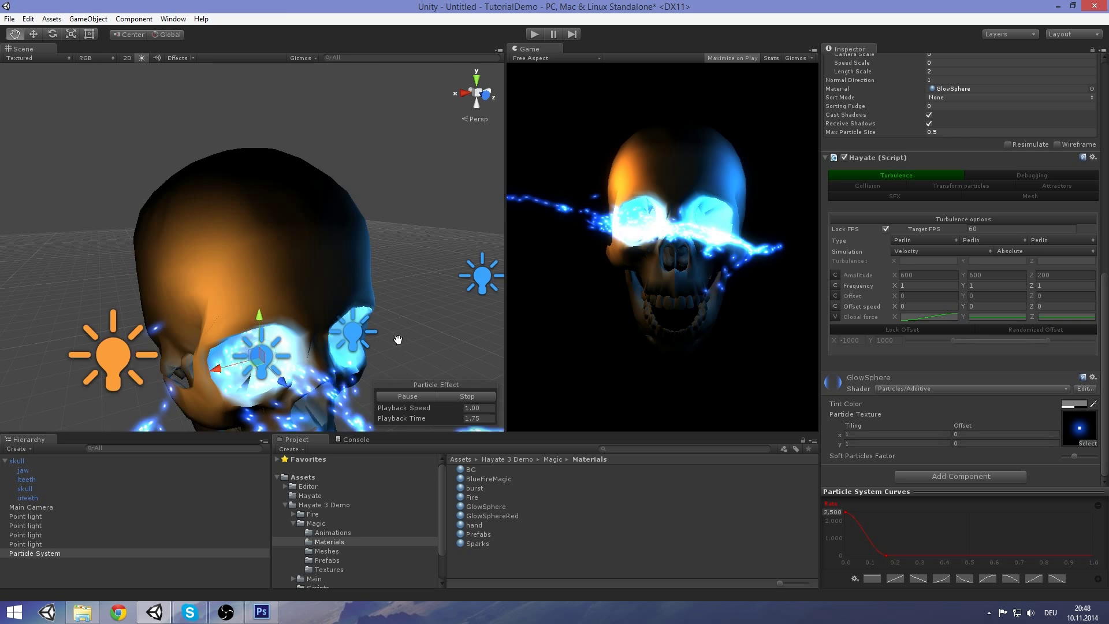
{"action": "key", "text": "f"}
Step: Set the particle system's X rotation to 0 and check the particle flow around the skull
{"action": "scroll", "coordinate": [979, 245], "scroll_direction": "up", "scroll_amount": 10}
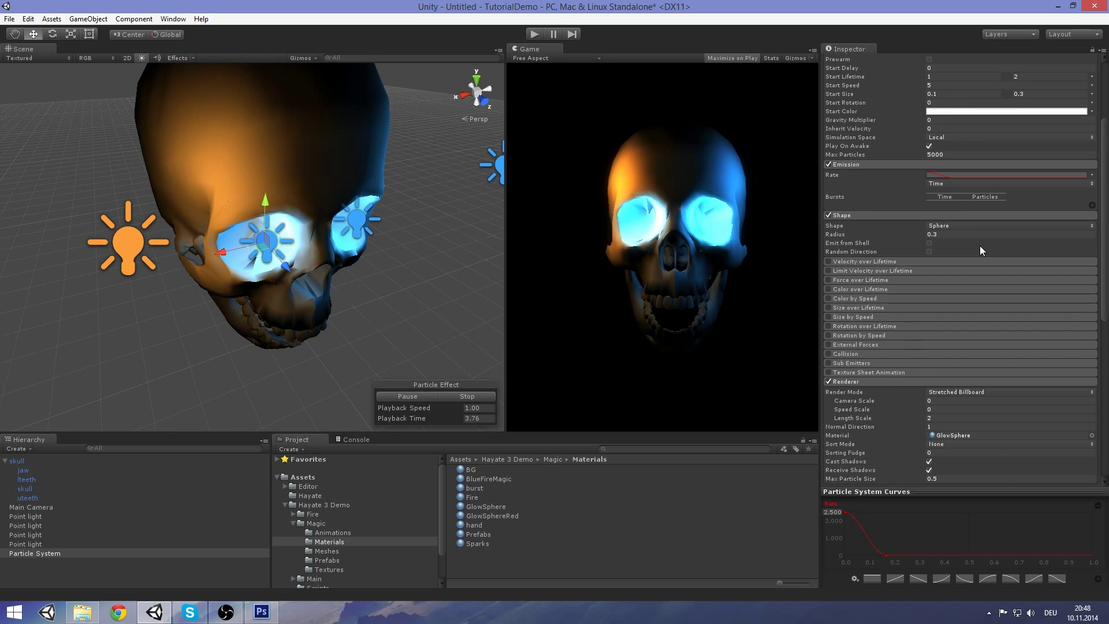
{"action": "scroll", "coordinate": [952, 162], "scroll_direction": "up", "scroll_amount": 3}
{"action": "left_click", "coordinate": [957, 103]}
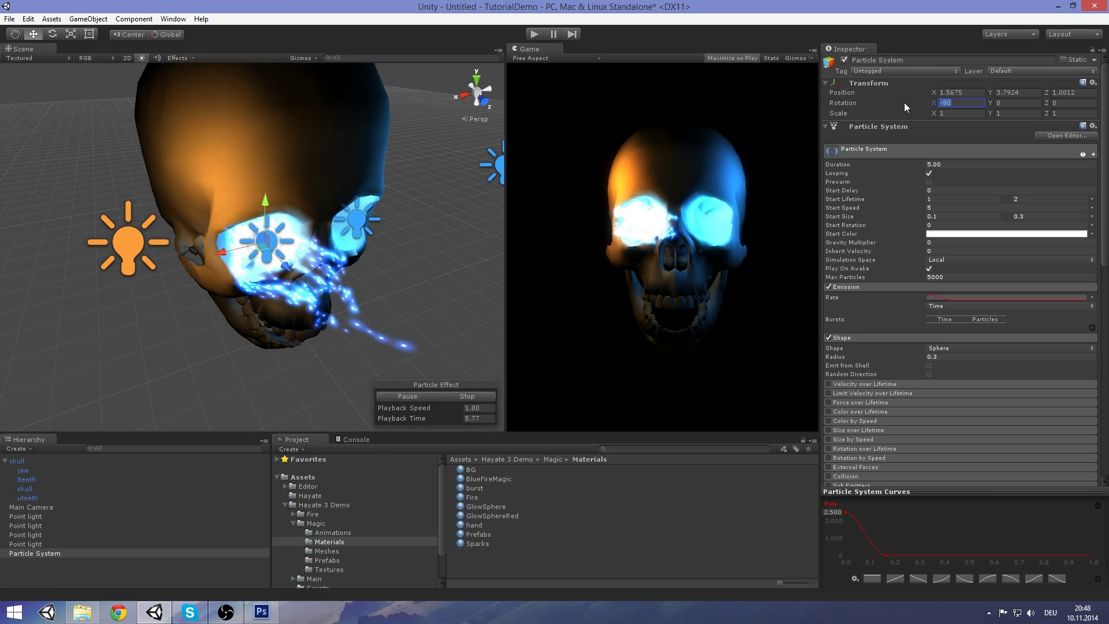
{"action": "type", "text": "0"}
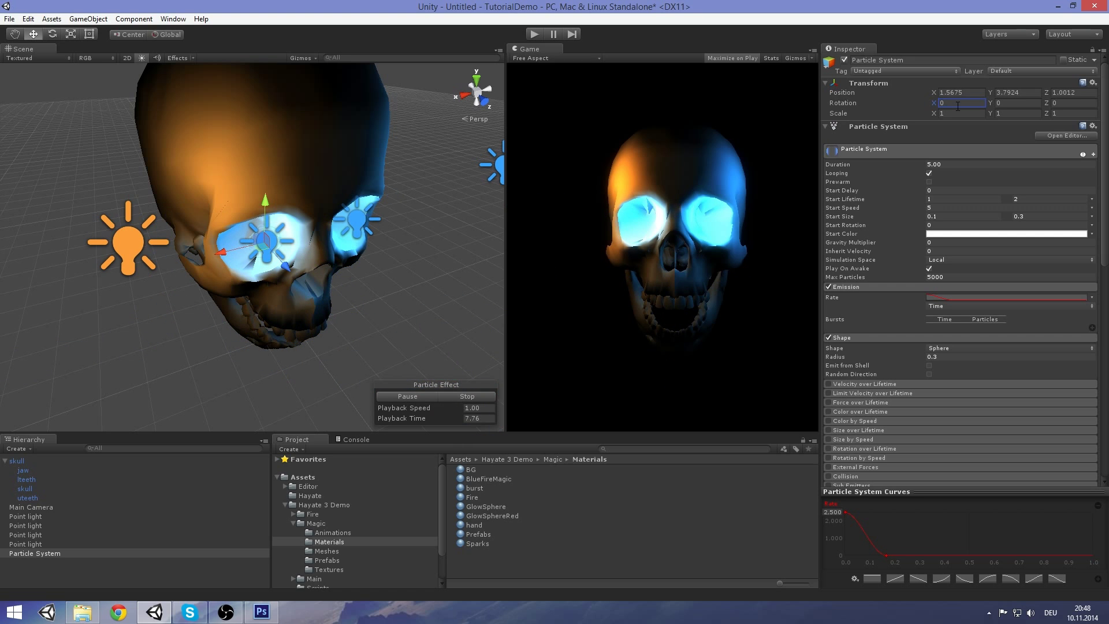
{"action": "middle_click_drag", "start_coordinate": [398, 342], "coordinate": [435, 311]}
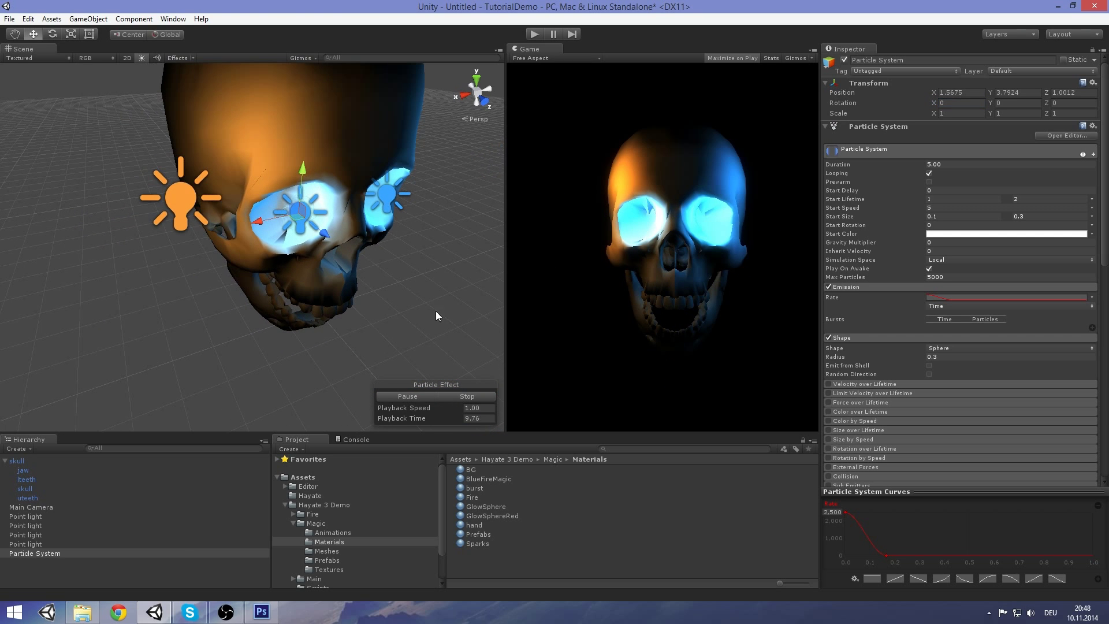
{"action": "middle_click_drag", "start_coordinate": [384, 270], "coordinate": [400, 294]}
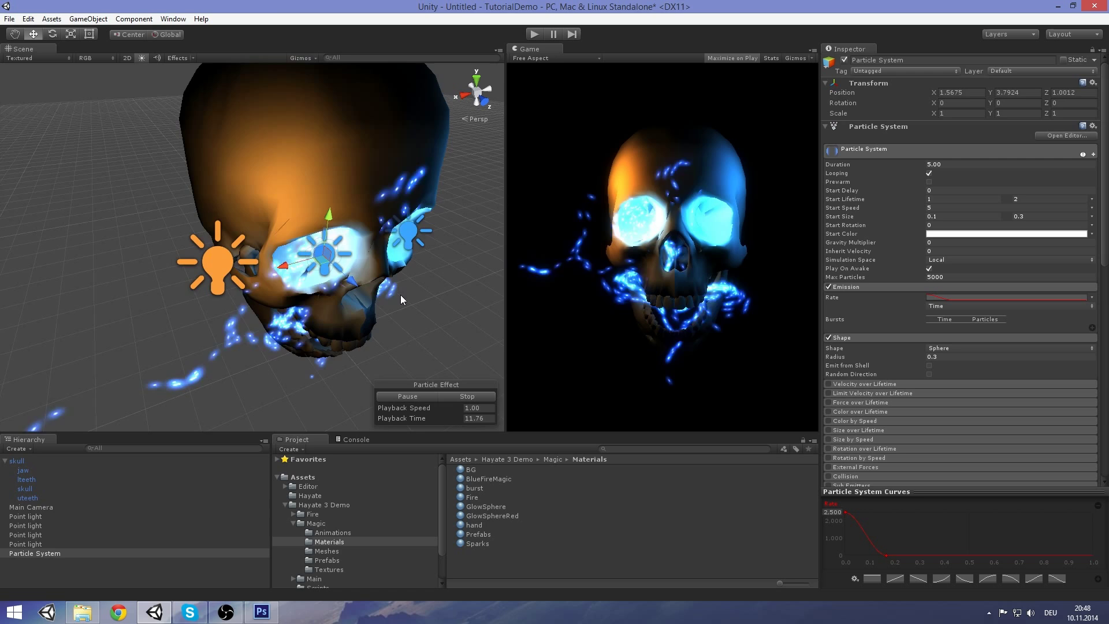
Step: Move the particle system along Z to about 2.69, out in front of the skull's face, and check the flow
{"action": "right_click_drag", "start_coordinate": [383, 260], "coordinate": [341, 197]}
{"action": "middle_click_drag", "start_coordinate": [410, 327], "coordinate": [375, 296]}
{"action": "left_click_drag", "start_coordinate": [340, 314], "coordinate": [423, 379]}
{"action": "right_click_drag", "start_coordinate": [417, 333], "coordinate": [458, 394]}
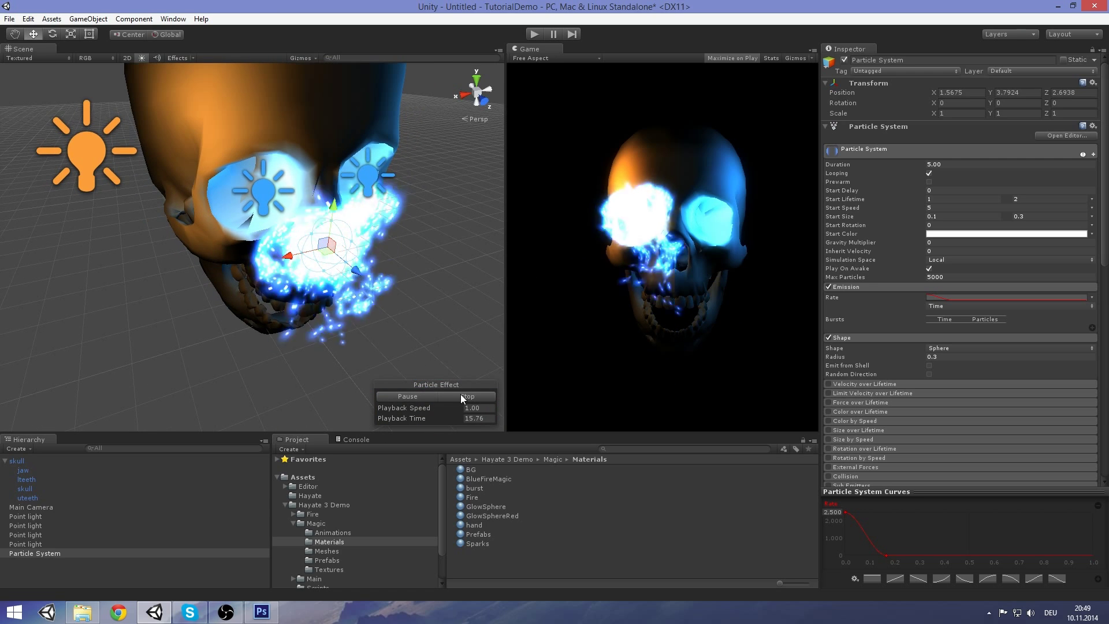
{"action": "mouse_move", "coordinate": [407, 310]}
{"action": "middle_mouse_down"}
{"action": "mouse_move", "coordinate": [342, 238]}
{"action": "mouse_move", "coordinate": [403, 301]}
{"action": "middle_mouse_up"}
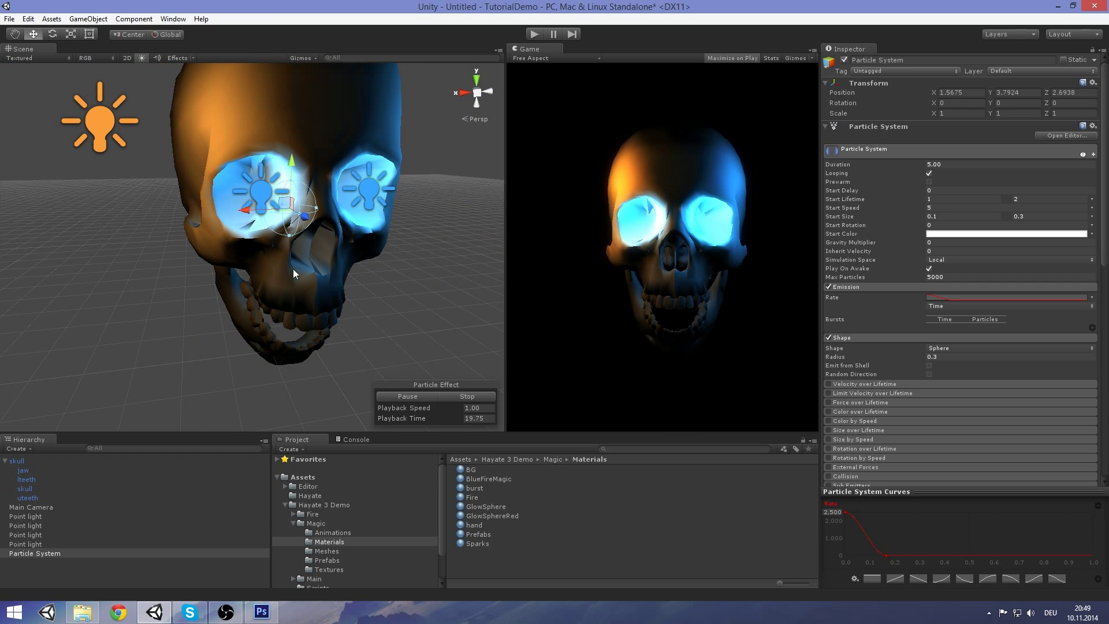
{"action": "left_click_drag", "start_coordinate": [346, 311], "coordinate": [359, 376], "text": "alt"}
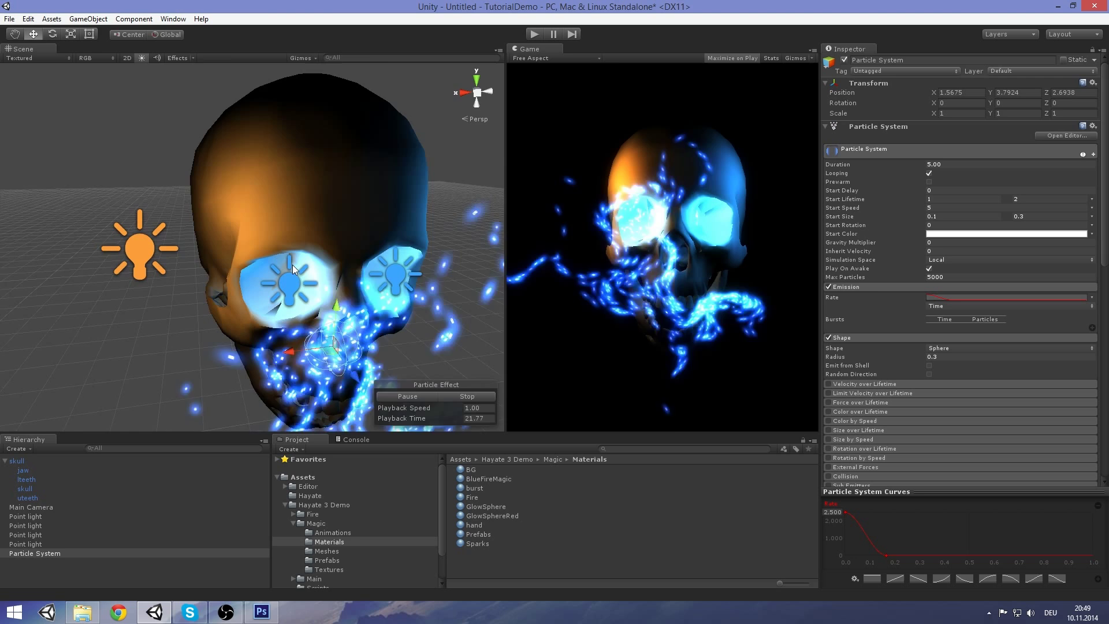
Step: Set the particle system's Z rotation to 90, move it back into the eye socket at about Z 1.17, and view the skull from the front
{"action": "middle_click_drag", "start_coordinate": [359, 377], "coordinate": [323, 259]}
{"action": "key", "text": "e"}
{"action": "left_click_drag", "start_coordinate": [262, 199], "coordinate": [435, 175]}
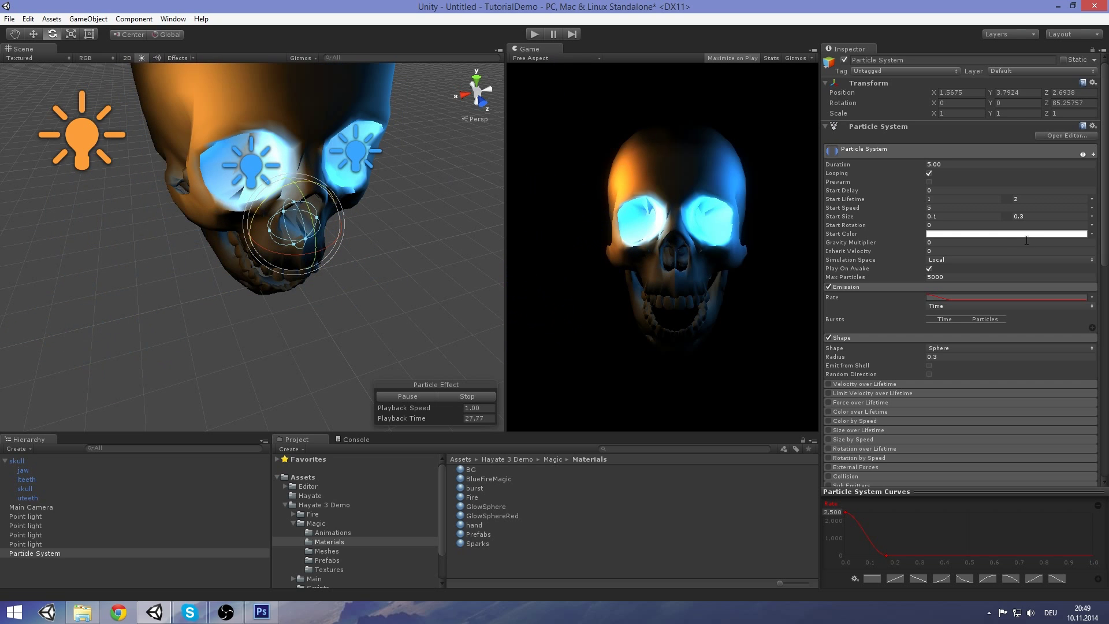
{"action": "left_click", "coordinate": [1074, 103]}
{"action": "type", "text": "90w"}
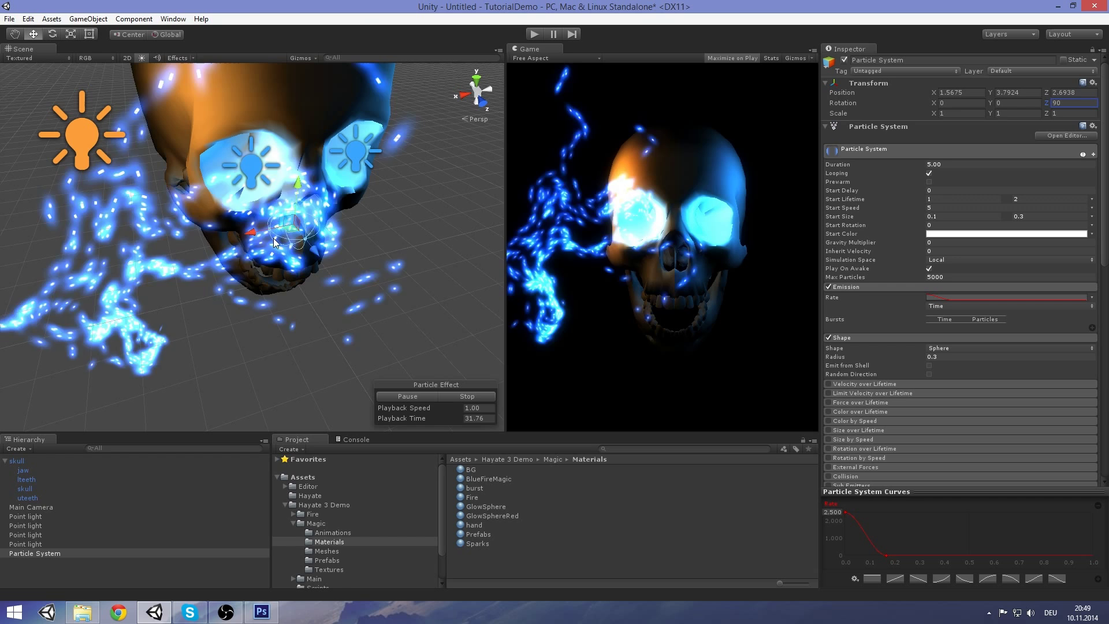
{"action": "left_click_drag", "start_coordinate": [300, 258], "coordinate": [274, 190]}
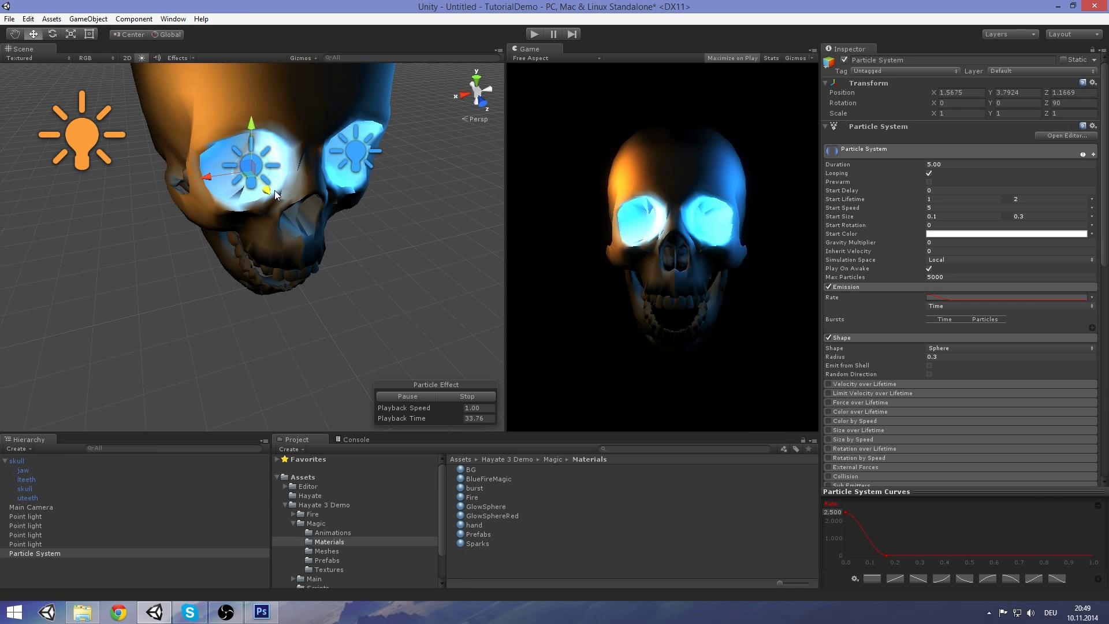
{"action": "left_click", "coordinate": [480, 105]}
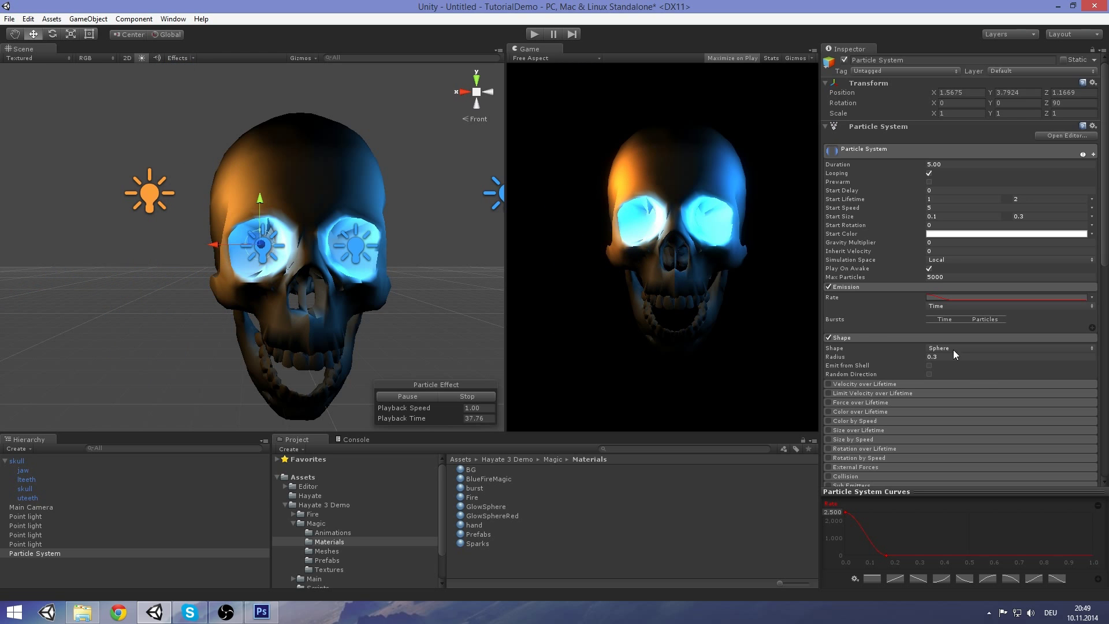
Step: Switch the Hayate turbulence frequency to curves, give X frequency the flat constant preset at value 1, and close the curve editor
{"action": "scroll", "coordinate": [985, 389], "scroll_direction": "down", "scroll_amount": 10}
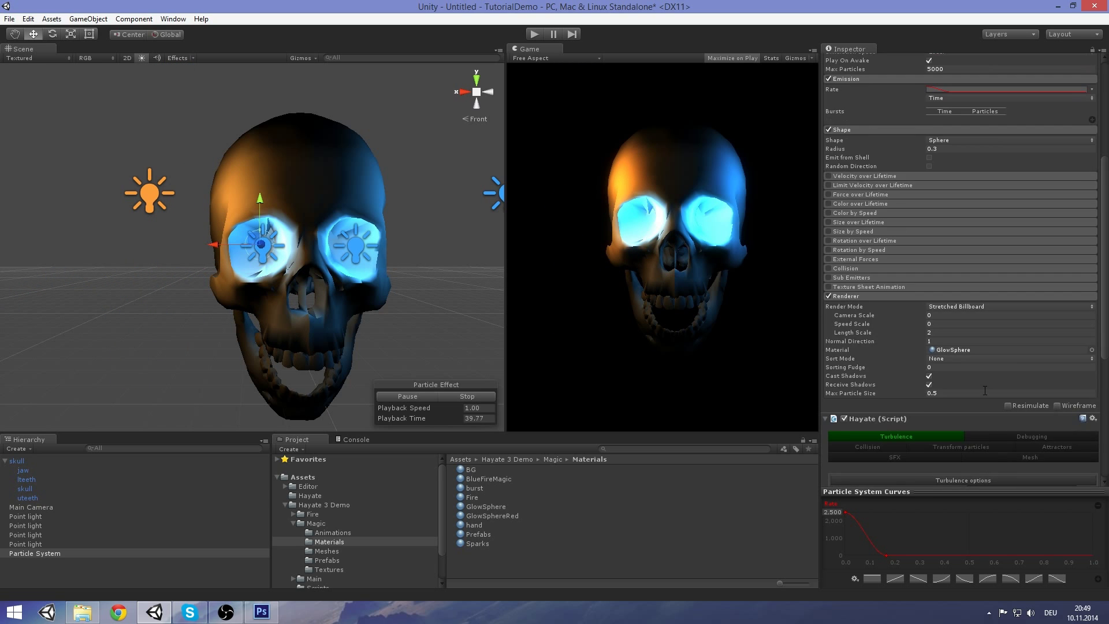
{"action": "scroll", "coordinate": [979, 391], "scroll_direction": "down", "scroll_amount": 3}
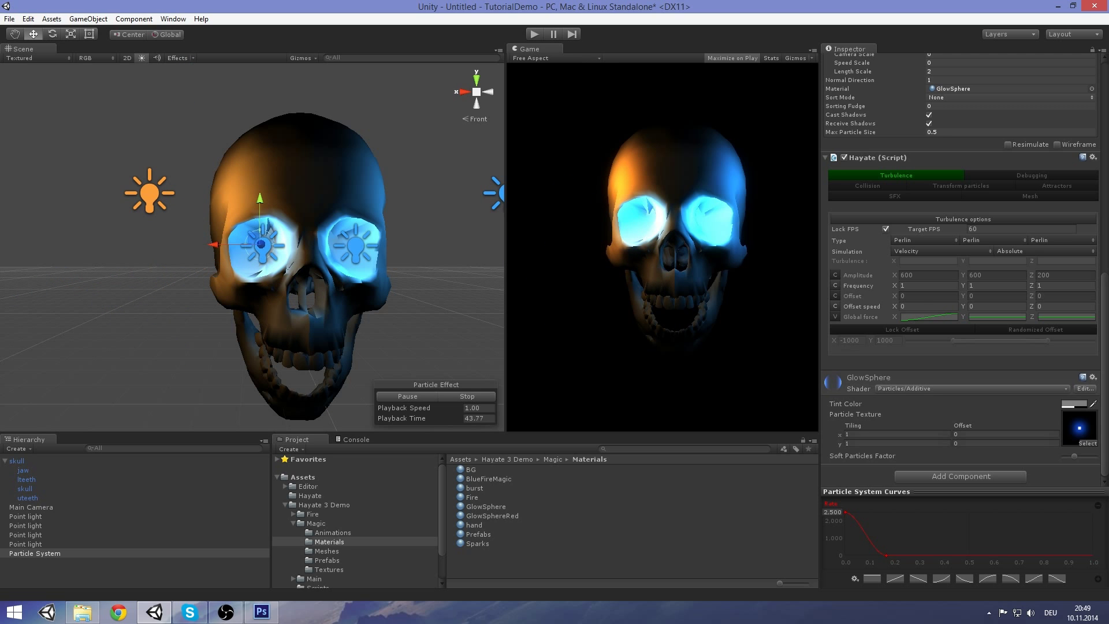
{"action": "left_click", "coordinate": [836, 286]}
{"action": "left_click", "coordinate": [910, 285]}
{"action": "left_click", "coordinate": [619, 542]}
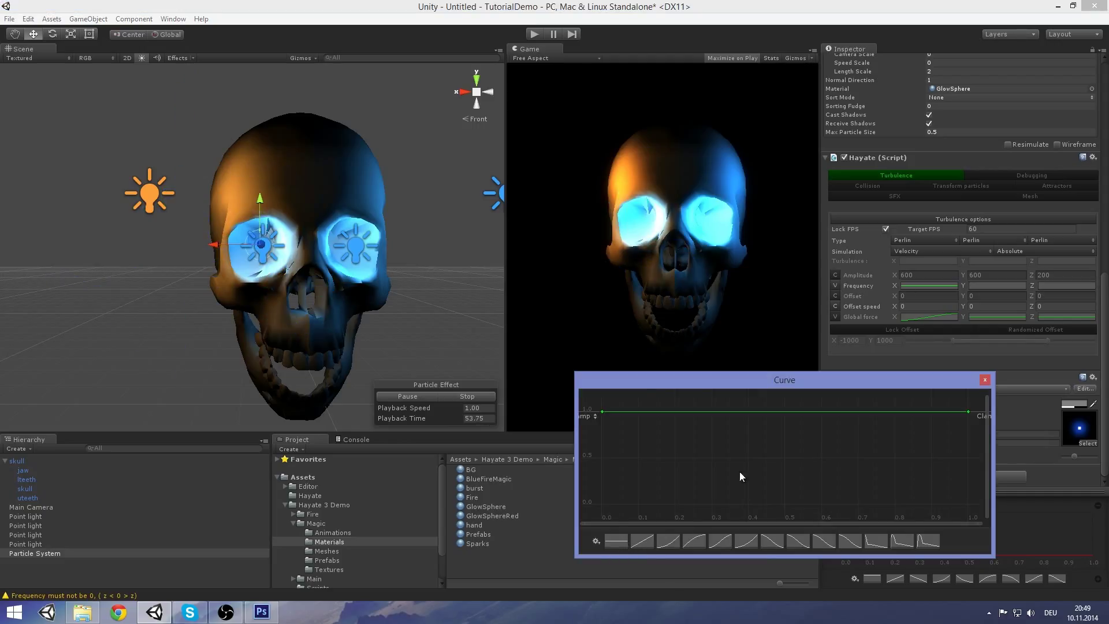
{"action": "scroll", "coordinate": [807, 447], "scroll_direction": "down", "scroll_amount": 10}
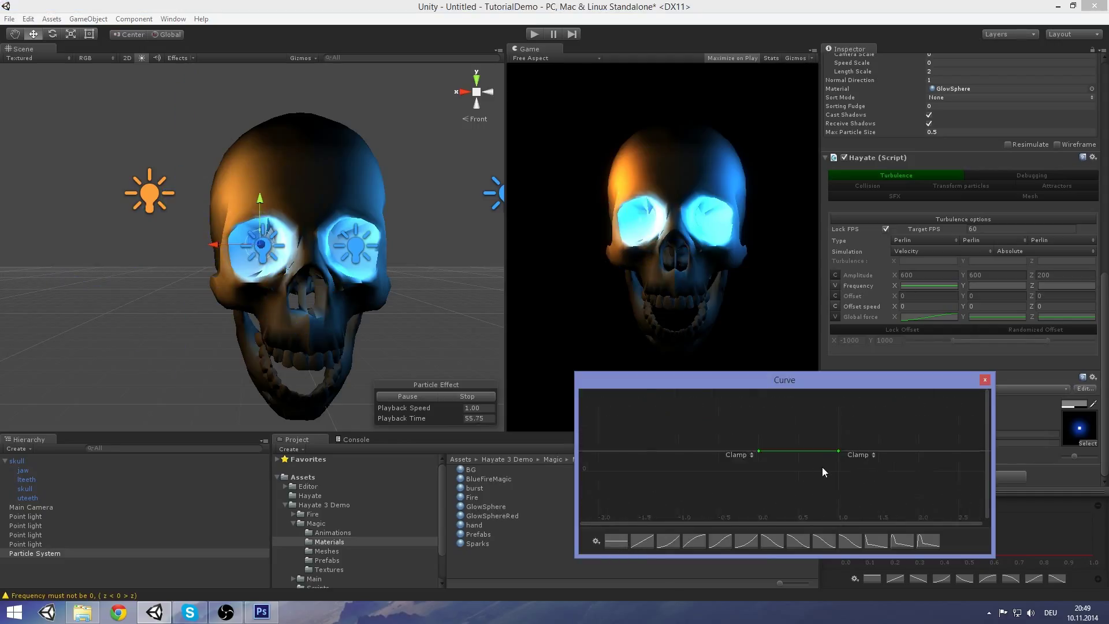
{"action": "scroll", "coordinate": [822, 467], "scroll_direction": "down", "scroll_amount": 3}
{"action": "middle_click_drag", "start_coordinate": [853, 472], "coordinate": [799, 456]}
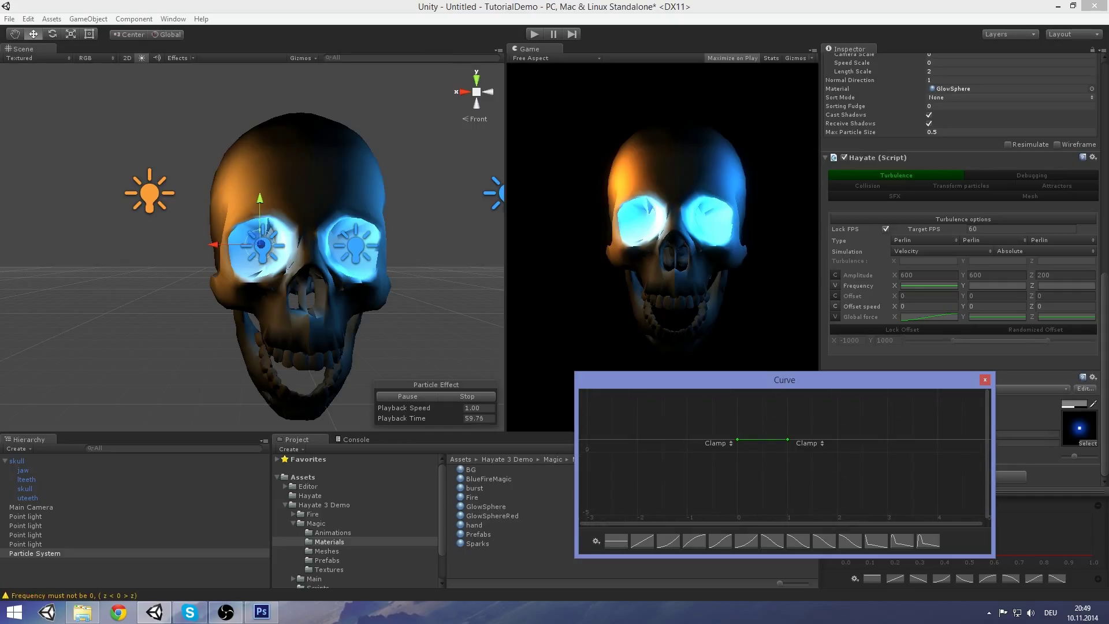
{"action": "left_click", "coordinate": [984, 380]}
{"action": "left_click", "coordinate": [820, 2]}
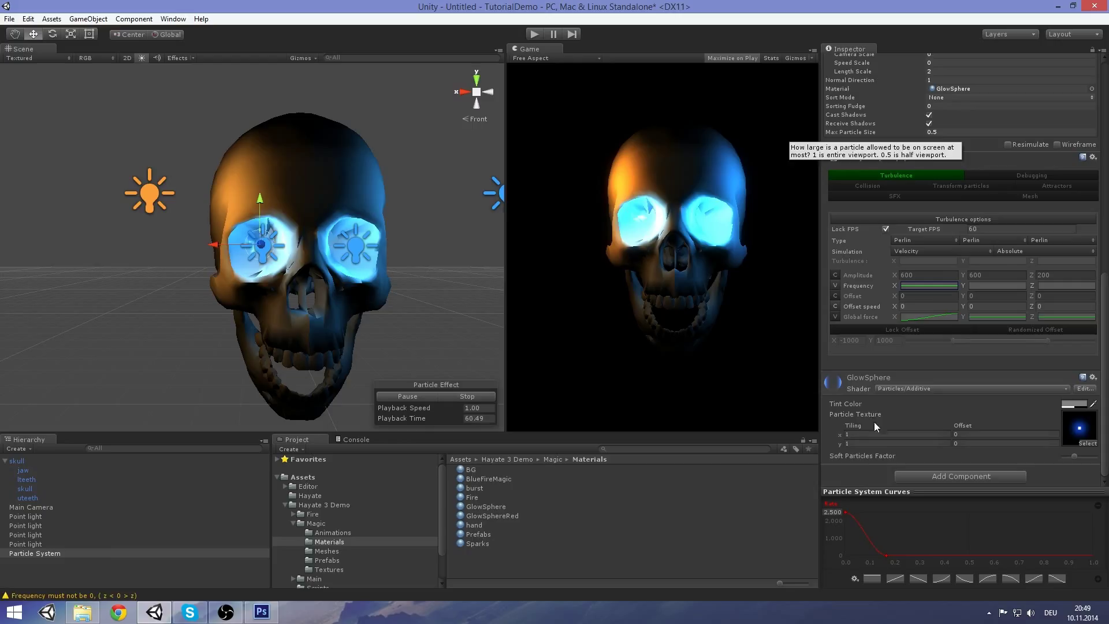
Step: Reopen the X frequency curve and move its end key to about time 5 at value 1
{"action": "left_click", "coordinate": [933, 286]}
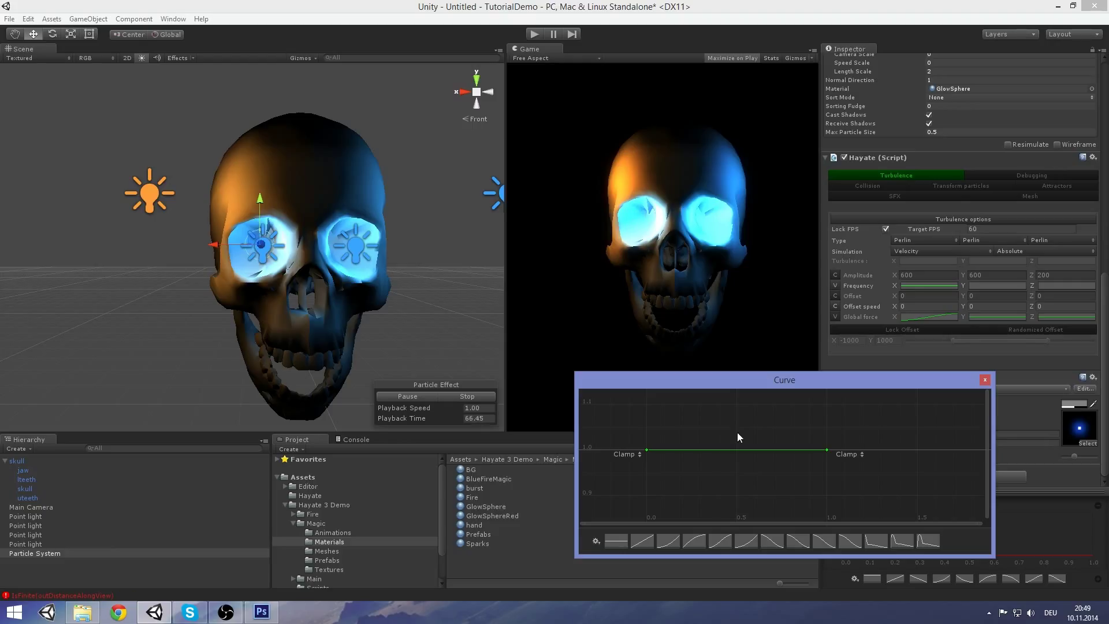
{"action": "middle_click_drag", "start_coordinate": [823, 457], "coordinate": [716, 428]}
{"action": "scroll", "coordinate": [841, 460], "scroll_direction": "down", "scroll_amount": 15}
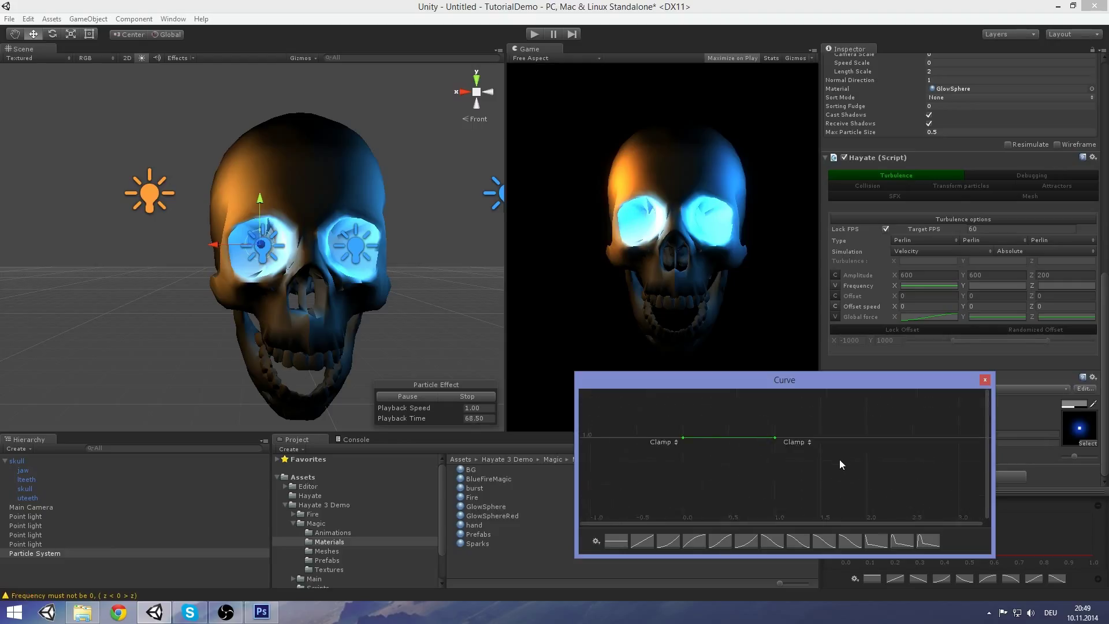
{"action": "middle_click_drag", "start_coordinate": [853, 461], "coordinate": [706, 429]}
{"action": "scroll", "coordinate": [691, 417], "scroll_direction": "down", "scroll_amount": 10}
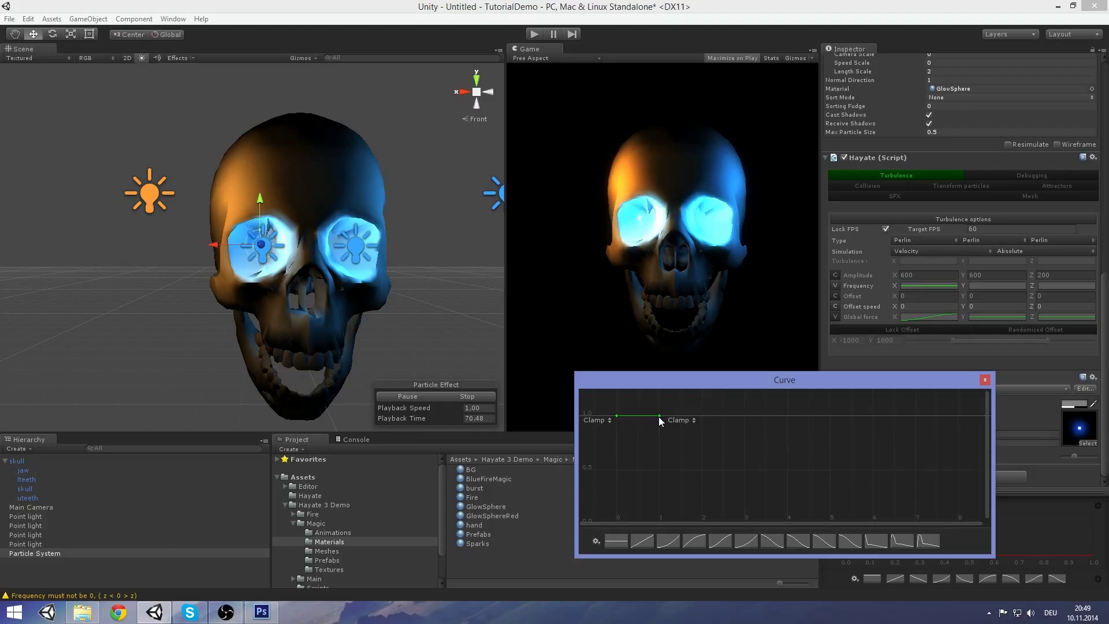
{"action": "left_click_drag", "start_coordinate": [659, 416], "coordinate": [831, 416]}
Step: Raise the start key of the X frequency curve to about 1.5 at time 0
{"action": "middle_click_drag", "start_coordinate": [669, 450], "coordinate": [702, 473]}
{"action": "scroll", "coordinate": [685, 464], "scroll_direction": "down", "scroll_amount": 4}
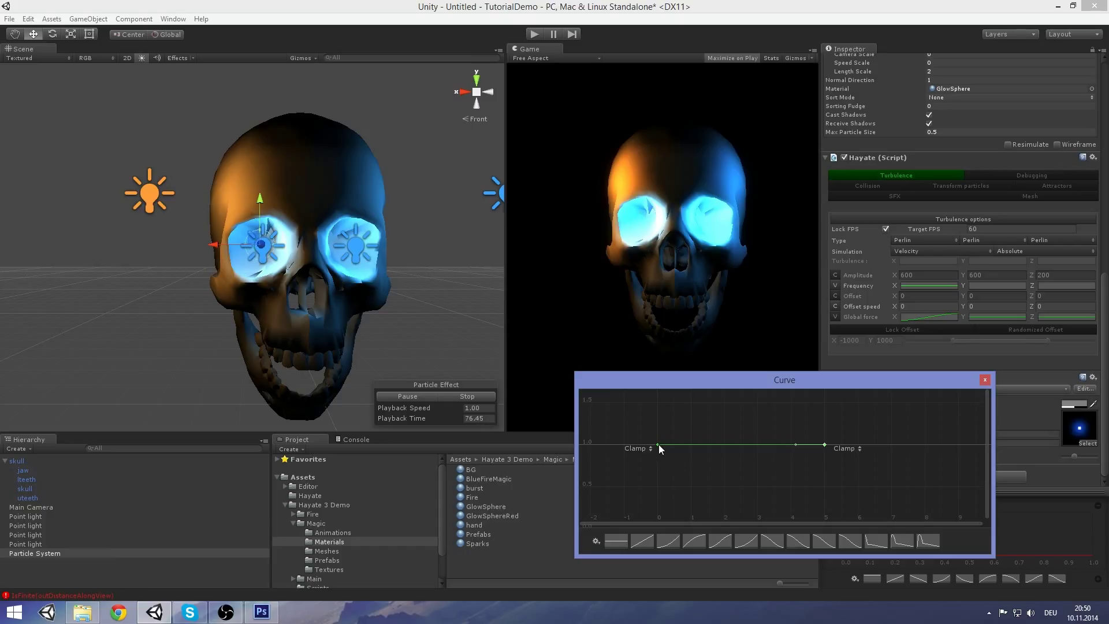
{"action": "left_click_drag", "start_coordinate": [660, 448], "coordinate": [660, 406]}
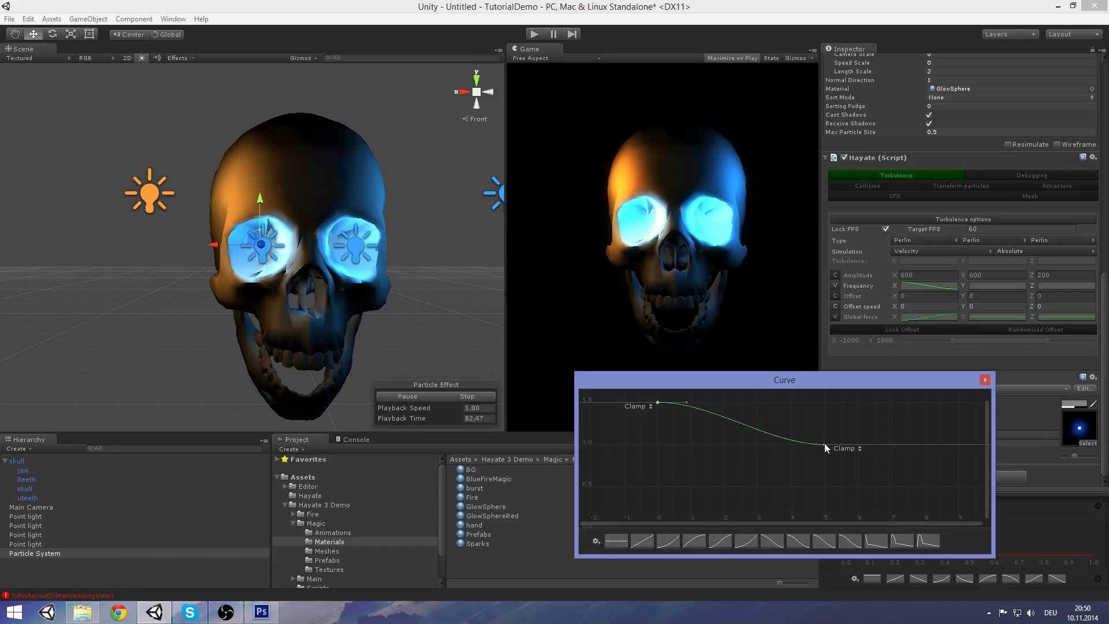
Step: Lower the X frequency curve's end key to about 0.5 at time 5, save the curve as a preset, and close the editor
{"action": "left_click_drag", "start_coordinate": [823, 442], "coordinate": [823, 485]}
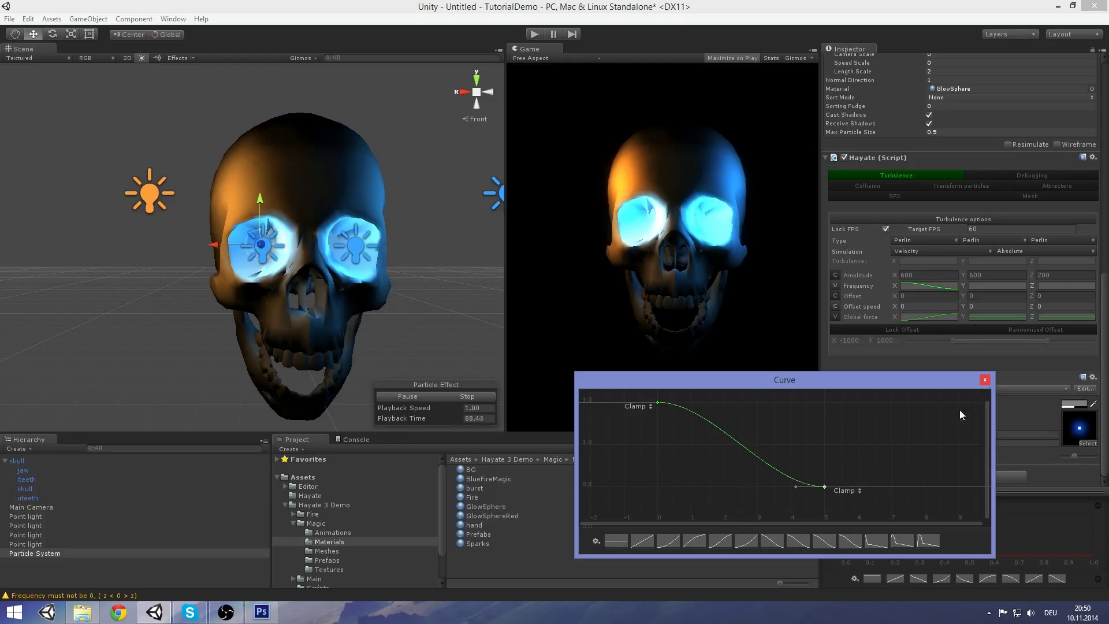
{"action": "left_click", "coordinate": [598, 541]}
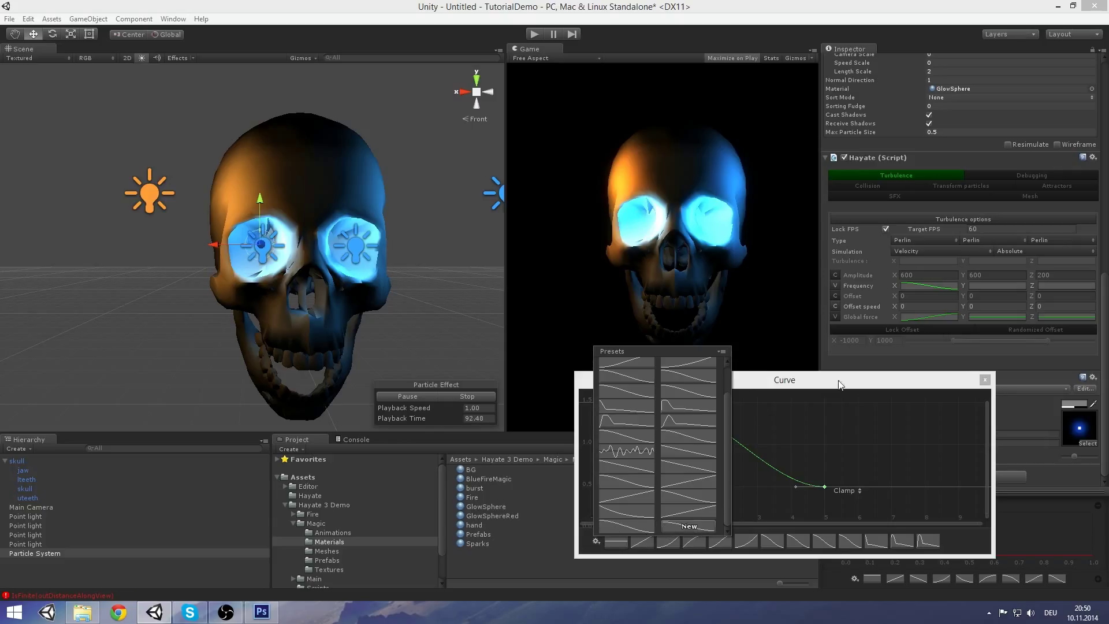
{"action": "left_click", "coordinate": [987, 385]}
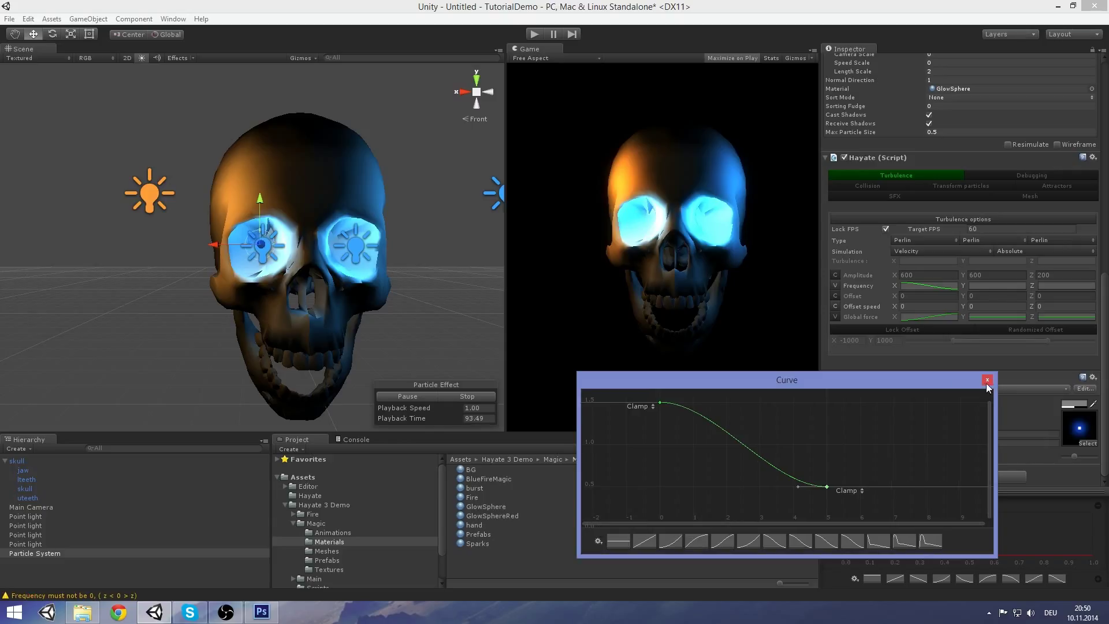
Step: Apply the saved descending curve preset to the Y and Z turbulence frequency and close the curve editor
{"action": "left_click", "coordinate": [985, 289]}
{"action": "left_click", "coordinate": [598, 540]}
{"action": "left_click", "coordinate": [624, 521]}
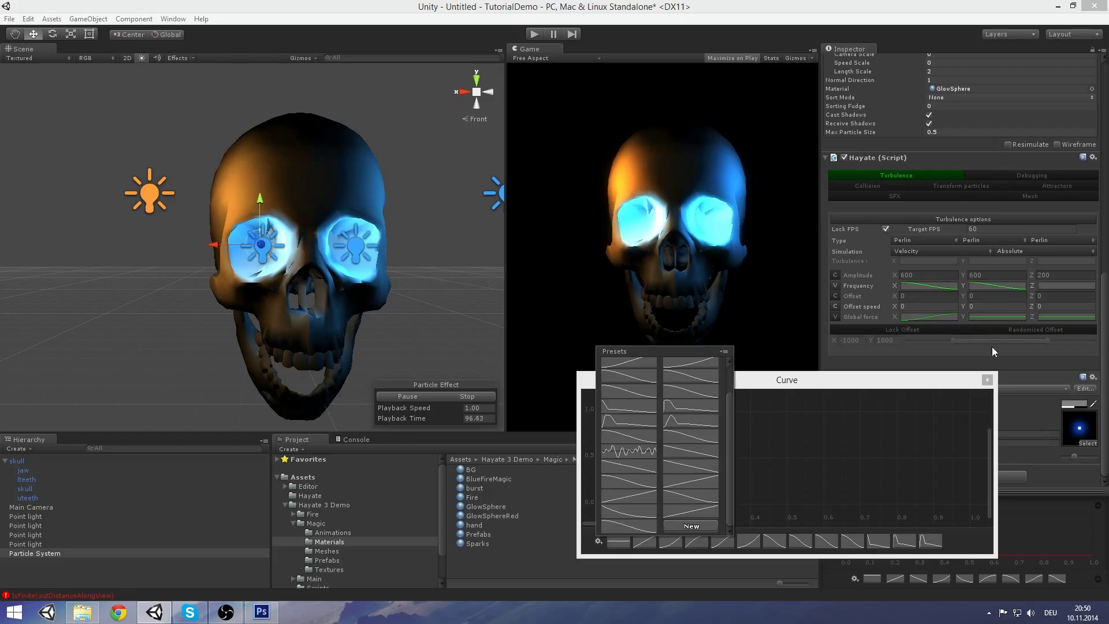
{"action": "left_click", "coordinate": [1044, 285]}
{"action": "left_click", "coordinate": [598, 540]}
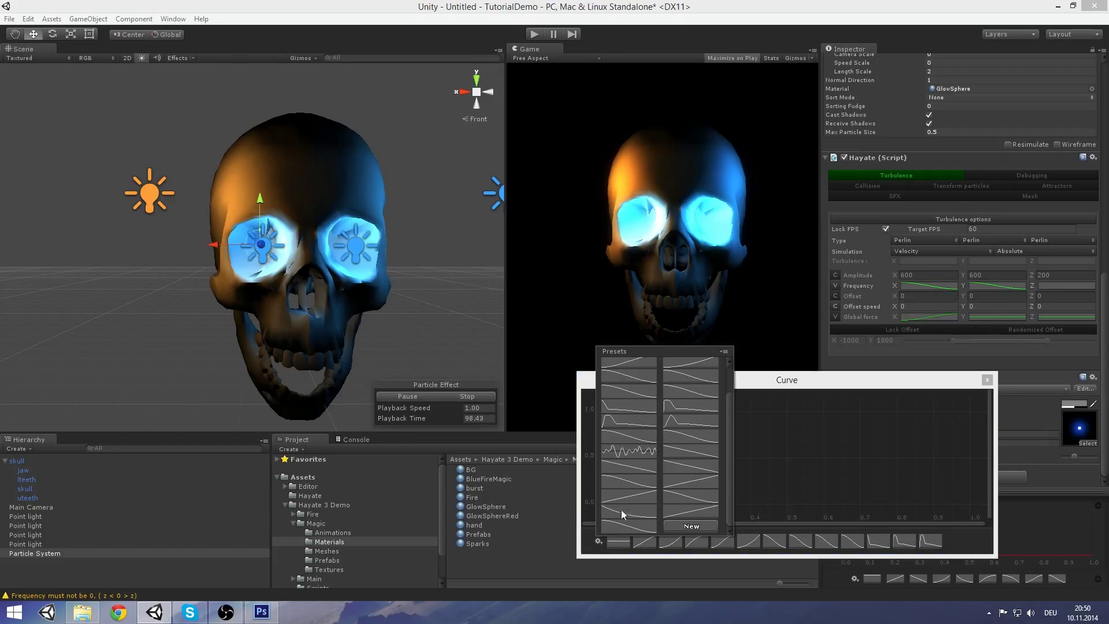
{"action": "left_click", "coordinate": [635, 527]}
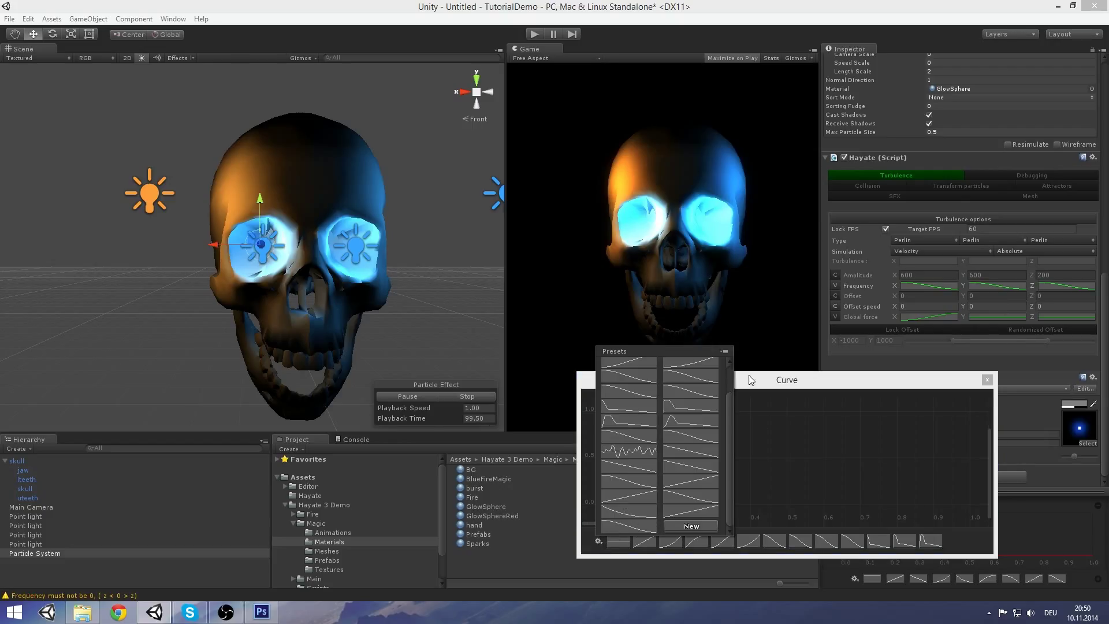
{"action": "left_click", "coordinate": [987, 379]}
Step: Restart the particle simulation and set the X turbulence offset to 0.5
{"action": "left_click", "coordinate": [469, 396]}
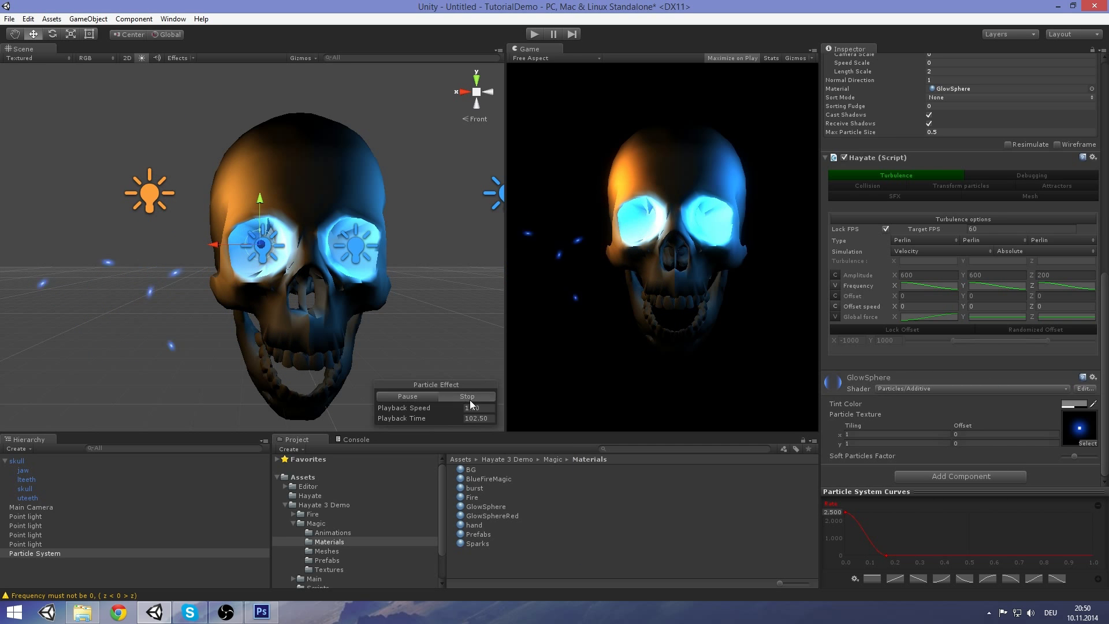
{"action": "left_click", "coordinate": [424, 398]}
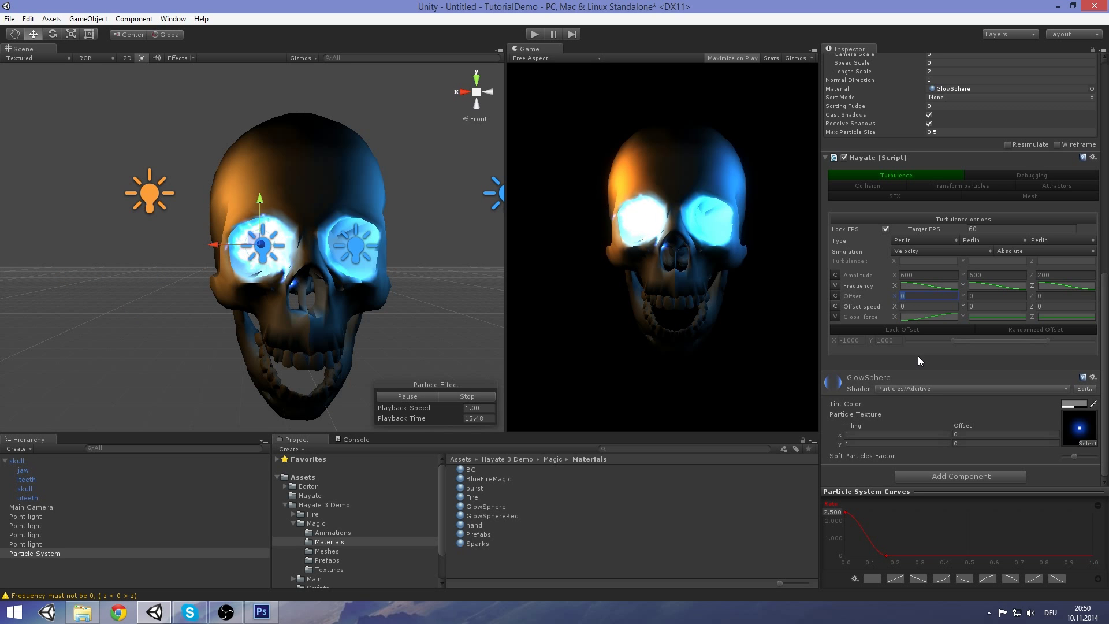
{"action": "type", "text": "0.5"}
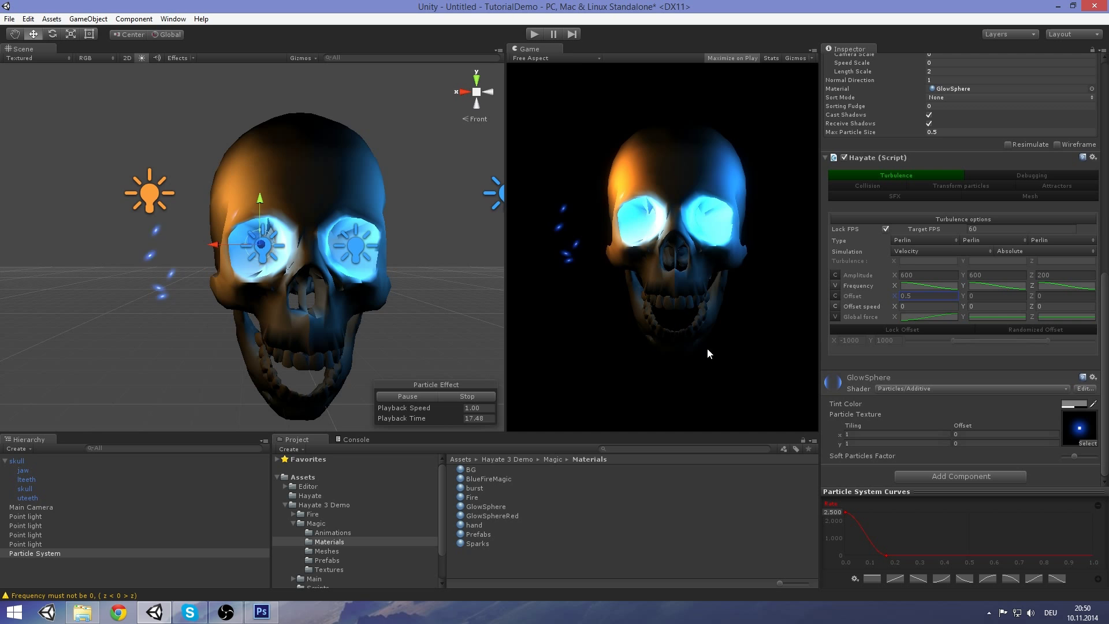
{"action": "left_click_drag", "start_coordinate": [367, 281], "coordinate": [384, 330], "text": "alt"}
{"action": "middle_click_drag", "start_coordinate": [388, 334], "coordinate": [383, 309]}
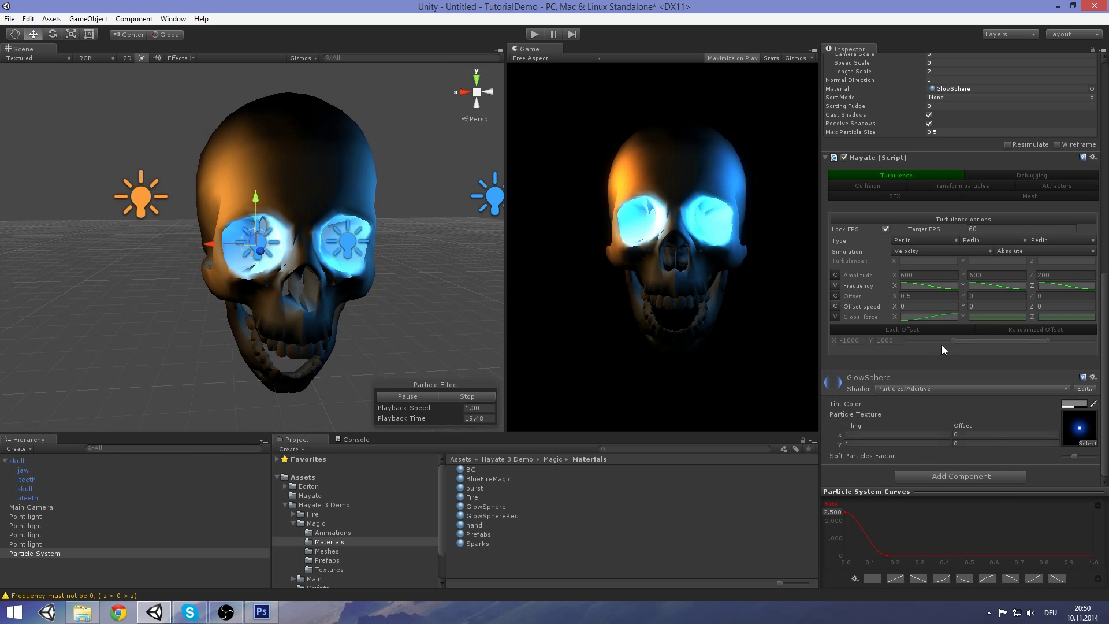
Step: Open the Y global force curve and raise the whole flat curve to about 1.5
{"action": "left_click", "coordinate": [993, 318]}
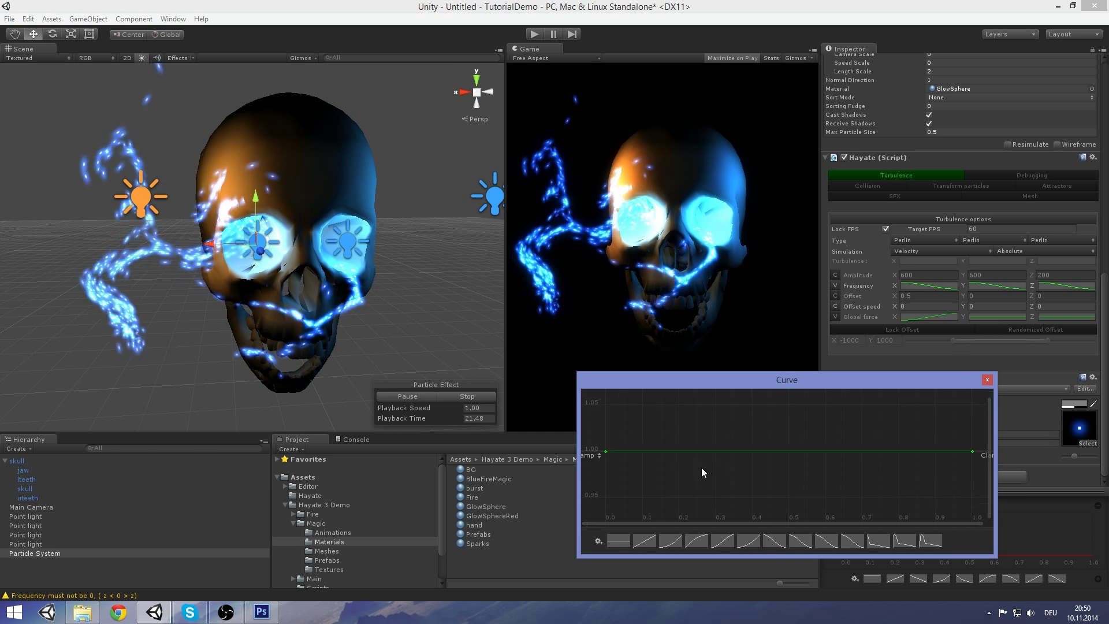
{"action": "scroll", "coordinate": [701, 460], "scroll_direction": "down", "scroll_amount": 4}
{"action": "middle_click_drag", "start_coordinate": [704, 429], "coordinate": [688, 478]}
{"action": "scroll", "coordinate": [694, 469], "scroll_direction": "down", "scroll_amount": 1}
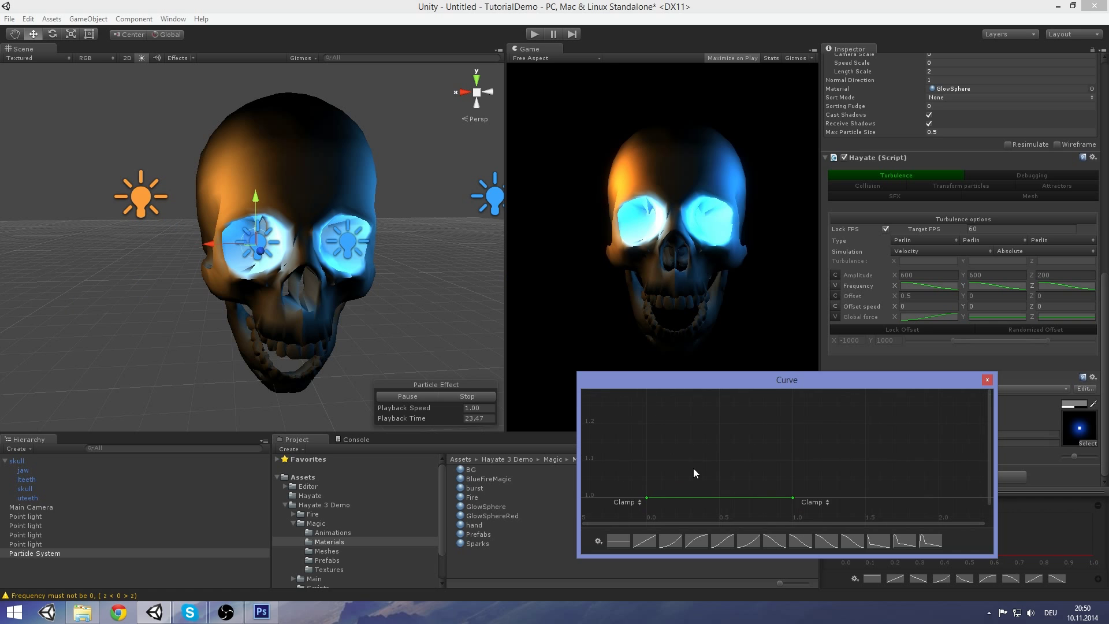
{"action": "left_click_drag", "start_coordinate": [707, 496], "coordinate": [708, 396]}
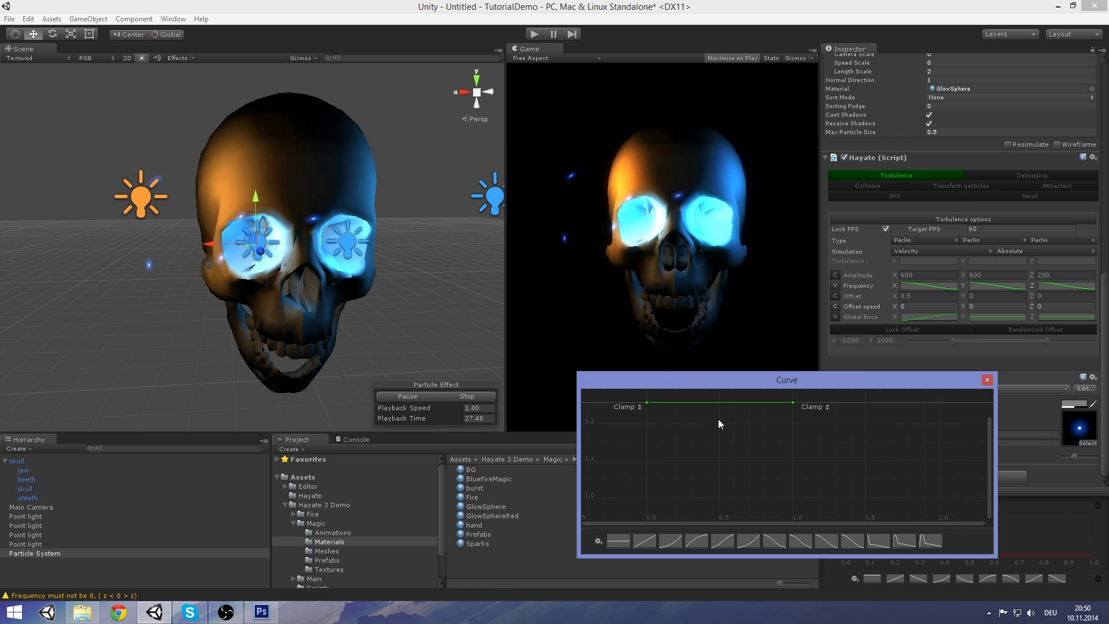
{"action": "scroll", "coordinate": [730, 452], "scroll_direction": "down", "scroll_amount": 2}
{"action": "scroll", "coordinate": [730, 452], "scroll_direction": "down", "scroll_amount": 3}
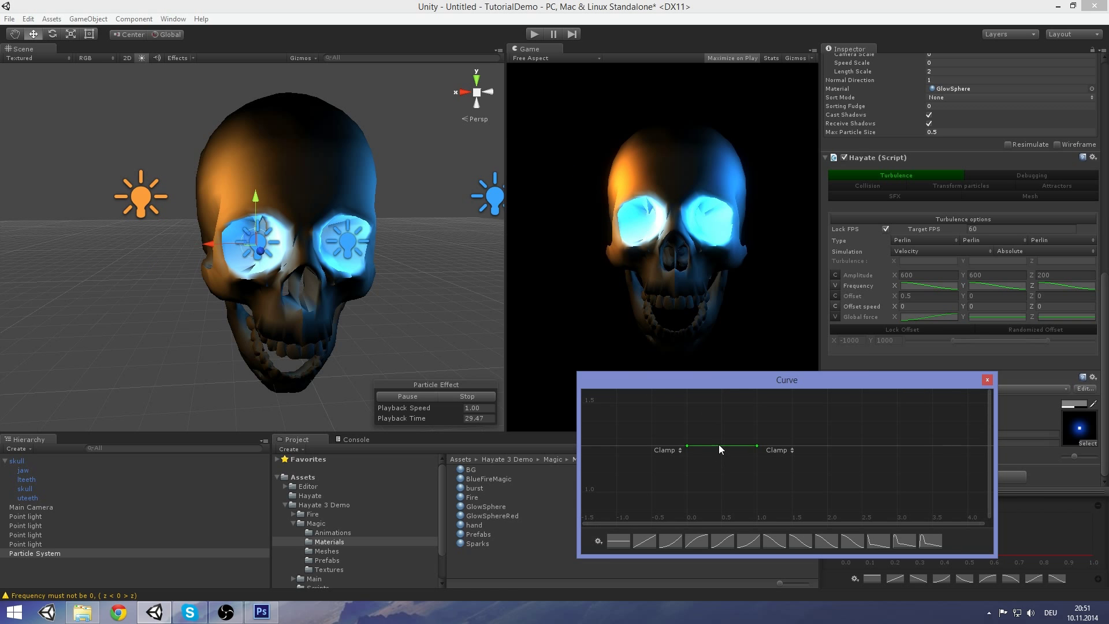
{"action": "left_click_drag", "start_coordinate": [718, 448], "coordinate": [718, 390]}
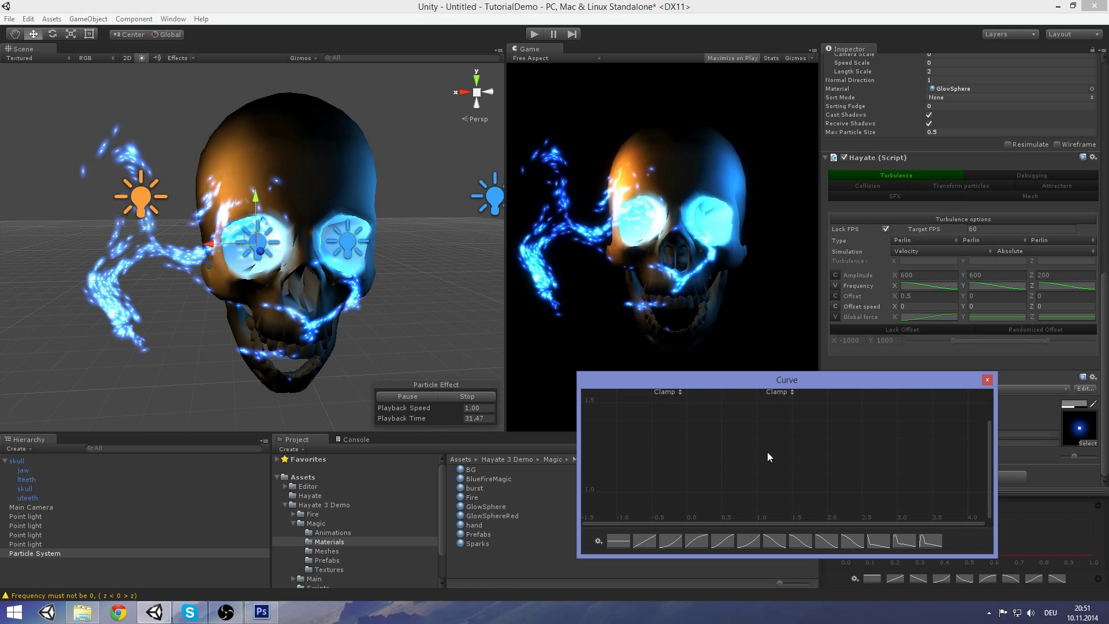
Step: Raise the Y global force curve's start key to about 6.4 and move its end key to about time 4 at value 1.5
{"action": "scroll", "coordinate": [762, 441], "scroll_direction": "down", "scroll_amount": 5}
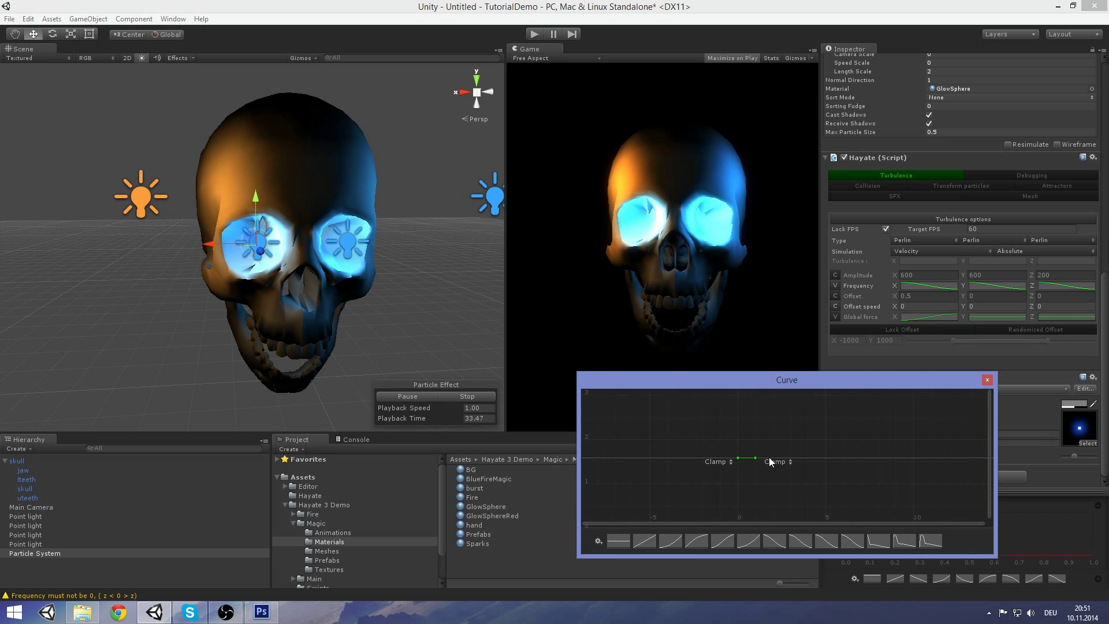
{"action": "scroll", "coordinate": [768, 465], "scroll_direction": "down", "scroll_amount": 5}
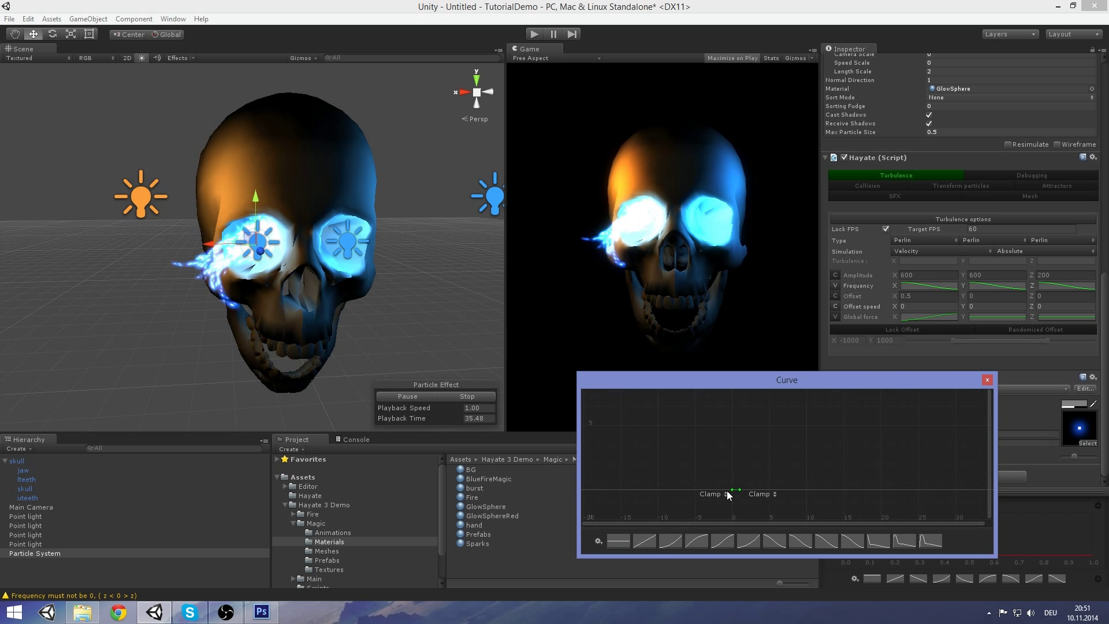
{"action": "left_click_drag", "start_coordinate": [731, 490], "coordinate": [734, 399]}
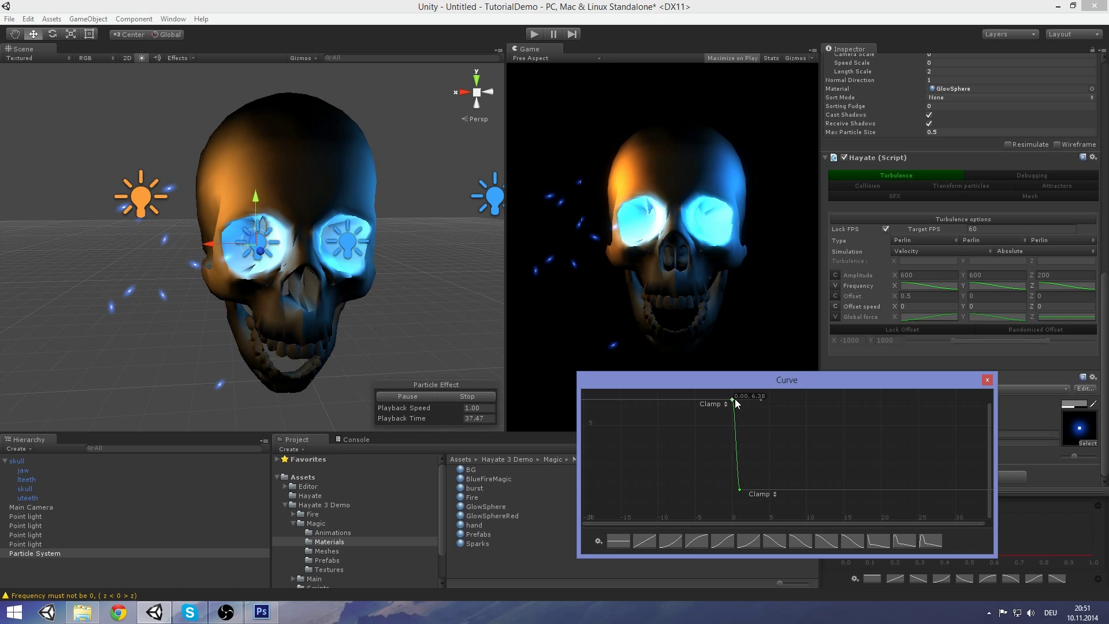
{"action": "scroll", "coordinate": [794, 445], "scroll_direction": "down", "scroll_amount": 3}
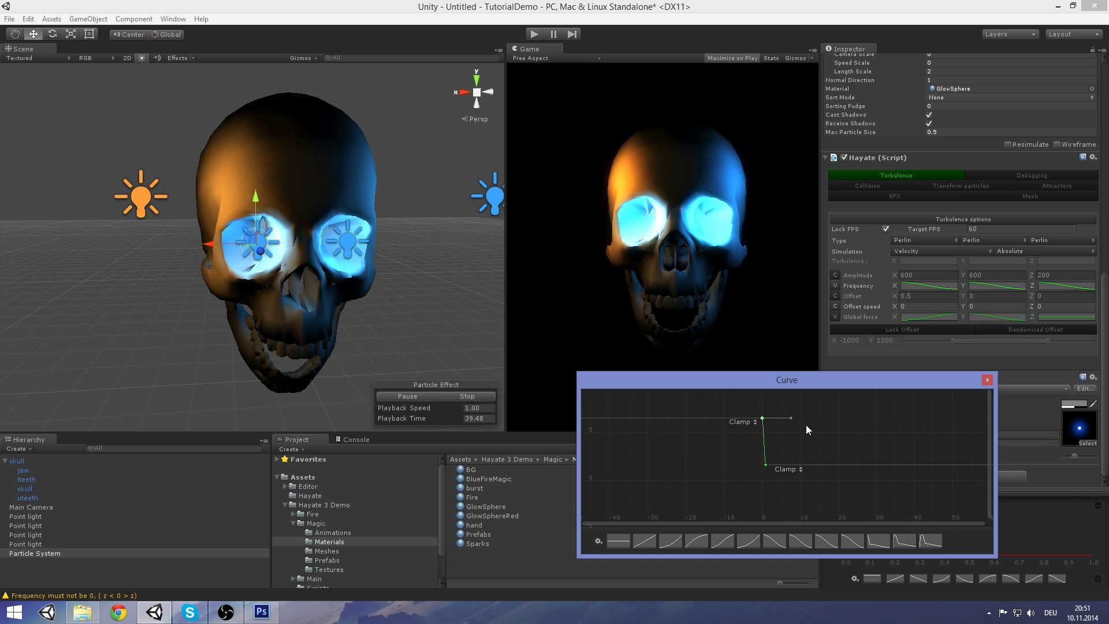
{"action": "left_click_drag", "start_coordinate": [760, 462], "coordinate": [778, 462]}
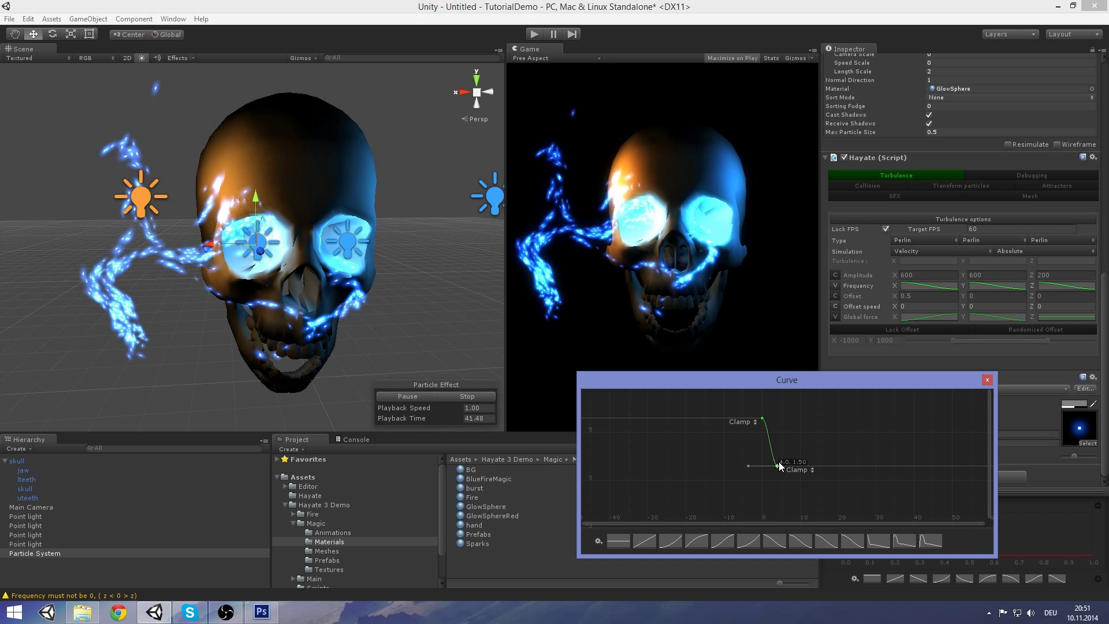
Step: Raise the start key of the Y global force curve to about 70 at time 0
{"action": "scroll", "coordinate": [758, 465], "scroll_direction": "down", "scroll_amount": 4}
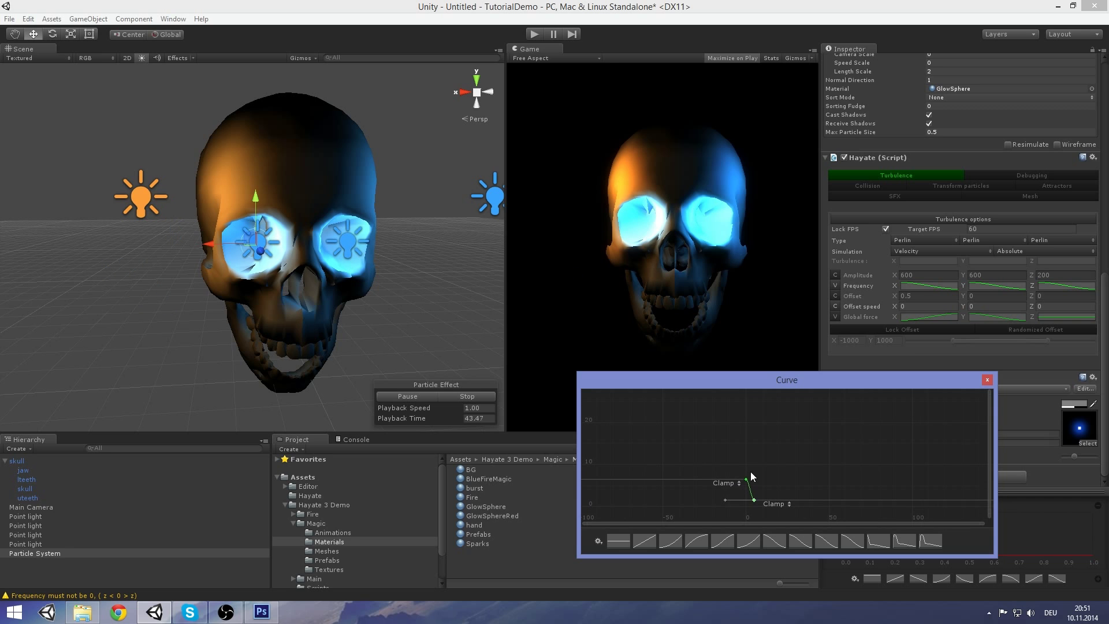
{"action": "left_click_drag", "start_coordinate": [745, 420], "coordinate": [743, 387]}
{"action": "scroll", "coordinate": [810, 440], "scroll_direction": "down", "scroll_amount": 3}
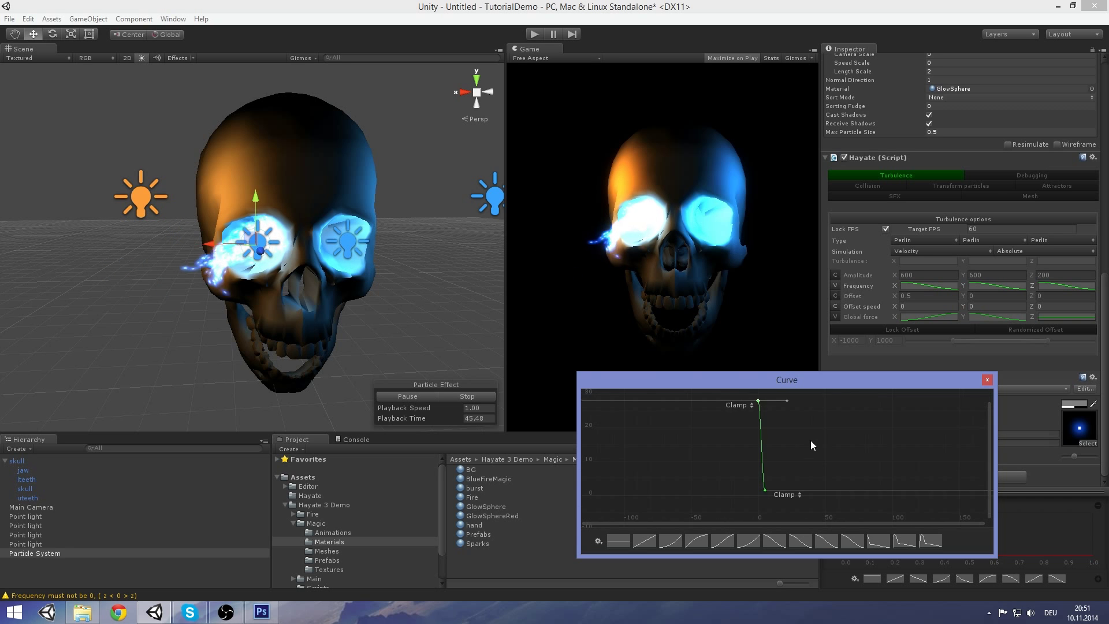
{"action": "middle_click_drag", "start_coordinate": [812, 428], "coordinate": [764, 463]}
{"action": "scroll", "coordinate": [764, 462], "scroll_direction": "down", "scroll_amount": 4}
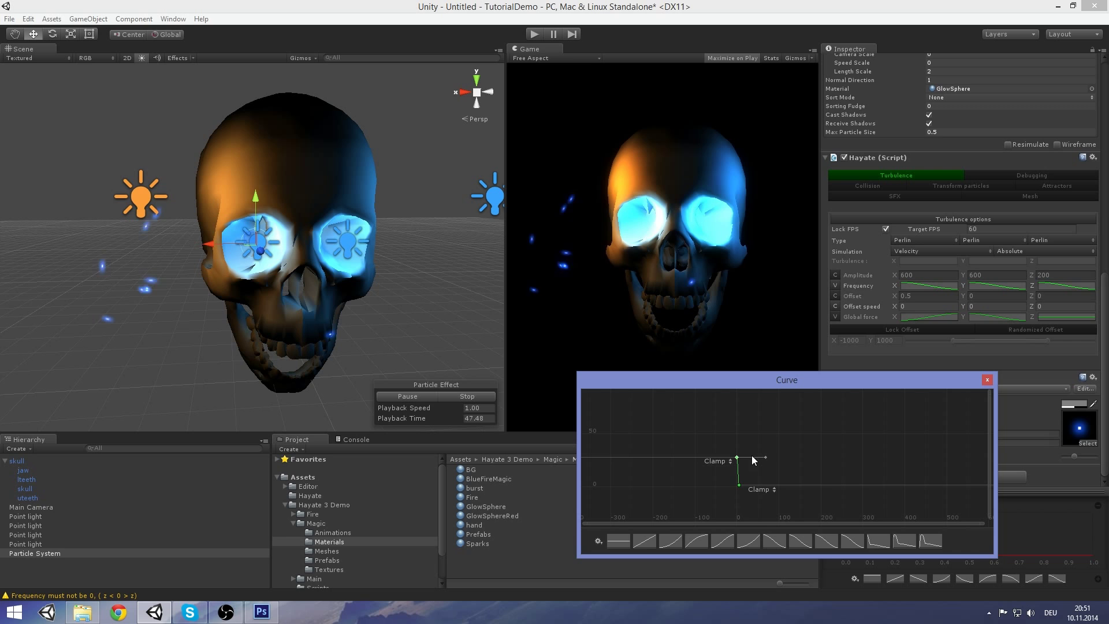
{"action": "left_click_drag", "start_coordinate": [737, 456], "coordinate": [737, 417]}
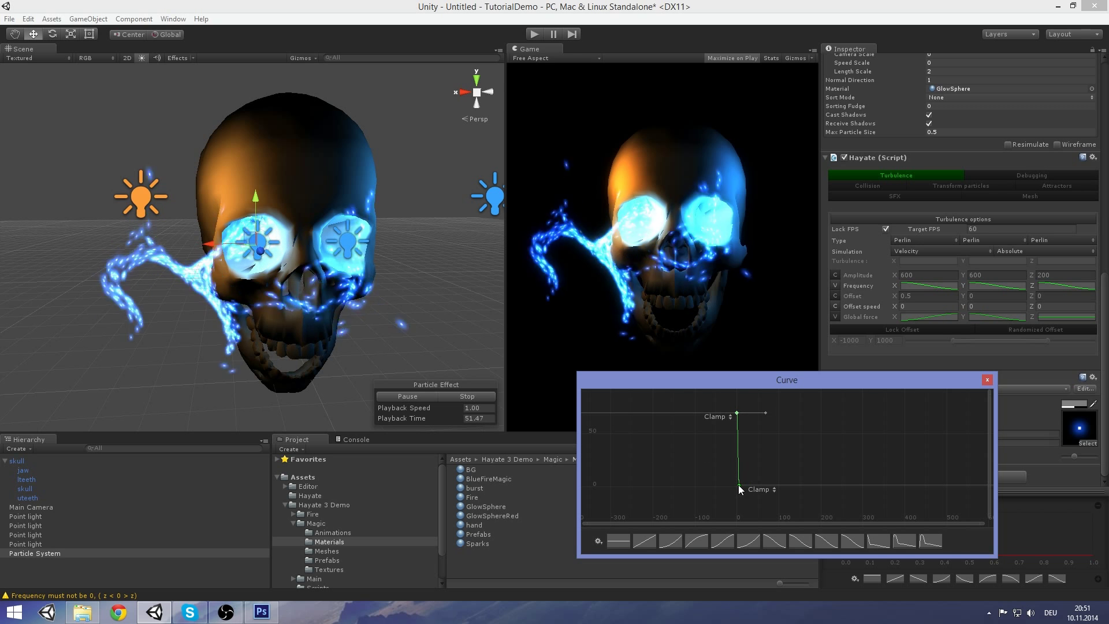
Step: Move the Y global force curve's end key to time 5 at value 70 and close the curve editor
{"action": "left_click_drag", "start_coordinate": [739, 485], "coordinate": [739, 414]}
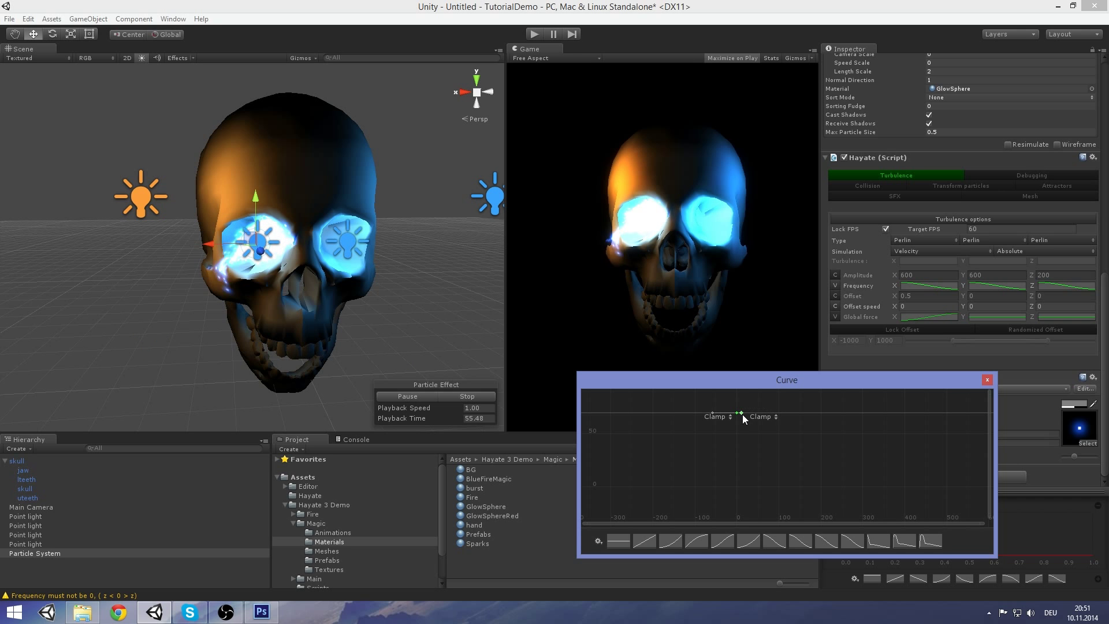
{"action": "scroll", "coordinate": [764, 433], "scroll_direction": "up", "scroll_amount": 3}
{"action": "key", "text": "ctrl+a"}
{"action": "key", "text": "f"}
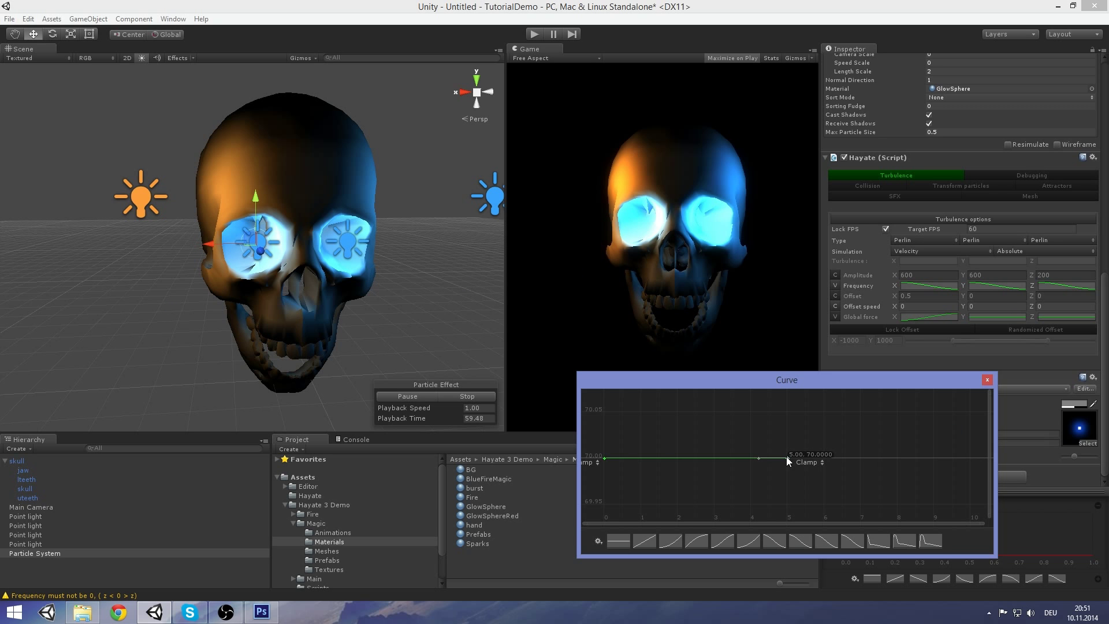
{"action": "scroll", "coordinate": [830, 459], "scroll_direction": "down", "scroll_amount": 4}
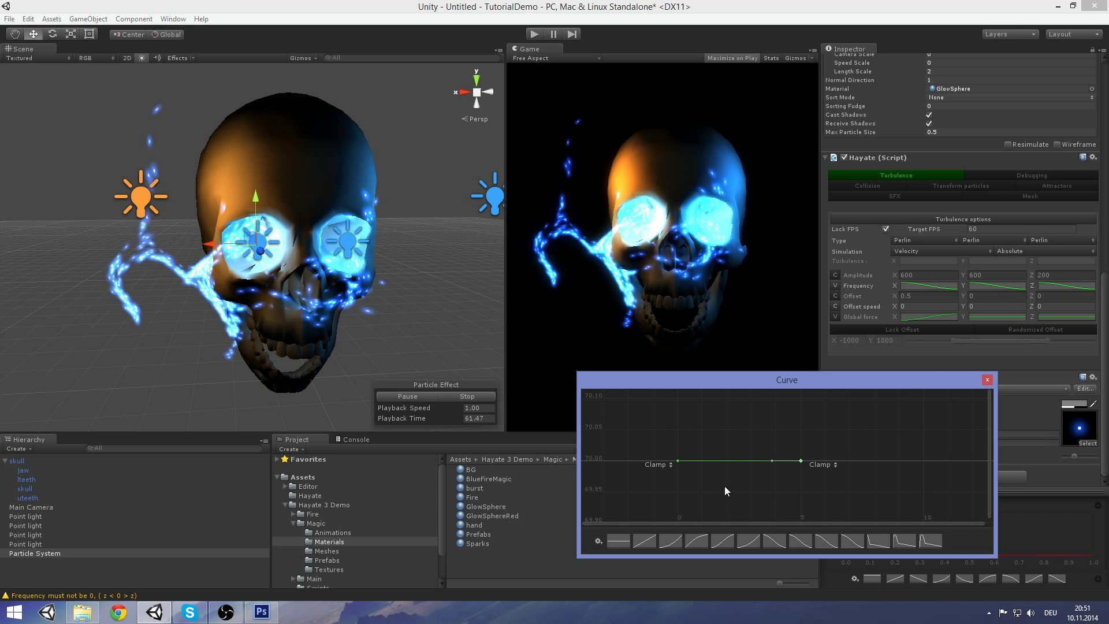
{"action": "left_click", "coordinate": [987, 381]}
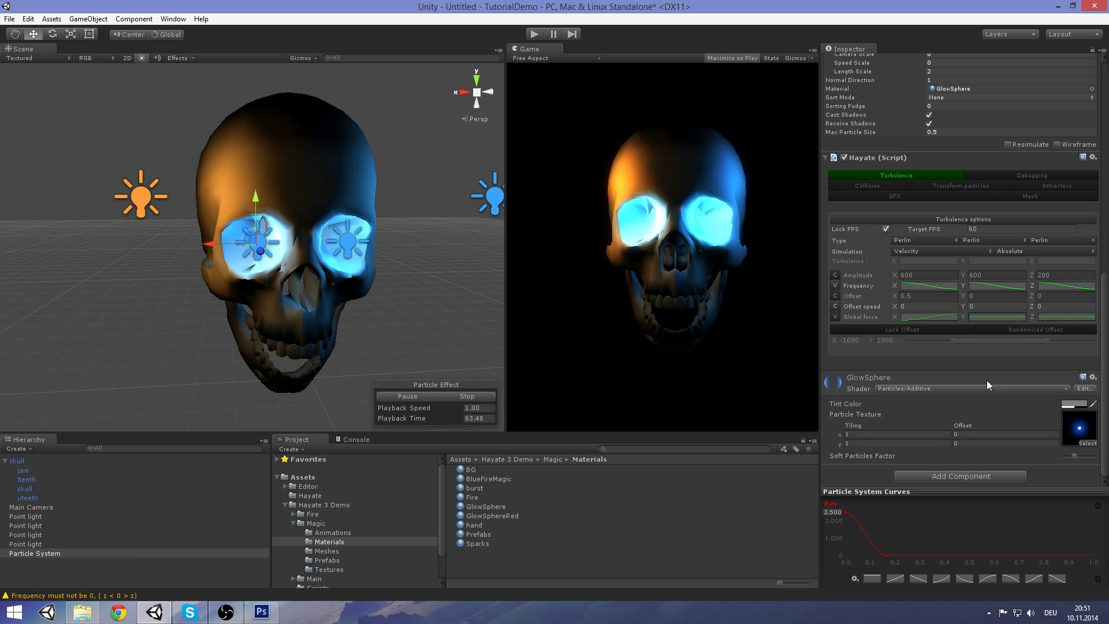
Step: Lower the start key of the Z frequency curve to about 1 at time 0 and close the curve editor
{"action": "left_click", "coordinate": [1045, 285]}
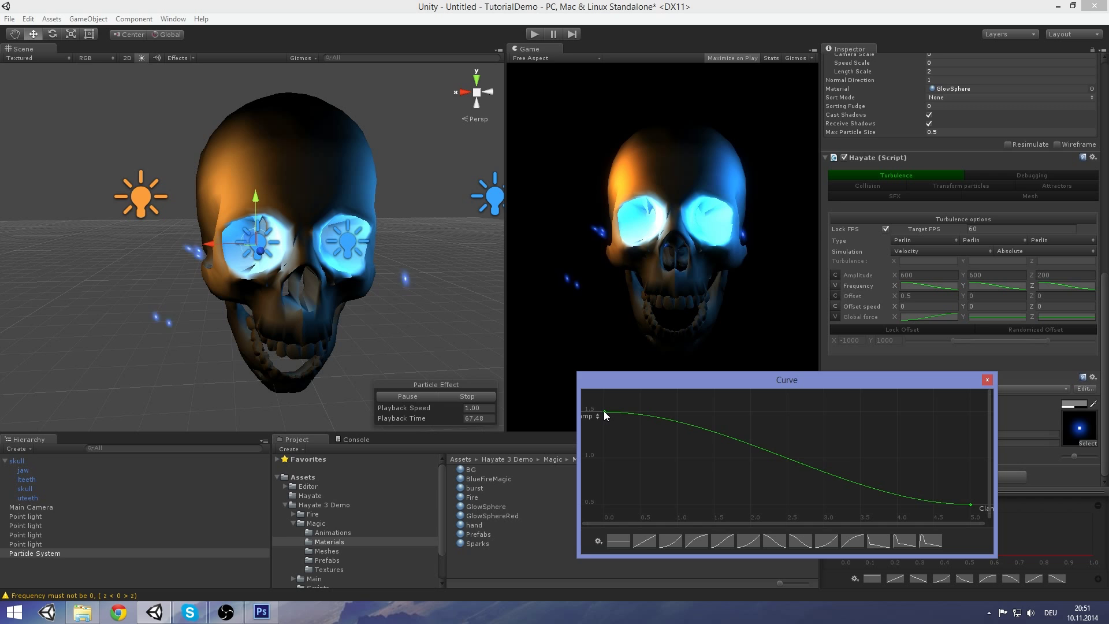
{"action": "left_click_drag", "start_coordinate": [604, 410], "coordinate": [604, 459]}
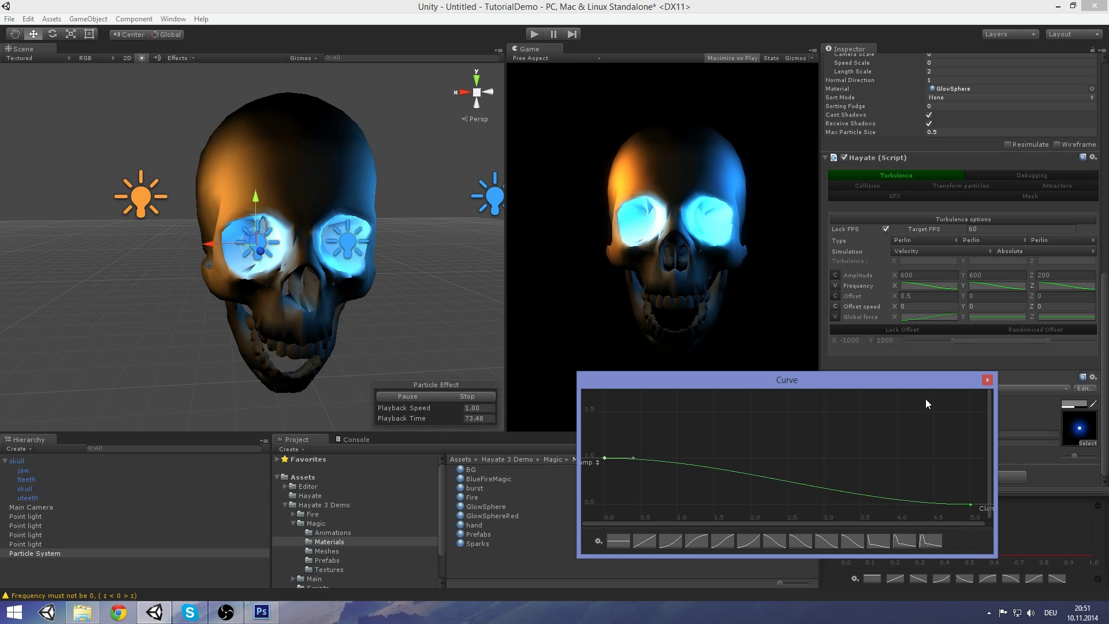
{"action": "left_click", "coordinate": [989, 382]}
Step: Examine the particle stream around the glowing eye socket from several angles and up close
{"action": "middle_click_drag", "start_coordinate": [314, 280], "coordinate": [371, 317]}
{"action": "left_click_drag", "start_coordinate": [358, 317], "coordinate": [466, 327], "text": "alt"}
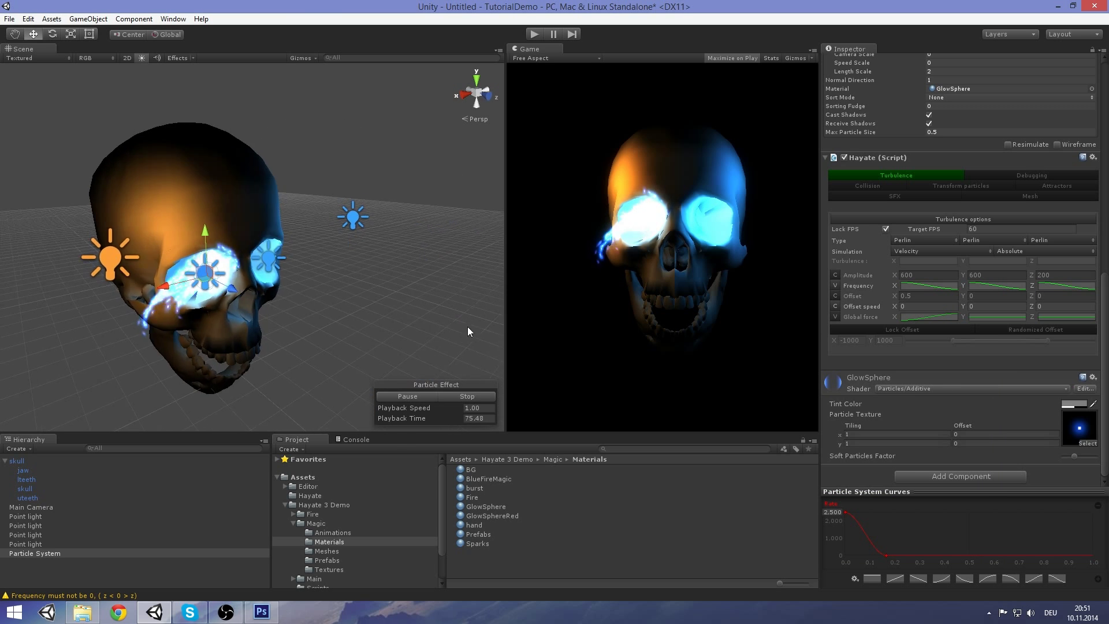
{"action": "middle_click_drag", "start_coordinate": [344, 321], "coordinate": [484, 308]}
{"action": "left_click_drag", "start_coordinate": [364, 298], "coordinate": [299, 213], "text": "alt"}
{"action": "scroll", "coordinate": [455, 287], "scroll_direction": "up", "scroll_amount": 3}
{"action": "scroll", "coordinate": [456, 288], "scroll_direction": "up", "scroll_amount": 3}
{"action": "scroll", "coordinate": [299, 213], "scroll_direction": "up", "scroll_amount": 2}
{"action": "middle_click_drag", "start_coordinate": [299, 212], "coordinate": [428, 204]}
{"action": "left_click_drag", "start_coordinate": [429, 204], "coordinate": [283, 226], "text": "alt"}
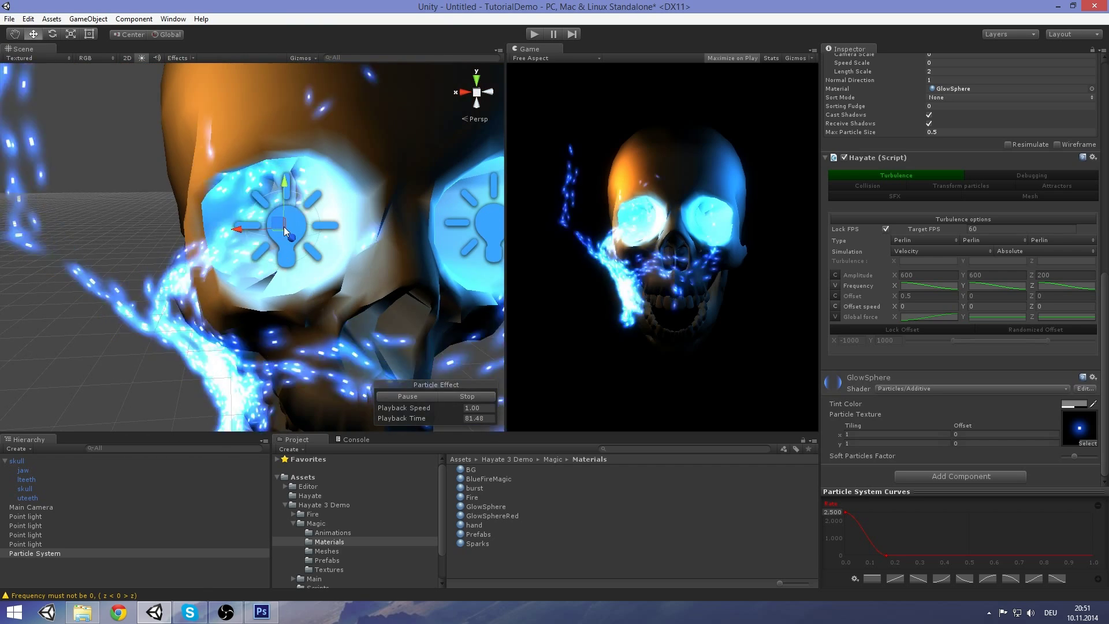
Step: Set the X turbulence offset to 0.1
{"action": "scroll", "coordinate": [1032, 223], "scroll_direction": "up", "scroll_amount": 3}
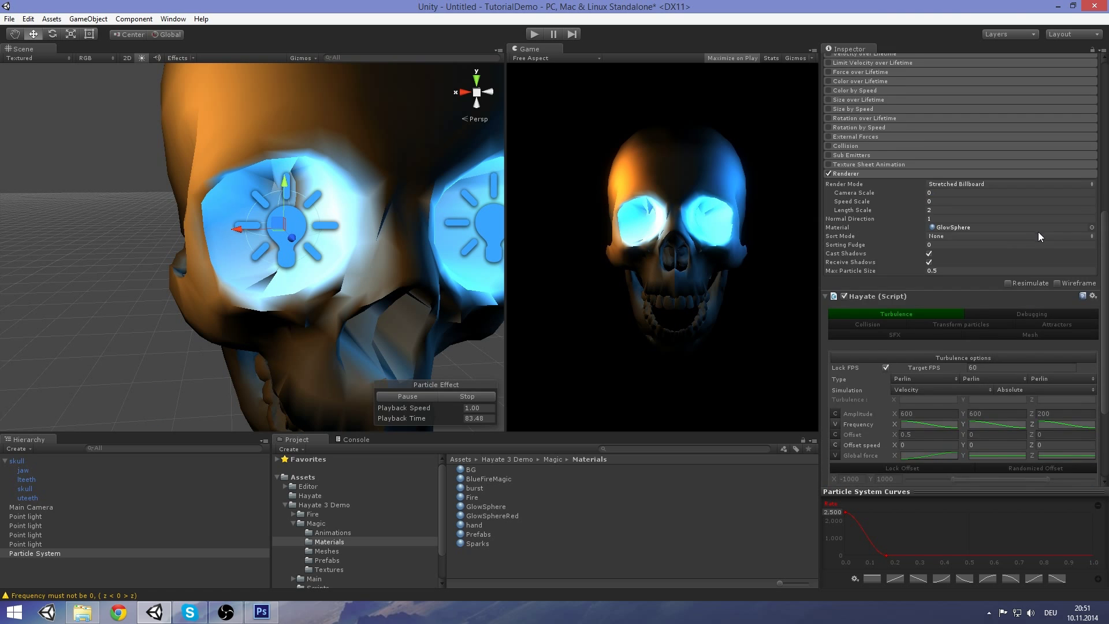
{"action": "scroll", "coordinate": [1037, 231], "scroll_direction": "down", "scroll_amount": 3}
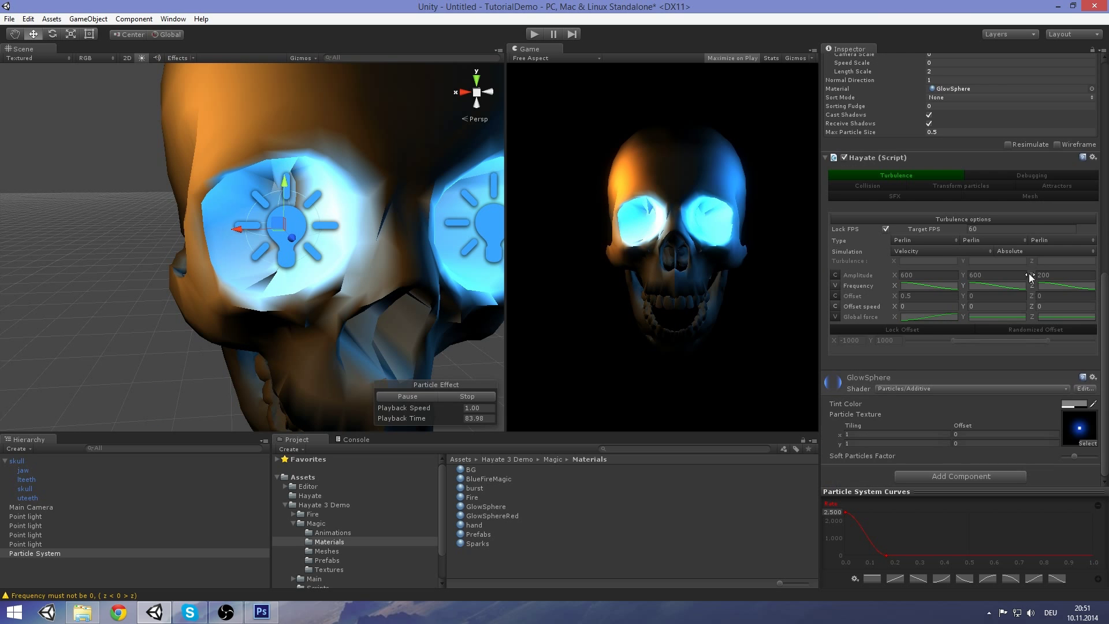
{"action": "left_click", "coordinate": [920, 300]}
{"action": "type", "text": "1"}
{"action": "left_click_drag", "start_coordinate": [895, 297], "coordinate": [909, 297]}
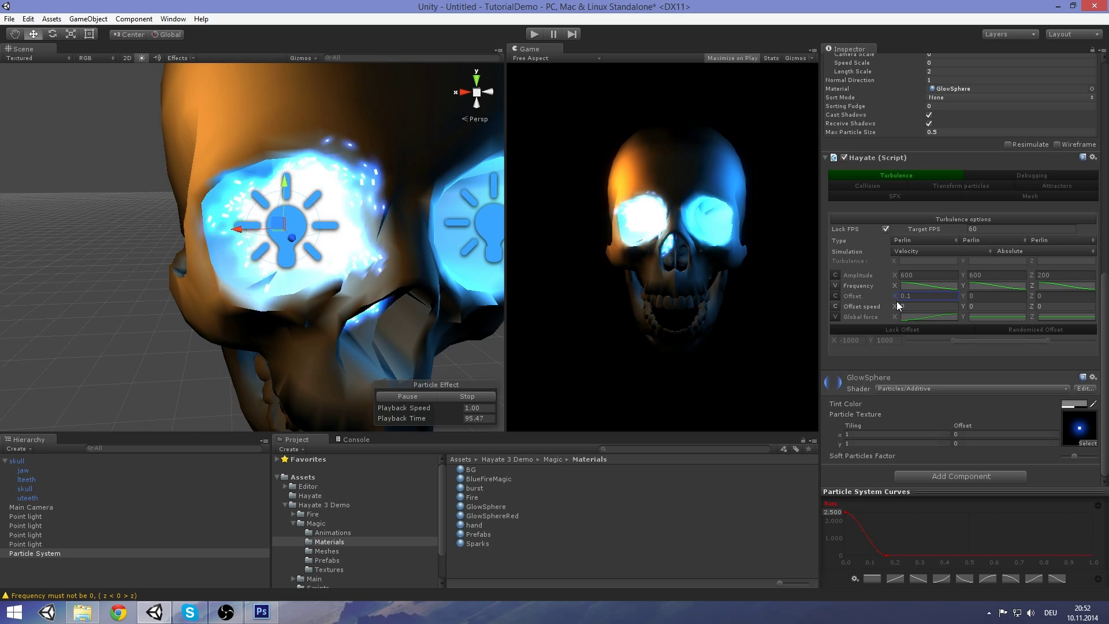
Step: Set the X turbulence offset to 0.4 and restart the particle simulation to preview it
{"action": "key", "text": "BackSpace"}
{"action": "type", "text": "4"}
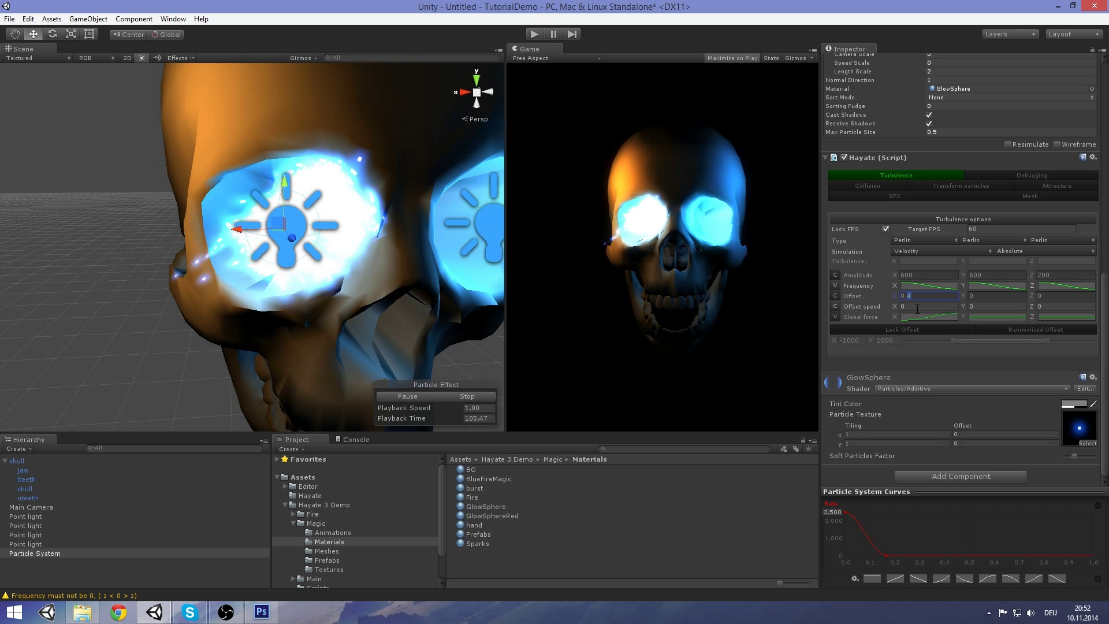
{"action": "scroll", "coordinate": [985, 317], "scroll_direction": "up", "scroll_amount": 15}
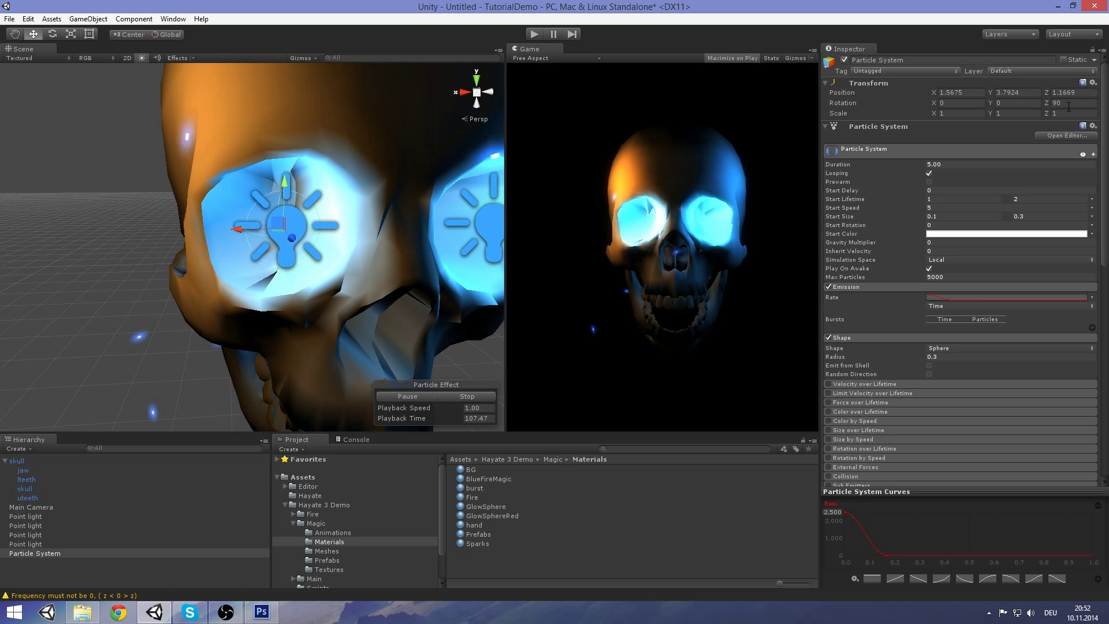
{"action": "left_click", "coordinate": [447, 395]}
{"action": "left_click", "coordinate": [417, 396]}
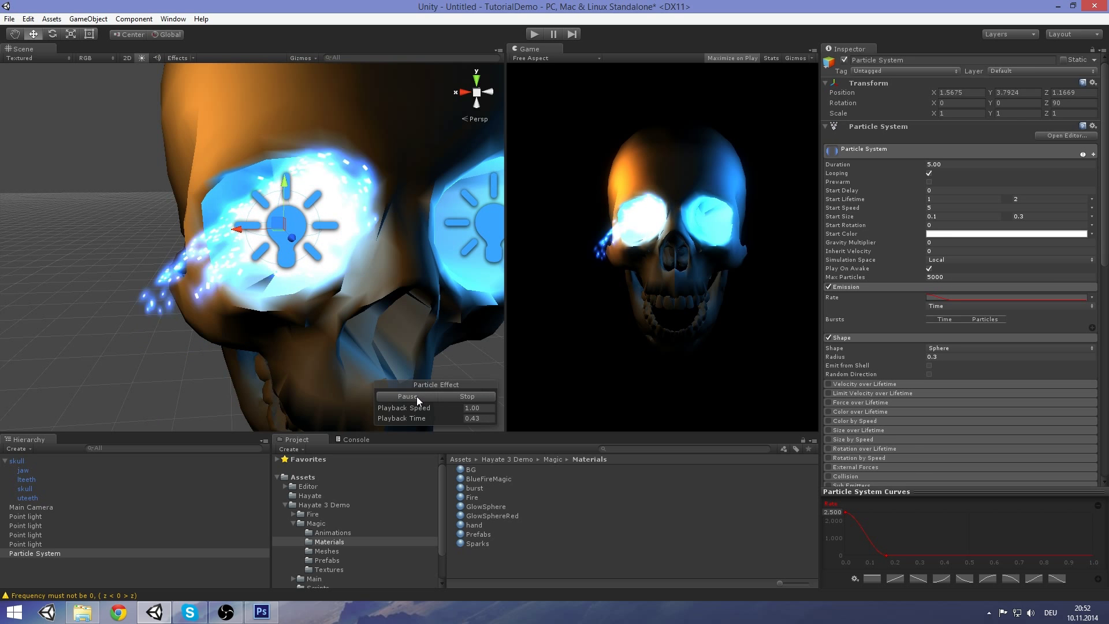
{"action": "left_click", "coordinate": [417, 396]}
Step: Rotate the particle system to about 159.65 degrees on Z and replay its emission from the eye socket
{"action": "middle_click_drag", "start_coordinate": [364, 217], "coordinate": [364, 178]}
{"action": "scroll", "coordinate": [316, 223], "scroll_direction": "down", "scroll_amount": 4}
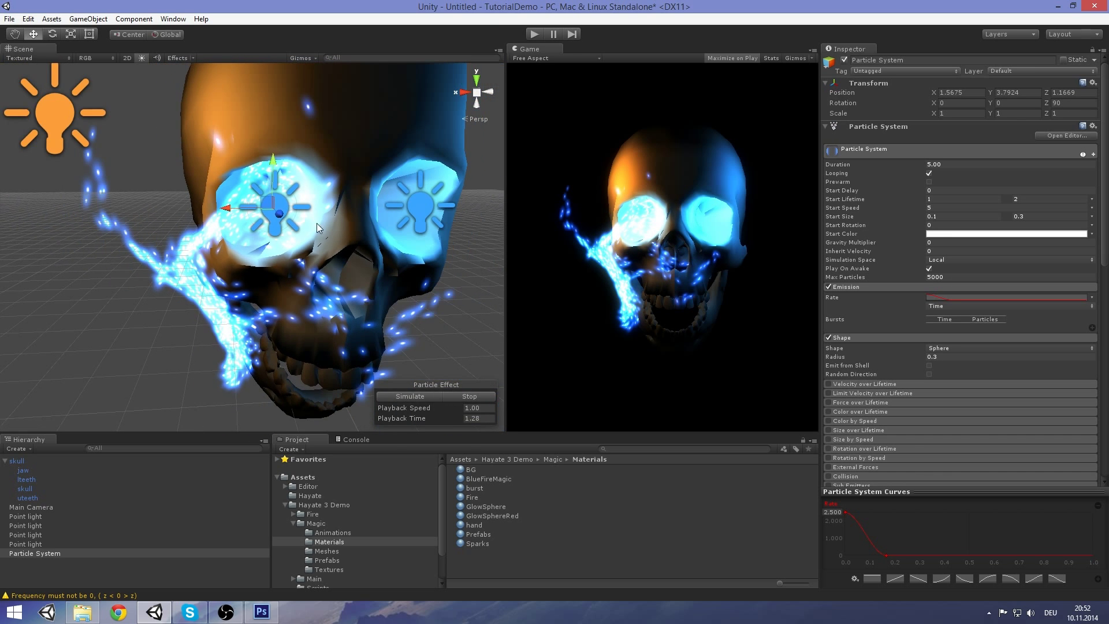
{"action": "key", "text": "e"}
{"action": "right_click_drag", "start_coordinate": [258, 178], "coordinate": [301, 194]}
{"action": "mouse_move", "coordinate": [300, 194]}
{"action": "left_mouse_down", "text": "alt"}
{"action": "mouse_move", "coordinate": [348, 228]}
{"action": "mouse_move", "coordinate": [329, 214]}
{"action": "mouse_move", "coordinate": [348, 189]}
{"action": "mouse_move", "coordinate": [424, 150]}
{"action": "left_mouse_up", "text": "alt"}
{"action": "left_click", "coordinate": [429, 396]}
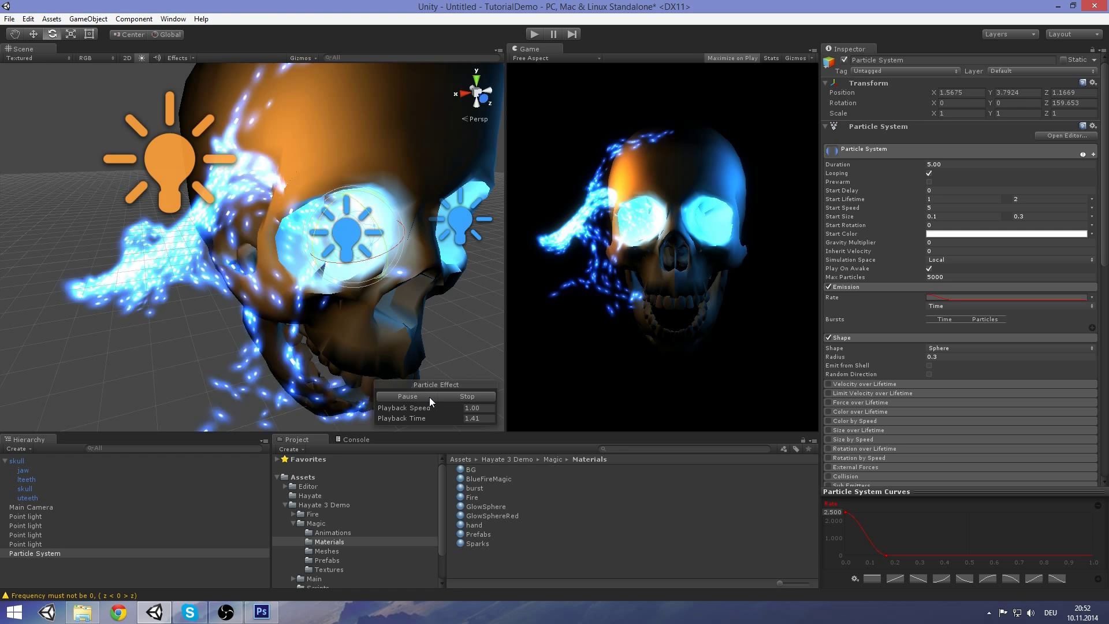
{"action": "left_click", "coordinate": [460, 396]}
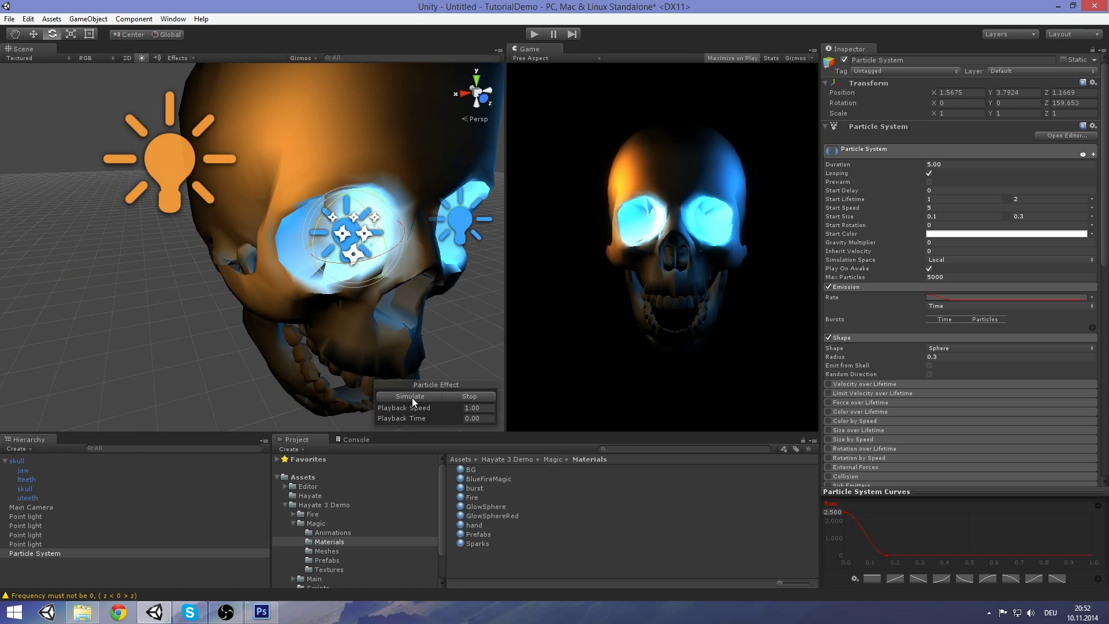
{"action": "left_click", "coordinate": [411, 397]}
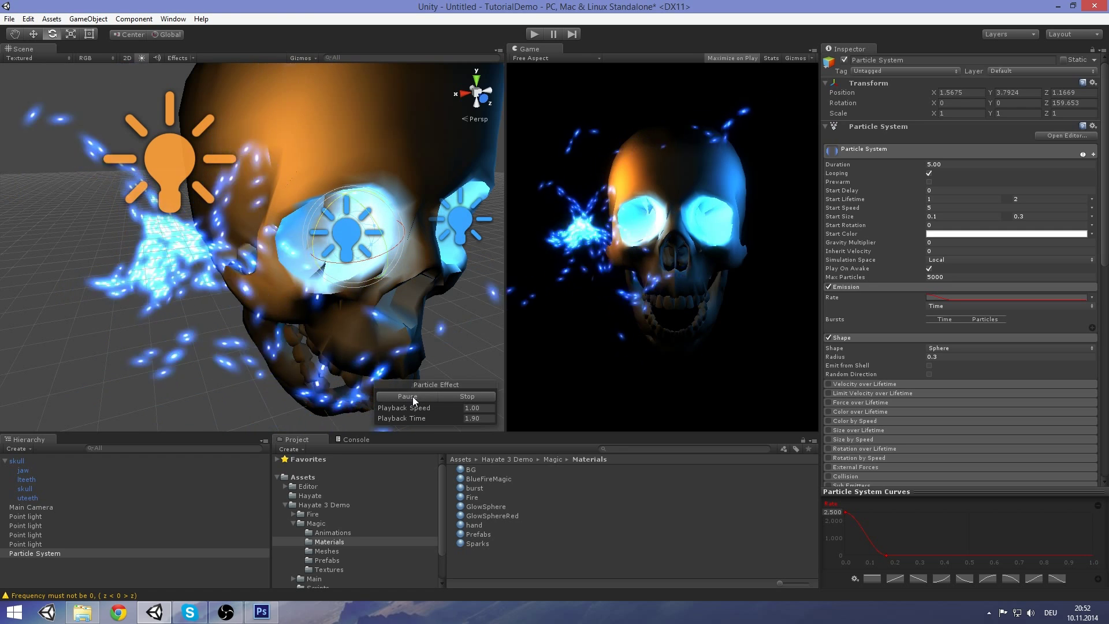
{"action": "left_click", "coordinate": [469, 394]}
{"action": "left_click", "coordinate": [414, 396]}
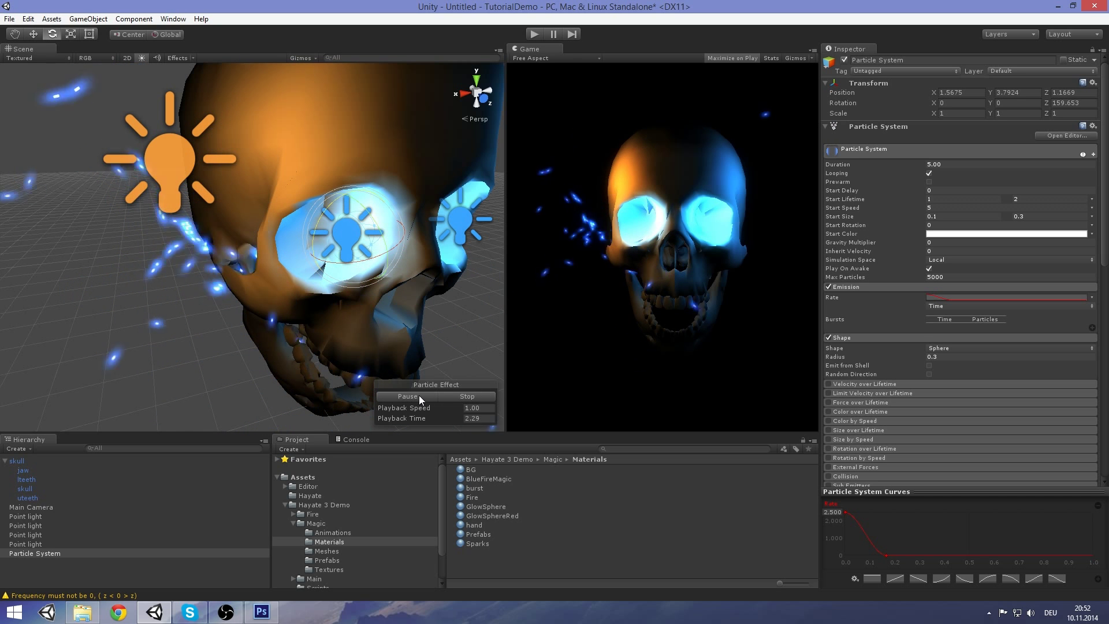
{"action": "left_click", "coordinate": [456, 395]}
Step: Enable Limit Velocity over Lifetime for the particles and switch its Speed to a curve
{"action": "scroll", "coordinate": [924, 347], "scroll_direction": "down", "scroll_amount": 3}
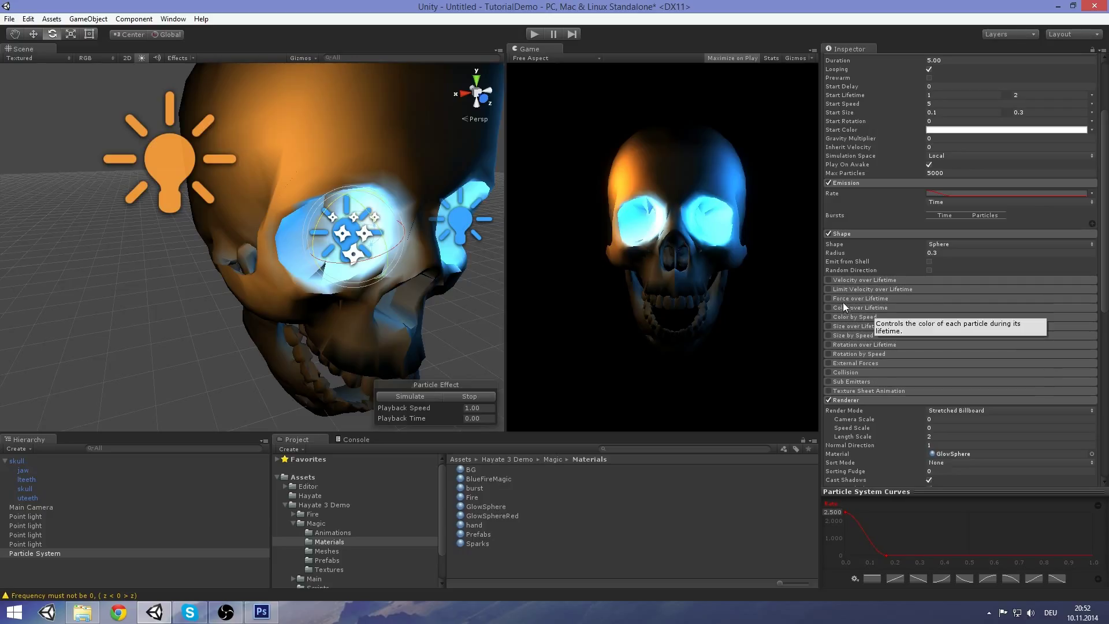
{"action": "left_click", "coordinate": [858, 289]}
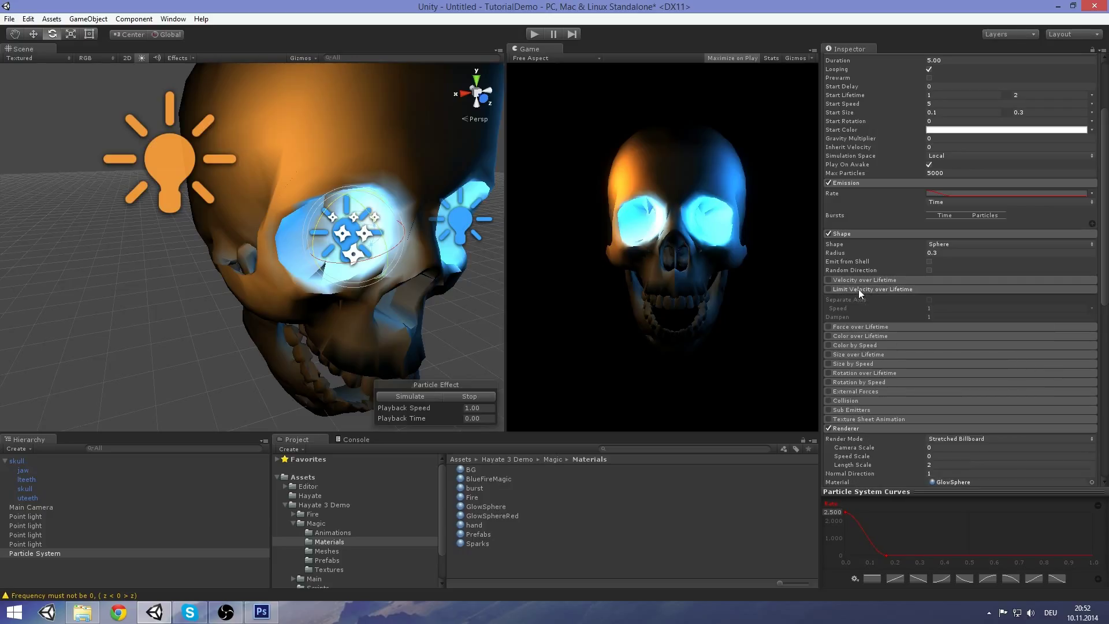
{"action": "left_click", "coordinate": [829, 289]}
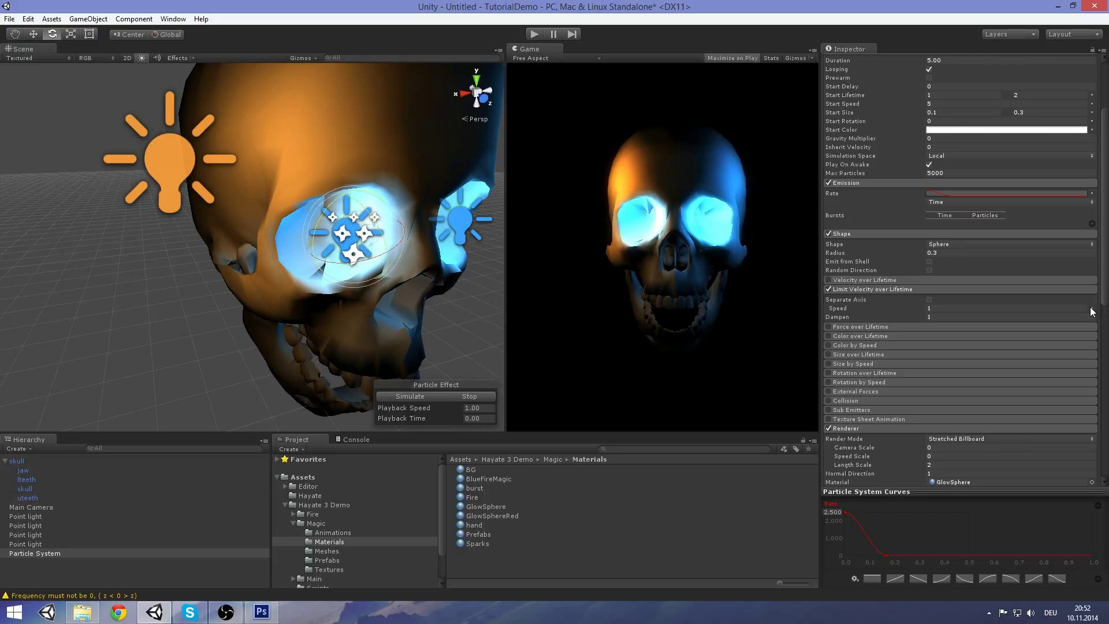
{"action": "left_click", "coordinate": [1091, 309]}
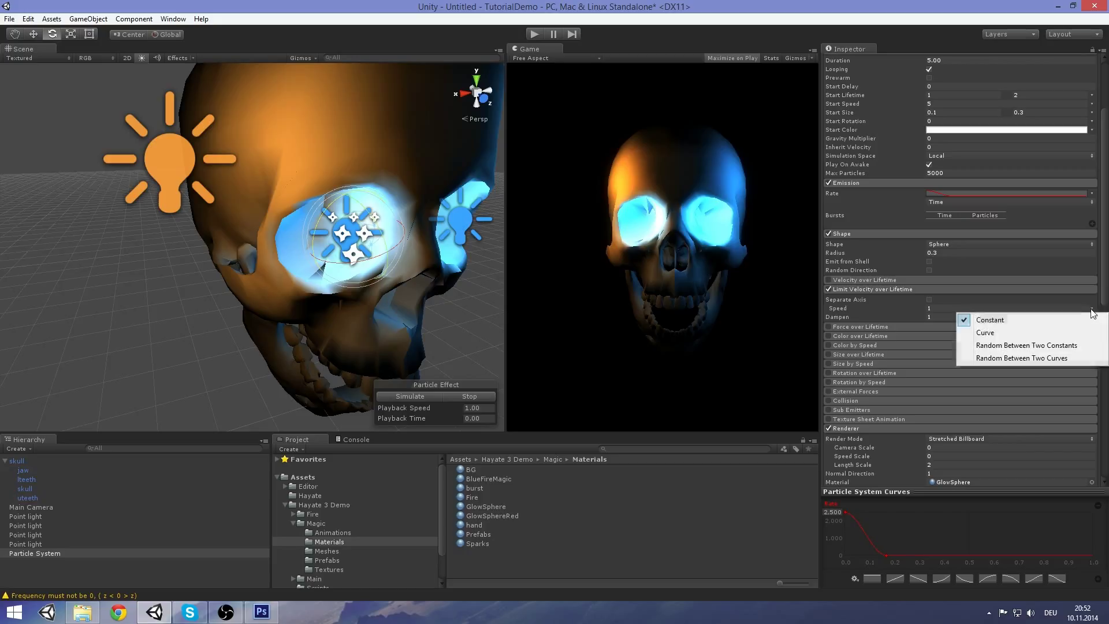
{"action": "left_click", "coordinate": [1048, 334]}
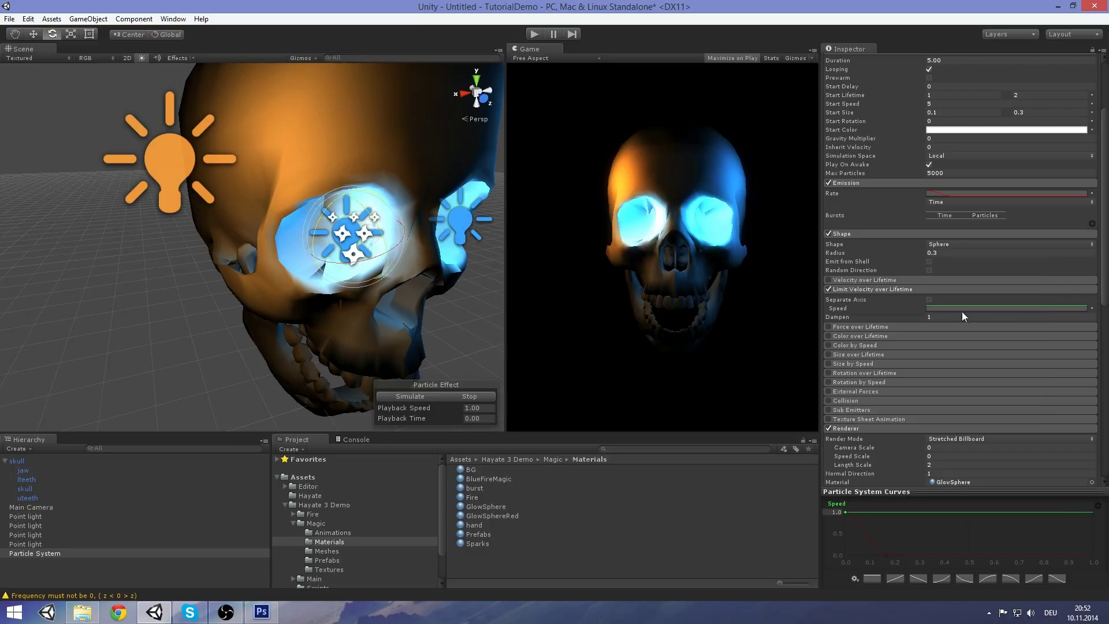
Step: Shape the speed limit curve to fall from 3 to 0 over the lifetime and set Dampen to 0.8
{"action": "left_click", "coordinate": [1005, 194]}
{"action": "left_click_drag", "start_coordinate": [1089, 514], "coordinate": [1092, 555]}
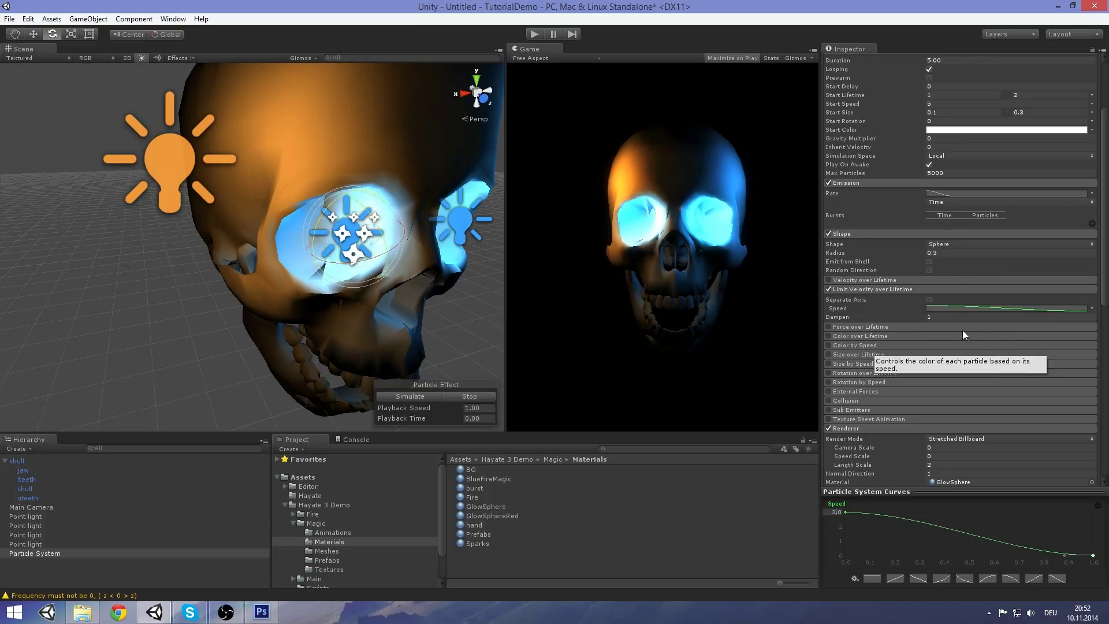
{"action": "left_click", "coordinate": [912, 319]}
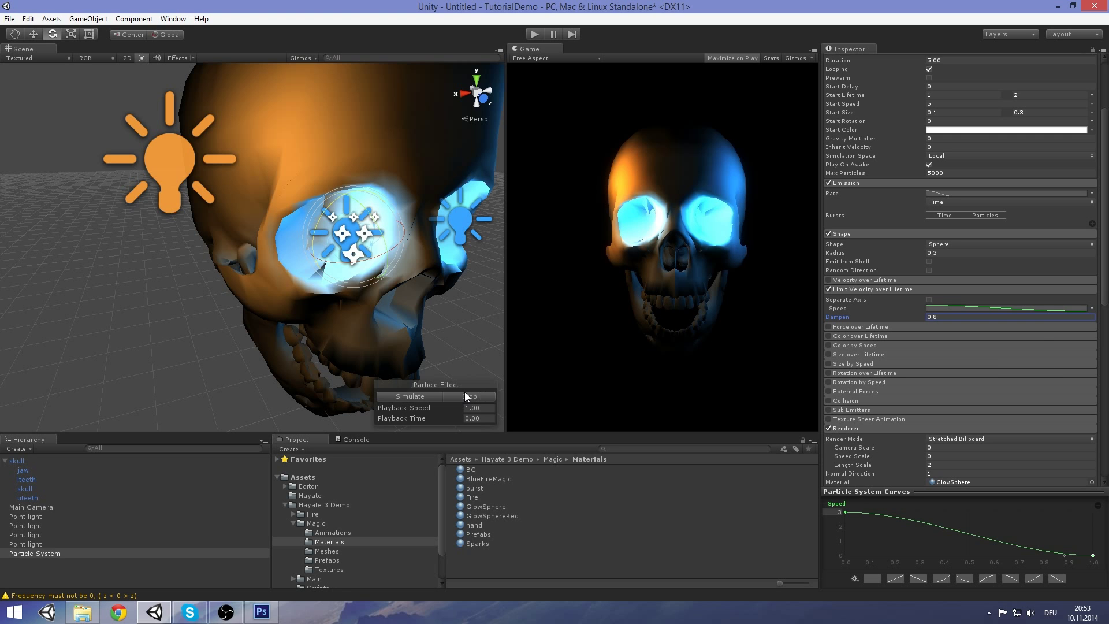
Step: Replay the particle simulation and examine the velocity-limited stream beside the skull from several angles
{"action": "left_click", "coordinate": [411, 397]}
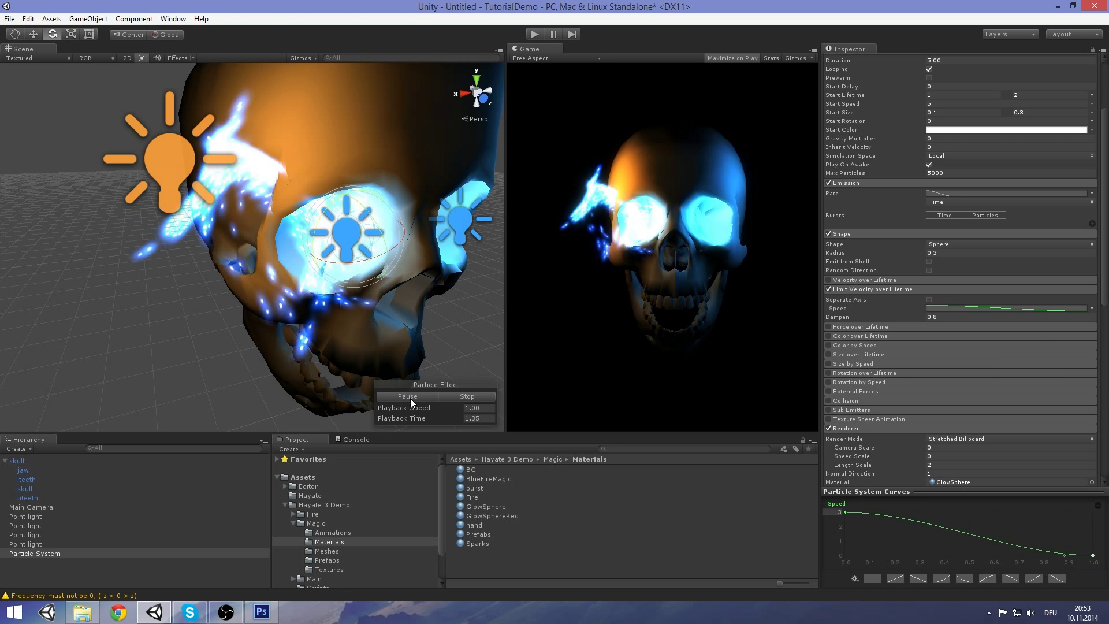
{"action": "left_click", "coordinate": [447, 398]}
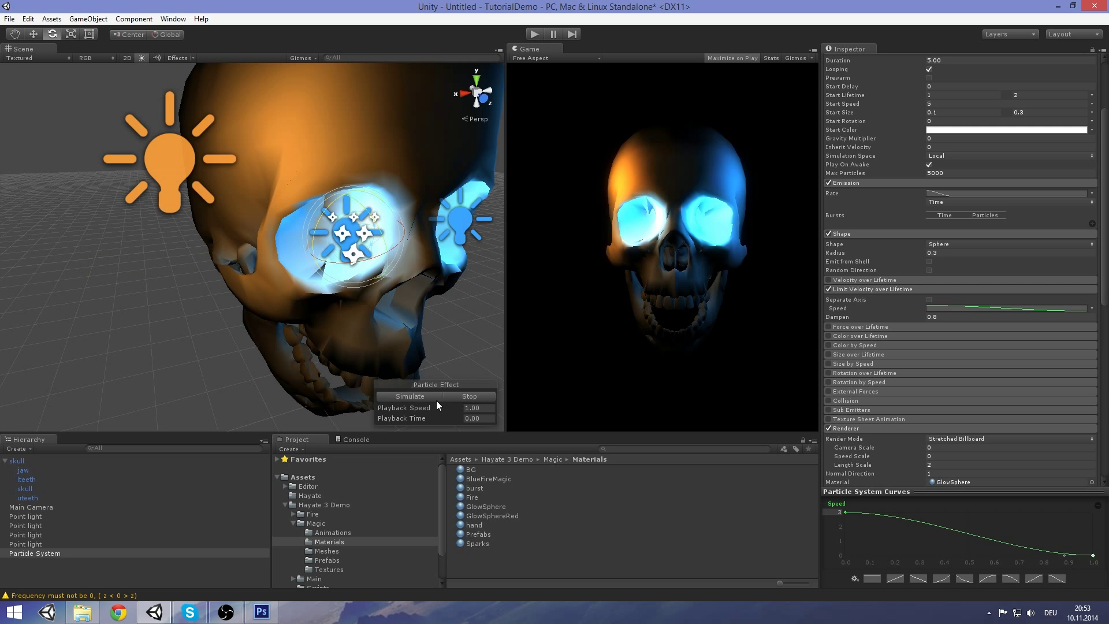
{"action": "left_click", "coordinate": [420, 397]}
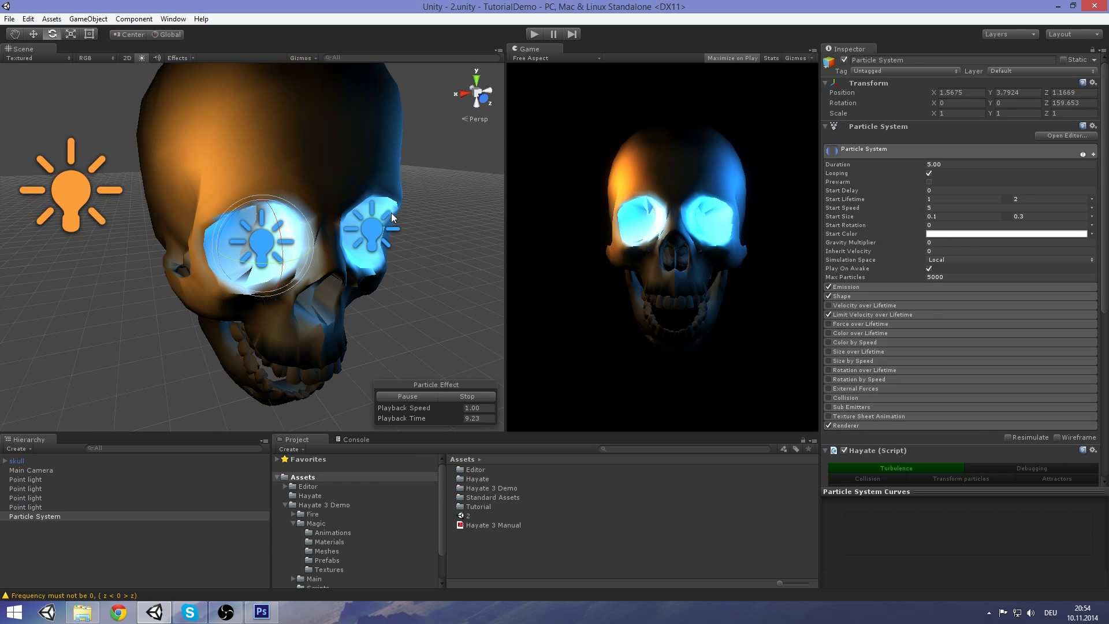
{"action": "left_click_drag", "start_coordinate": [390, 213], "coordinate": [345, 237], "text": "alt"}
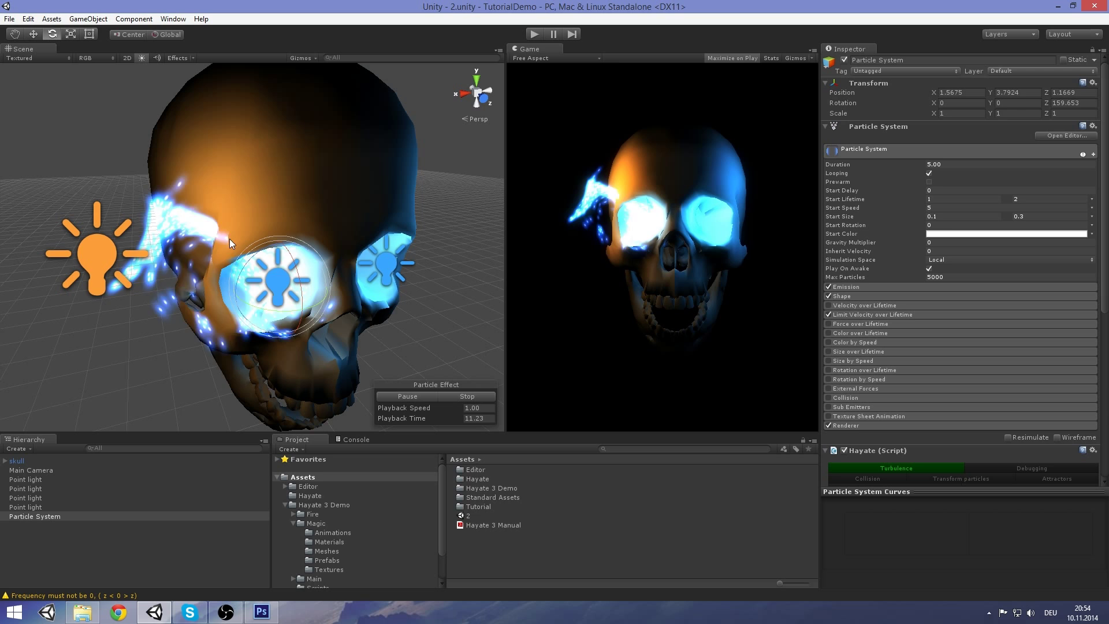
{"action": "left_click_drag", "start_coordinate": [218, 241], "coordinate": [247, 281], "text": "alt"}
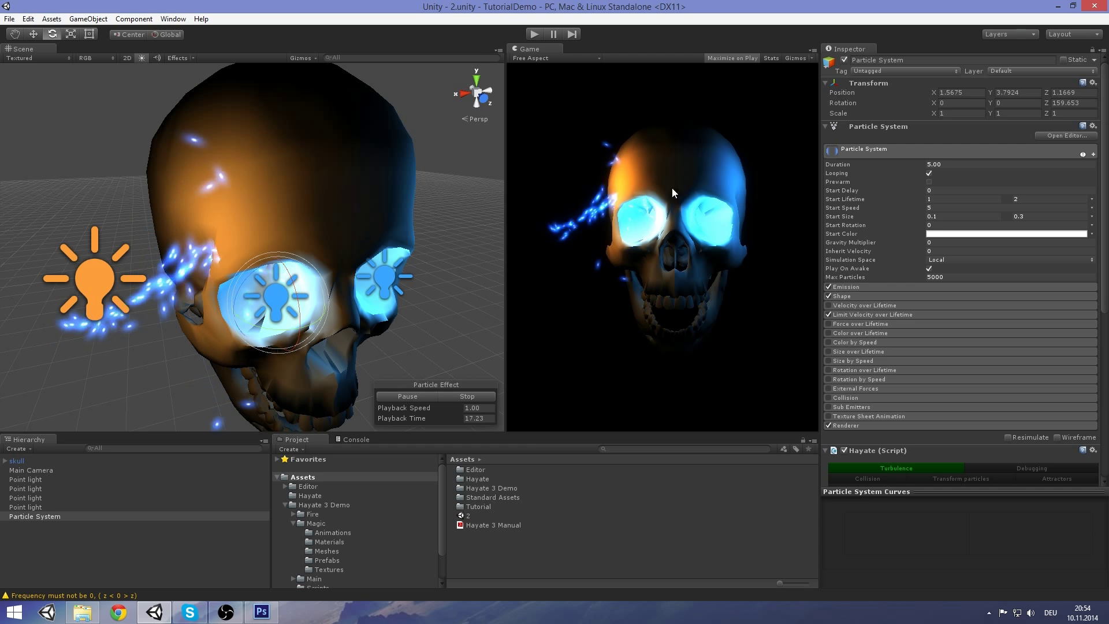
{"action": "left_click_drag", "start_coordinate": [338, 303], "coordinate": [341, 293], "text": "alt"}
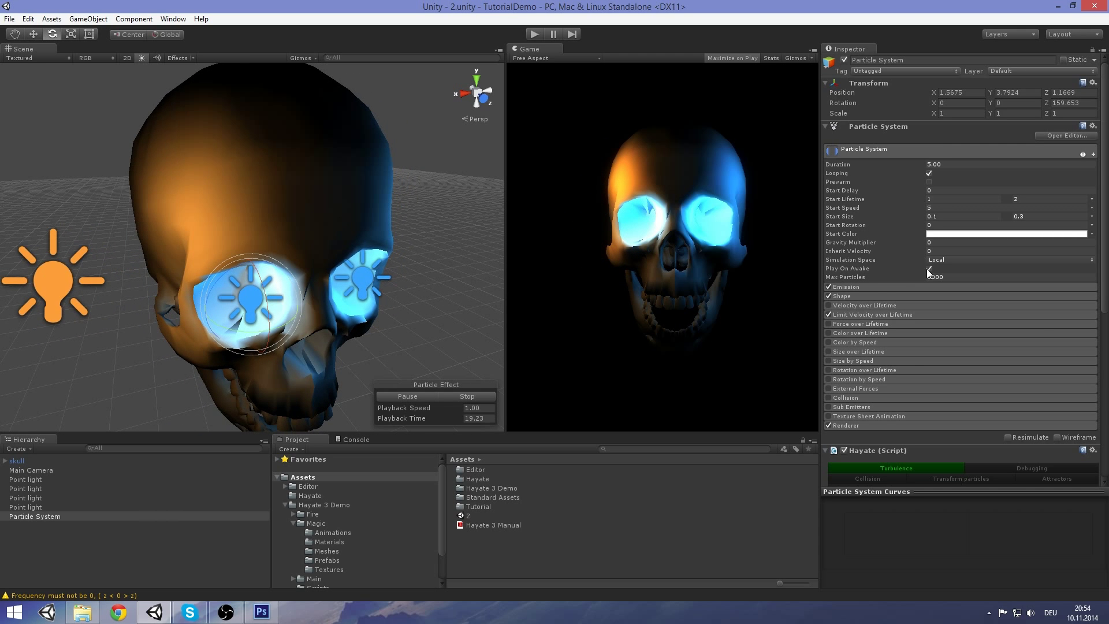
{"action": "scroll", "coordinate": [930, 289], "scroll_direction": "down", "scroll_amount": 5}
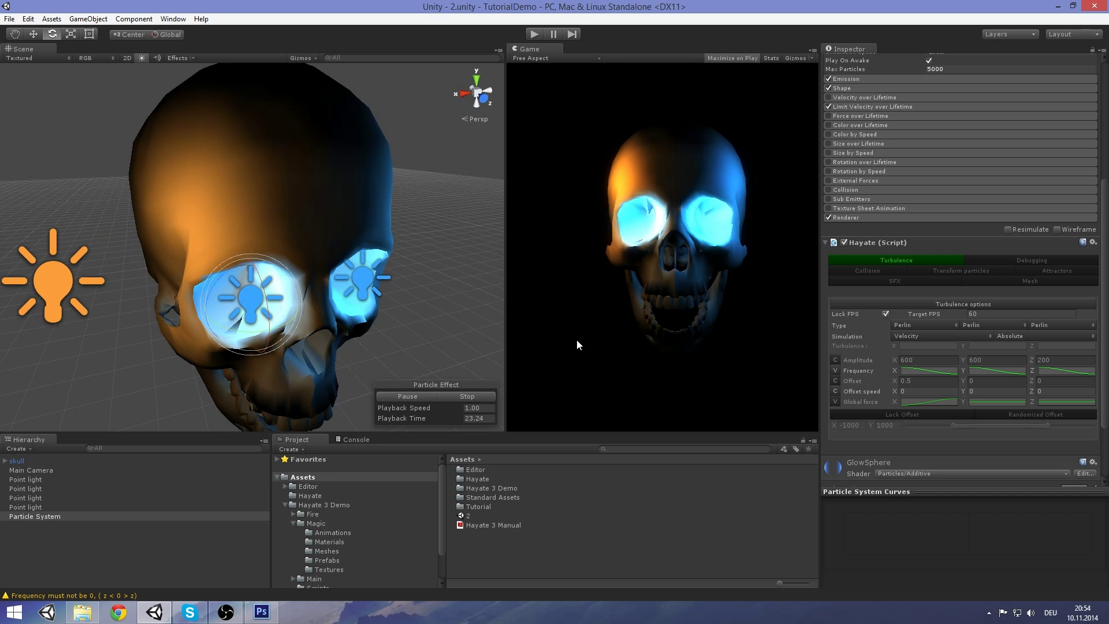
{"action": "mouse_move", "coordinate": [505, 297]}
{"action": "left_mouse_down"}
{"action": "mouse_move", "coordinate": [487, 291]}
{"action": "mouse_move", "coordinate": [496, 296]}
{"action": "left_mouse_up"}
{"action": "middle_click_drag", "start_coordinate": [461, 326], "coordinate": [455, 275]}
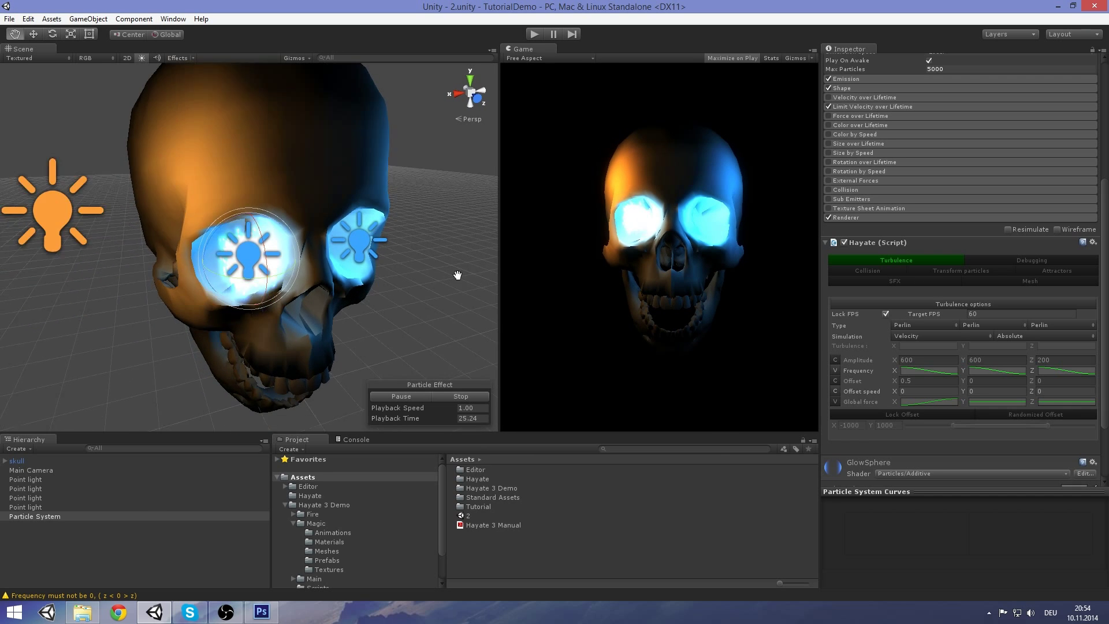
{"action": "scroll", "coordinate": [382, 270], "scroll_direction": "up", "scroll_amount": 3}
{"action": "scroll", "coordinate": [383, 269], "scroll_direction": "down", "scroll_amount": 4}
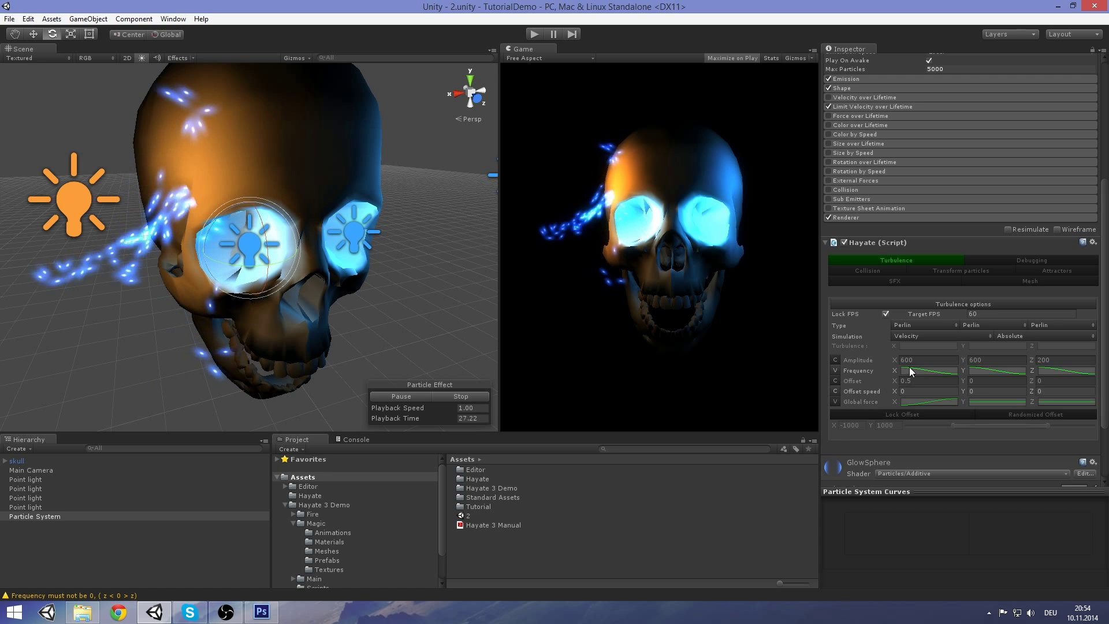
Step: Set the Y turbulence amplitude to 700 and replay the particle simulation
{"action": "left_click", "coordinate": [972, 359]}
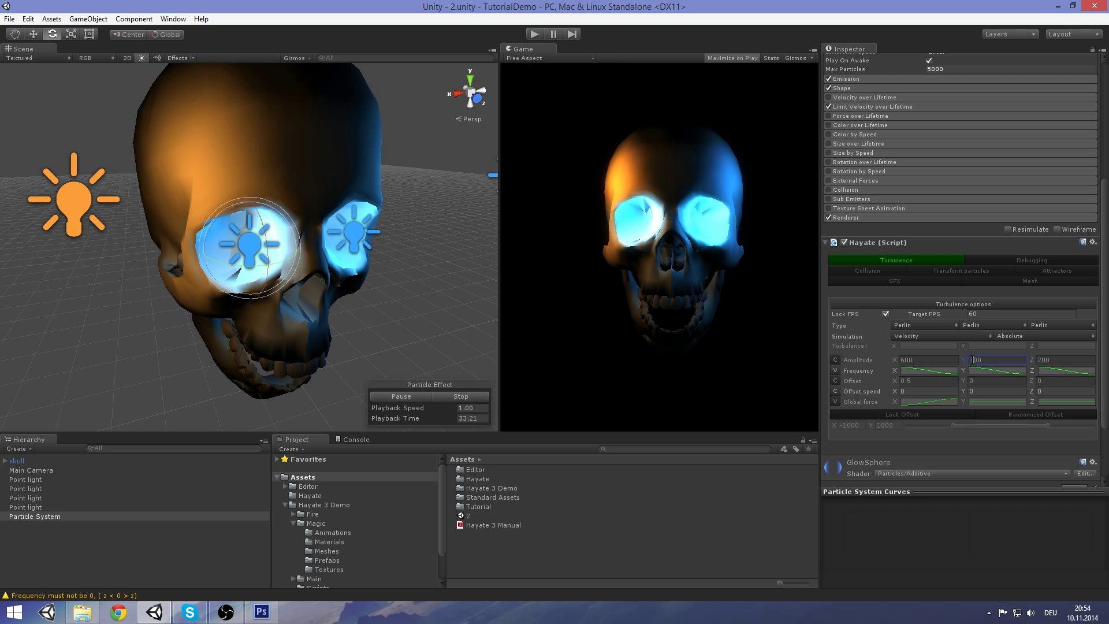
{"action": "left_click", "coordinate": [456, 396]}
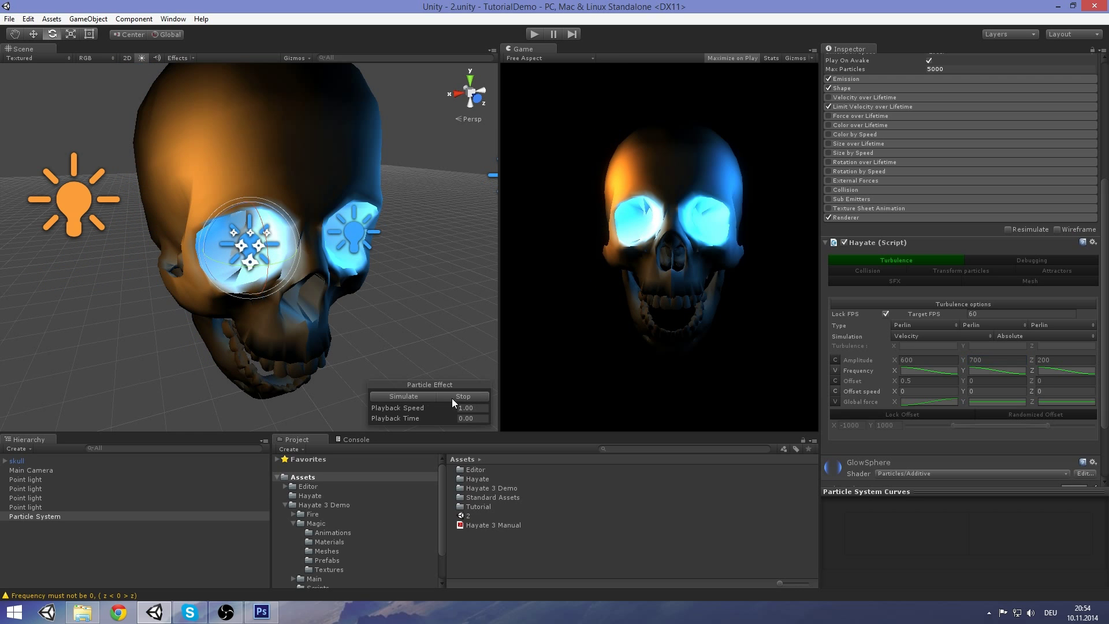
{"action": "left_click", "coordinate": [412, 398]}
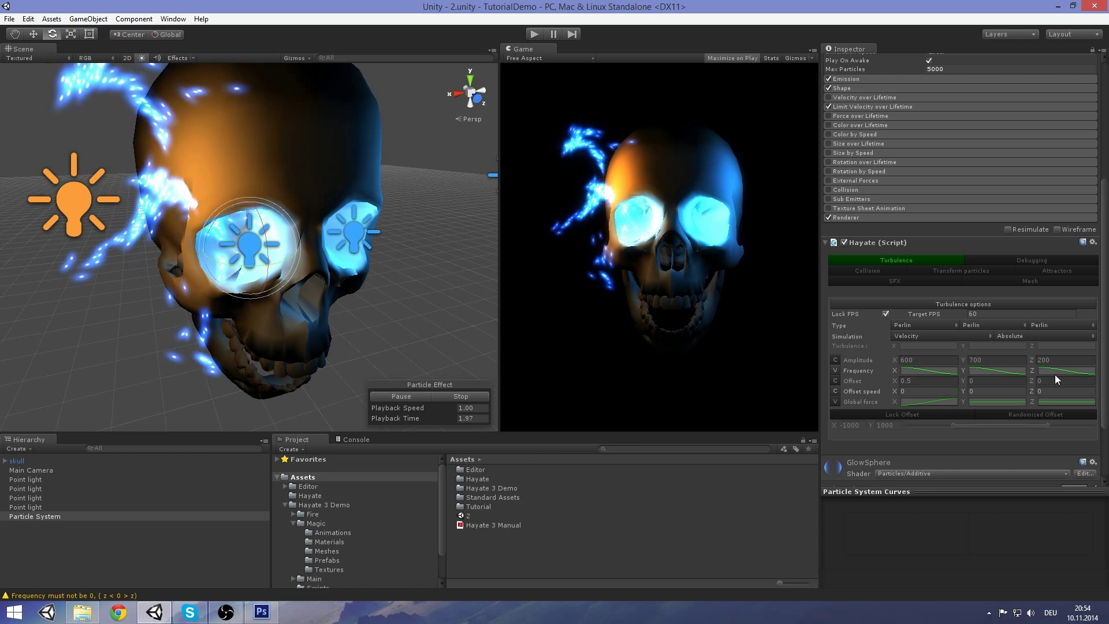
Step: Set the turbulence amplitude to 500 on Y and 700 on X, and replay the particle simulation
{"action": "left_click", "coordinate": [967, 359]}
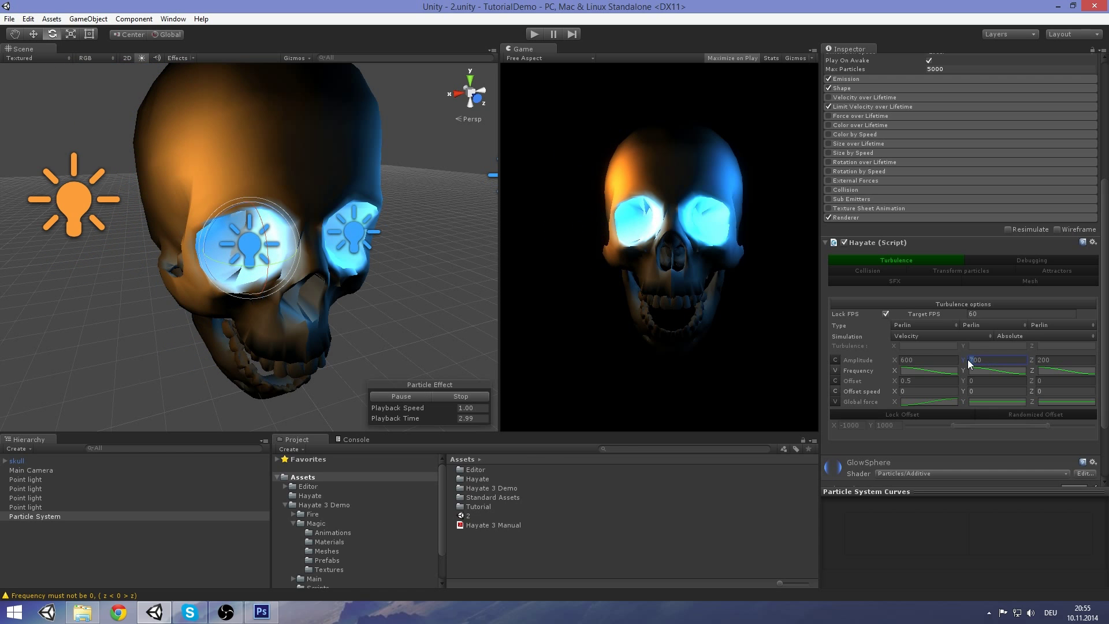
{"action": "left_click", "coordinate": [903, 359]}
{"action": "type", "text": "700"}
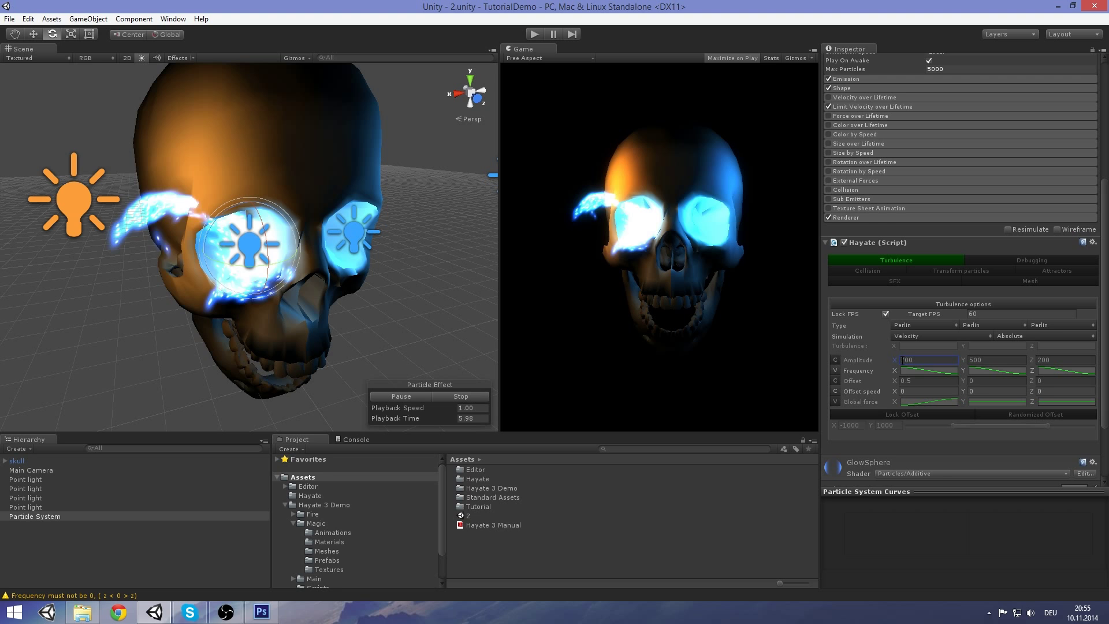
{"action": "left_click", "coordinate": [449, 397]}
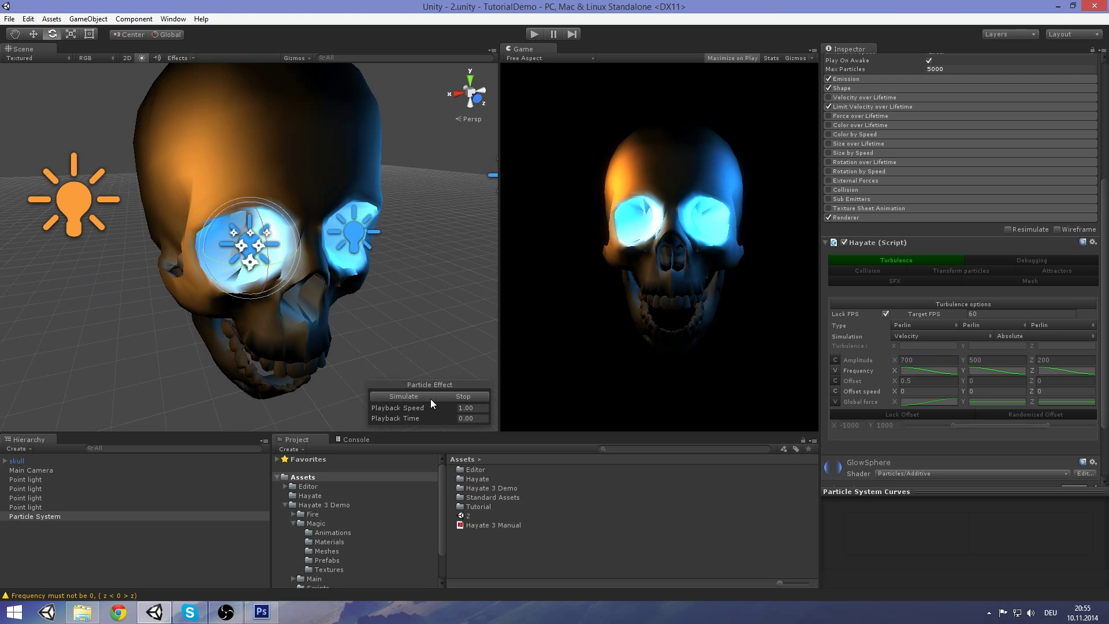
{"action": "left_click", "coordinate": [410, 398]}
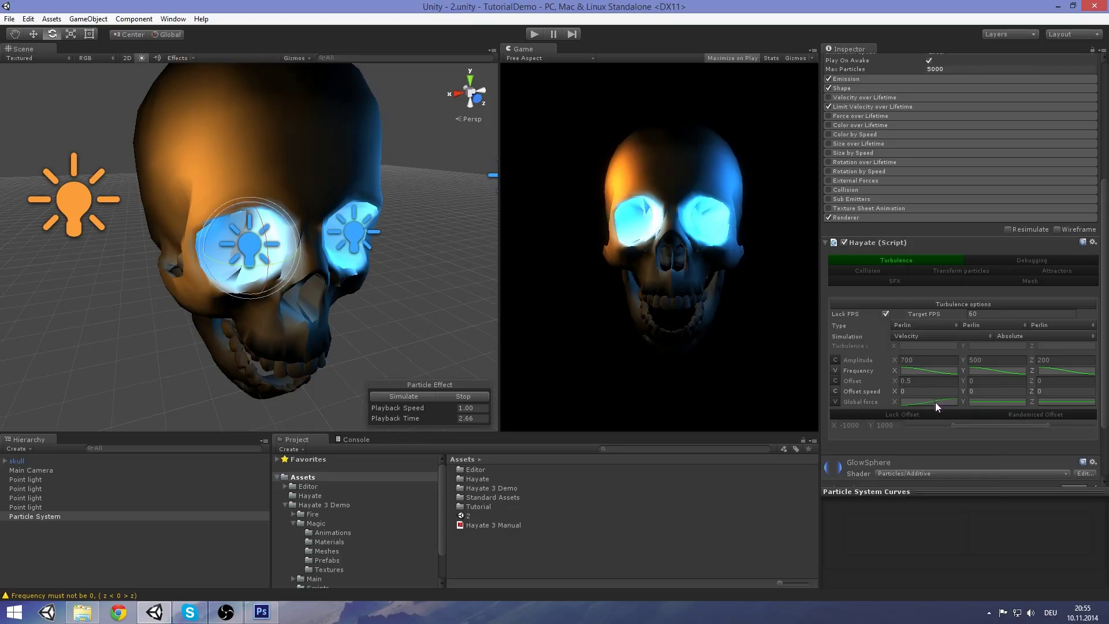
Step: Adjust a key of the X global force curve, close the curve editor and replay the simulation
{"action": "left_click", "coordinate": [934, 402]}
{"action": "mouse_move", "coordinate": [940, 421]}
{"action": "left_mouse_down"}
{"action": "mouse_move", "coordinate": [927, 463]}
{"action": "mouse_move", "coordinate": [941, 405]}
{"action": "left_mouse_up"}
{"action": "scroll", "coordinate": [932, 473], "scroll_direction": "down", "scroll_amount": 1}
{"action": "left_click", "coordinate": [986, 379]}
{"action": "left_click", "coordinate": [416, 397]}
{"action": "left_click", "coordinate": [448, 396]}
{"action": "left_click", "coordinate": [424, 396]}
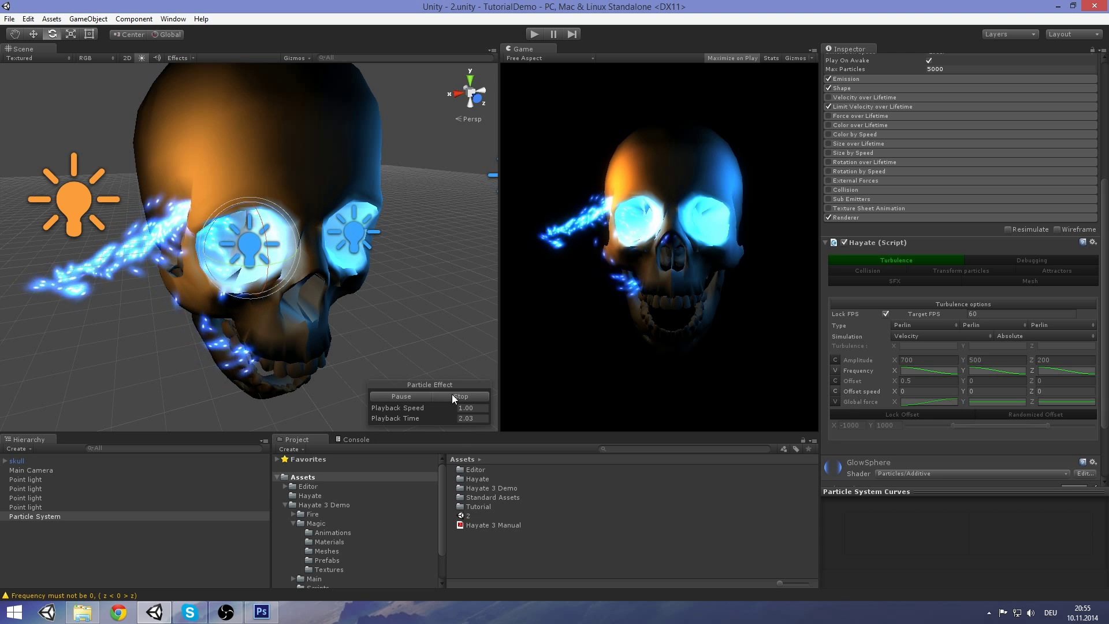
Step: Set the X turbulence offset to 0.2 and preview the particle stream with a fresh simulation
{"action": "left_click", "coordinate": [451, 395]}
{"action": "key", "text": "BackSpace"}
{"action": "type", "text": "2"}
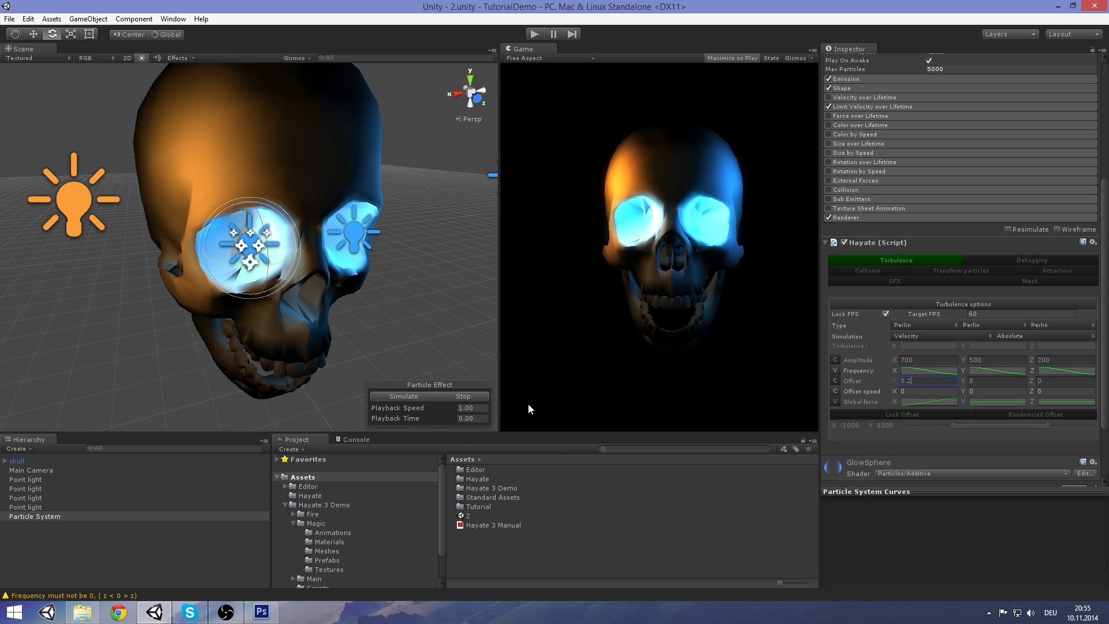
{"action": "left_click", "coordinate": [410, 396]}
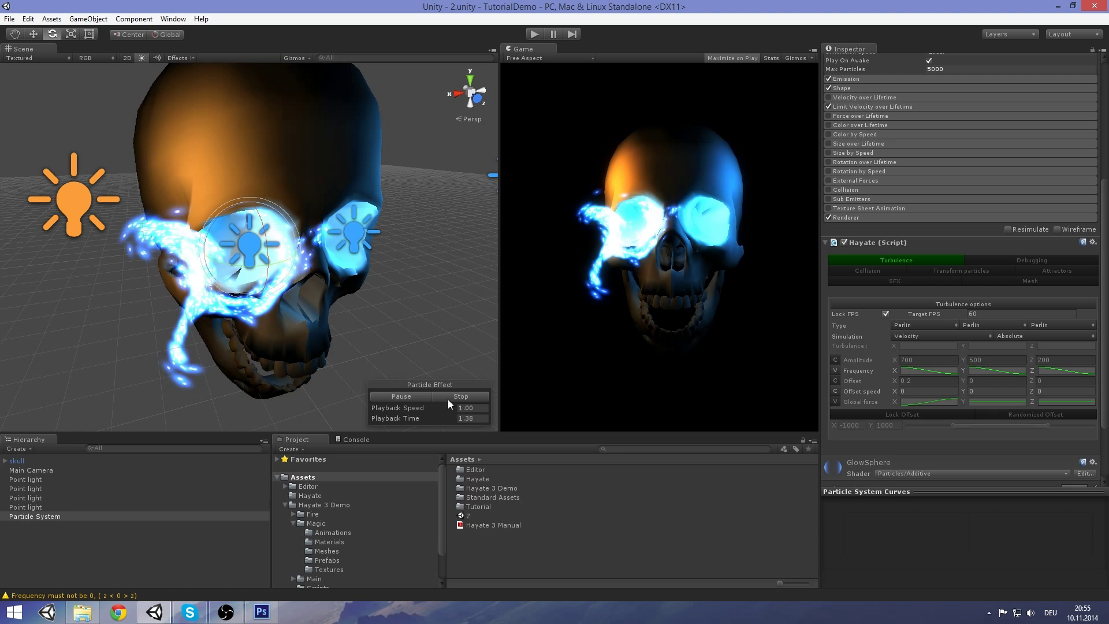
{"action": "left_click", "coordinate": [451, 396]}
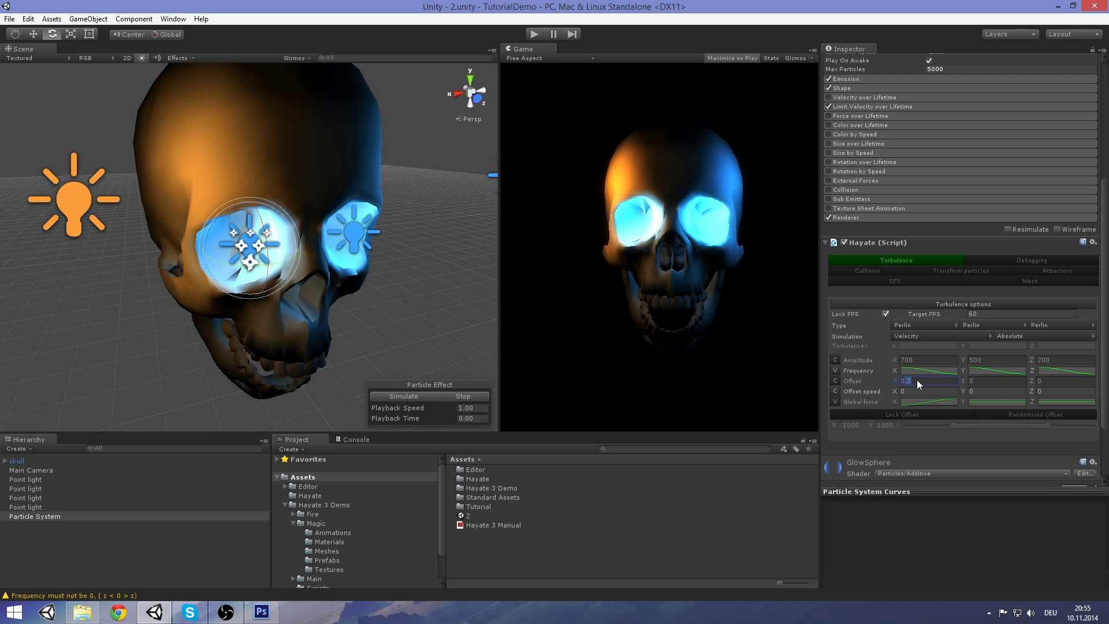
Step: Try X turbulence offsets of 0.3 and 0.4, replaying the particle simulation after each change
{"action": "key", "text": "BackSpace"}
{"action": "type", "text": "3"}
{"action": "left_click", "coordinate": [421, 398]}
{"action": "left_click", "coordinate": [910, 381]}
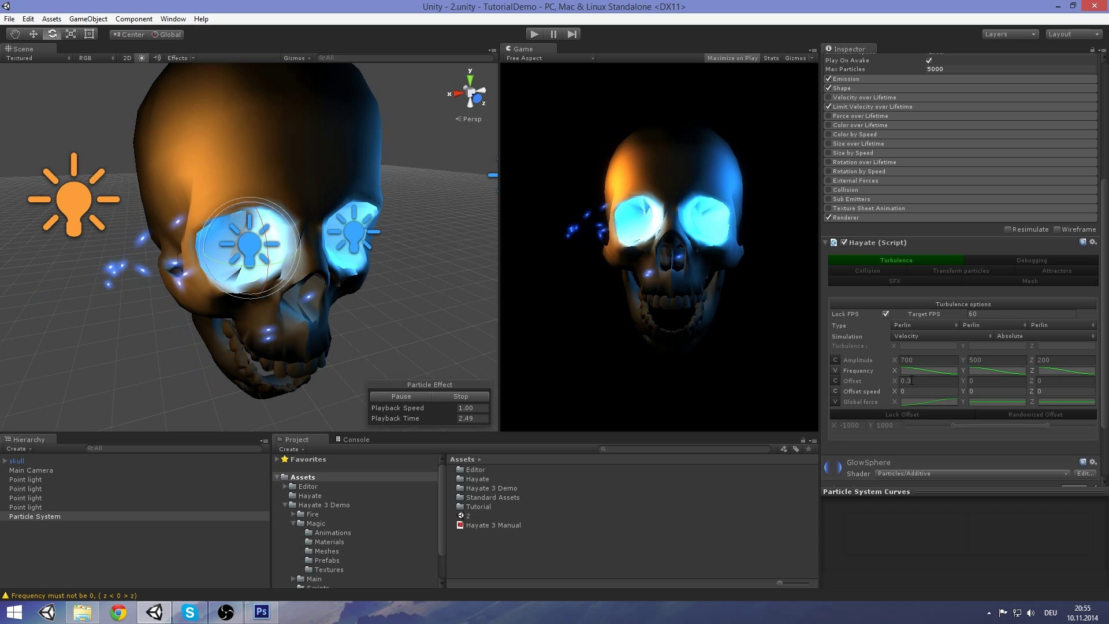
{"action": "left_click", "coordinate": [444, 395]}
{"action": "left_click", "coordinate": [410, 396]}
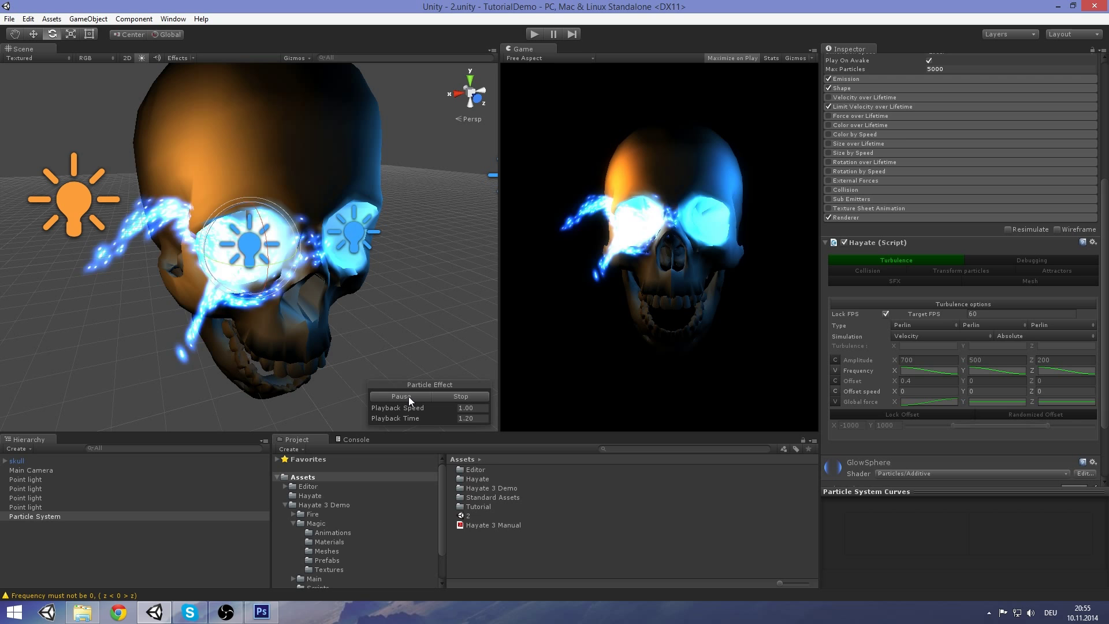
{"action": "left_click", "coordinate": [451, 398]}
{"action": "left_click", "coordinate": [410, 396]}
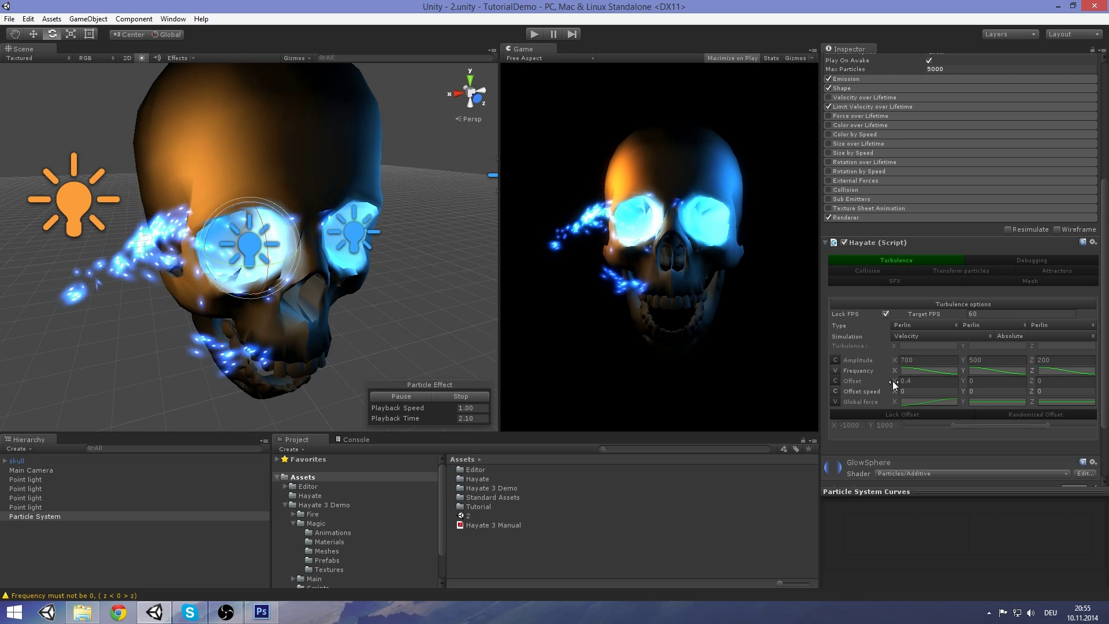
Step: Set the X turbulence offset to 0.65 and replay the simulation to check the stream from the front and side
{"action": "left_click_drag", "start_coordinate": [893, 380], "coordinate": [896, 380]}
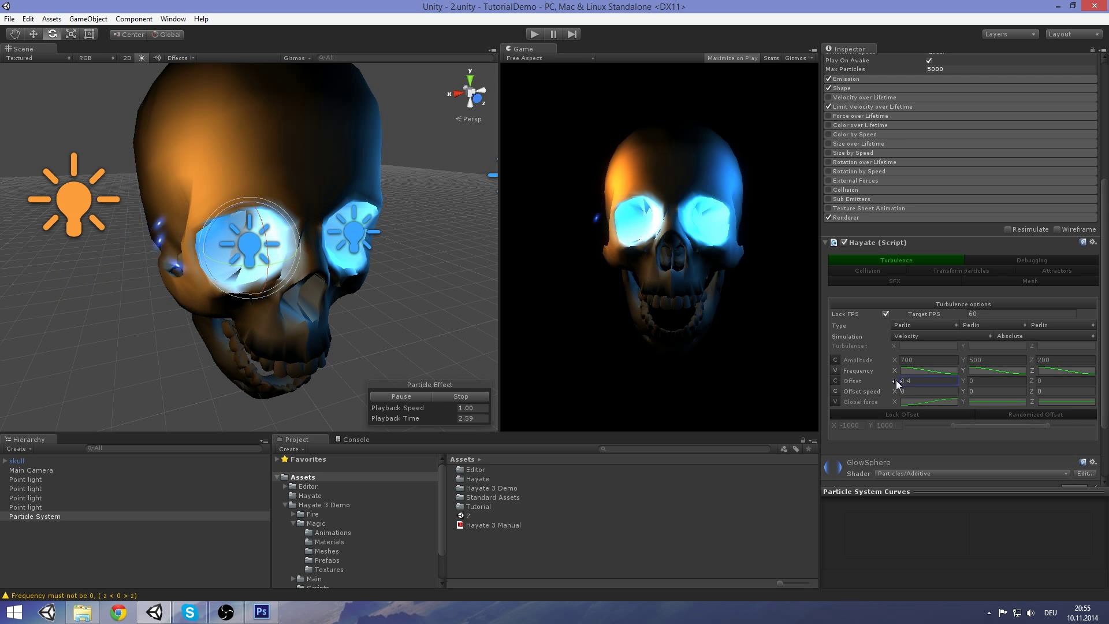
{"action": "left_click", "coordinate": [460, 397]}
{"action": "left_click", "coordinate": [408, 397]}
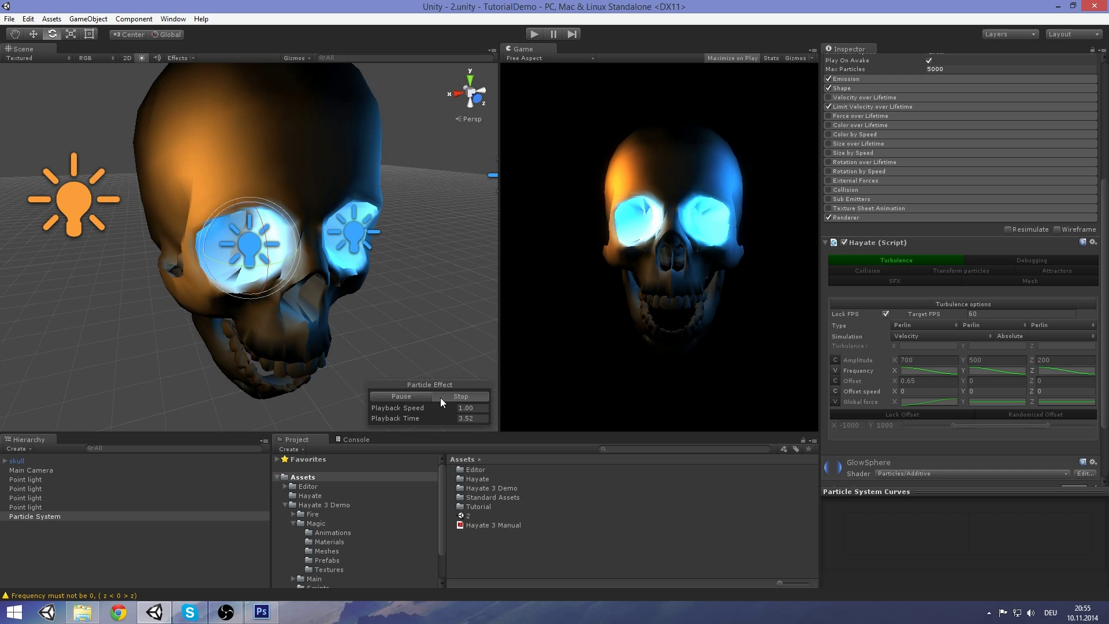
{"action": "left_click", "coordinate": [440, 397]}
{"action": "left_click", "coordinate": [403, 396]}
{"action": "middle_click_drag", "start_coordinate": [297, 290], "coordinate": [341, 315]}
{"action": "right_click_drag", "start_coordinate": [341, 315], "coordinate": [355, 321]}
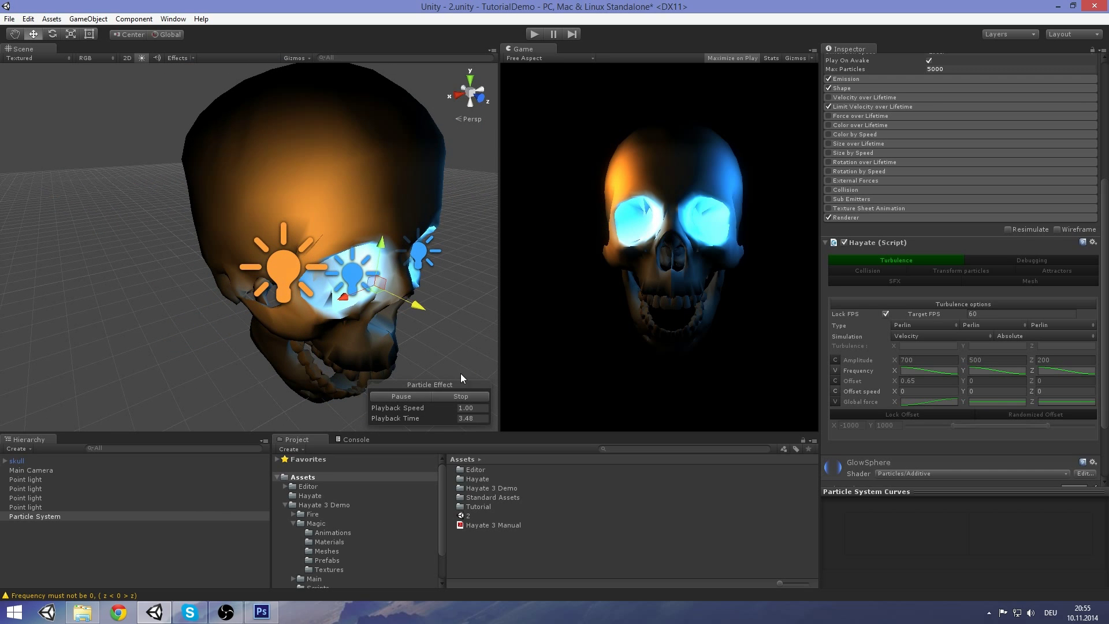
{"action": "left_click", "coordinate": [465, 396]}
{"action": "left_click", "coordinate": [410, 398]}
{"action": "left_click", "coordinate": [445, 396]}
{"action": "left_click", "coordinate": [415, 395]}
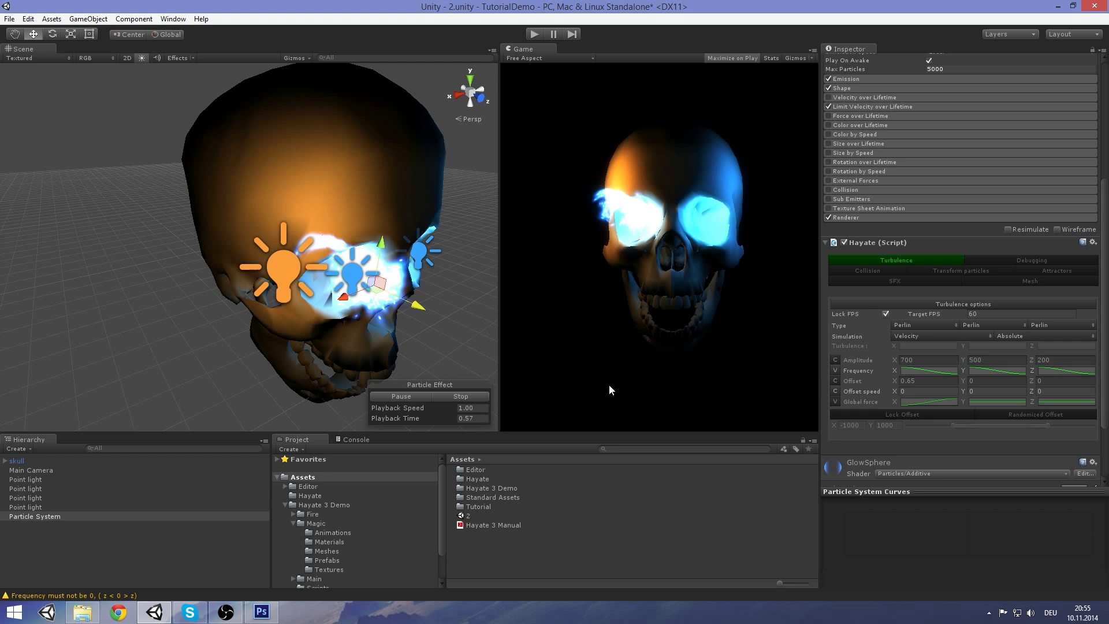
Step: Enable the Color over Lifetime module, leave Color by Speed disabled, and expand the Color over Lifetime settings
{"action": "scroll", "coordinate": [874, 330], "scroll_direction": "up", "scroll_amount": 5}
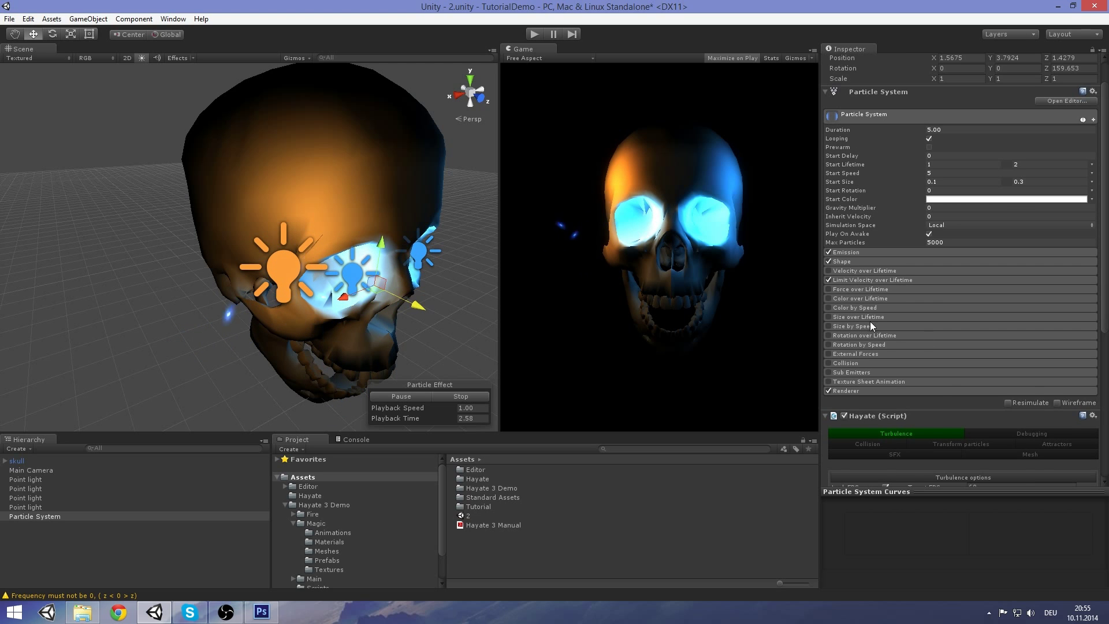
{"action": "scroll", "coordinate": [935, 343], "scroll_direction": "down", "scroll_amount": 1}
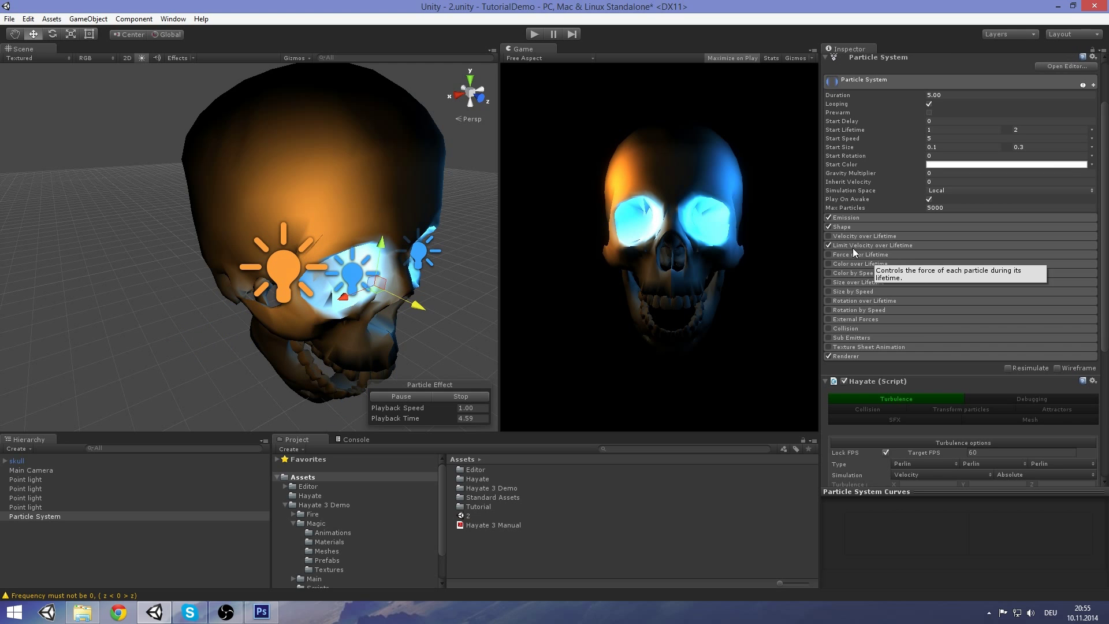
{"action": "left_click", "coordinate": [828, 273]}
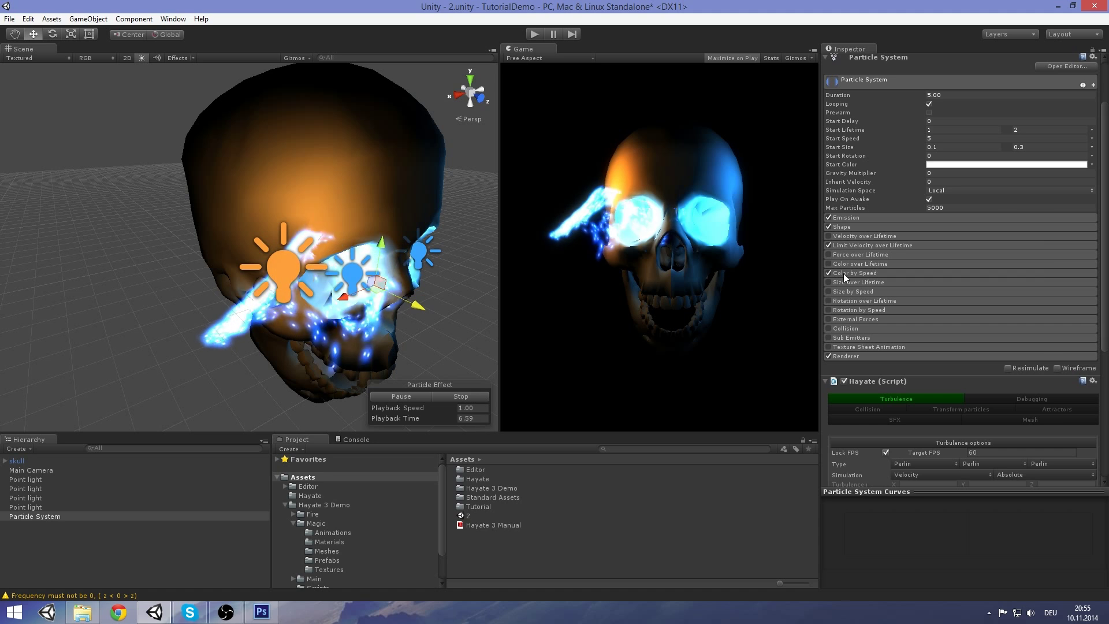
{"action": "left_click", "coordinate": [843, 273]}
{"action": "left_click", "coordinate": [829, 272]}
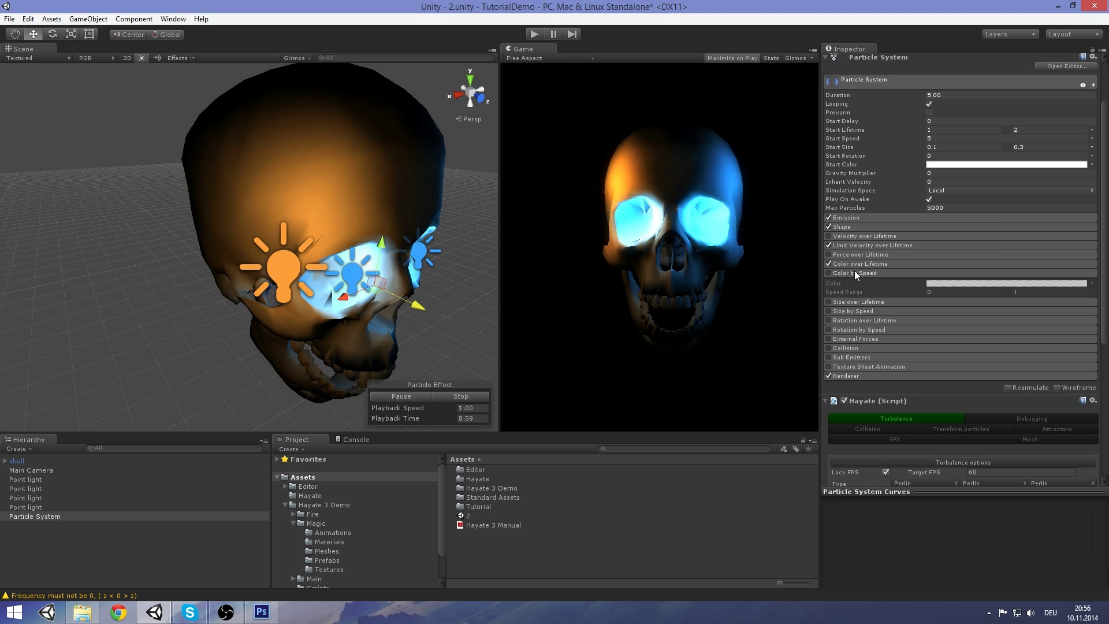
{"action": "left_click", "coordinate": [854, 273]}
{"action": "left_click", "coordinate": [861, 263]}
Step: Add alpha keys at 16.8% and about two-thirds of the lifetime gradient, set both end alphas to 0, and replay the simulation
{"action": "left_click", "coordinate": [1004, 274]}
{"action": "left_click", "coordinate": [918, 406]}
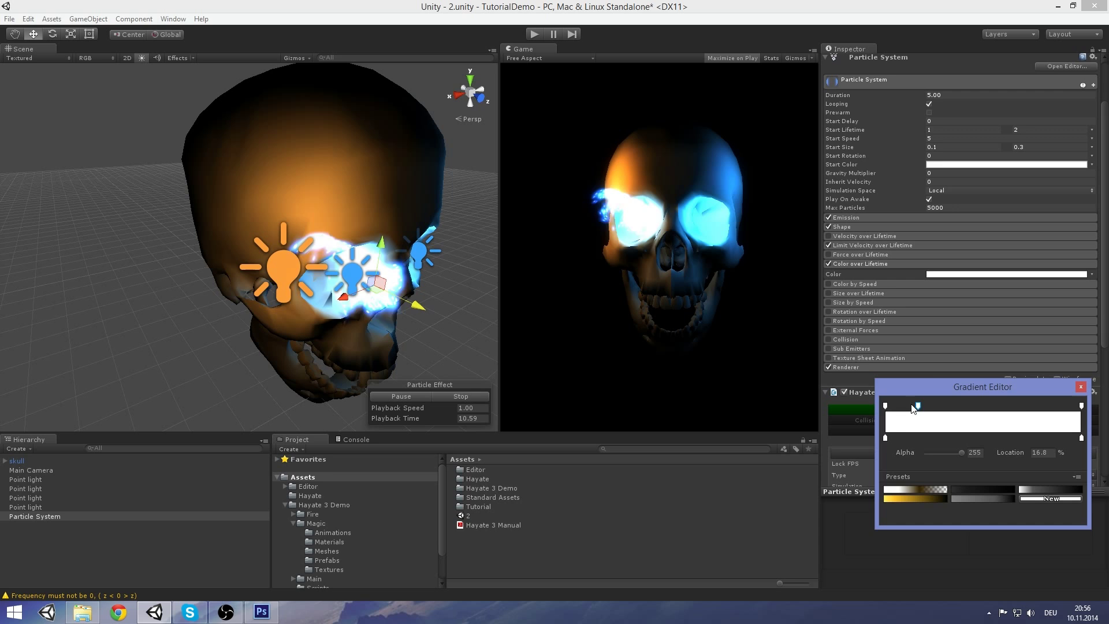
{"action": "left_click", "coordinate": [884, 406]}
{"action": "left_click_drag", "start_coordinate": [939, 453], "coordinate": [893, 452]}
{"action": "left_click", "coordinate": [1011, 406]}
{"action": "left_click", "coordinate": [1081, 406]}
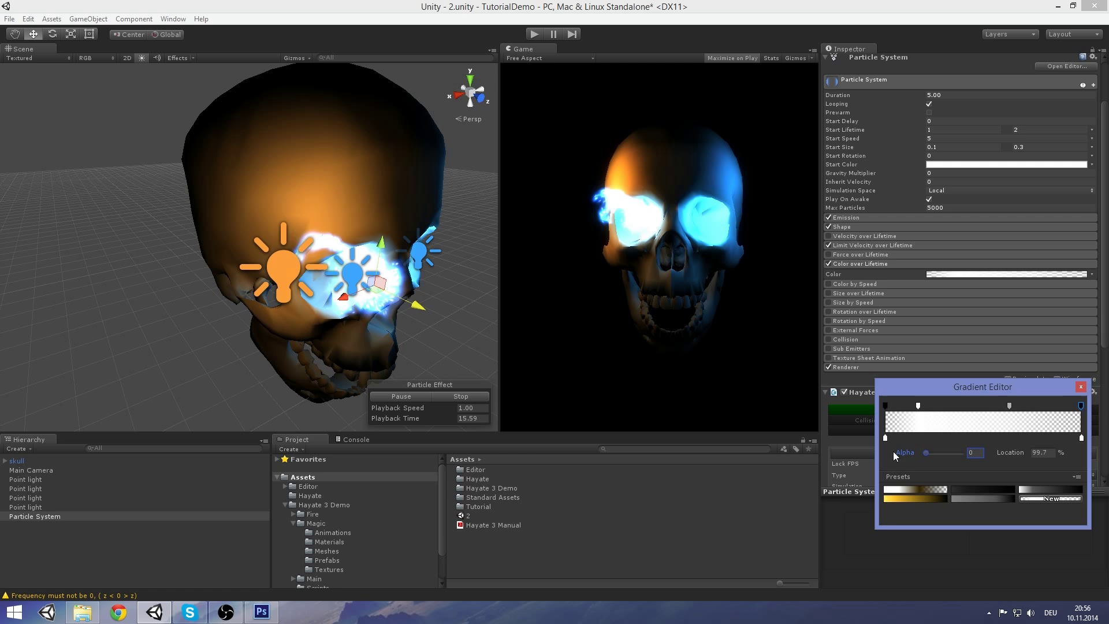
{"action": "left_click", "coordinate": [1080, 388]}
{"action": "key", "text": "f"}
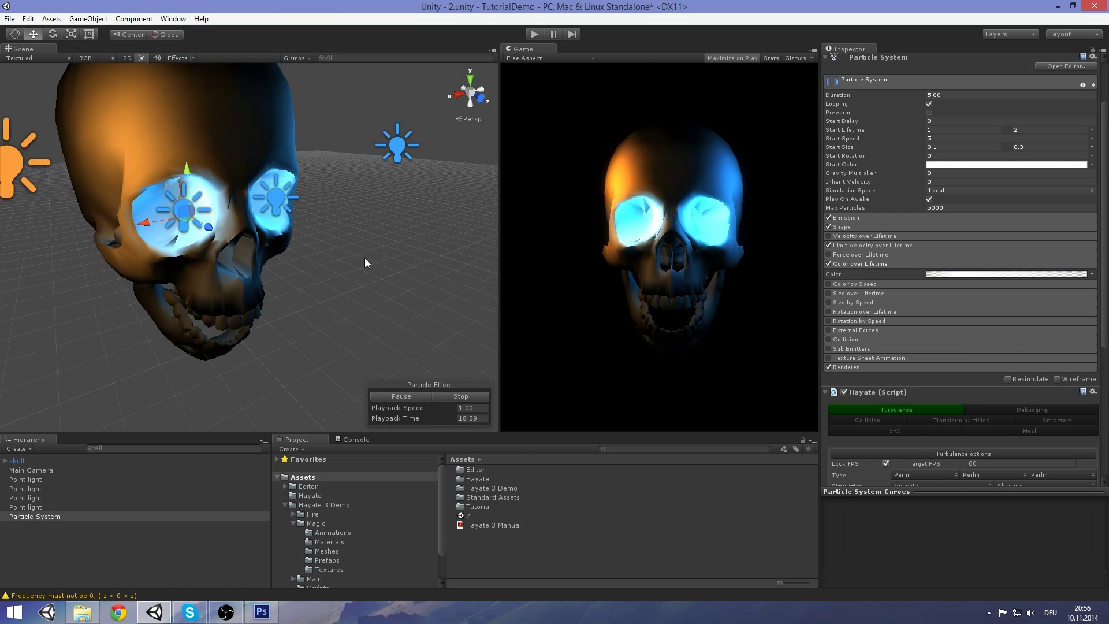
{"action": "right_click_drag", "start_coordinate": [365, 258], "coordinate": [329, 245]}
{"action": "left_click", "coordinate": [455, 395]}
{"action": "left_click", "coordinate": [405, 399]}
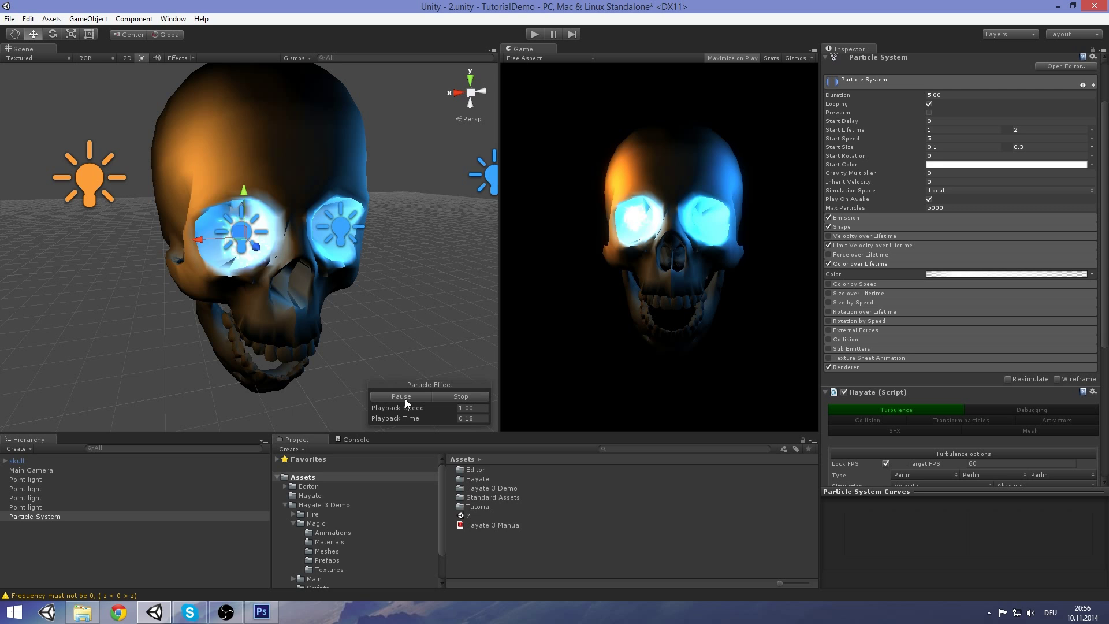
Step: Move the particle system in the front view to about X 1.69, Y 3.69 inside the orange-lit eye socket, and simulate it
{"action": "left_click", "coordinate": [481, 400]}
{"action": "left_click", "coordinate": [480, 92]}
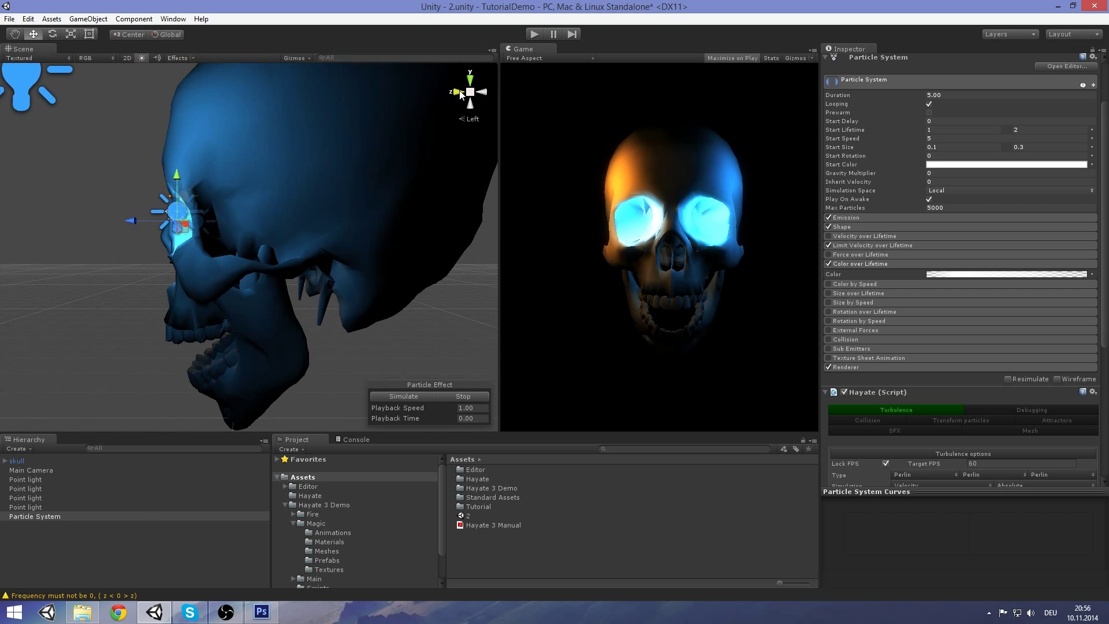
{"action": "left_click", "coordinate": [458, 93]}
{"action": "left_click", "coordinate": [473, 119]}
{"action": "middle_click_drag", "start_coordinate": [309, 243], "coordinate": [308, 245]}
{"action": "scroll", "coordinate": [308, 245], "scroll_direction": "up", "scroll_amount": 5}
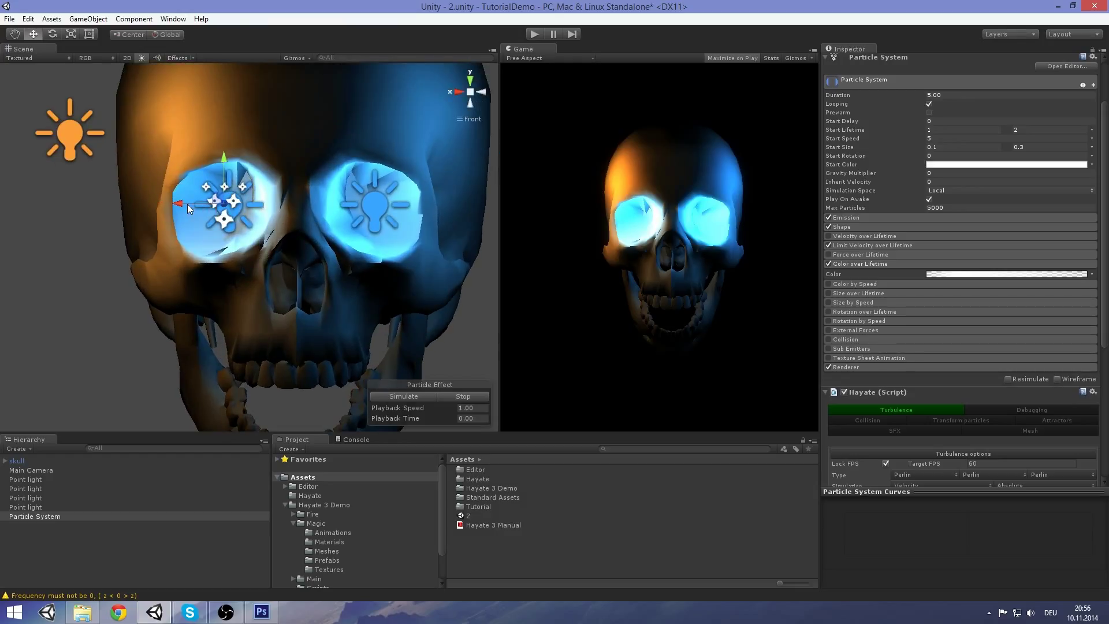
{"action": "left_click_drag", "start_coordinate": [180, 203], "coordinate": [170, 201]}
{"action": "left_click_drag", "start_coordinate": [216, 155], "coordinate": [216, 165]}
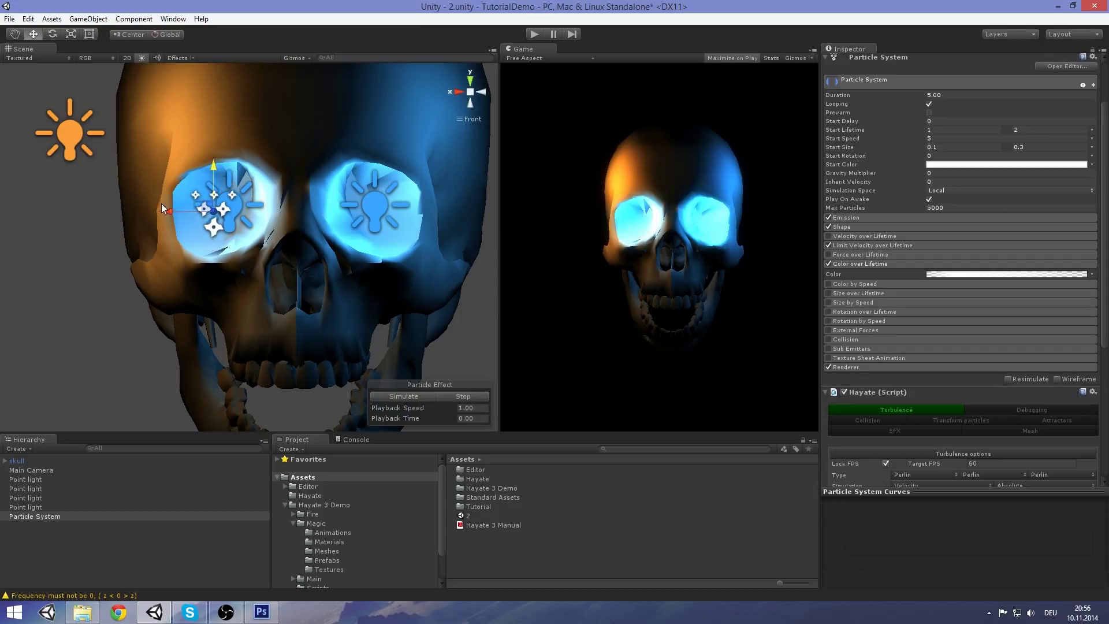
{"action": "left_click_drag", "start_coordinate": [168, 210], "coordinate": [170, 210]}
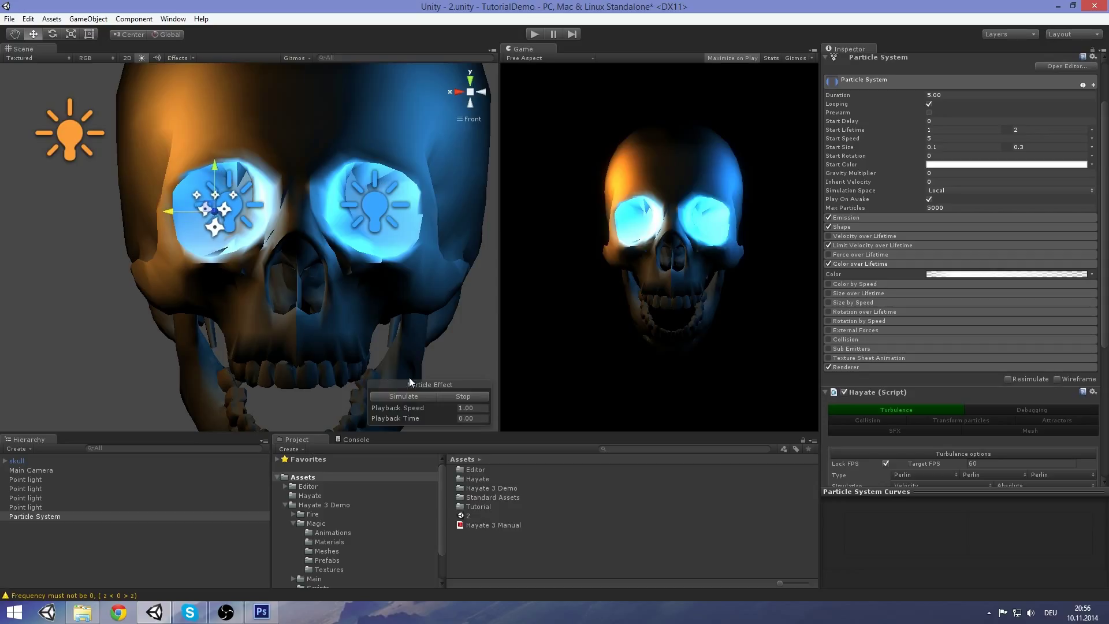
{"action": "left_click", "coordinate": [407, 397]}
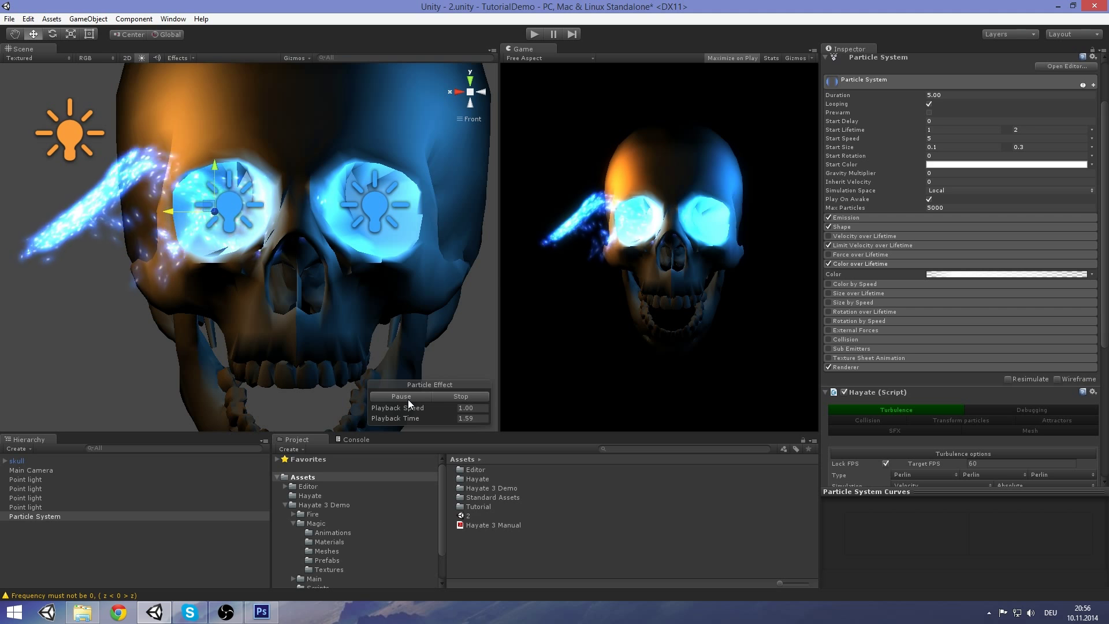
Step: Raise the first key of the X global force curve to about 50 and replay the simulation
{"action": "middle_click_drag", "start_coordinate": [418, 284], "coordinate": [418, 321]}
{"action": "scroll", "coordinate": [416, 321], "scroll_direction": "down", "scroll_amount": 3}
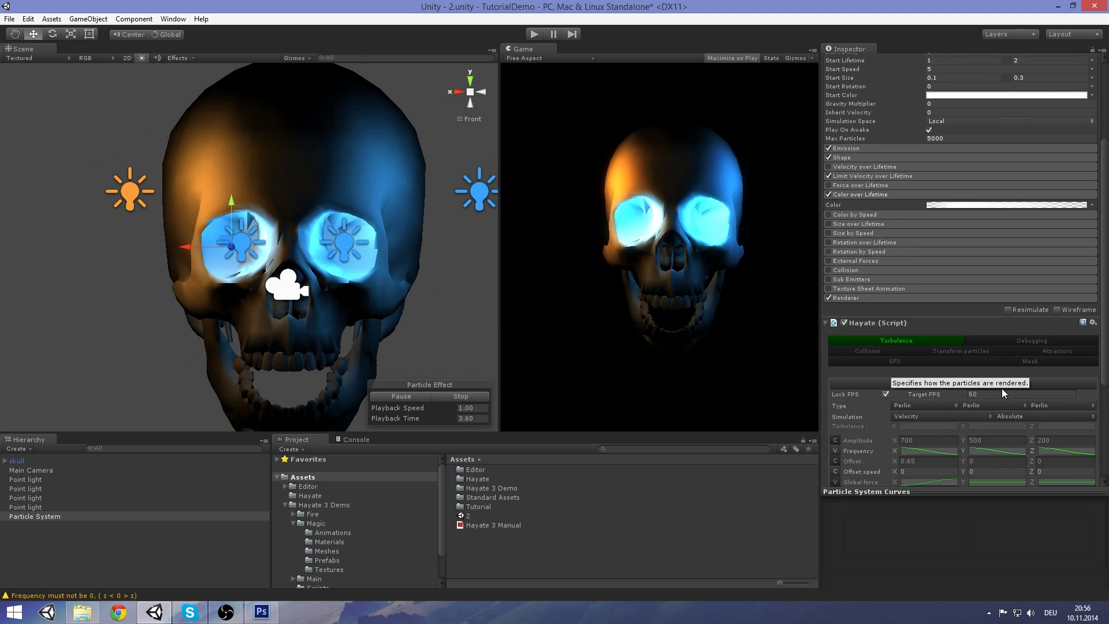
{"action": "scroll", "coordinate": [1001, 388], "scroll_direction": "down", "scroll_amount": 5}
{"action": "left_click", "coordinate": [941, 342]}
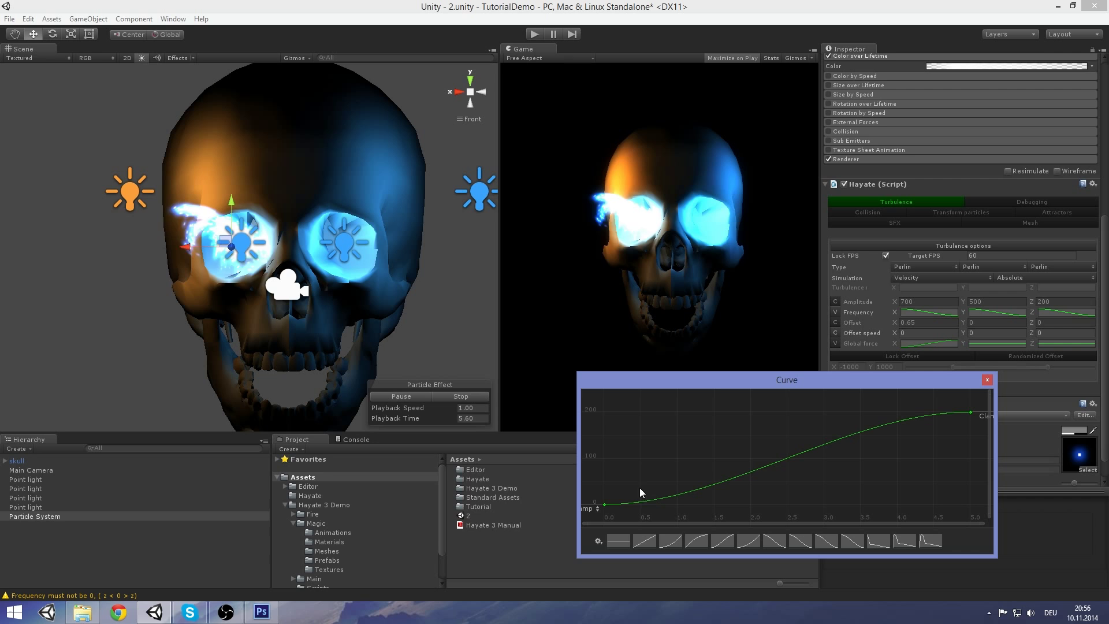
{"action": "left_click_drag", "start_coordinate": [604, 504], "coordinate": [598, 477]}
{"action": "left_click", "coordinate": [417, 396]}
{"action": "left_click", "coordinate": [433, 397]}
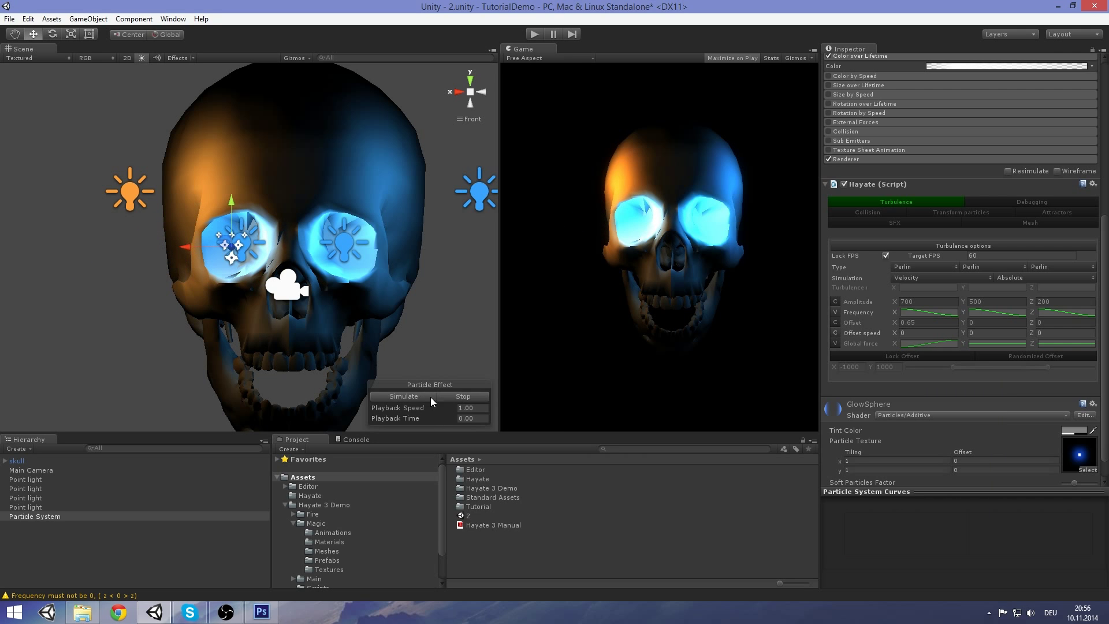
{"action": "left_click", "coordinate": [415, 395]}
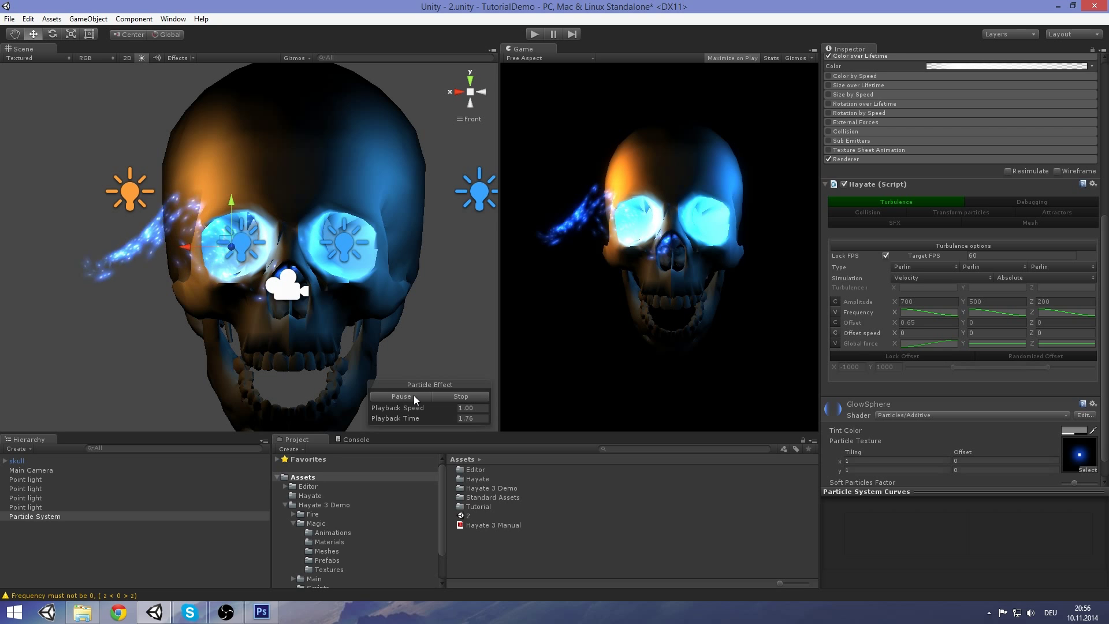
Step: Raise the last key of the X global force curve and replay the particle simulation
{"action": "left_click", "coordinate": [459, 397]}
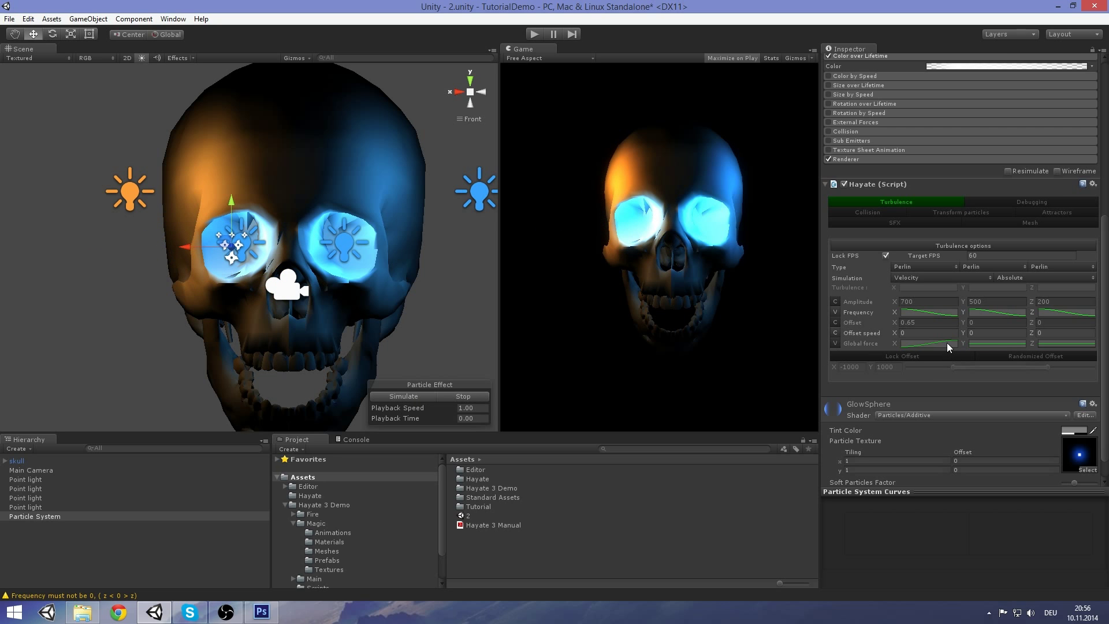
{"action": "left_click", "coordinate": [931, 340]}
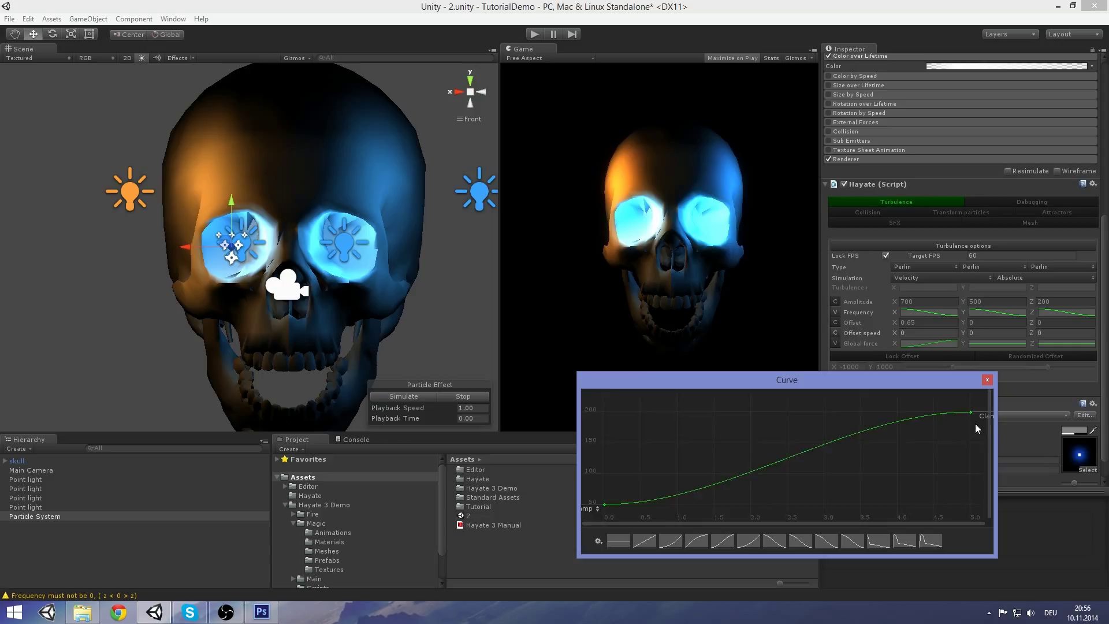
{"action": "scroll", "coordinate": [933, 456], "scroll_direction": "down", "scroll_amount": 4}
{"action": "left_click_drag", "start_coordinate": [944, 448], "coordinate": [943, 411]}
{"action": "left_click", "coordinate": [413, 395]}
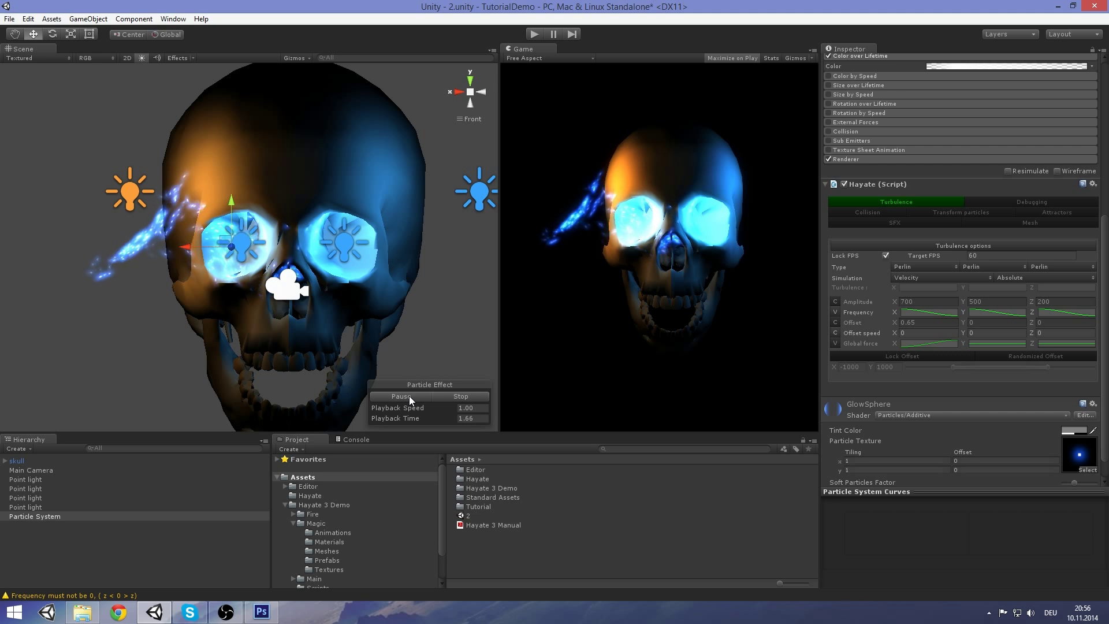
{"action": "right_click_drag", "start_coordinate": [367, 309], "coordinate": [409, 337]}
{"action": "left_click_drag", "start_coordinate": [408, 337], "coordinate": [388, 321], "text": "alt"}
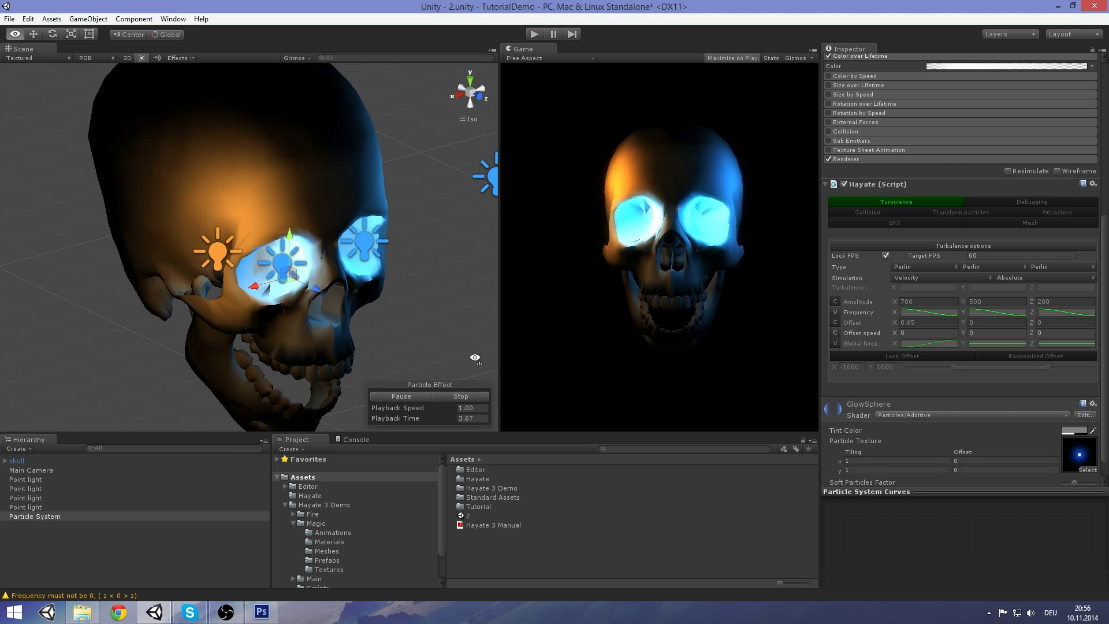
Step: Set the particle system's Z rotation to 0 and replay the simulation to check it from the front and side
{"action": "scroll", "coordinate": [992, 186], "scroll_direction": "up", "scroll_amount": 8}
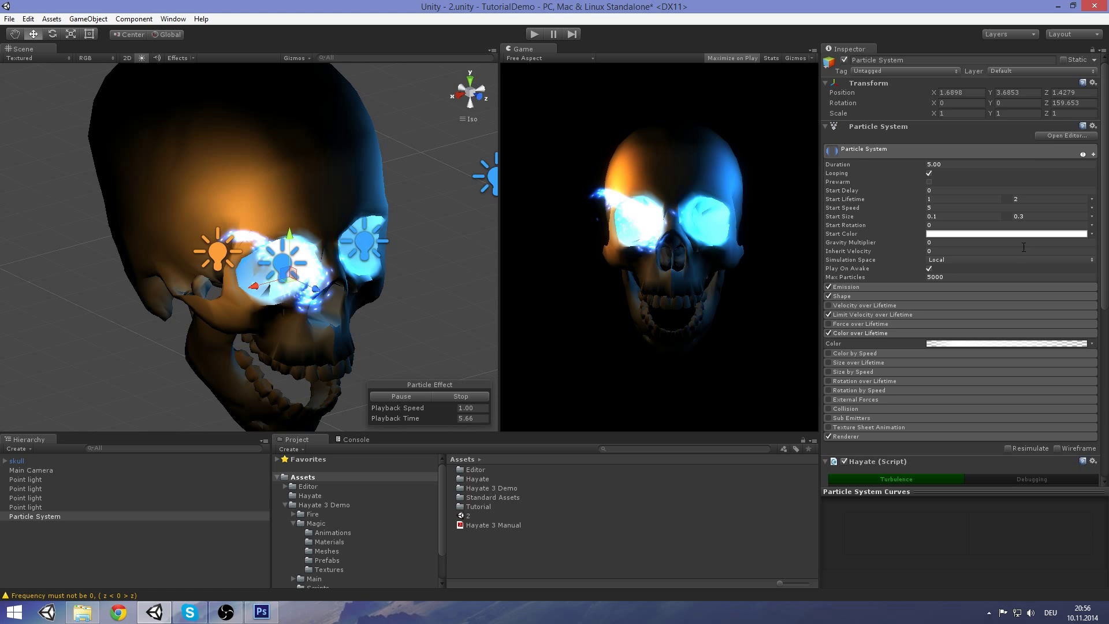
{"action": "left_click", "coordinate": [1073, 103]}
{"action": "type", "text": "0"}
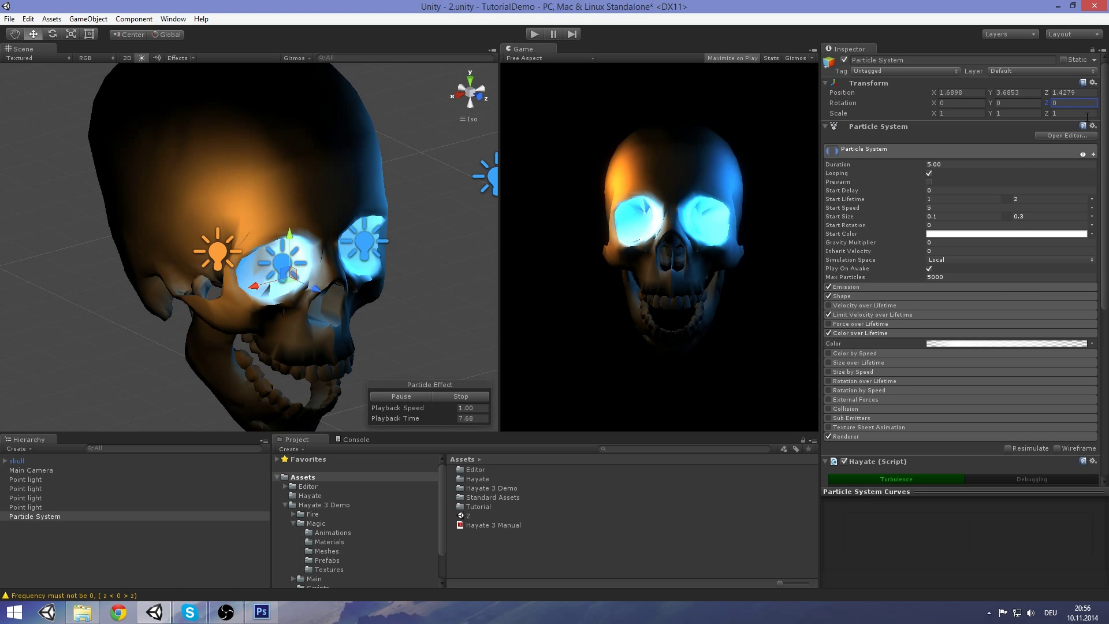
{"action": "key", "text": "Return"}
{"action": "left_click", "coordinate": [463, 396]}
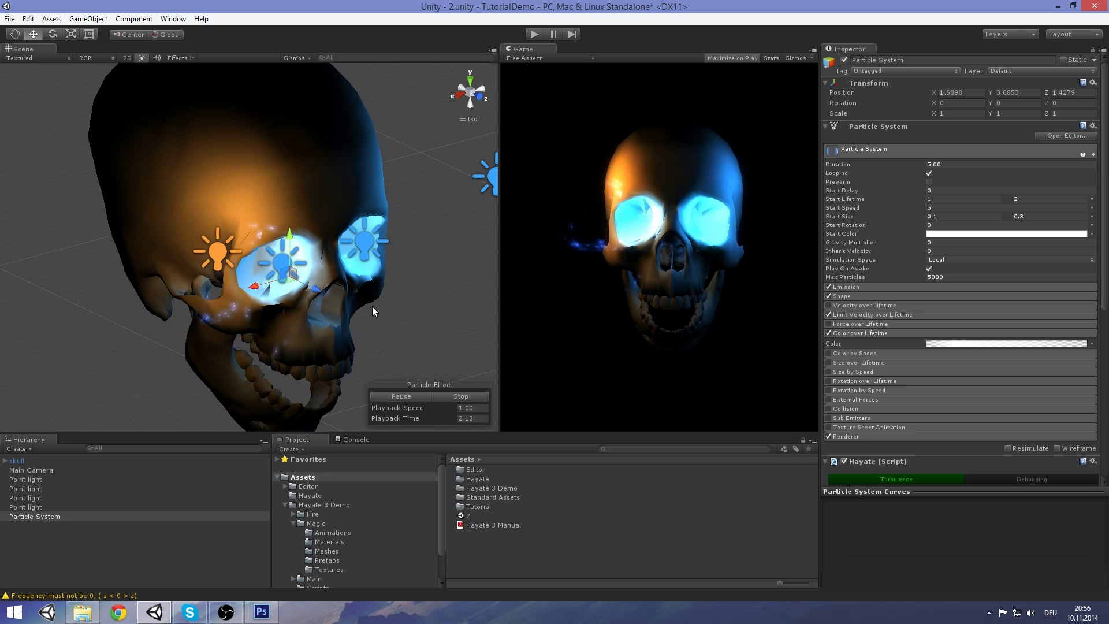
{"action": "right_click_drag", "start_coordinate": [371, 306], "coordinate": [278, 194]}
{"action": "left_click", "coordinate": [453, 395]}
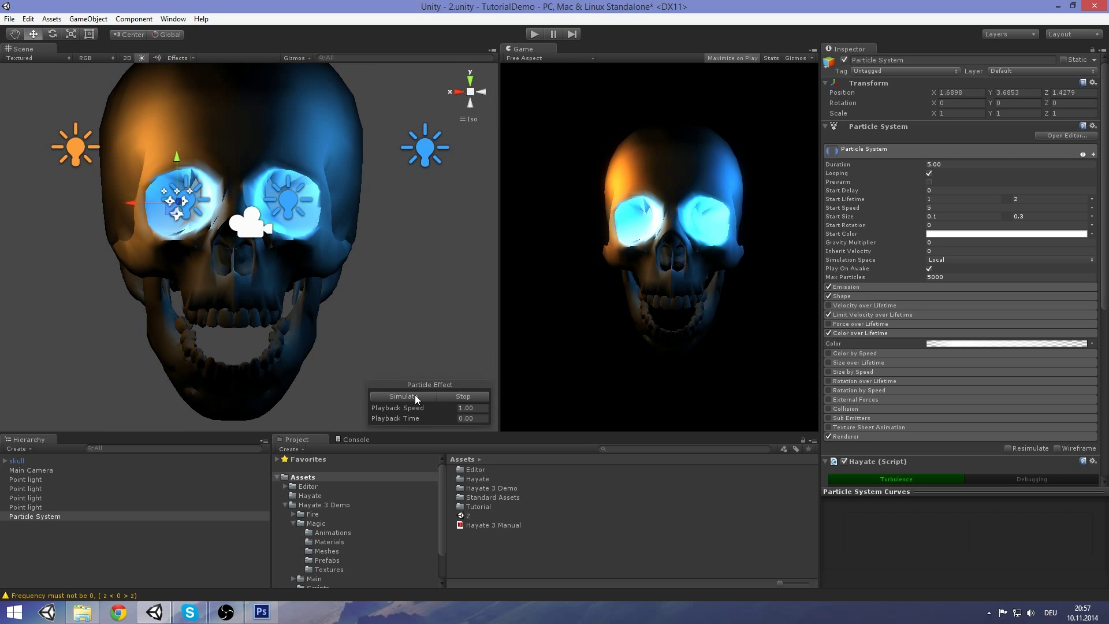
{"action": "left_click", "coordinate": [415, 395]}
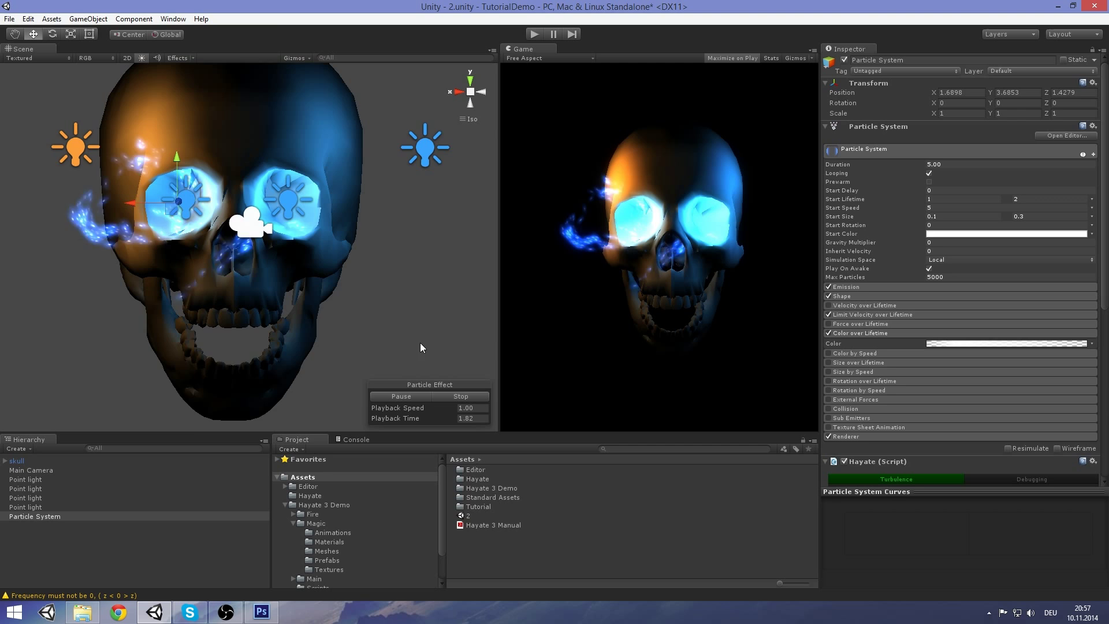
{"action": "middle_click_drag", "start_coordinate": [260, 291], "coordinate": [315, 349]}
{"action": "right_click_drag", "start_coordinate": [332, 324], "coordinate": [414, 340]}
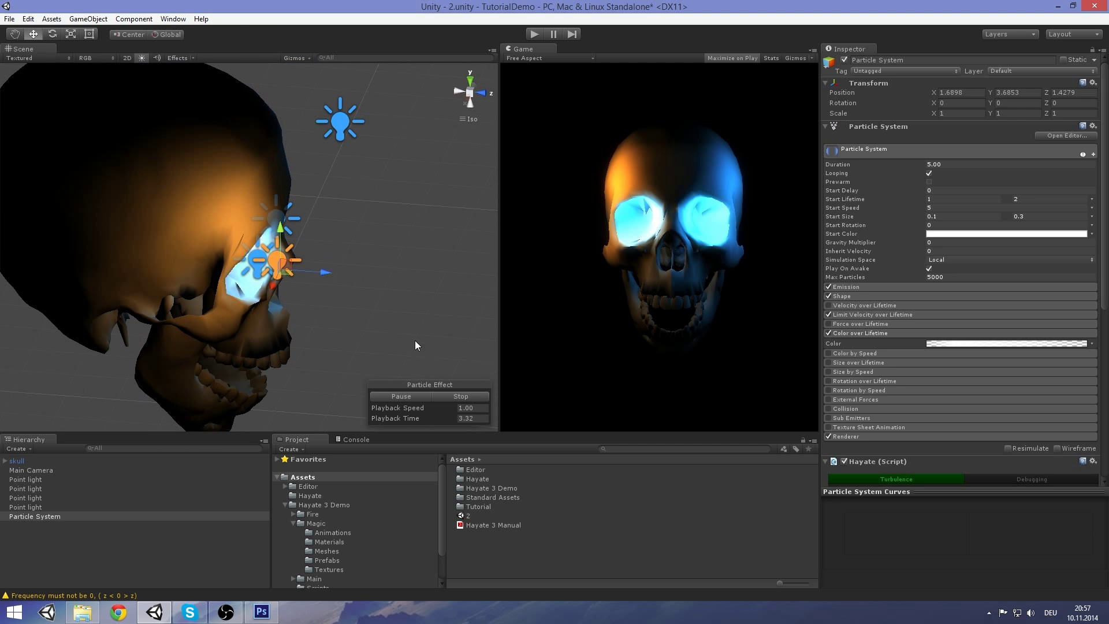
{"action": "left_click", "coordinate": [463, 396]}
{"action": "left_click", "coordinate": [399, 399]}
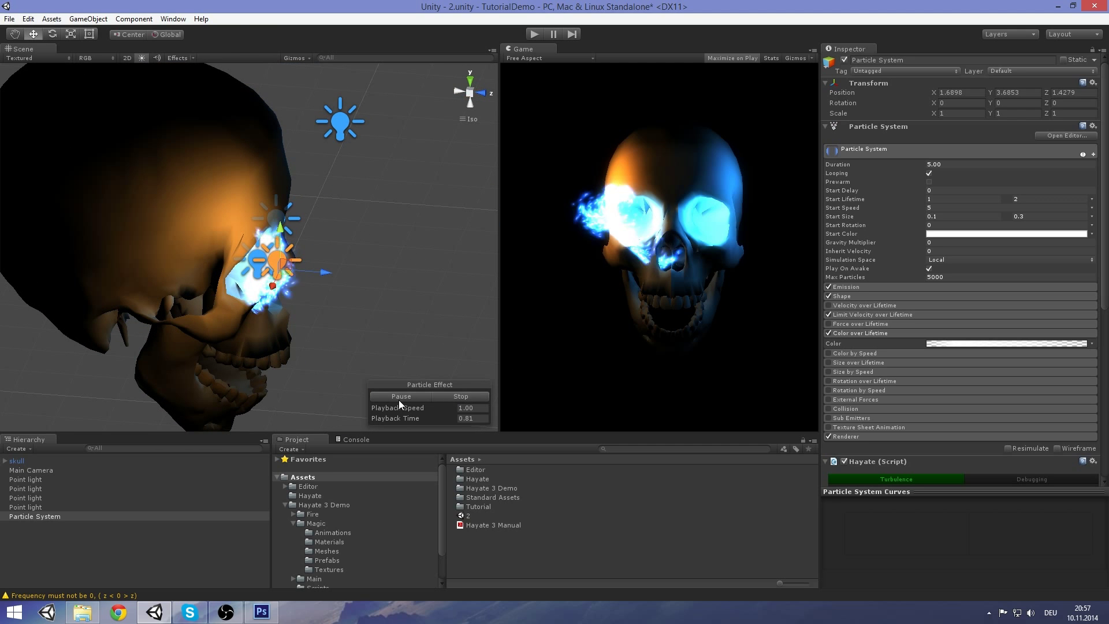
Step: Replay and pause the particle simulation, and move the particle system along Z to about 1.51
{"action": "left_click", "coordinate": [398, 400]}
{"action": "right_click_drag", "start_coordinate": [391, 334], "coordinate": [304, 315]}
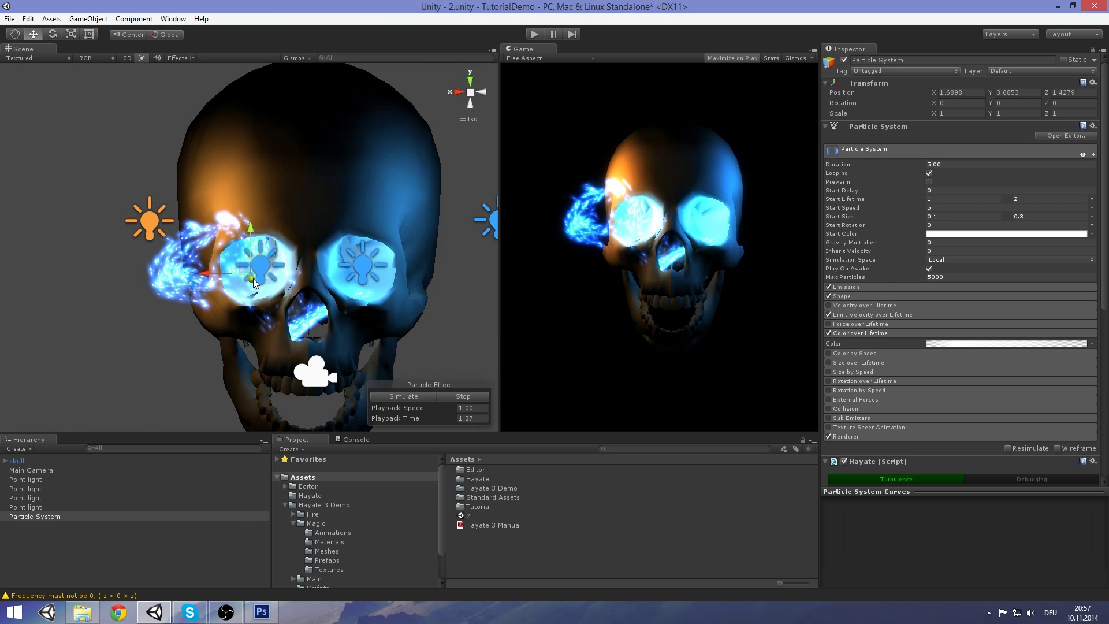
{"action": "left_click_drag", "start_coordinate": [252, 279], "coordinate": [377, 350]}
{"action": "key", "text": "ctrl+z"}
{"action": "left_click", "coordinate": [460, 397]}
{"action": "left_click", "coordinate": [401, 396]}
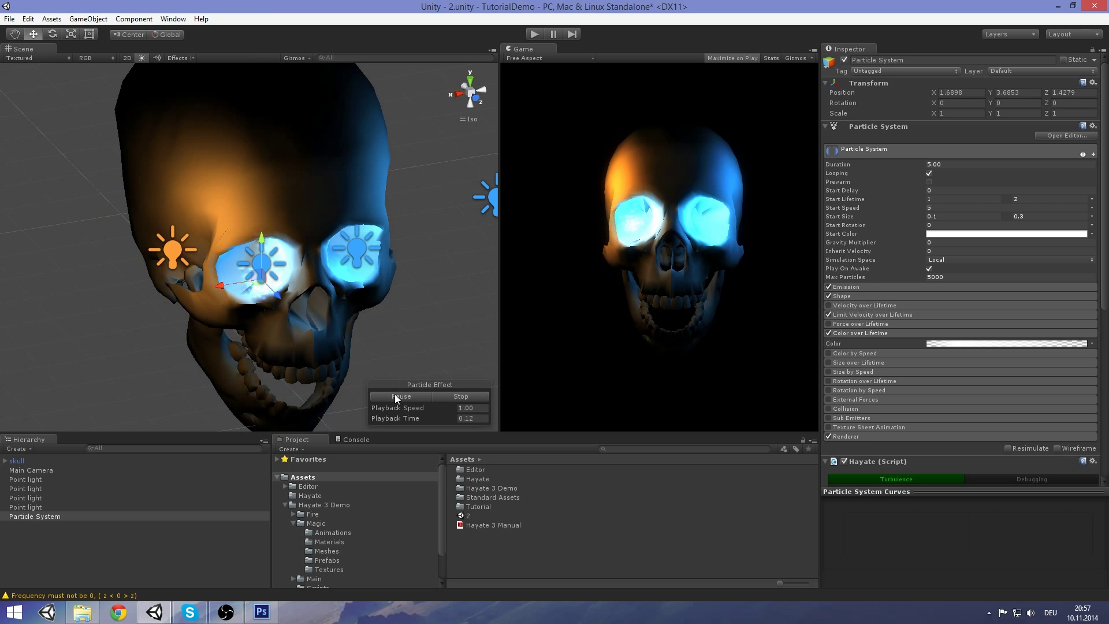
{"action": "left_click", "coordinate": [398, 396]}
{"action": "mouse_move", "coordinate": [277, 297]}
{"action": "left_mouse_down"}
{"action": "mouse_move", "coordinate": [303, 328]}
{"action": "mouse_move", "coordinate": [289, 293]}
{"action": "left_mouse_up"}
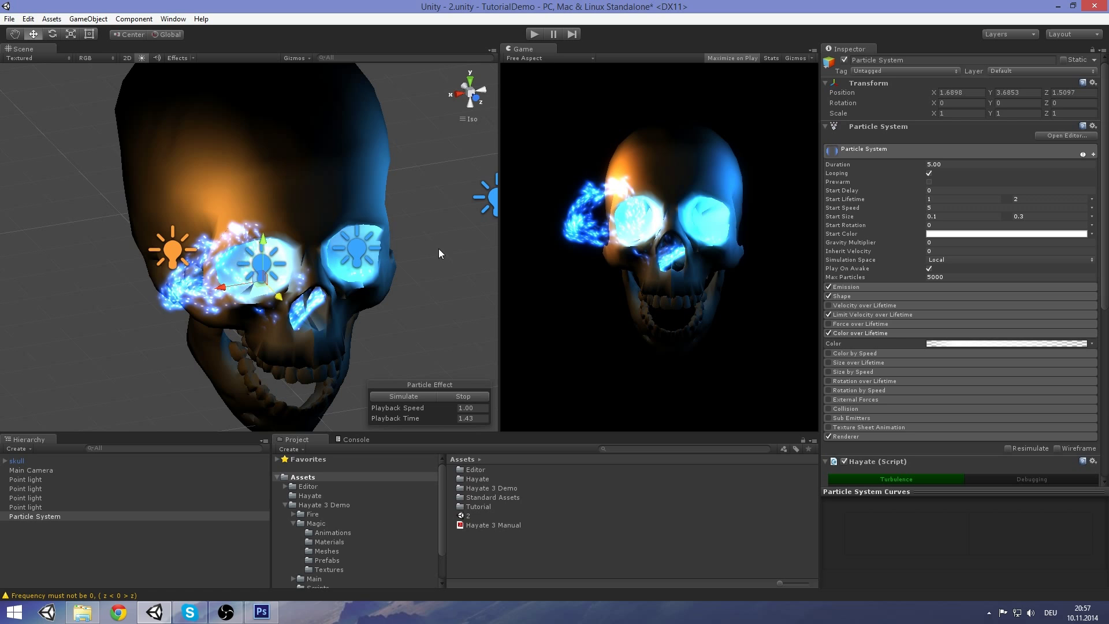
{"action": "left_click", "coordinate": [477, 100]}
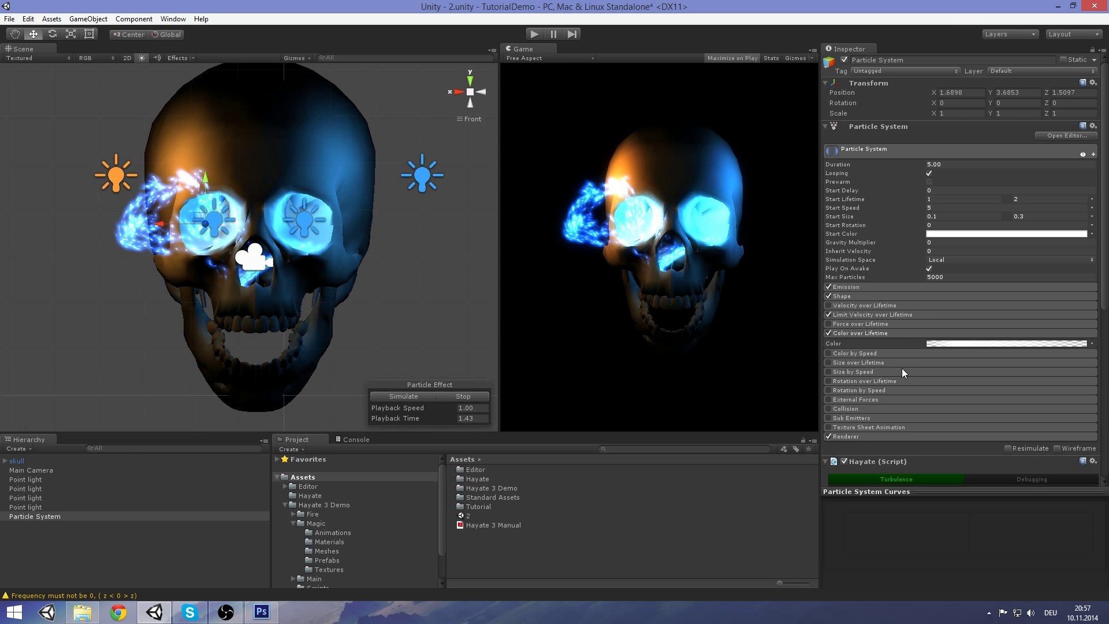
Step: Resume the simulation and set the particle system's duration to 6
{"action": "scroll", "coordinate": [904, 373], "scroll_direction": "down", "scroll_amount": 3}
{"action": "left_click", "coordinate": [416, 396]}
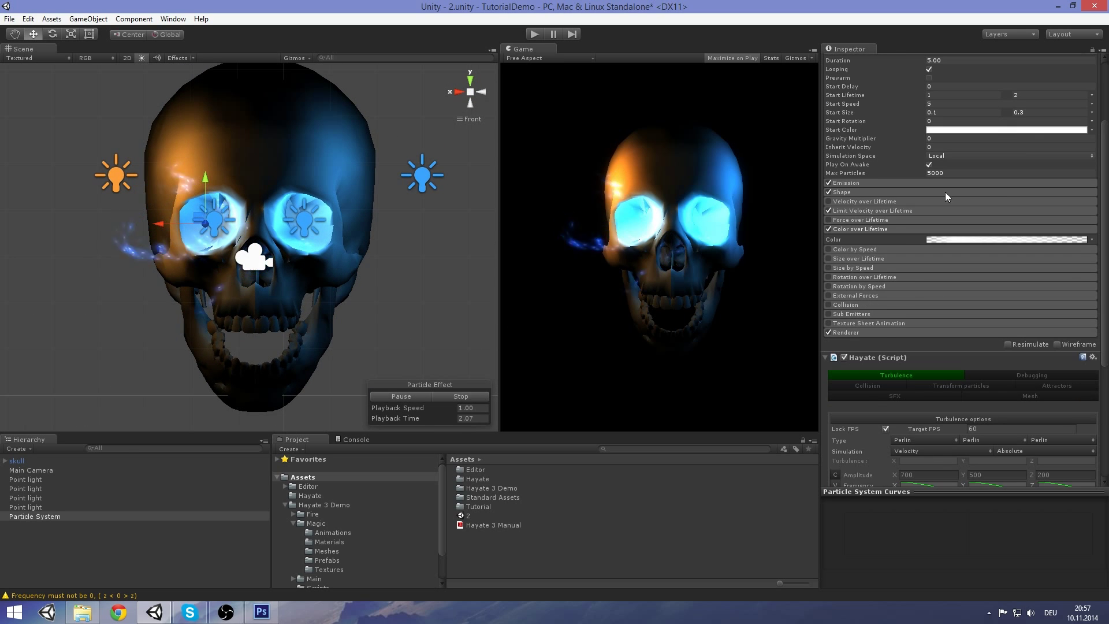
{"action": "scroll", "coordinate": [944, 192], "scroll_direction": "up", "scroll_amount": 3}
{"action": "left_click", "coordinate": [934, 164]}
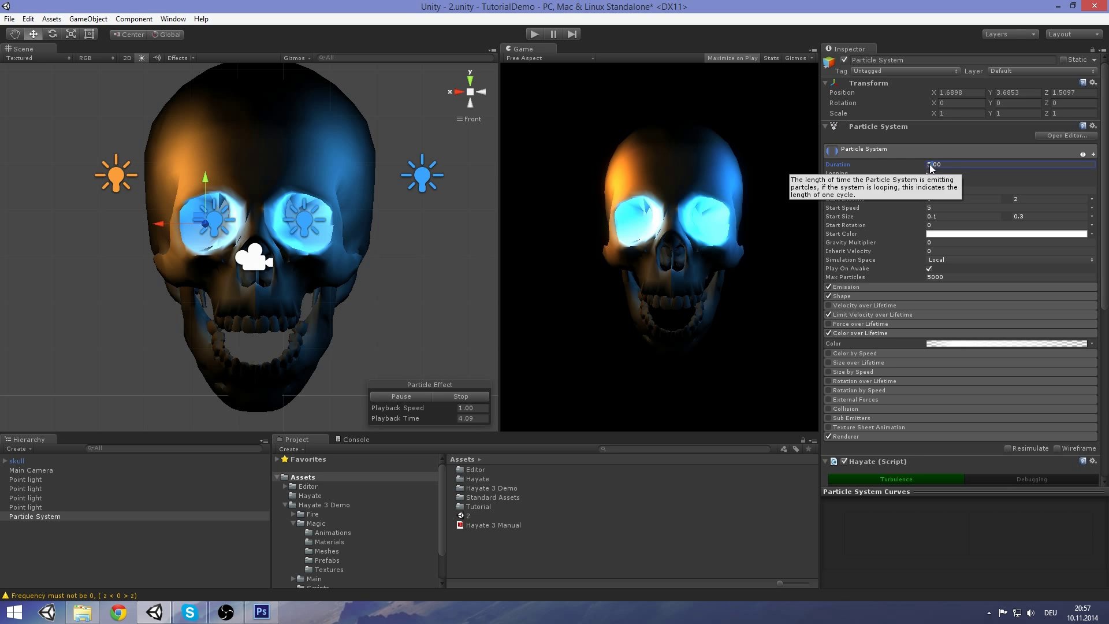
{"action": "key", "text": "BackSpace"}
{"action": "type", "text": "6"}
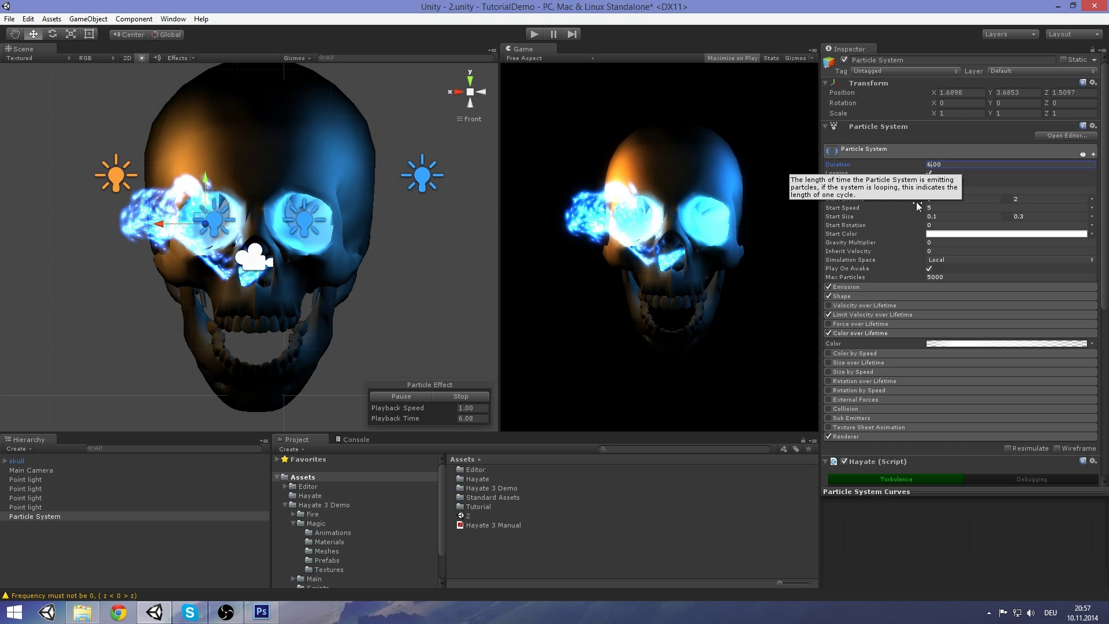
Step: Raise the last key of the Hayate X global force curve to about 900
{"action": "scroll", "coordinate": [963, 293], "scroll_direction": "down", "scroll_amount": 6}
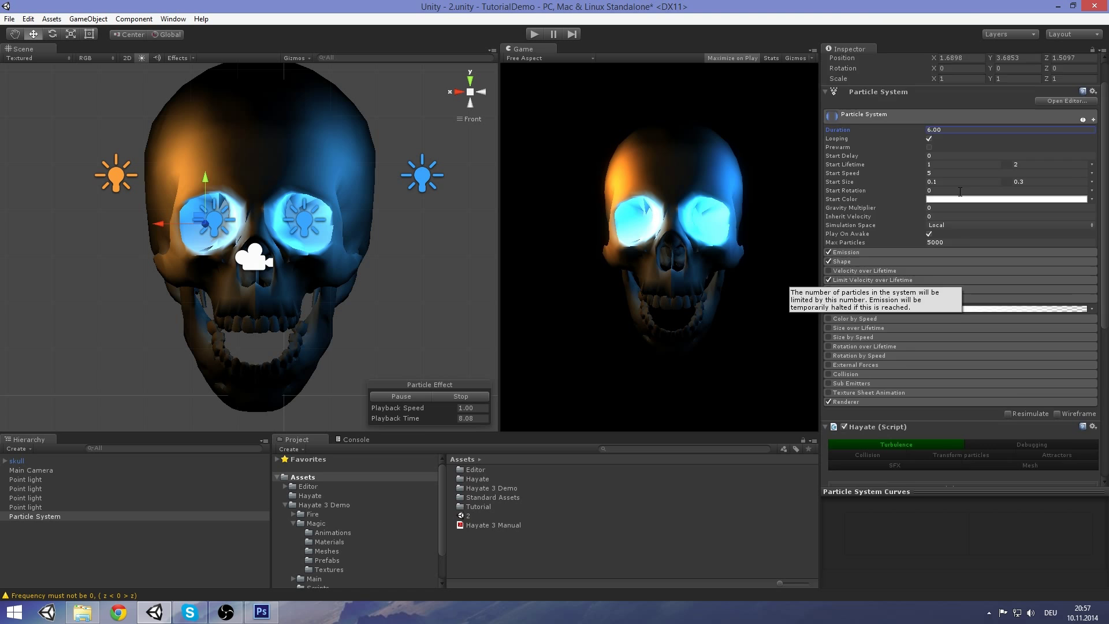
{"action": "scroll", "coordinate": [984, 274], "scroll_direction": "down", "scroll_amount": 3}
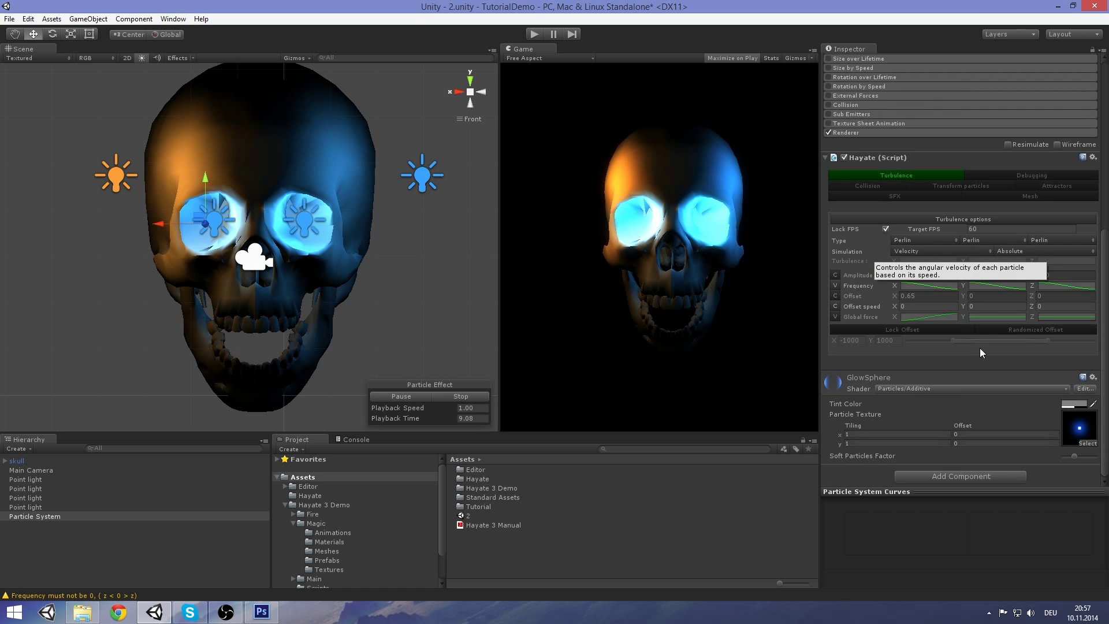
{"action": "left_click", "coordinate": [949, 316]}
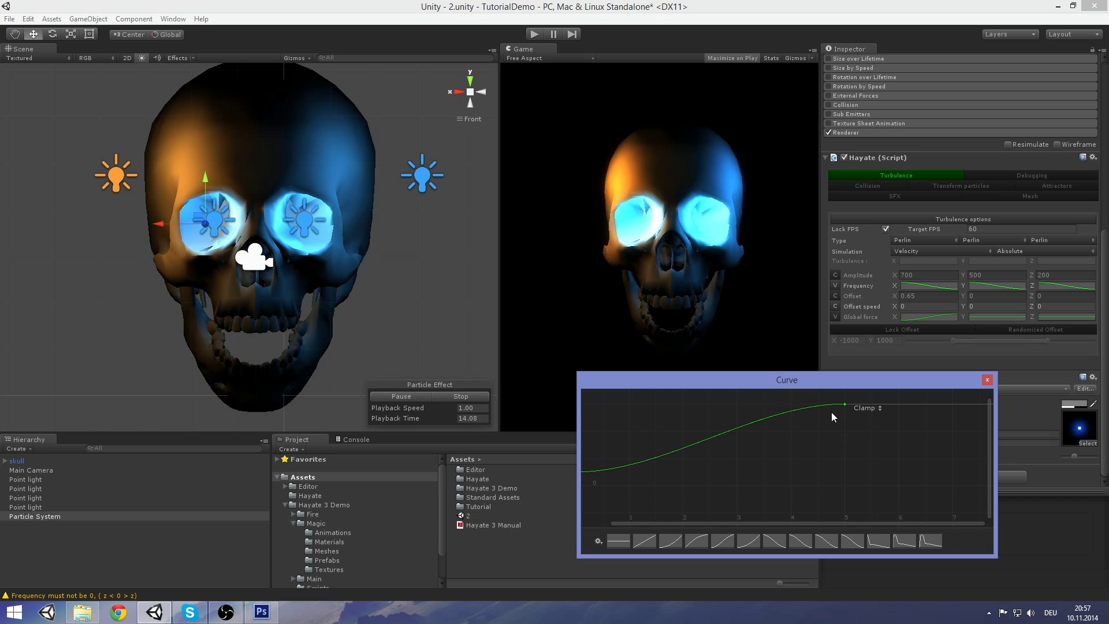
{"action": "left_click", "coordinate": [844, 404]}
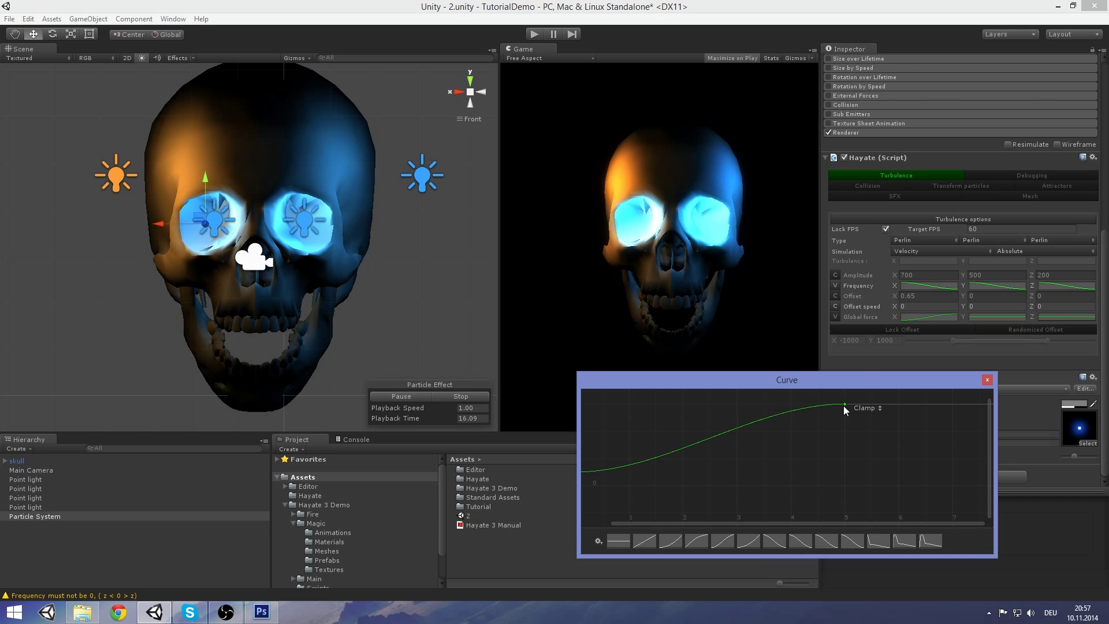
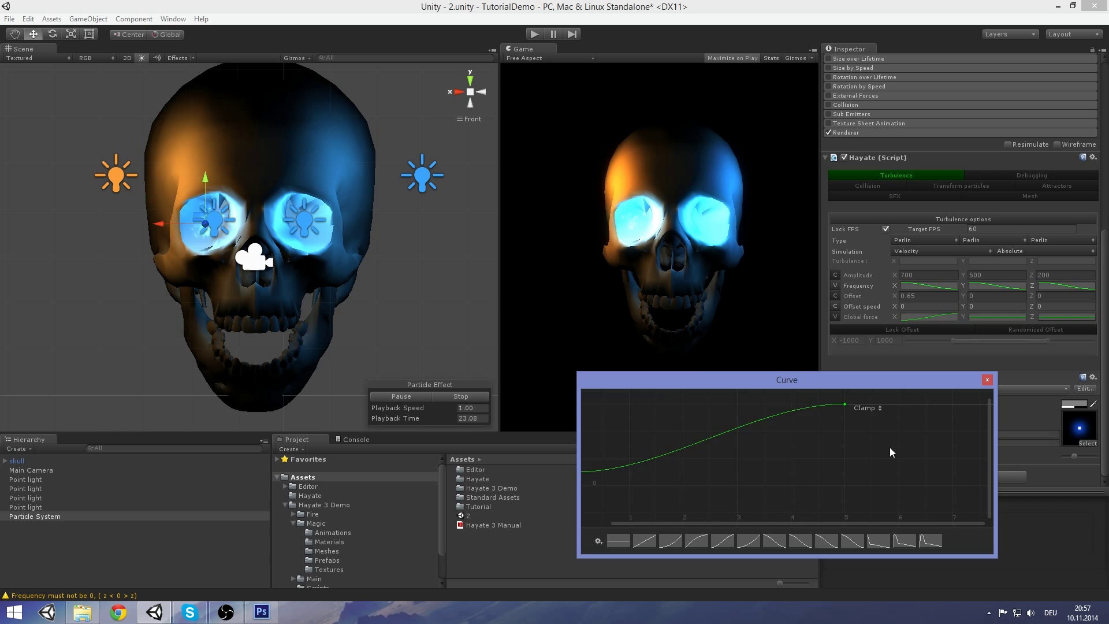
{"action": "scroll", "coordinate": [893, 460], "scroll_direction": "down", "scroll_amount": 2}
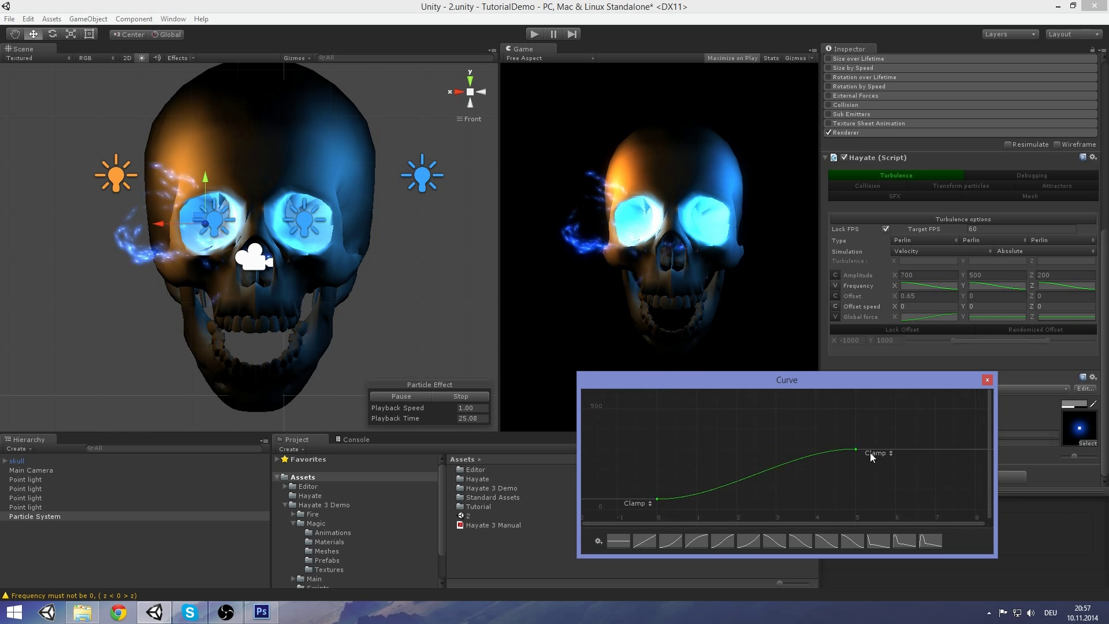
{"action": "scroll", "coordinate": [866, 454], "scroll_direction": "down", "scroll_amount": 3}
{"action": "left_click_drag", "start_coordinate": [850, 477], "coordinate": [850, 403]}
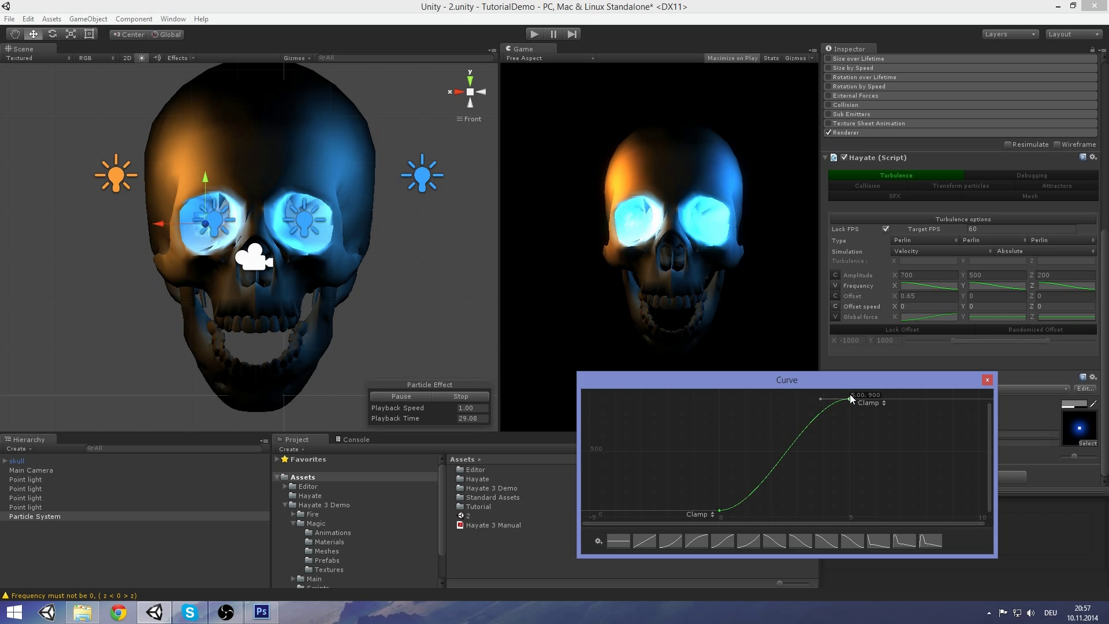
{"action": "left_click", "coordinate": [987, 379]}
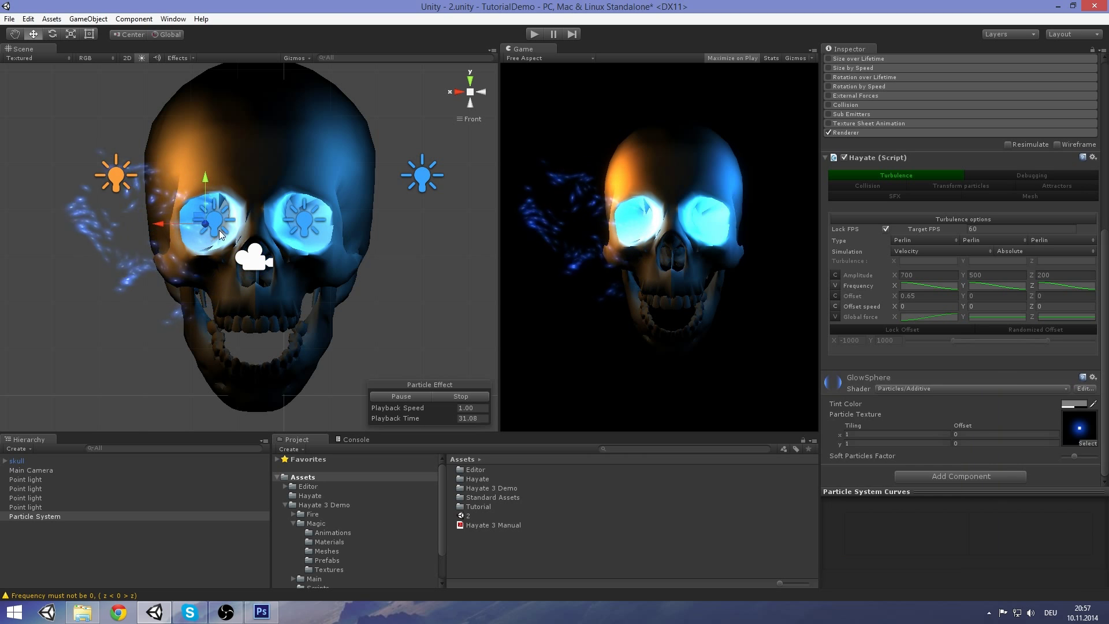
Step: Replay the particle simulation from the side of the skull to check the stream, and stop it
{"action": "right_click_drag", "start_coordinate": [260, 237], "coordinate": [456, 251]}
{"action": "left_click", "coordinate": [467, 396]}
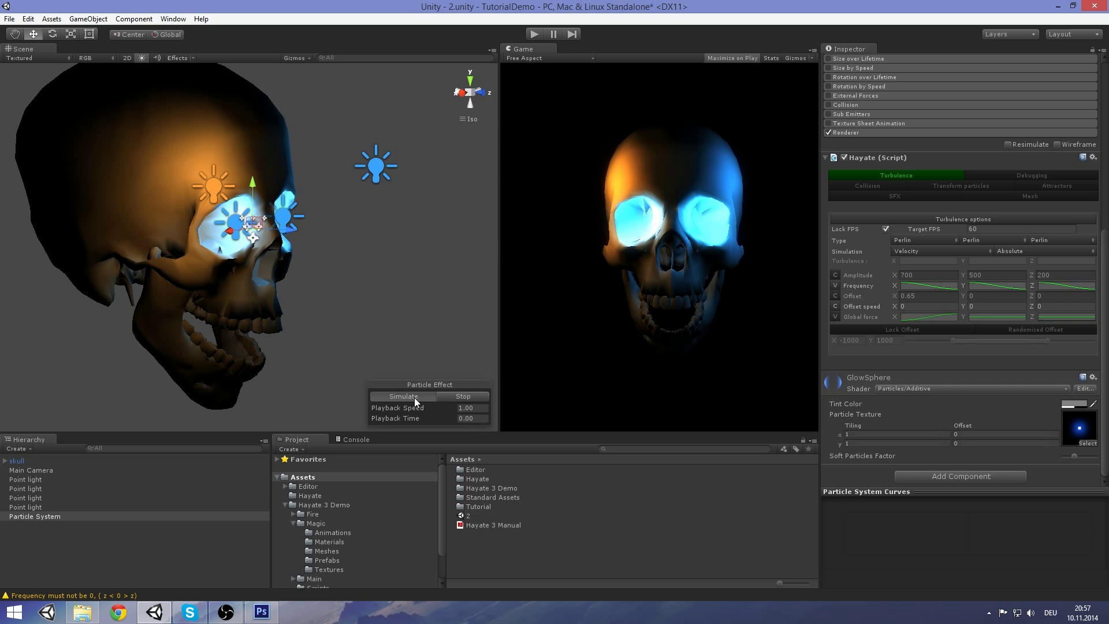
{"action": "left_click", "coordinate": [414, 398]}
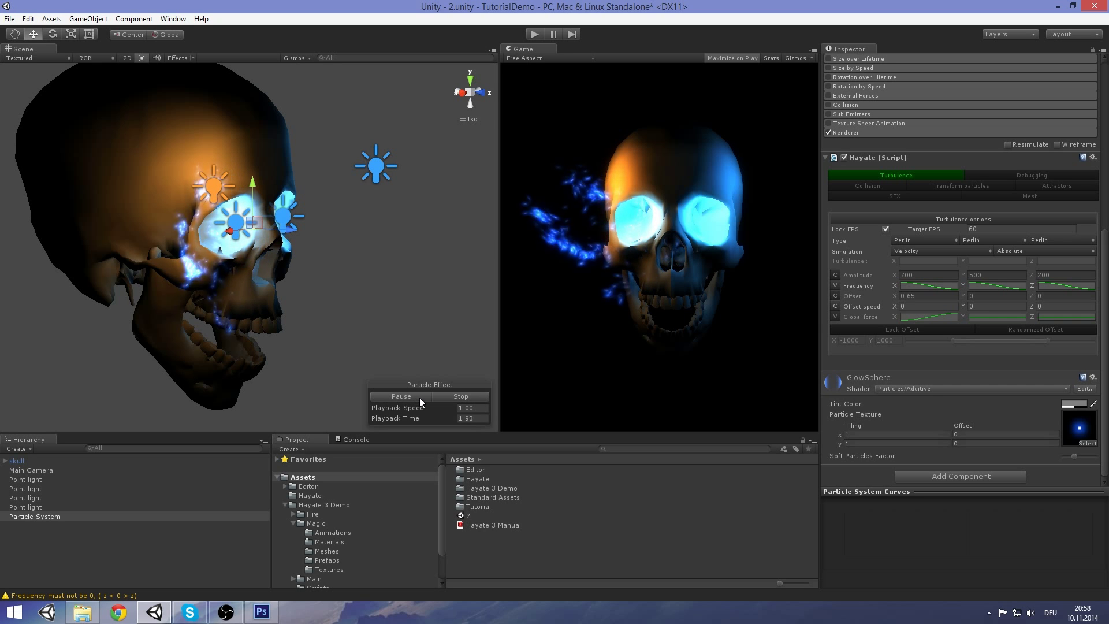
{"action": "left_click", "coordinate": [460, 396]}
Step: Set the Hayate X turbulence offset to 0.5 and replay the particle simulation
{"action": "left_click", "coordinate": [911, 296]}
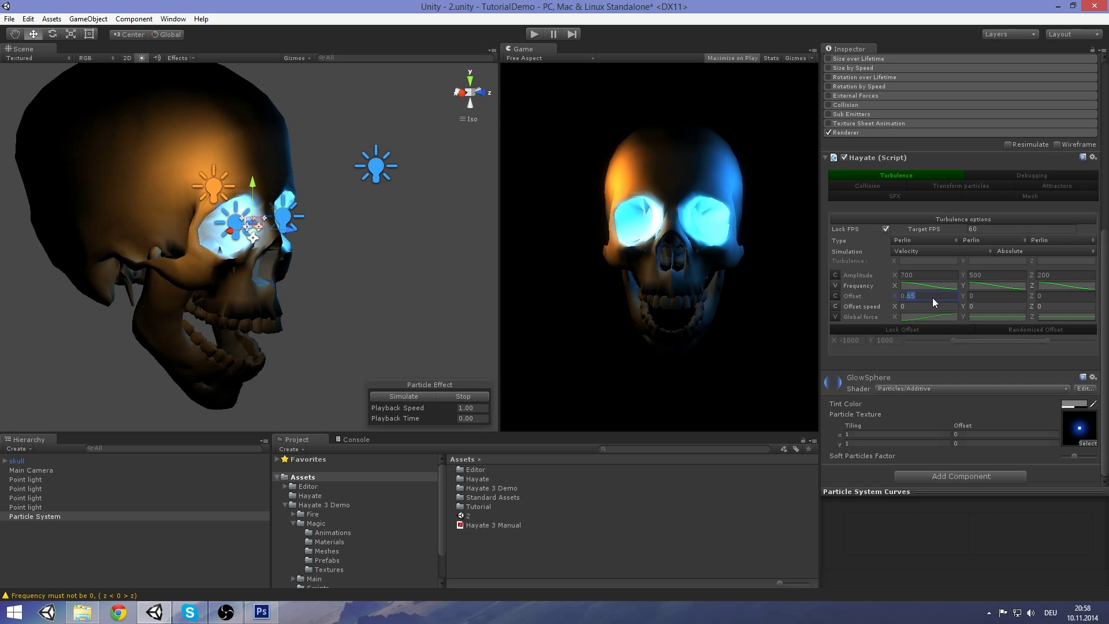
{"action": "type", "text": "0.5"}
{"action": "key", "text": "Return"}
{"action": "left_click", "coordinate": [413, 396]}
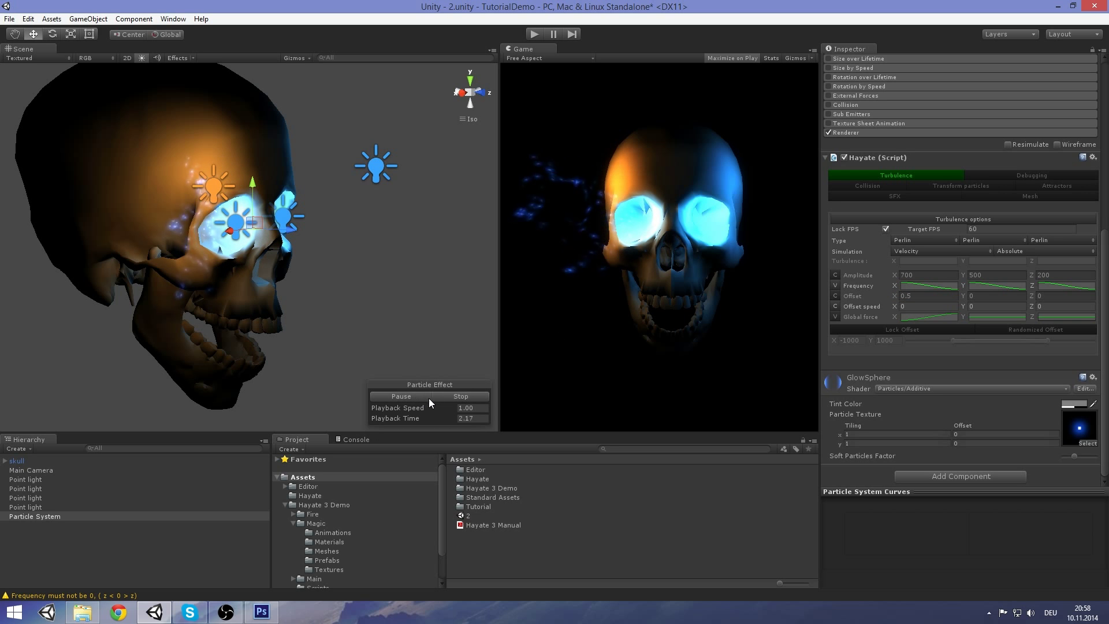
{"action": "left_click", "coordinate": [470, 400]}
{"action": "left_click", "coordinate": [413, 397]}
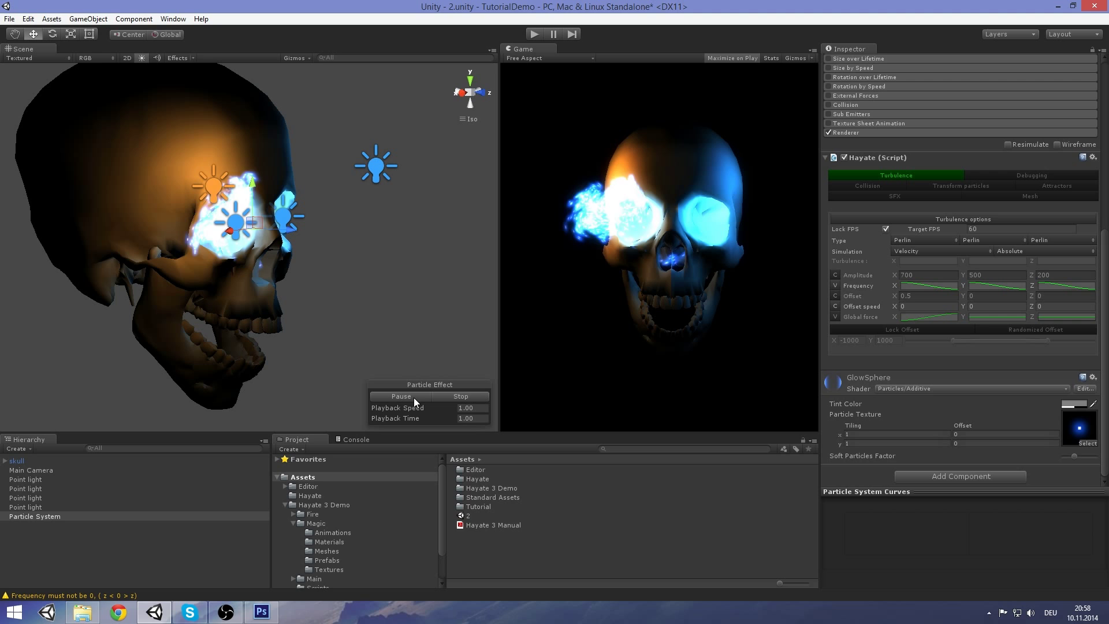
Step: Replay the simulation from angled and front views to examine how the particles stream from the eye socket
{"action": "left_click", "coordinate": [466, 396]}
{"action": "right_click_drag", "start_coordinate": [461, 289], "coordinate": [357, 294]}
{"action": "left_click", "coordinate": [418, 397]}
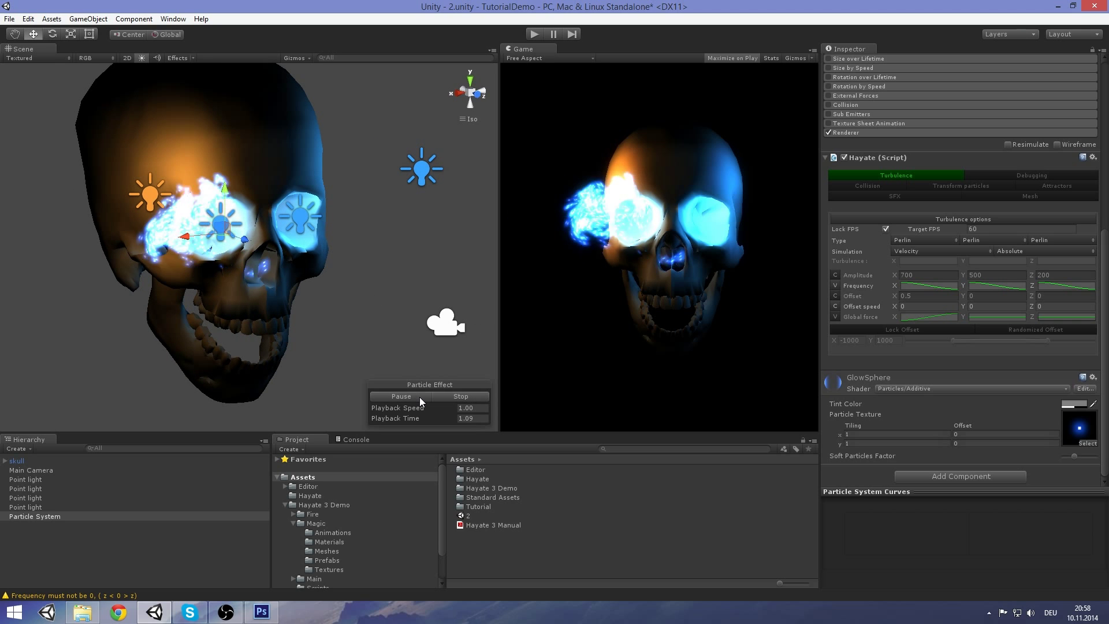
{"action": "left_click", "coordinate": [412, 396]}
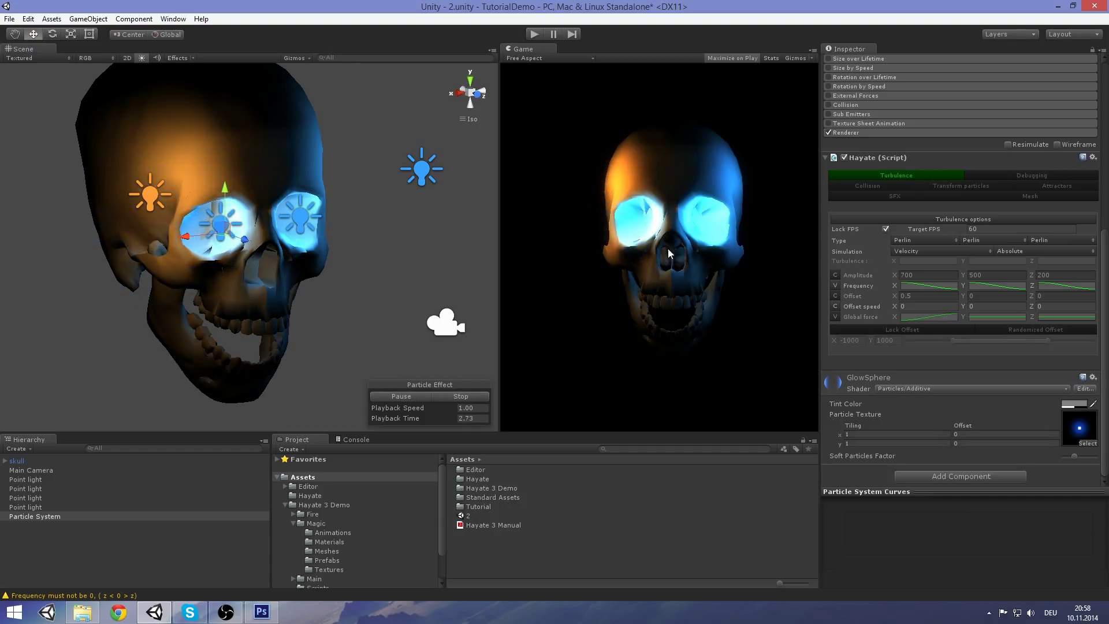
{"action": "left_click_drag", "start_coordinate": [348, 272], "coordinate": [434, 363], "text": "alt"}
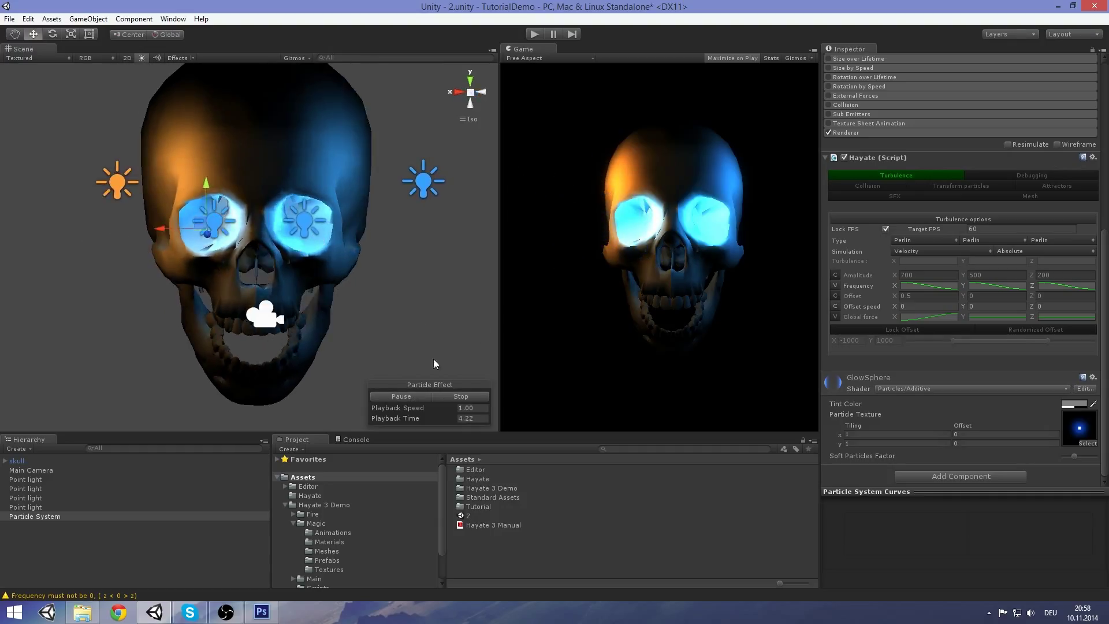
{"action": "left_click", "coordinate": [469, 397]}
{"action": "left_click", "coordinate": [400, 395]}
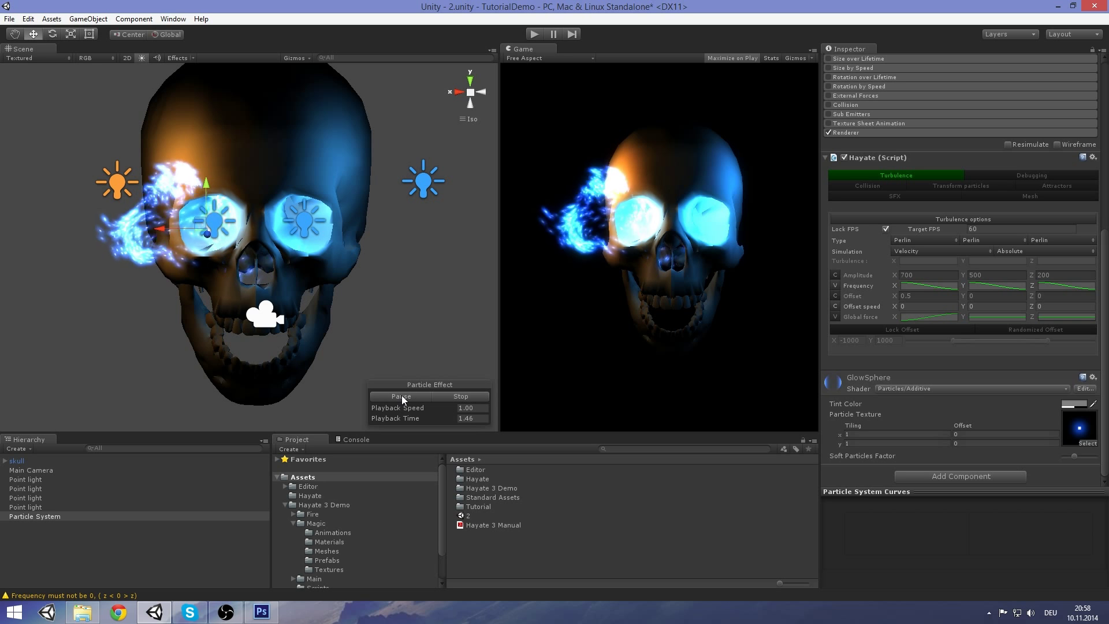
{"action": "left_click_drag", "start_coordinate": [316, 223], "coordinate": [248, 243], "text": "alt"}
{"action": "left_click", "coordinate": [459, 396]}
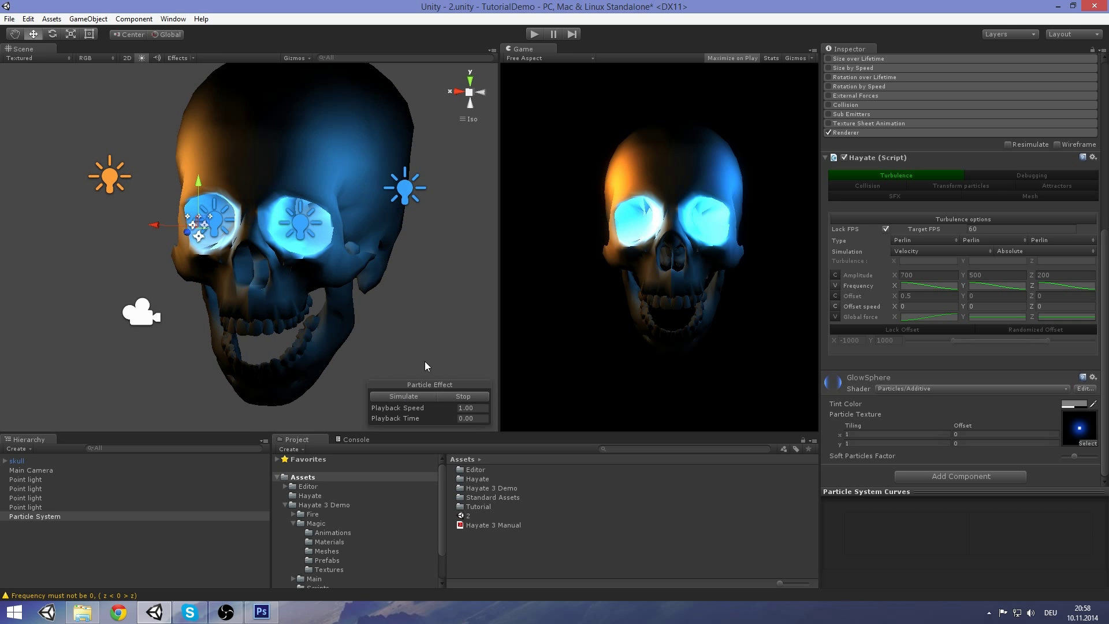
Step: Duplicate the particle system, move the copy along X to about -0.36 inside the blue-lit eye socket, and pause the simulation
{"action": "left_click_drag", "start_coordinate": [427, 366], "coordinate": [376, 253], "text": "alt"}
{"action": "scroll", "coordinate": [334, 283], "scroll_direction": "up", "scroll_amount": 6}
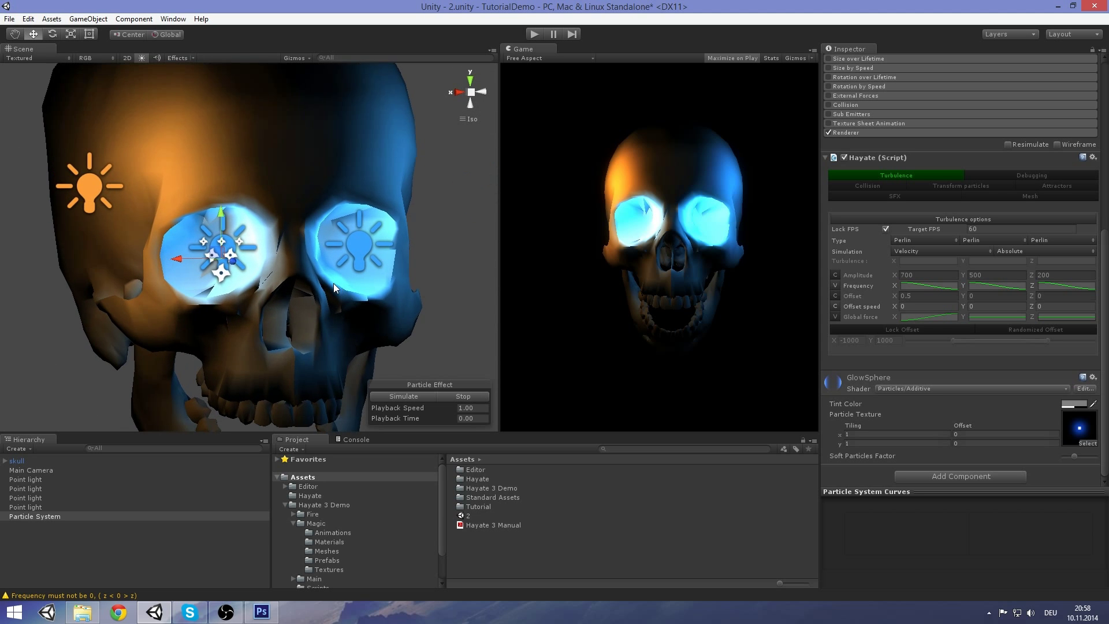
{"action": "middle_click_drag", "start_coordinate": [333, 283], "coordinate": [297, 241]}
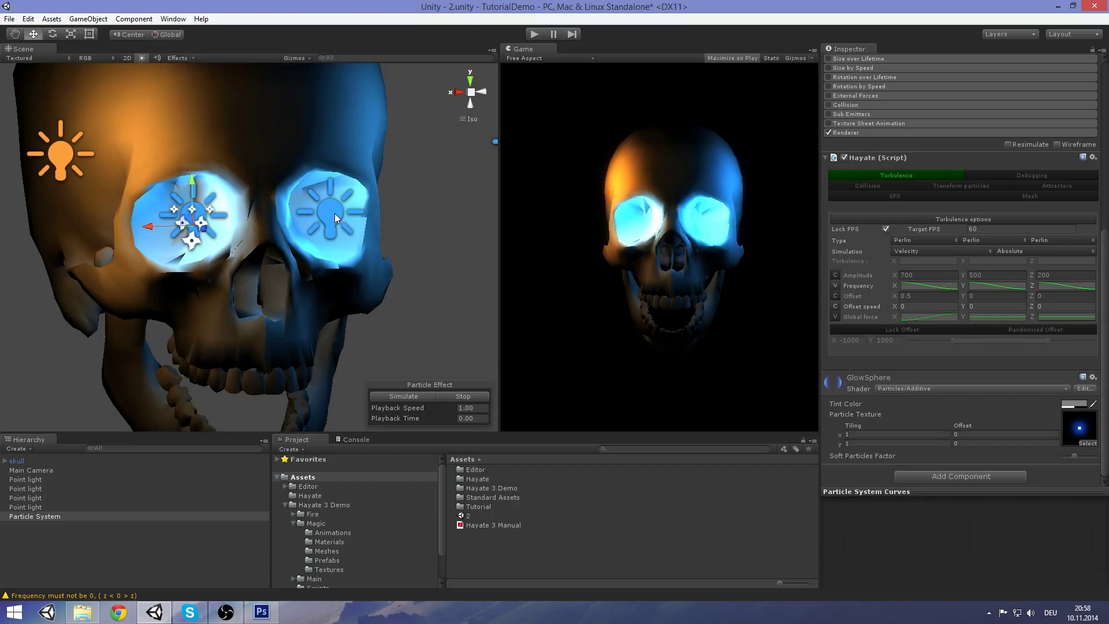
{"action": "left_click_drag", "start_coordinate": [345, 230], "coordinate": [271, 258], "text": "alt"}
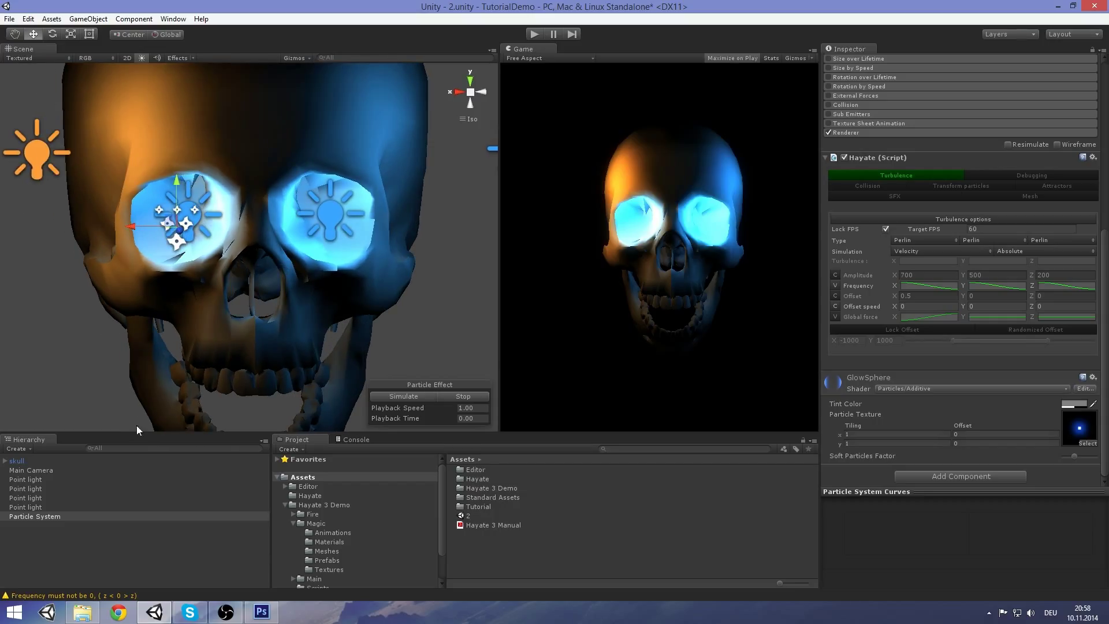
{"action": "left_click", "coordinate": [84, 516]}
{"action": "key", "text": "ctrl+d"}
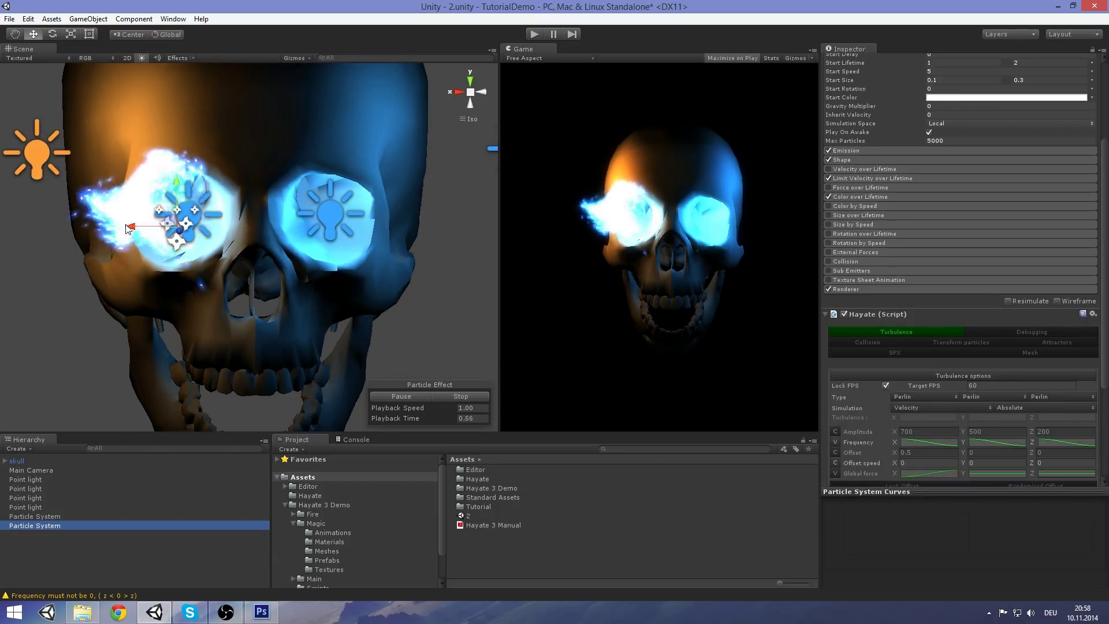
{"action": "left_click", "coordinate": [419, 395]}
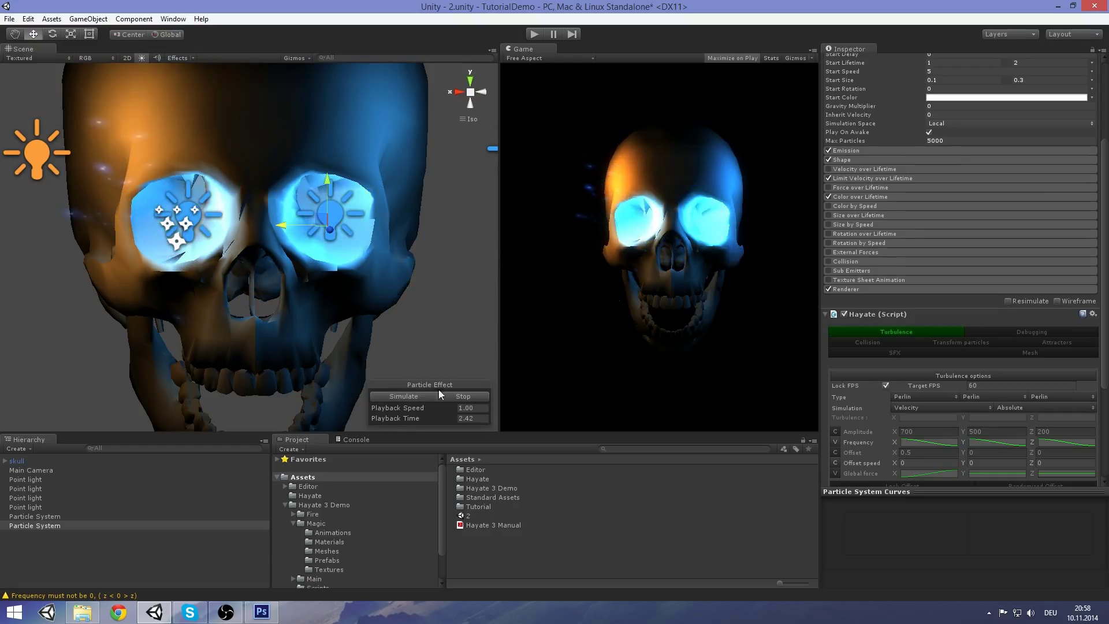
Step: Set the duplicated particle system's Y rotation to 180
{"action": "scroll", "coordinate": [961, 126], "scroll_direction": "up", "scroll_amount": 5}
{"action": "left_click", "coordinate": [985, 102]}
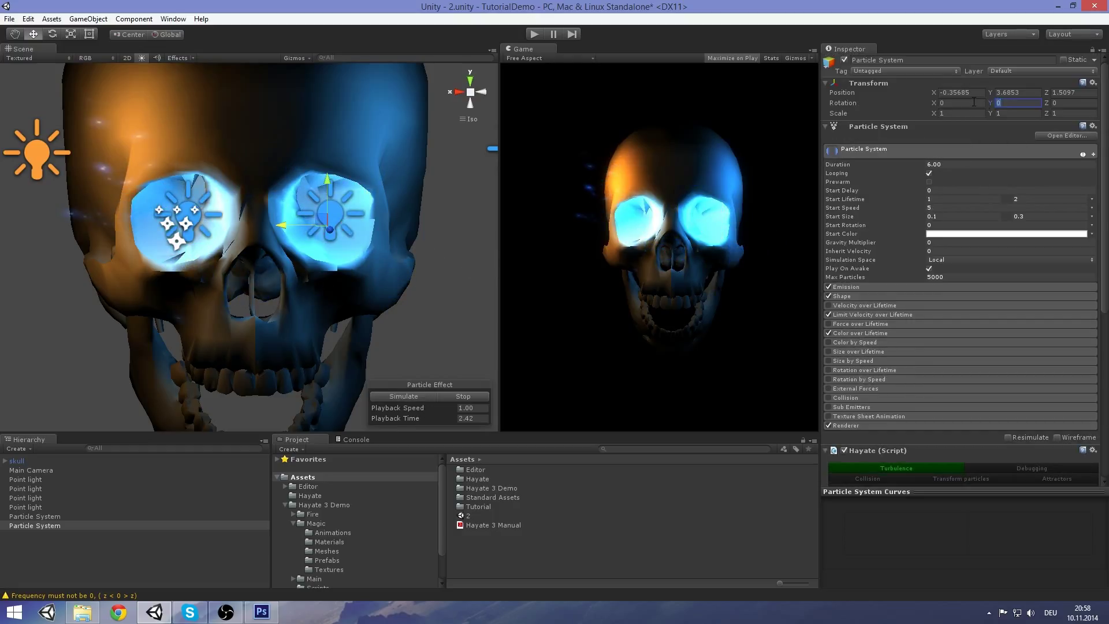
{"action": "type", "text": "180"}
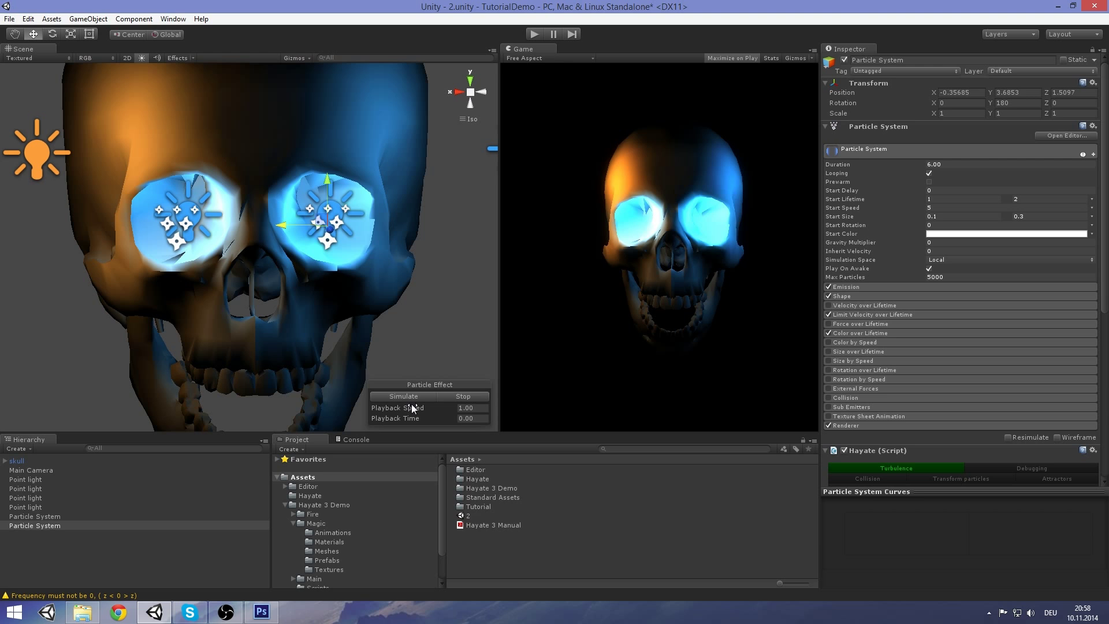
Step: Simulate the duplicated particle system, and play and pause the scene to check both eye effects together
{"action": "left_click", "coordinate": [411, 395]}
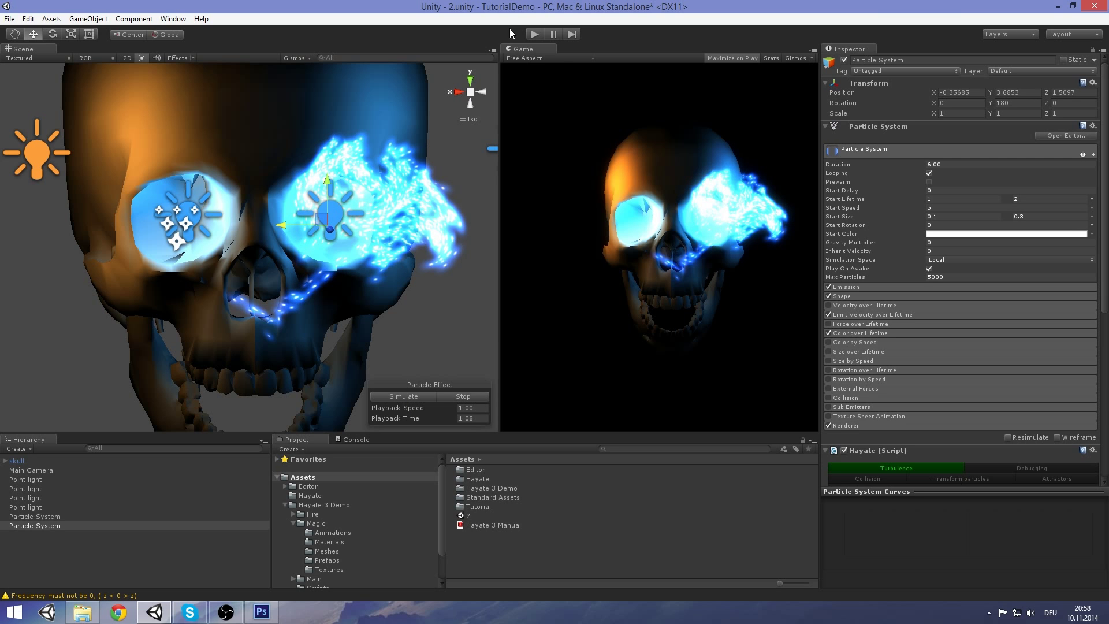
{"action": "left_click", "coordinate": [536, 33]}
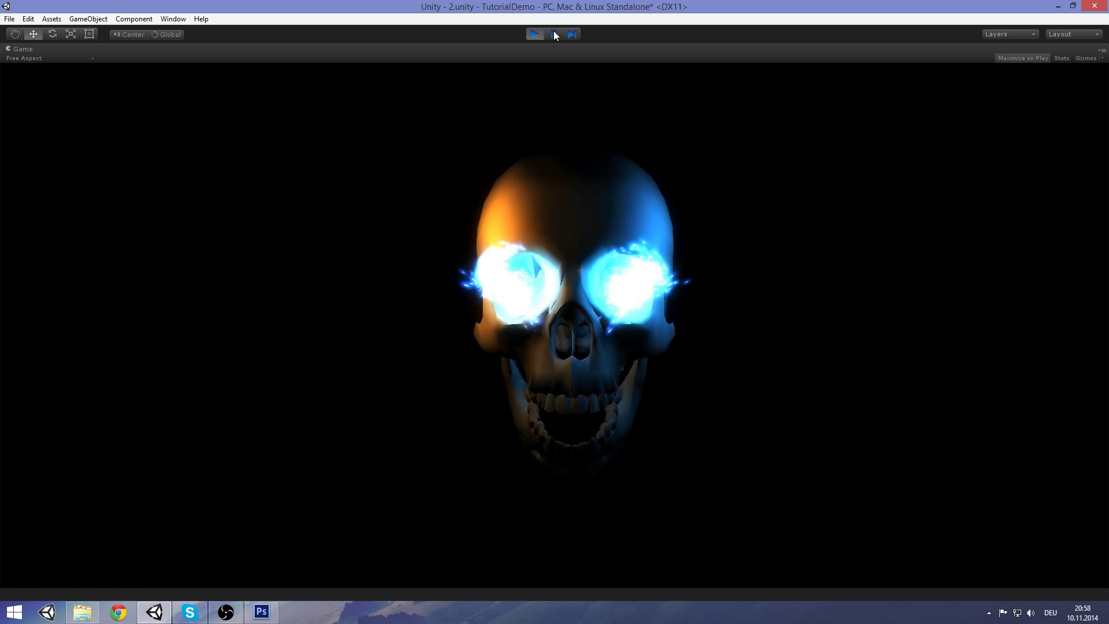
{"action": "left_click", "coordinate": [555, 32]}
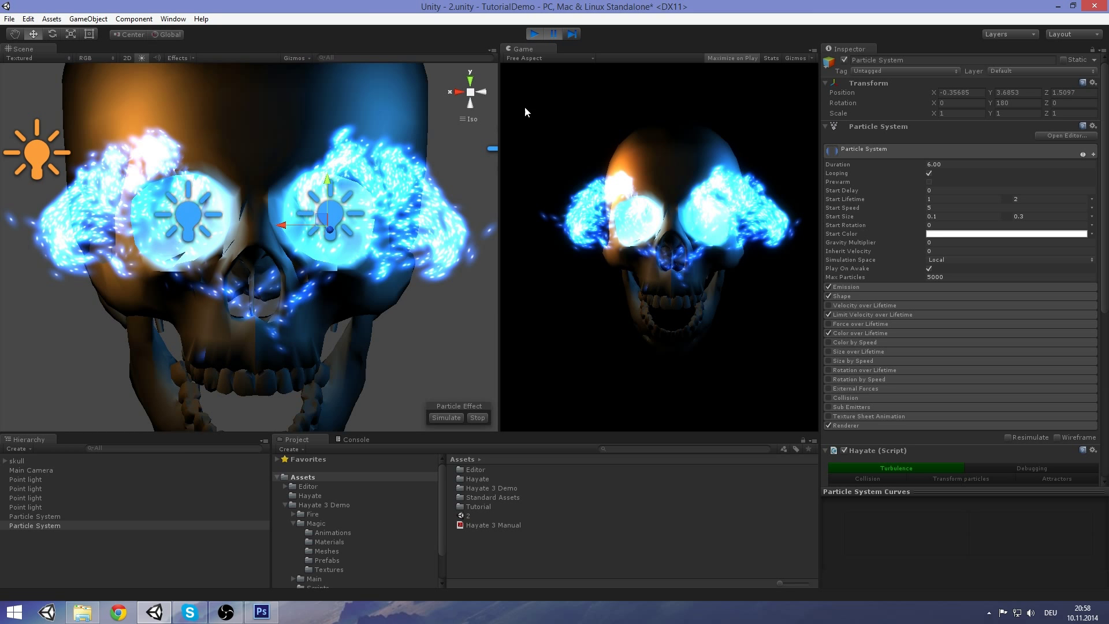
Step: Resume the paused scene to check both eye effects, exit play mode, and pause the duplicated particle system's simulation
{"action": "left_click", "coordinate": [553, 34]}
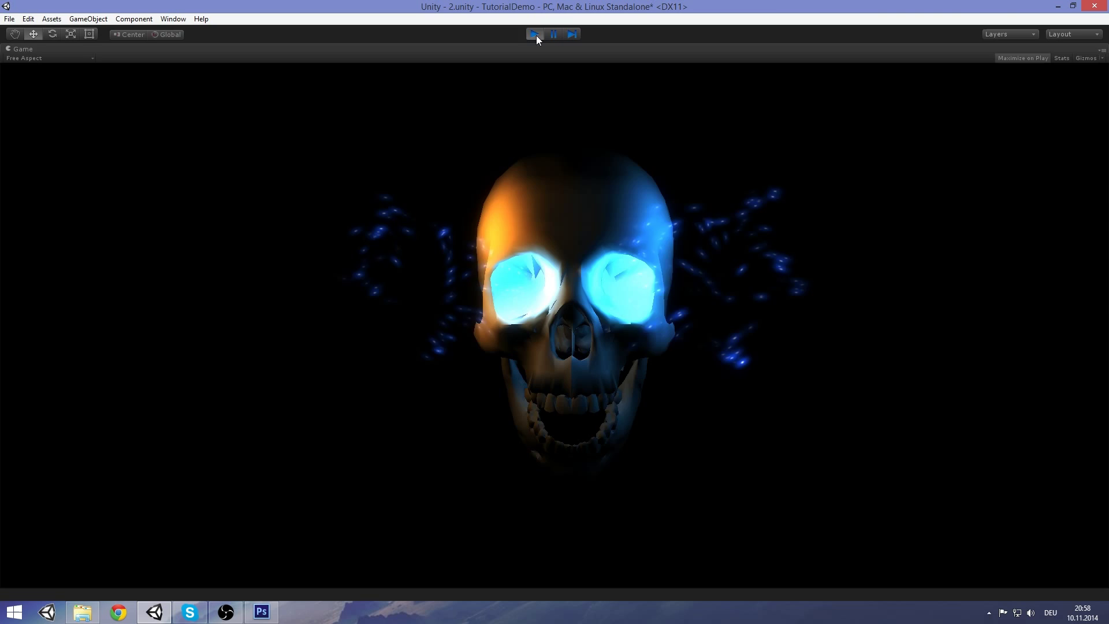
{"action": "left_click", "coordinate": [535, 34]}
{"action": "scroll", "coordinate": [983, 321], "scroll_direction": "down", "scroll_amount": 5}
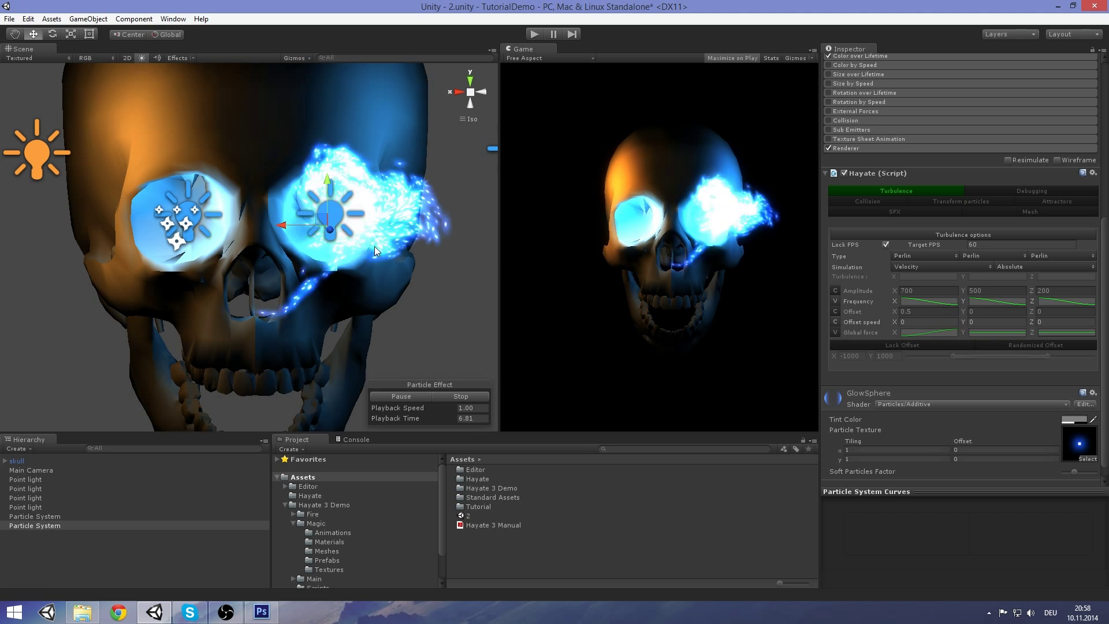
{"action": "left_click", "coordinate": [402, 396]}
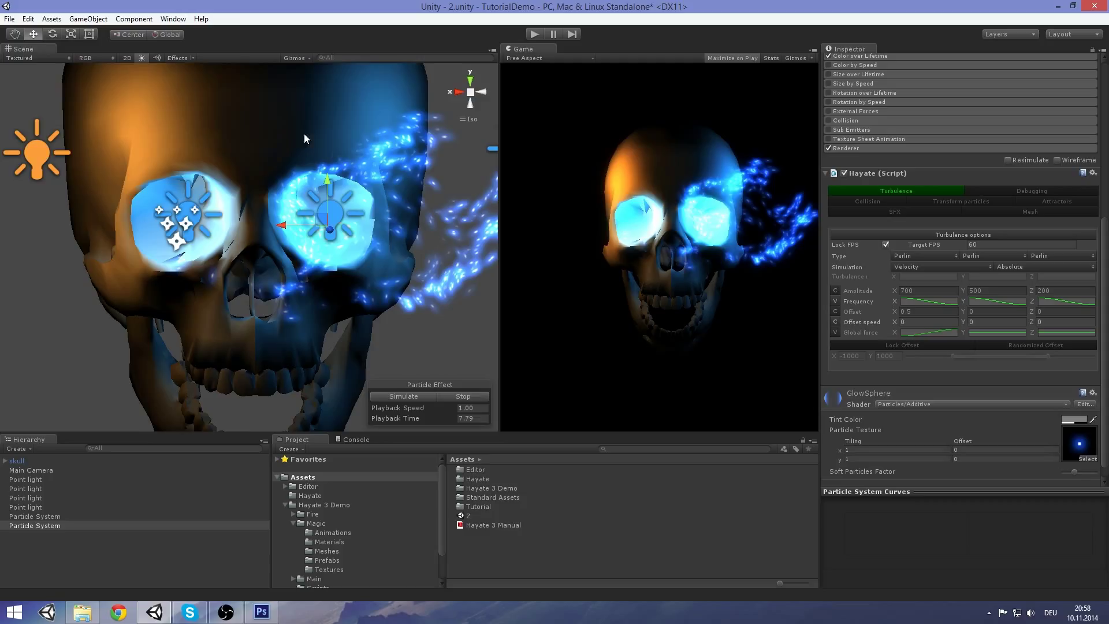
Step: Set the duplicated system's Hayate turbulence offset to X 0.55, Y 0.05 and Z 0.1, and briefly simulate it
{"action": "middle_click_drag", "start_coordinate": [347, 140], "coordinate": [297, 136]}
{"action": "scroll", "coordinate": [297, 136], "scroll_direction": "down", "scroll_amount": 2}
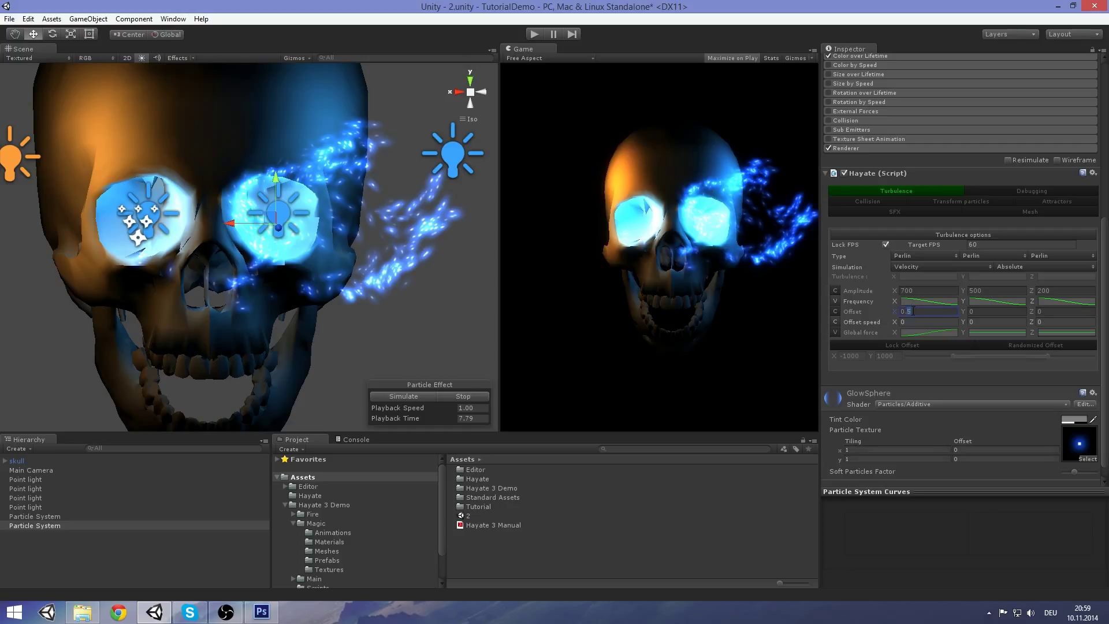
{"action": "type", "text": ".5"}
{"action": "key", "text": "Tab"}
{"action": "type", "text": "35"}
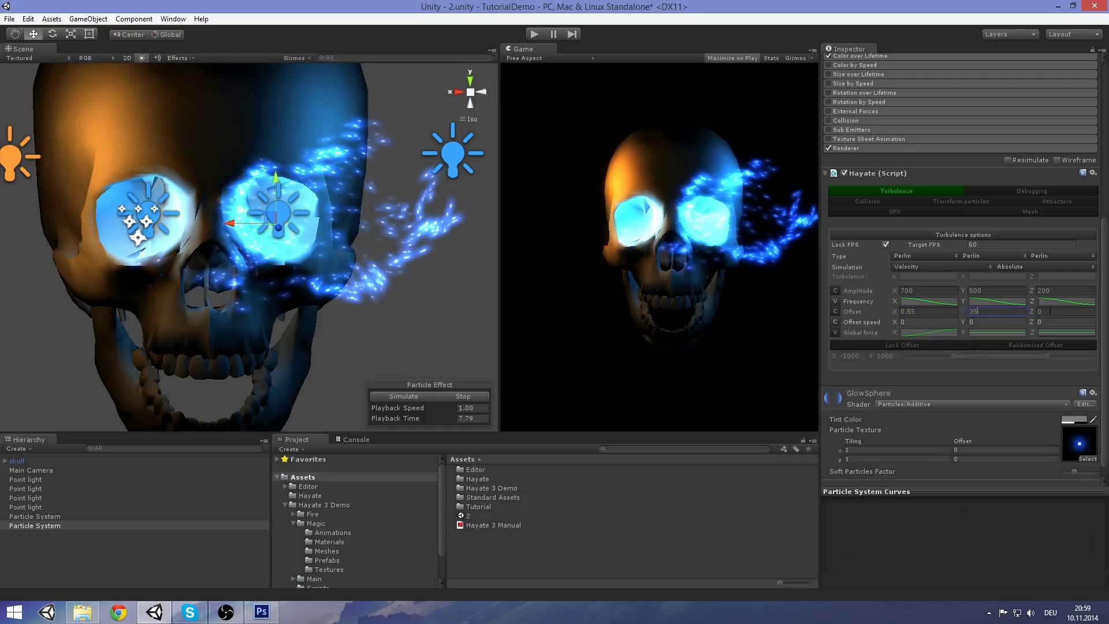
{"action": "key", "text": "BackSpace"}
{"action": "key", "text": "BackSpace"}
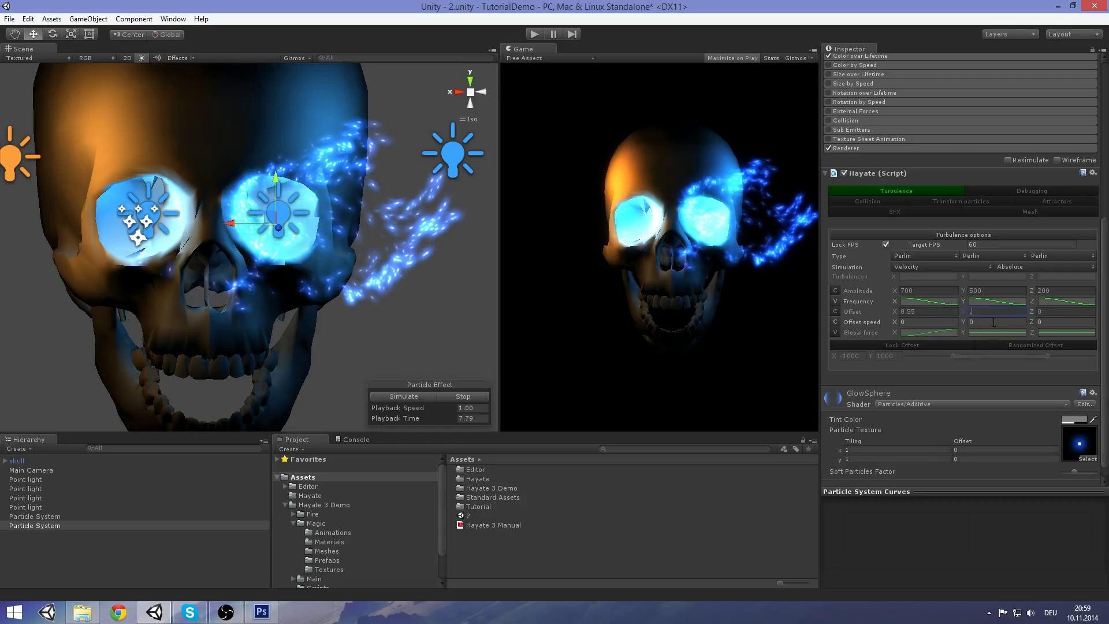
{"action": "type", "text": "0.05"}
{"action": "key", "text": "Tab"}
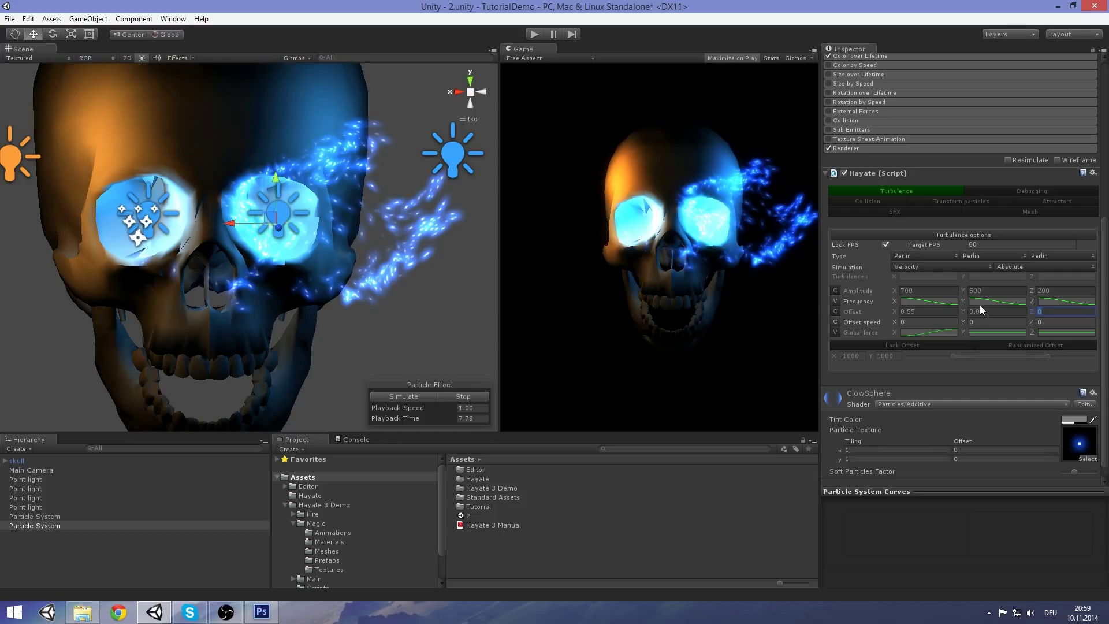
{"action": "type", "text": ".1"}
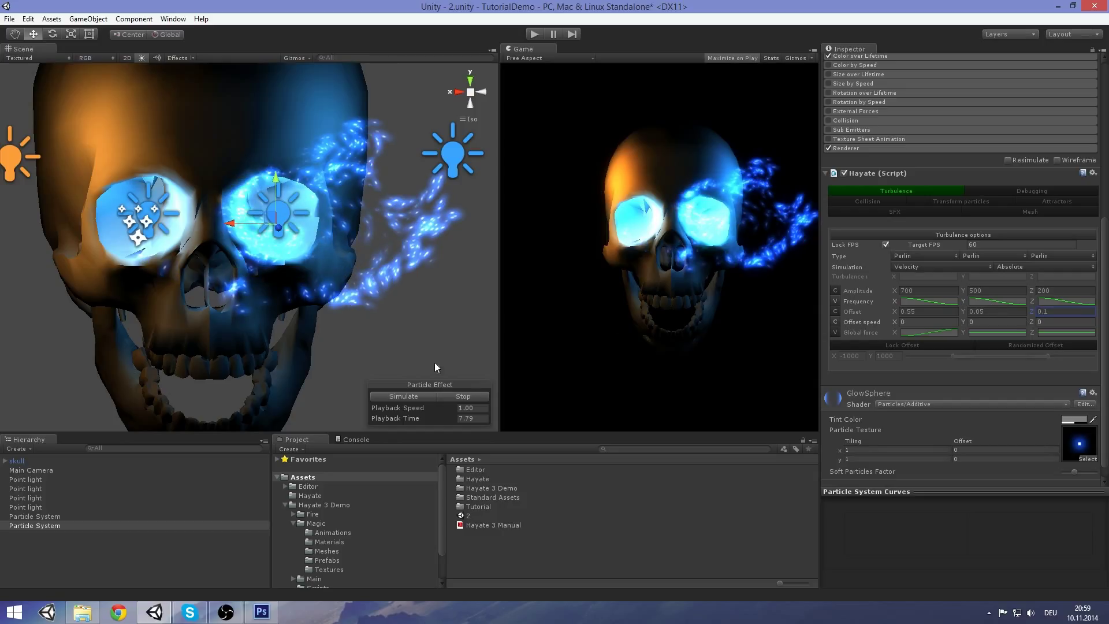
{"action": "left_click", "coordinate": [432, 398]}
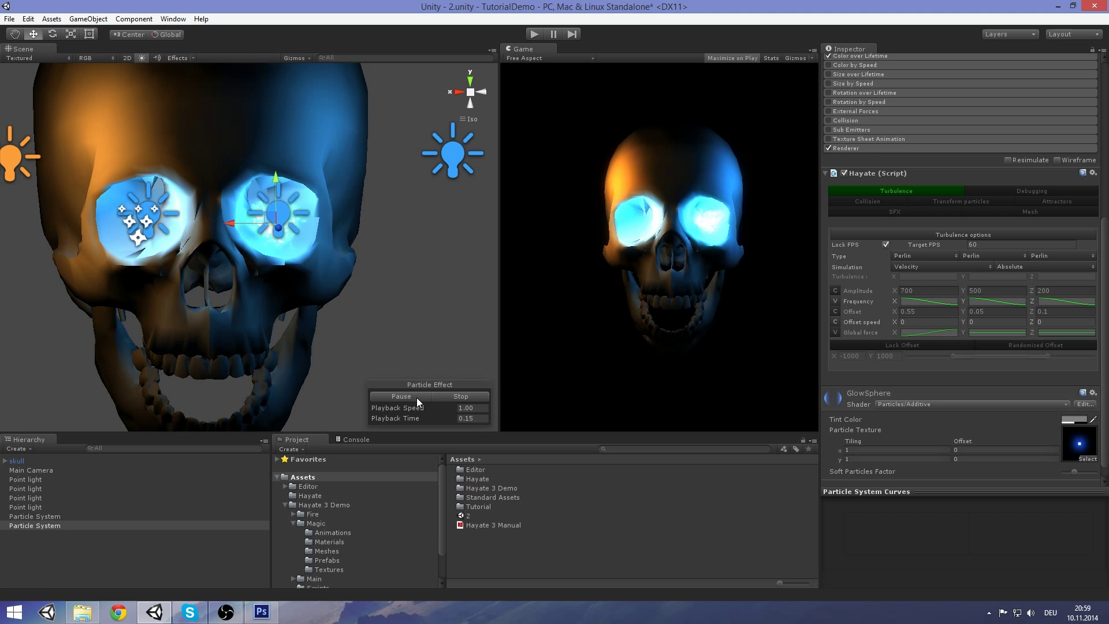
{"action": "left_click", "coordinate": [475, 396]}
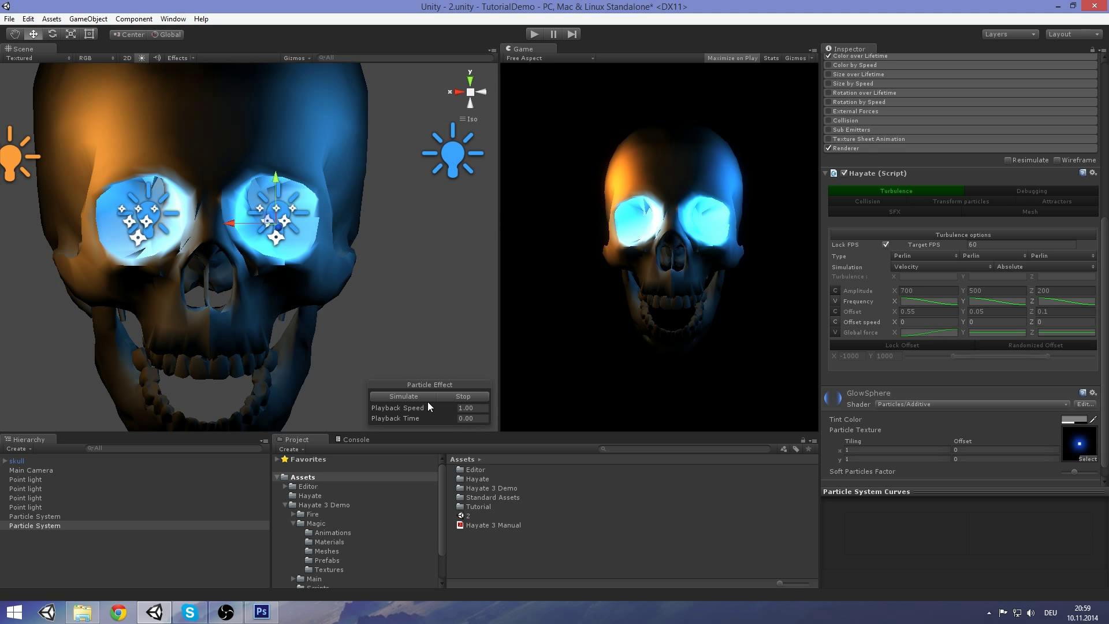
Step: Set the turbulence offset's Z value to 0 and simulate the duplicated particle system
{"action": "left_click", "coordinate": [1048, 311]}
{"action": "type", "text": "0"}
{"action": "left_click", "coordinate": [411, 395]}
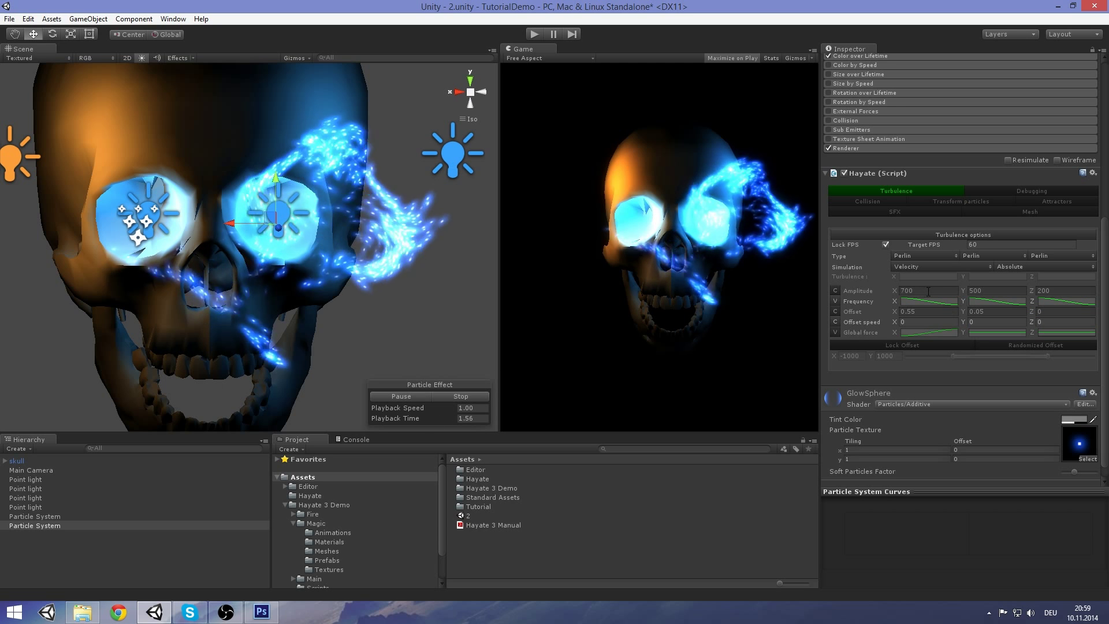
Step: Try a turbulence X offset of 0.65 and restart the particle simulation from the beginning
{"action": "left_click", "coordinate": [908, 311]}
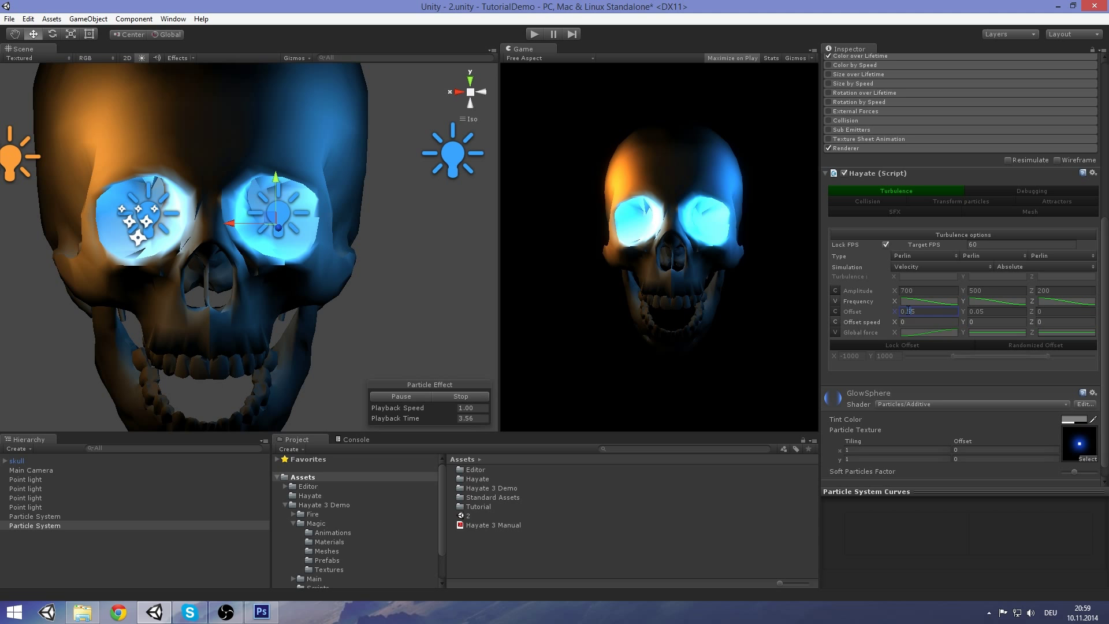
{"action": "left_click", "coordinate": [466, 397]}
{"action": "left_click", "coordinate": [402, 395]}
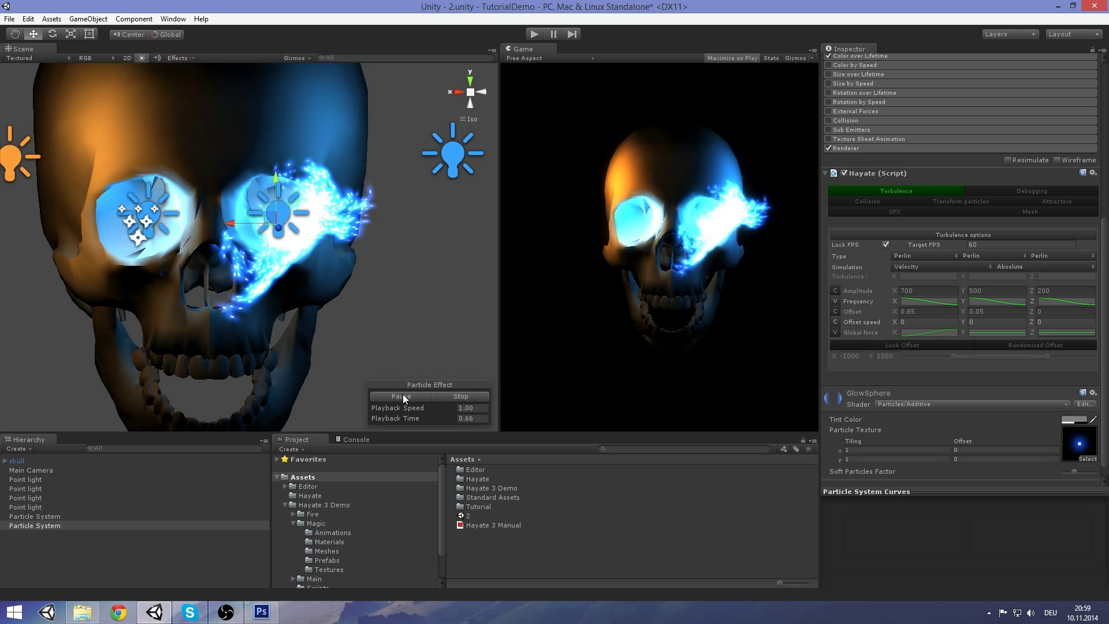
Step: Set the turbulence X offset to 0.4, simulate the particles, and play the scene to check both eyes
{"action": "left_click", "coordinate": [470, 395]}
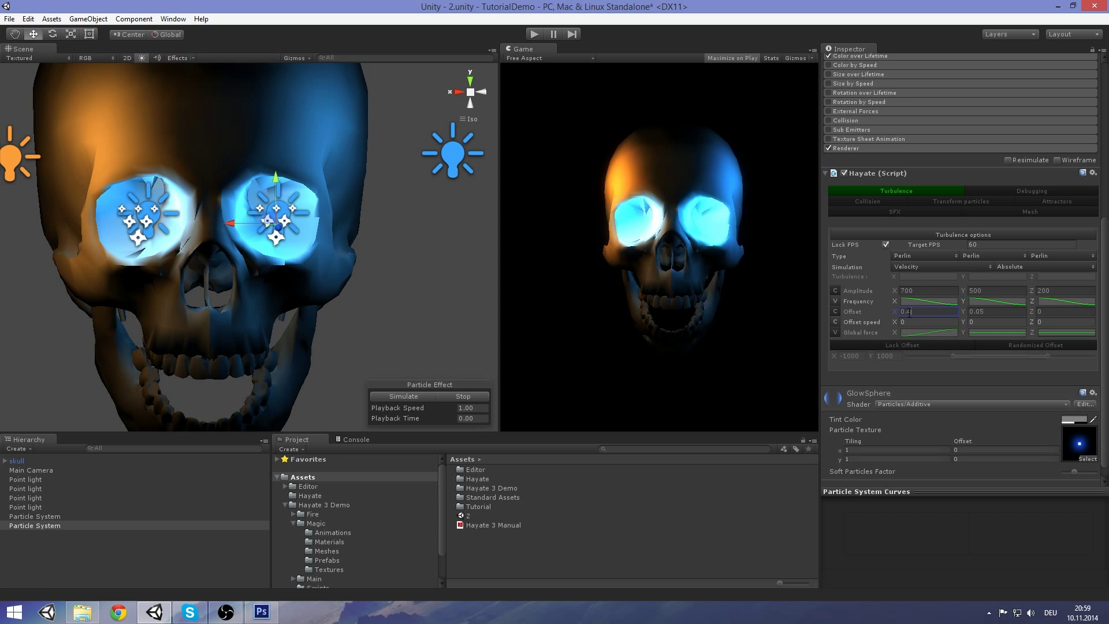
{"action": "left_click", "coordinate": [422, 396]}
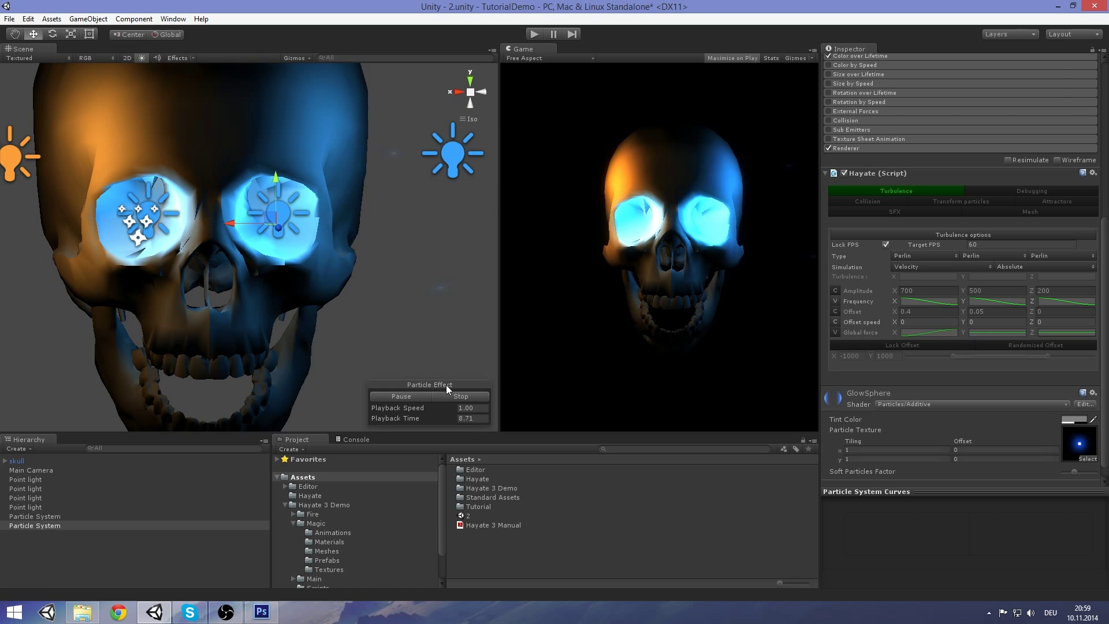
{"action": "scroll", "coordinate": [398, 248], "scroll_direction": "down", "scroll_amount": 5}
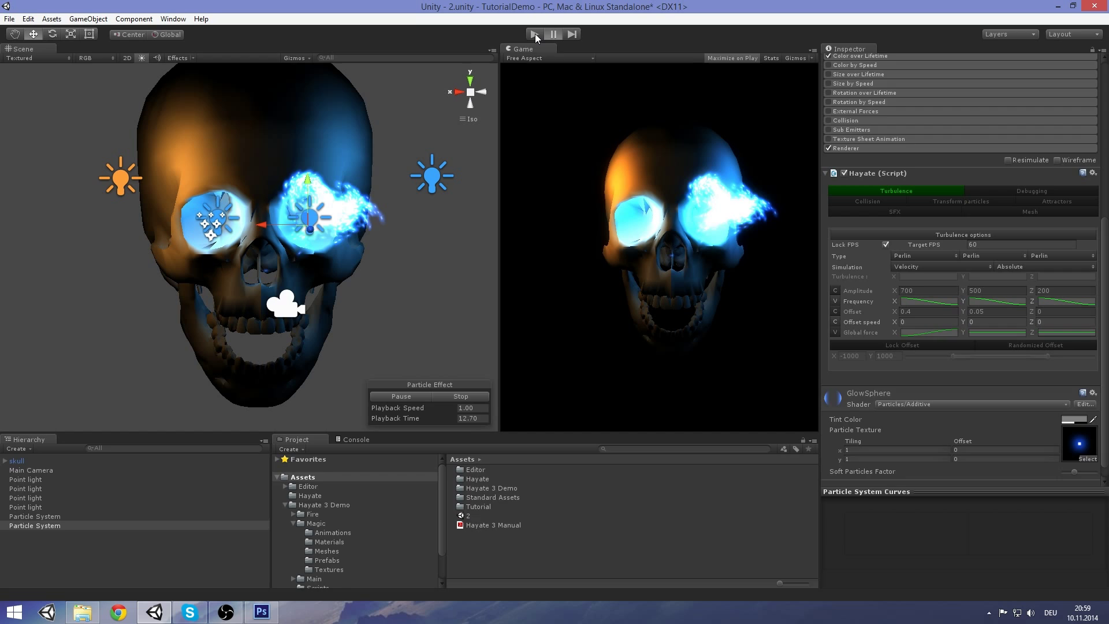
{"action": "key", "text": "ctrl+p"}
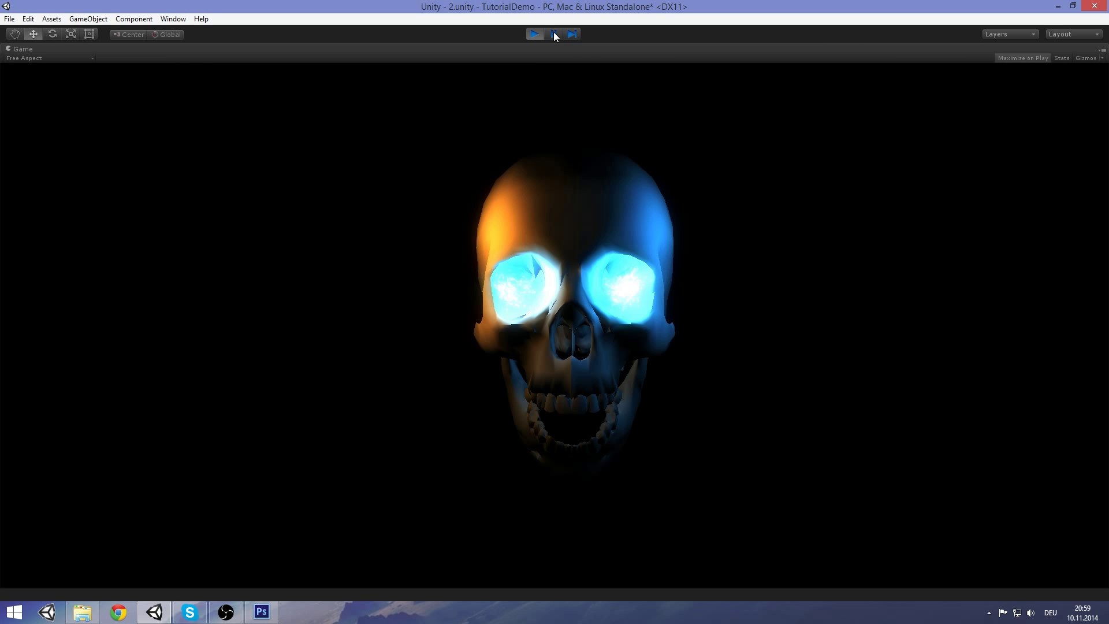